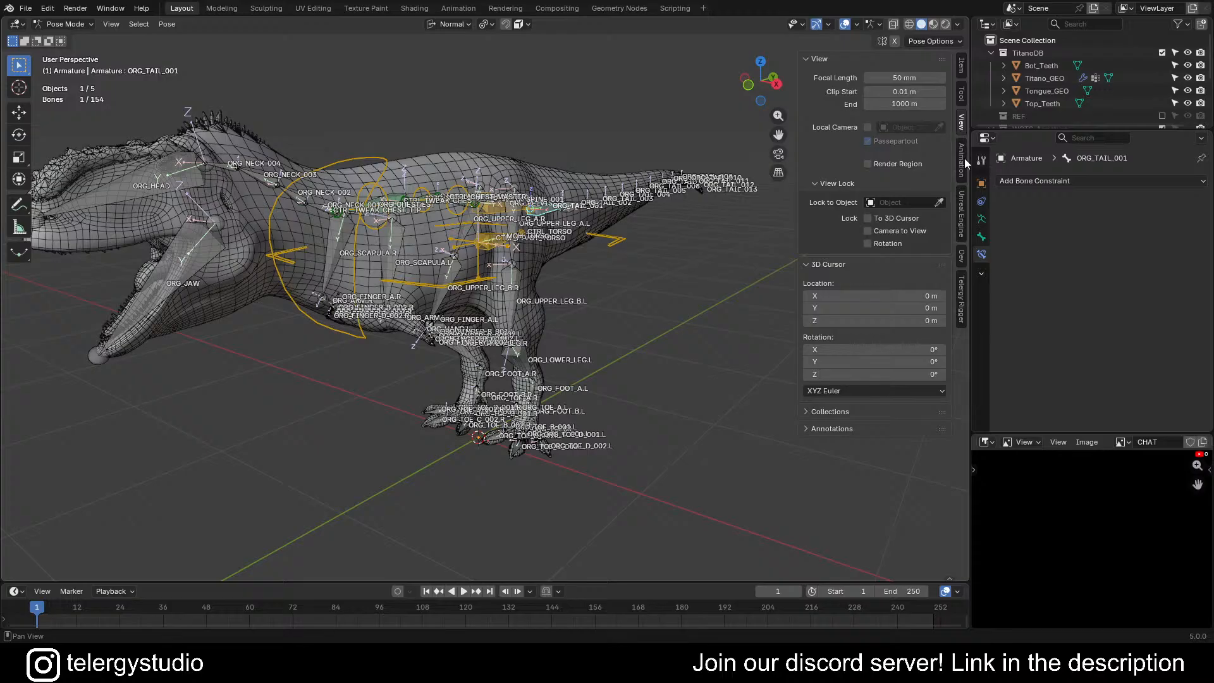
left_click(963, 160)
left_click(963, 212)
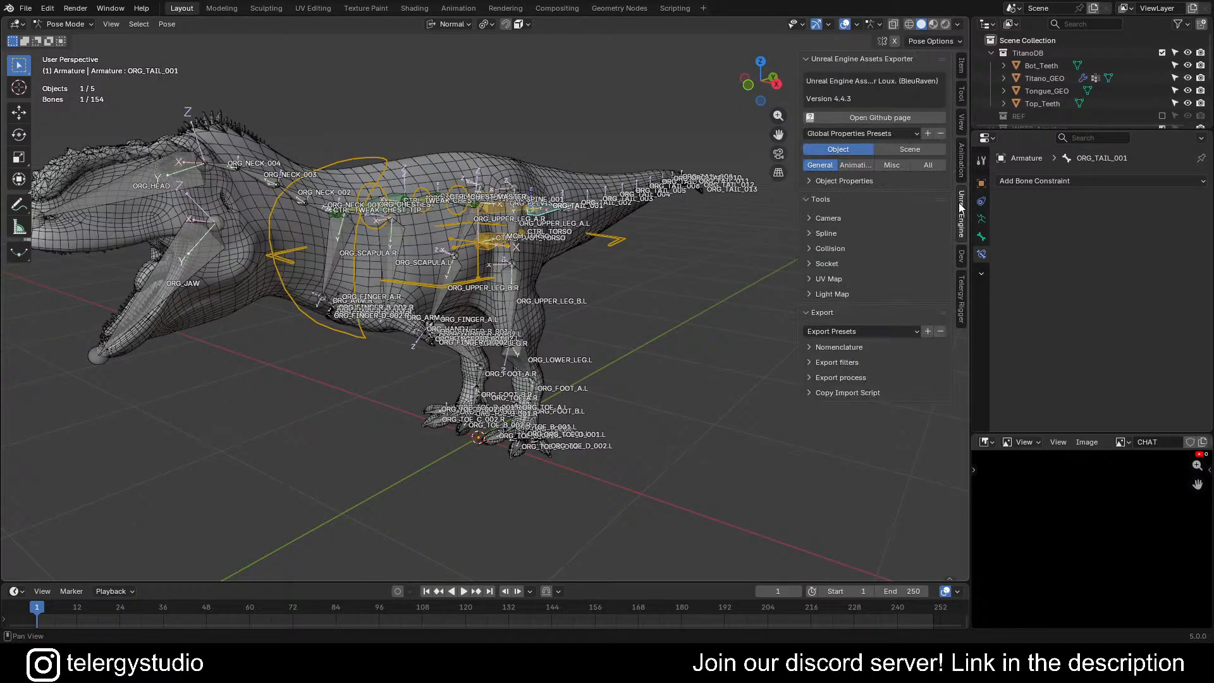
left_click(962, 260)
left_click(965, 279)
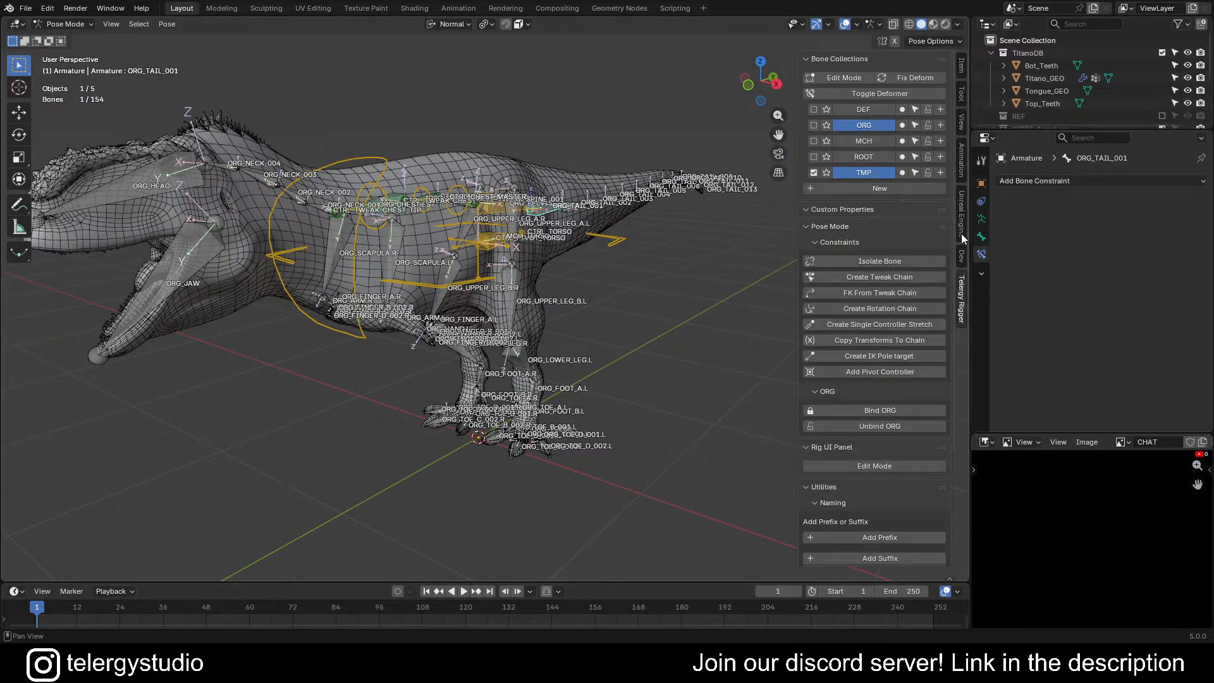
left_click(962, 67)
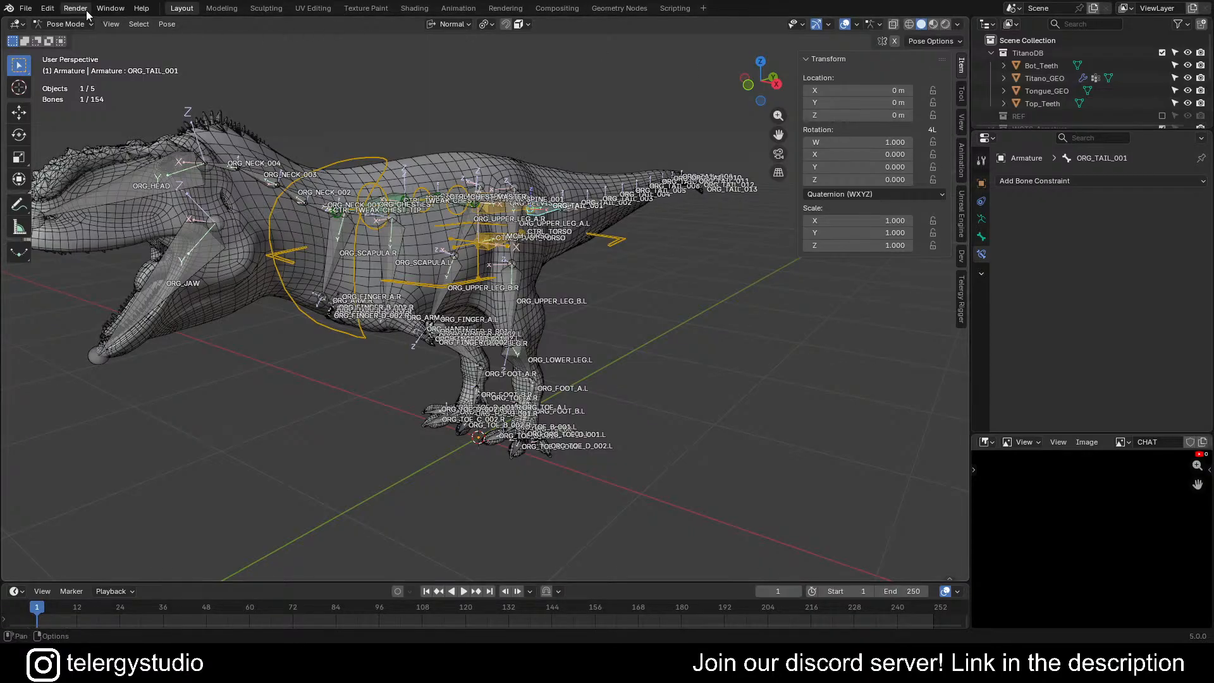
- Enable the Screencast Keys add-on in the preferences and save them
left_click(25, 9)
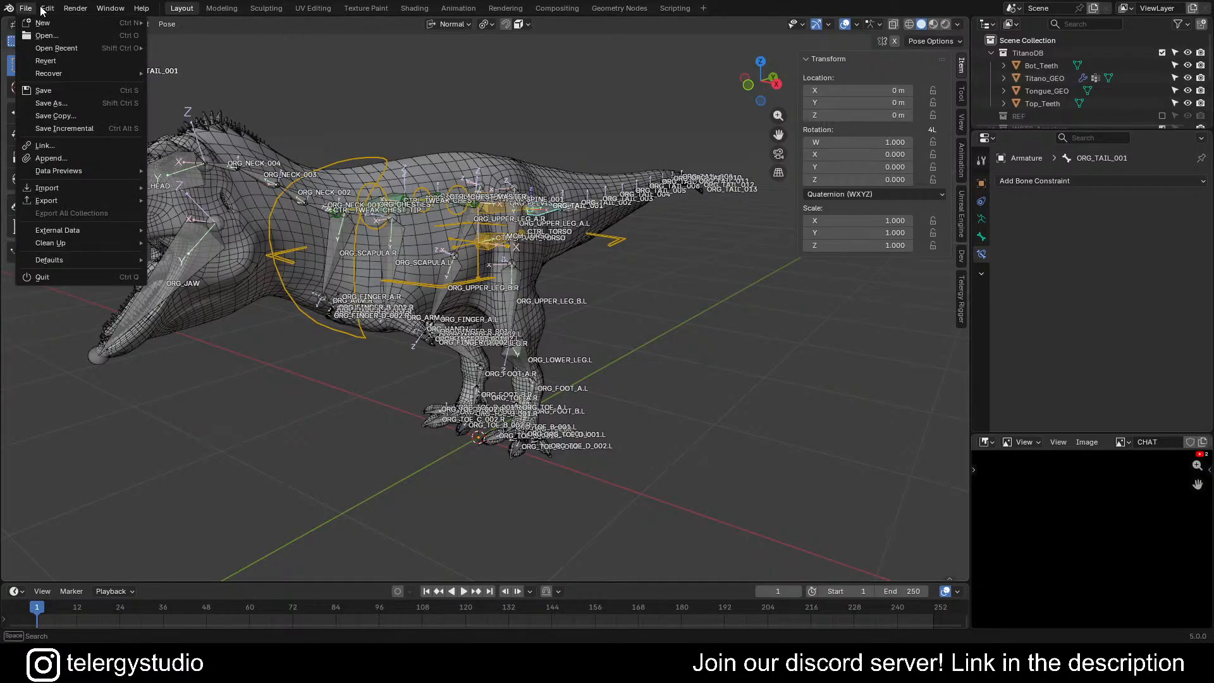
mouse_move(47, 9)
left_click(89, 181)
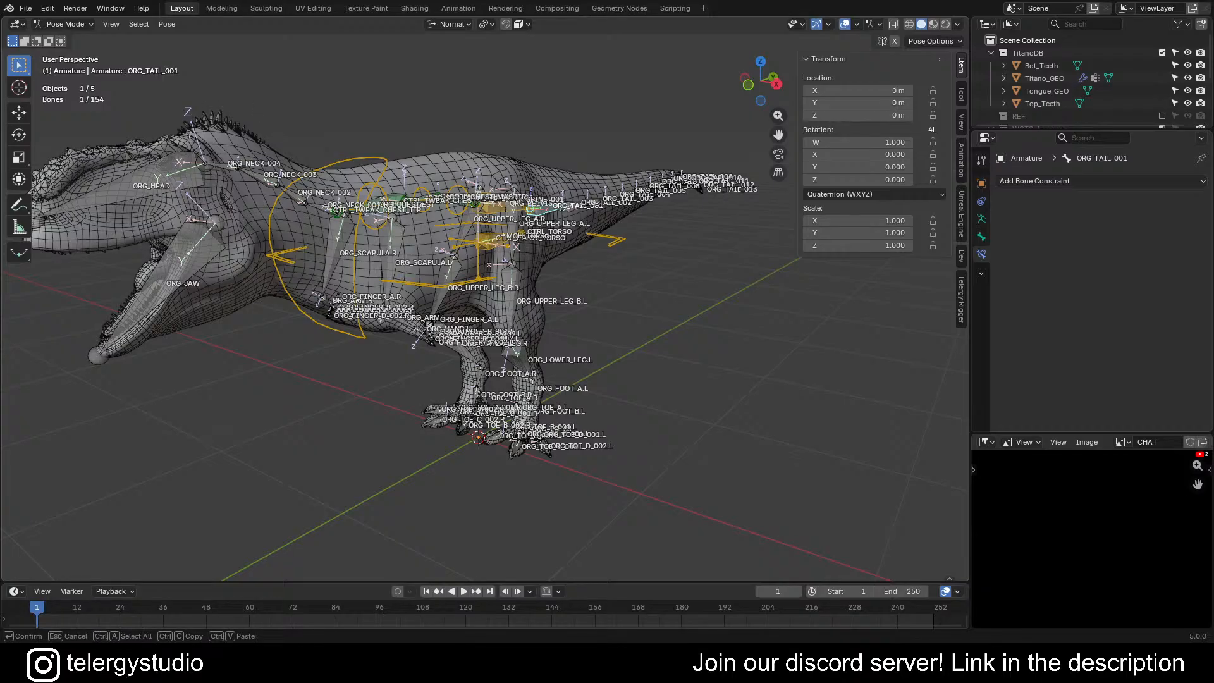
key("Return")
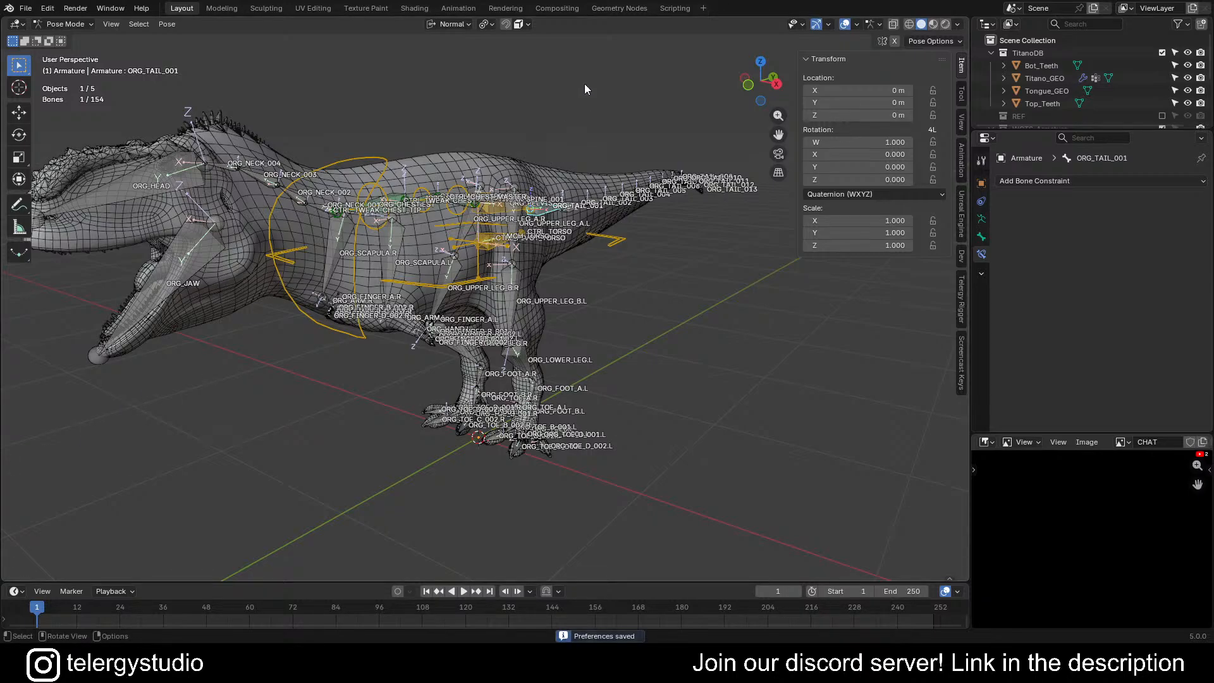
- Turn on the Screencast Keys display and set its font size to 20
left_click(962, 369)
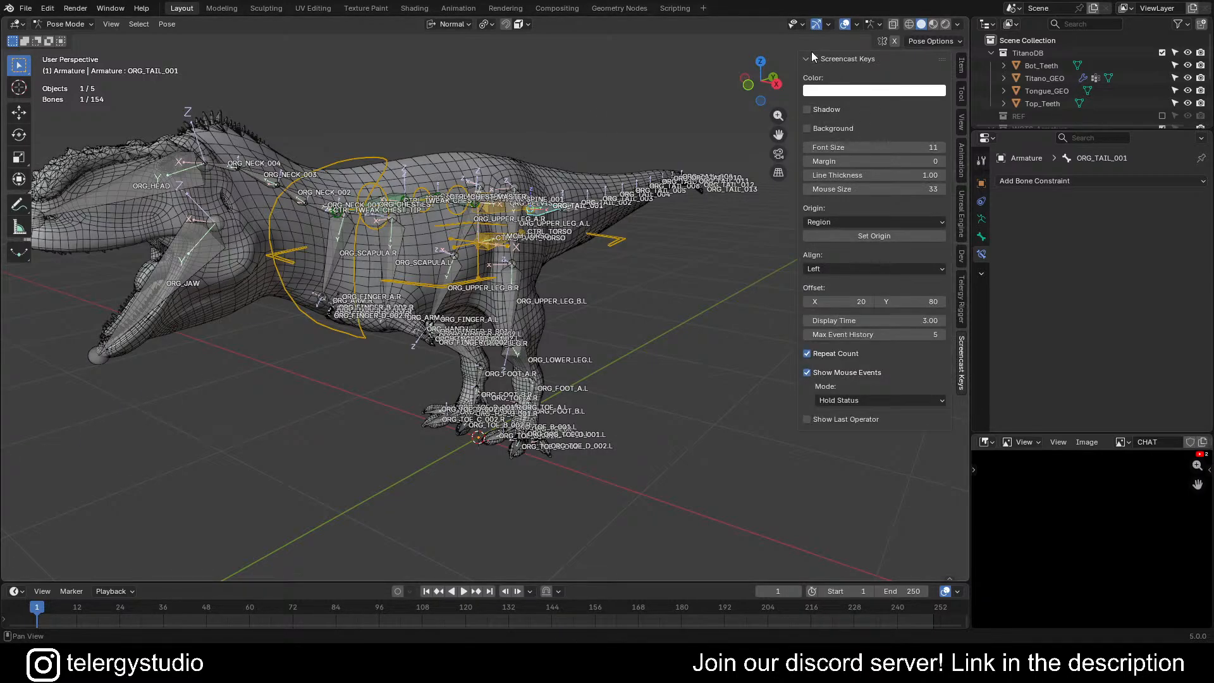
left_click(813, 57)
left_click(811, 59)
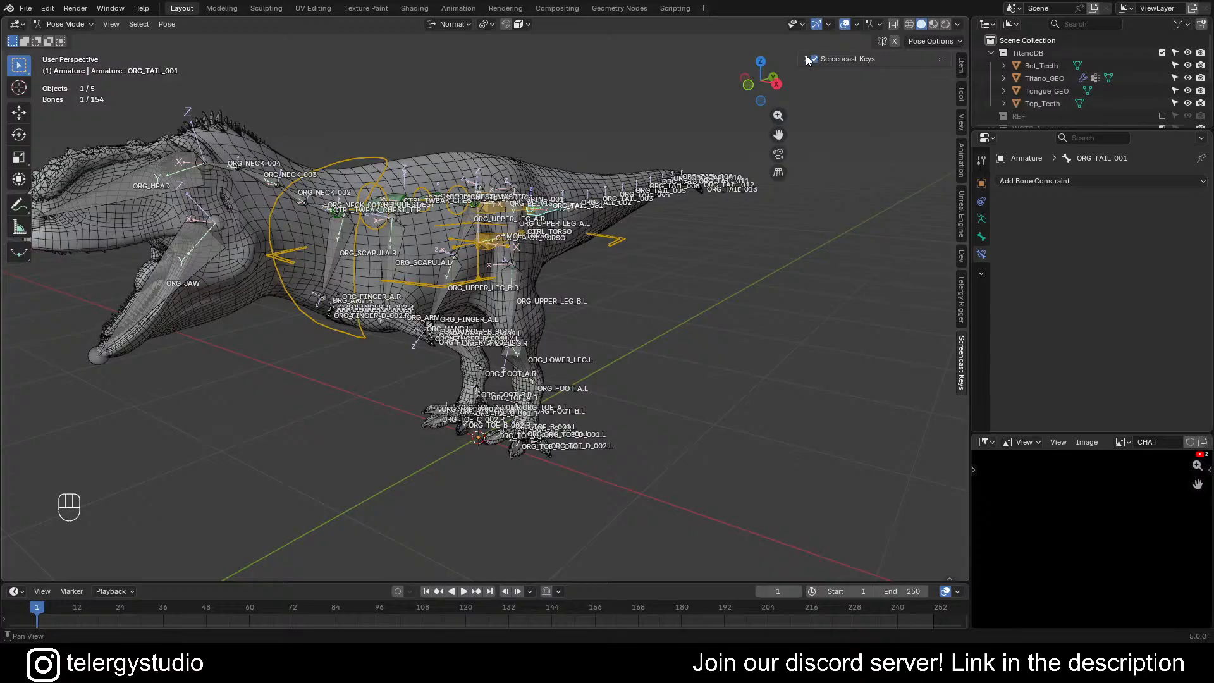
left_click(806, 59)
left_click(859, 147)
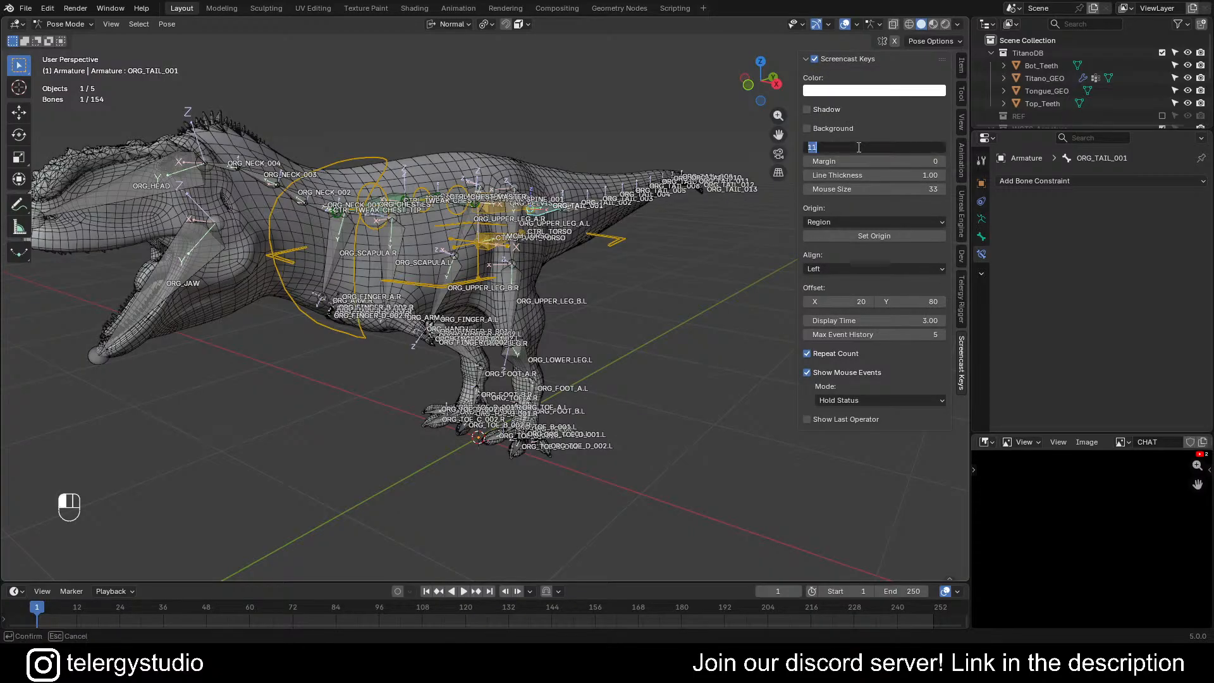
type("20")
key("Return")
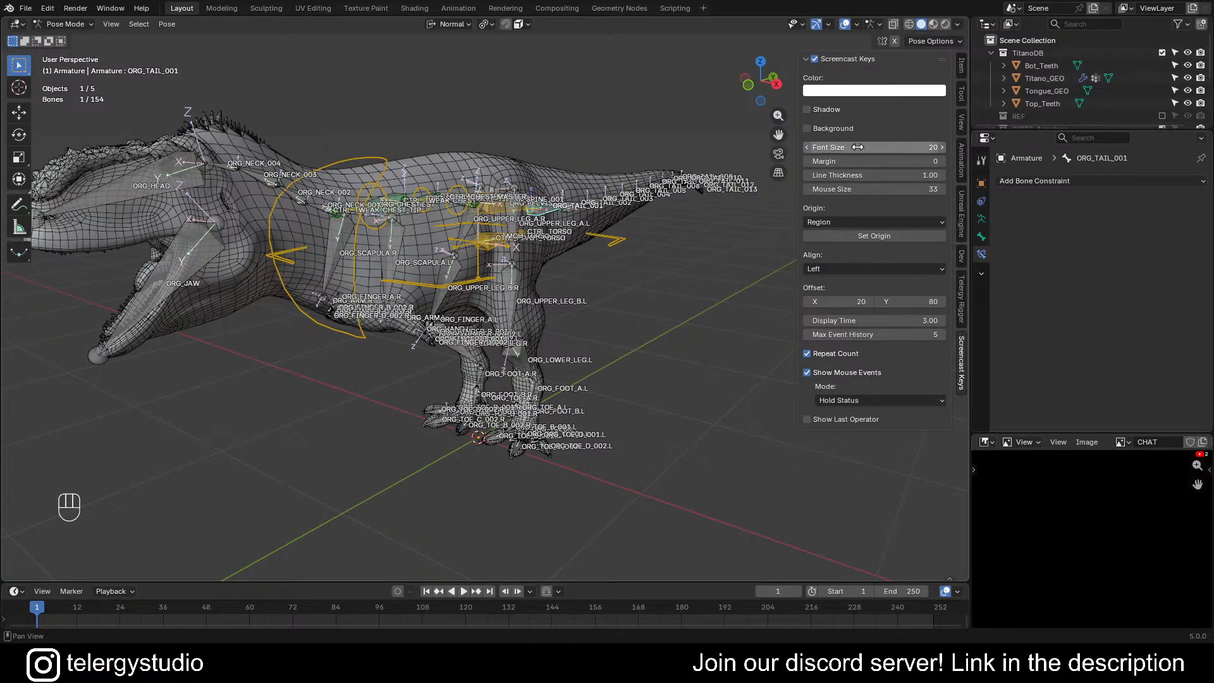
- Give the Screencast Keys display a black background and lower its alpha to make it semi-transparent
left_click(807, 128)
left_click(912, 143)
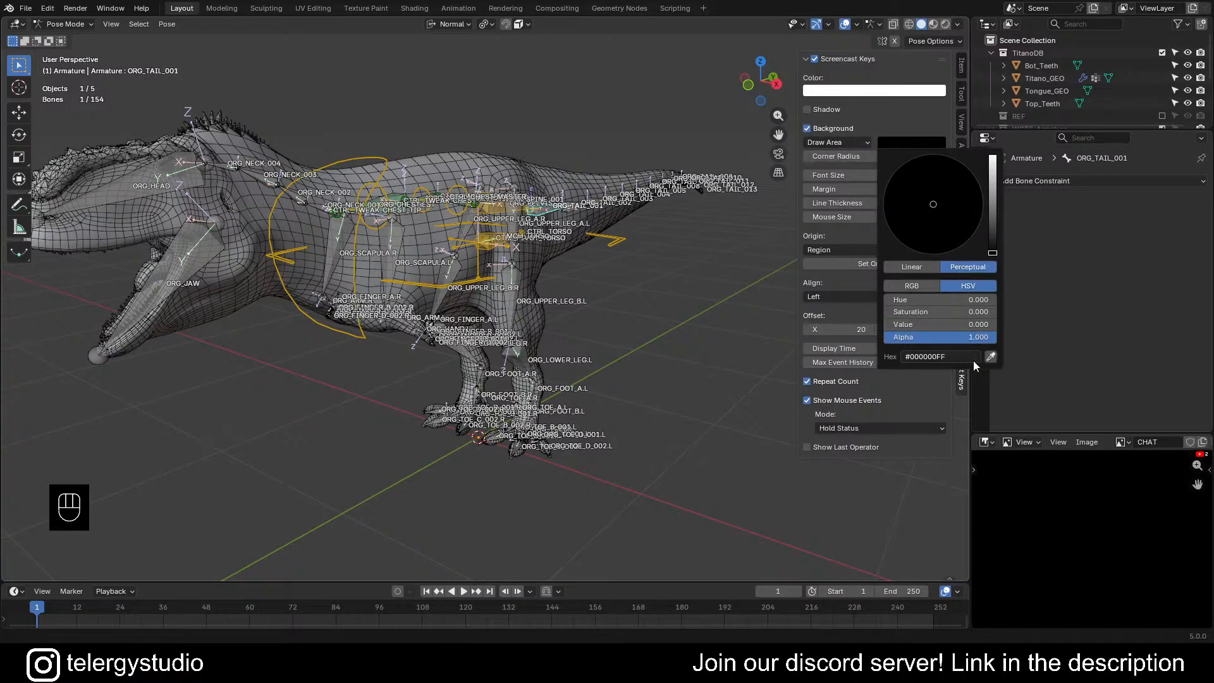
left_click_drag(957, 338, 924, 338)
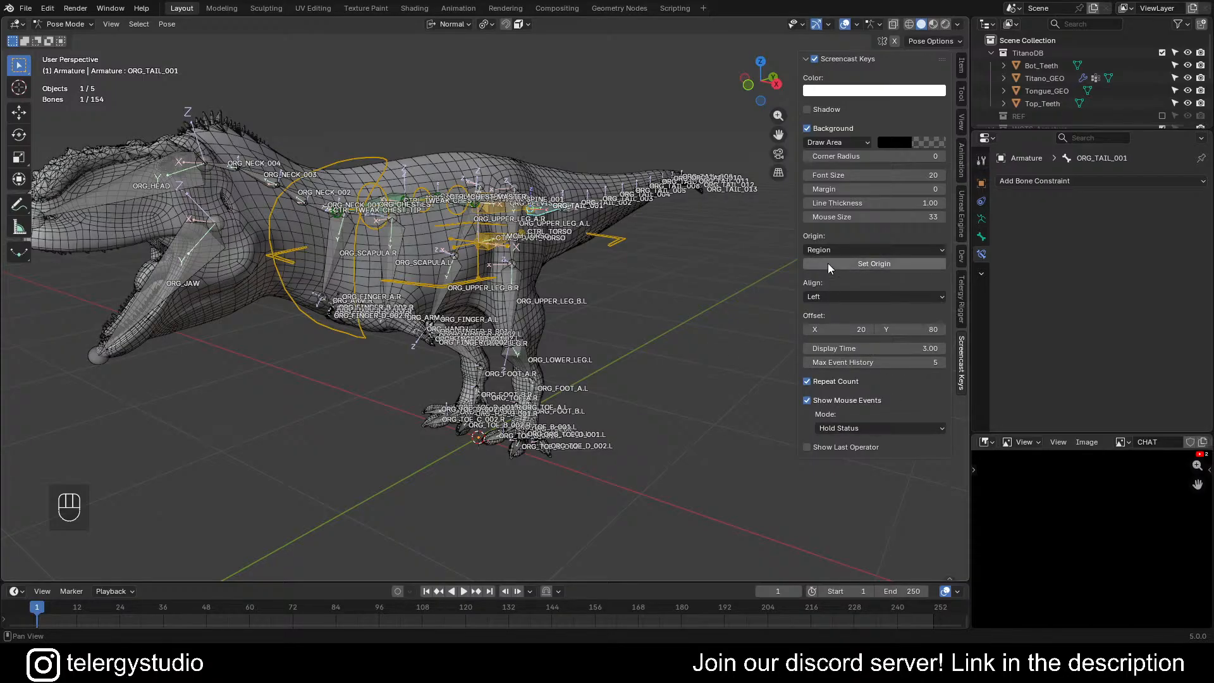
- Show the last operator as Label only in the key display and set the display's Y offset to 383
left_click(818, 446)
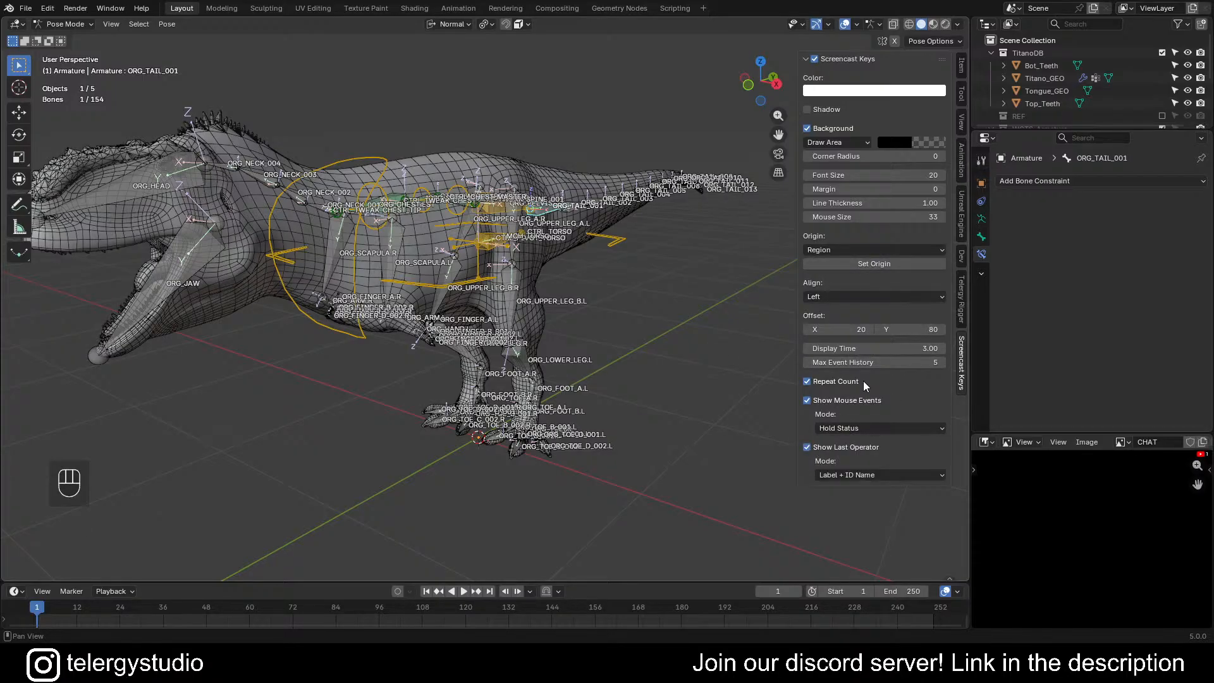
left_click(862, 477)
left_click(845, 494)
left_click_drag(911, 330, 942, 330)
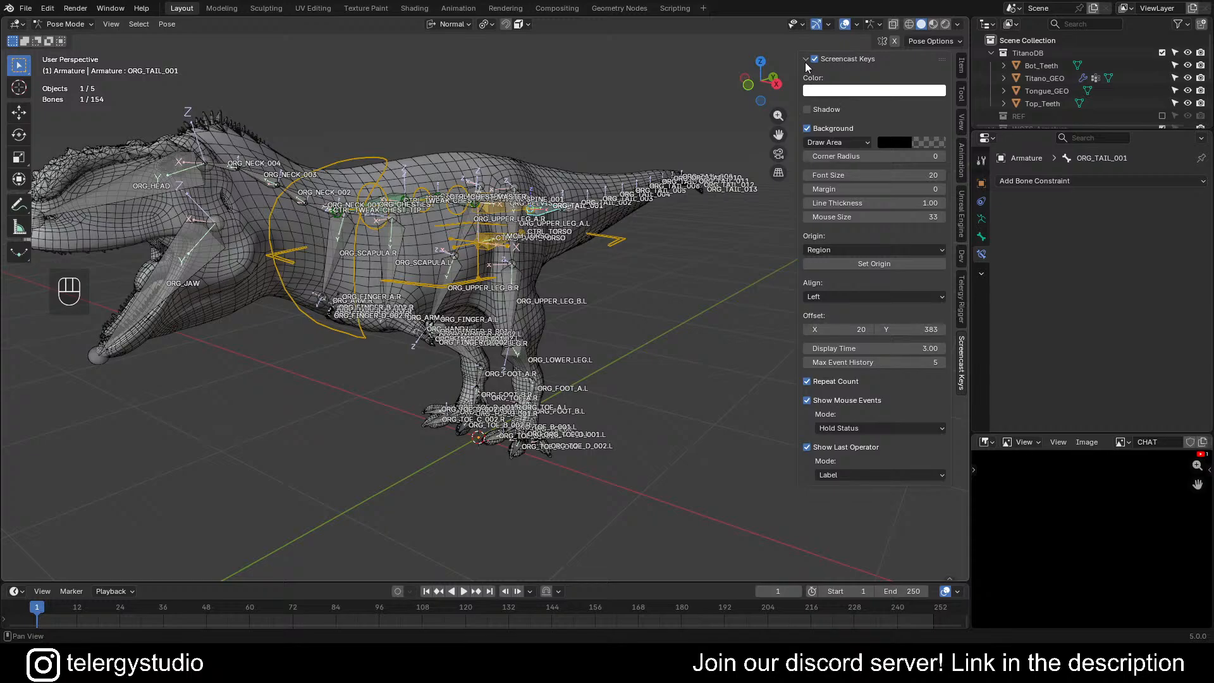
left_click(805, 59)
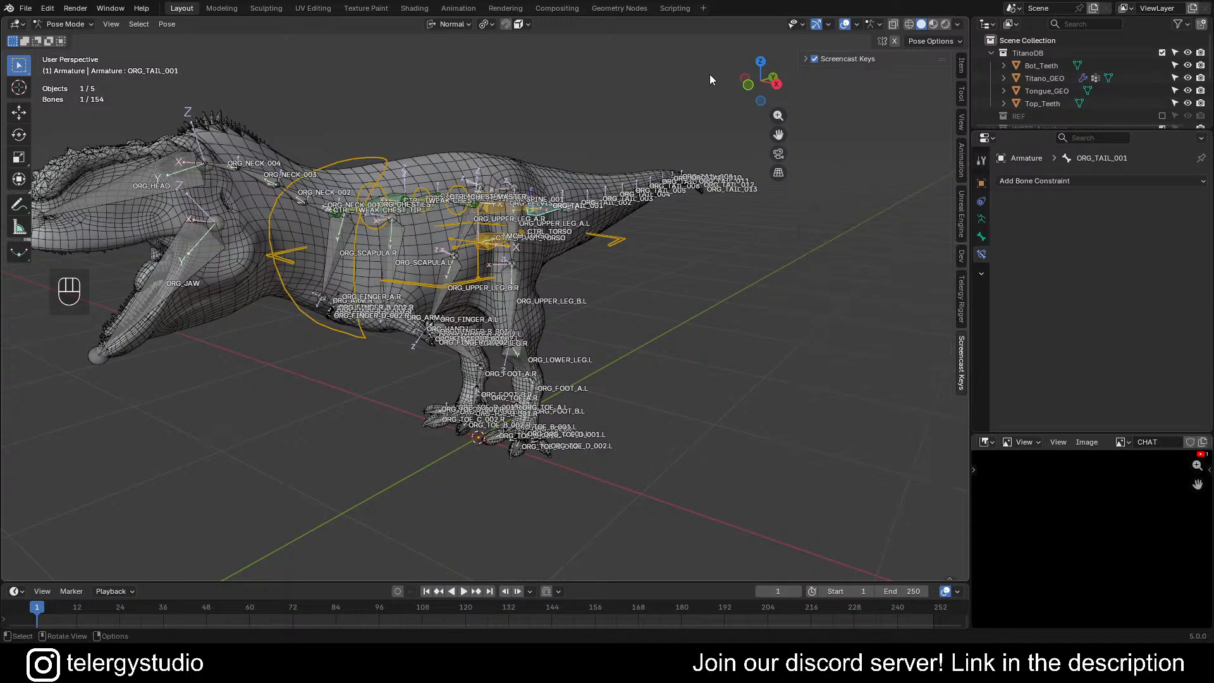
- Bring up the Telergy Rigger tools and examine the dinosaur rig's torso, hip and tail bones from the side
middle_click_drag(461, 190, 615, 290)
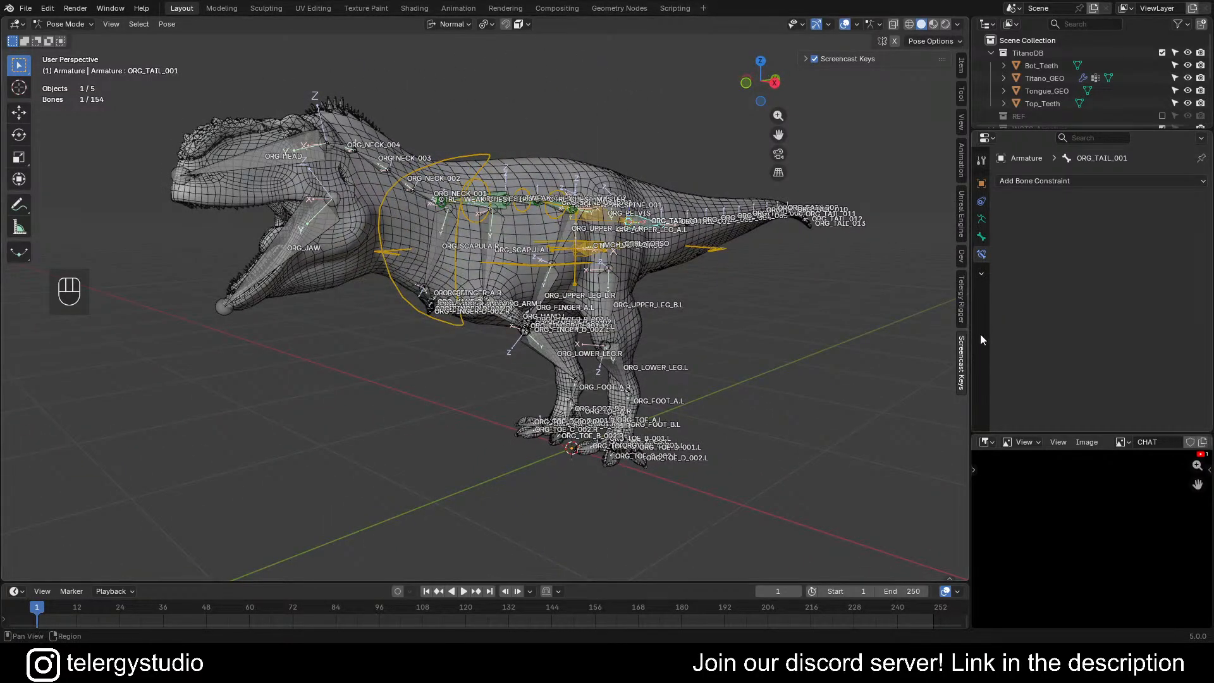
left_click(960, 297)
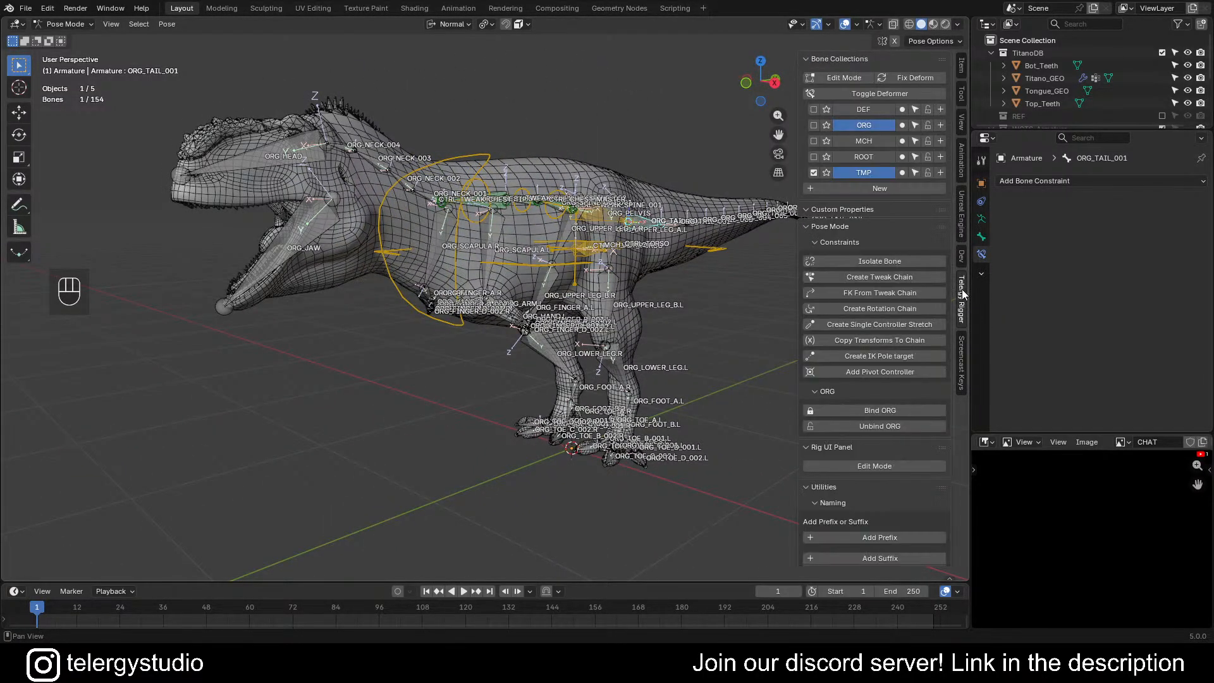
left_click(876, 207)
middle_click_drag(570, 234, 525, 253)
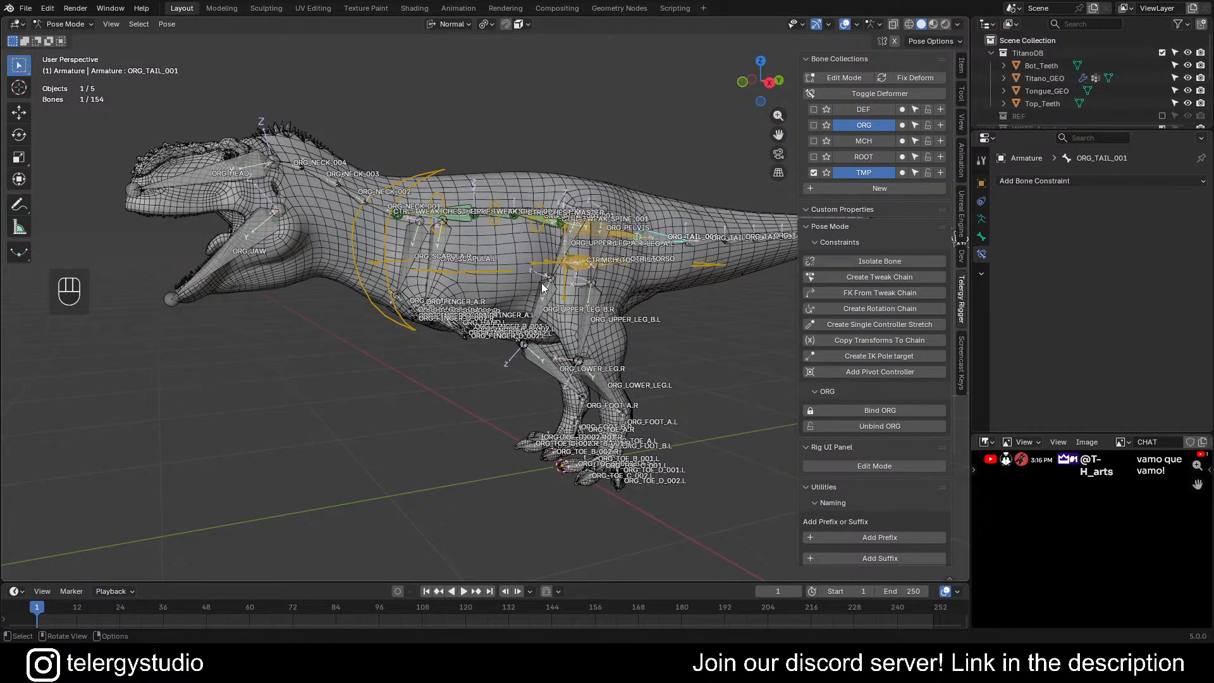
middle_click_drag(509, 273, 610, 239)
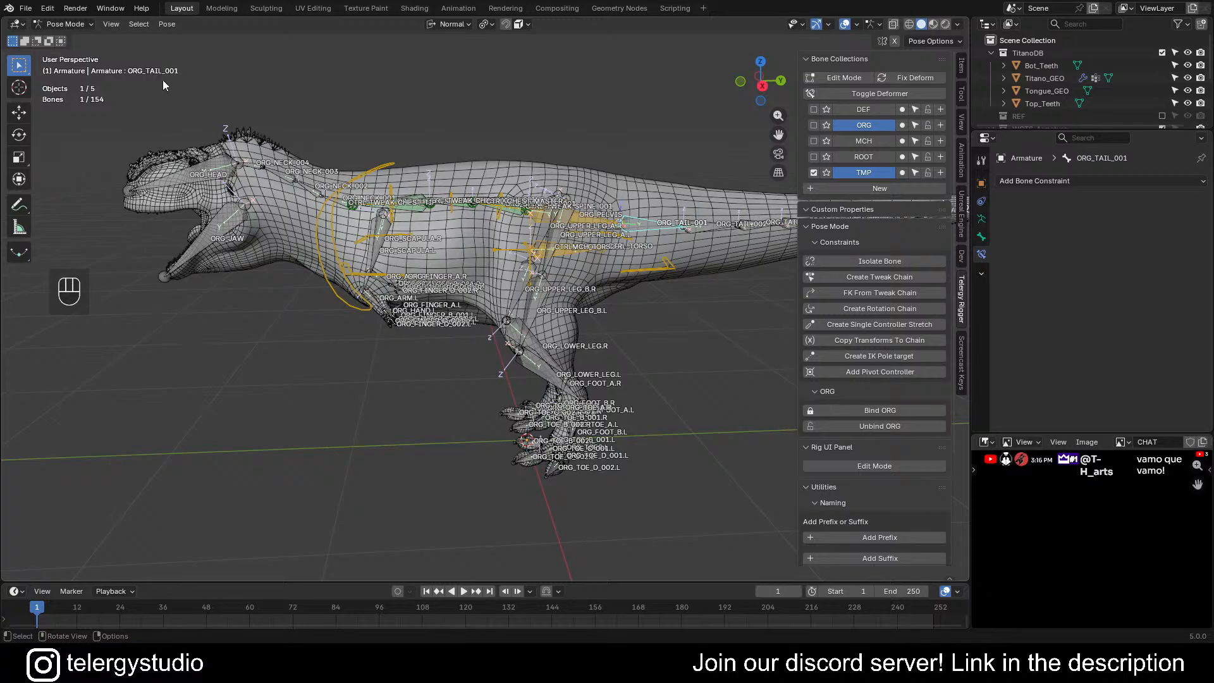
middle_click_drag(405, 172, 450, 179, "shift")
scroll(488, 219, "up", 5)
middle_click_drag(488, 219, 529, 199, "shift")
scroll(592, 272, "down", 4)
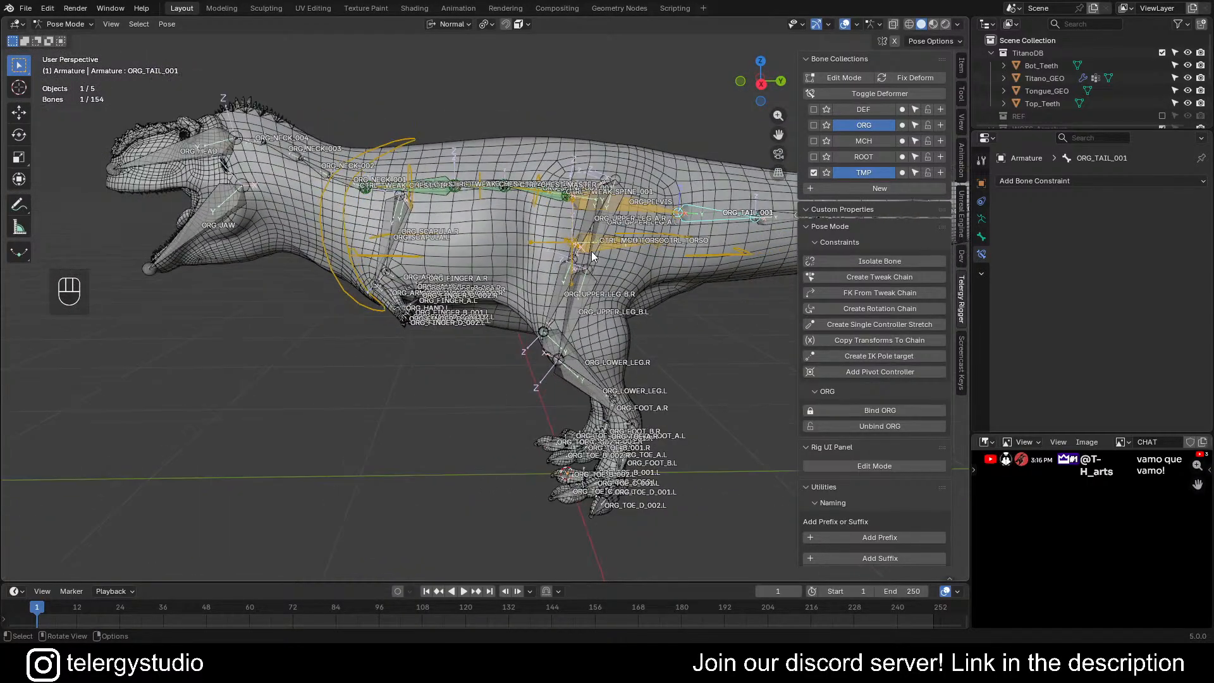
middle_click_drag(590, 252, 556, 265, "shift")
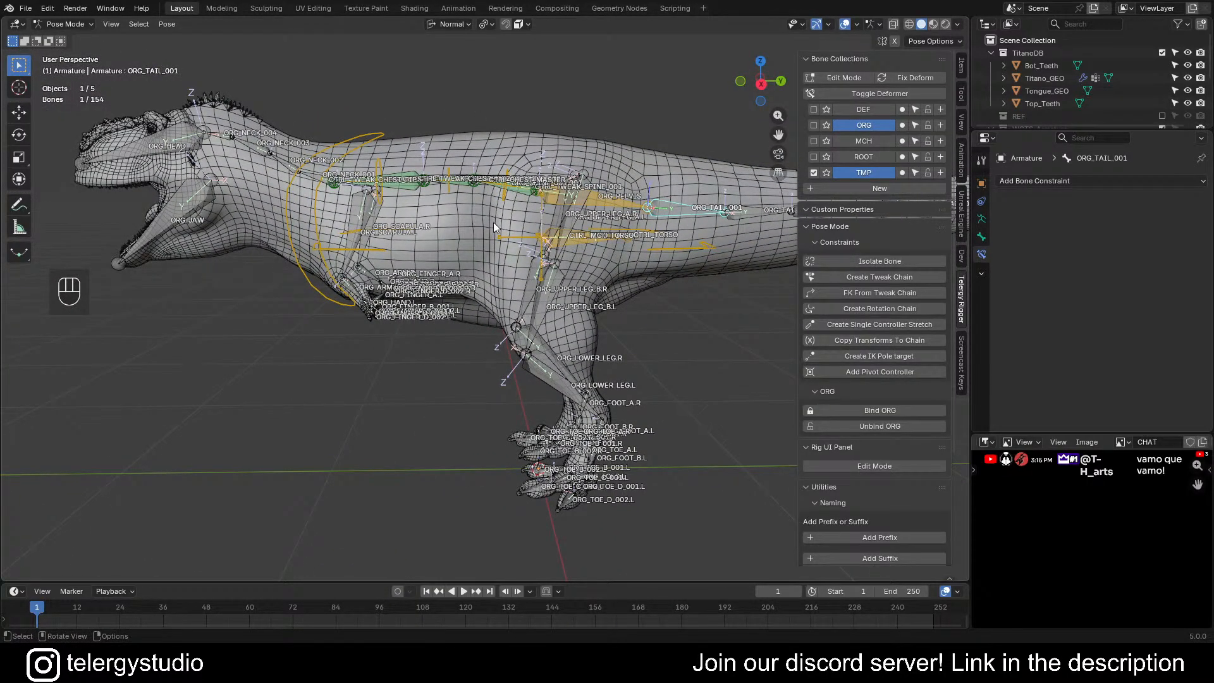
middle_click_drag(504, 203, 472, 249)
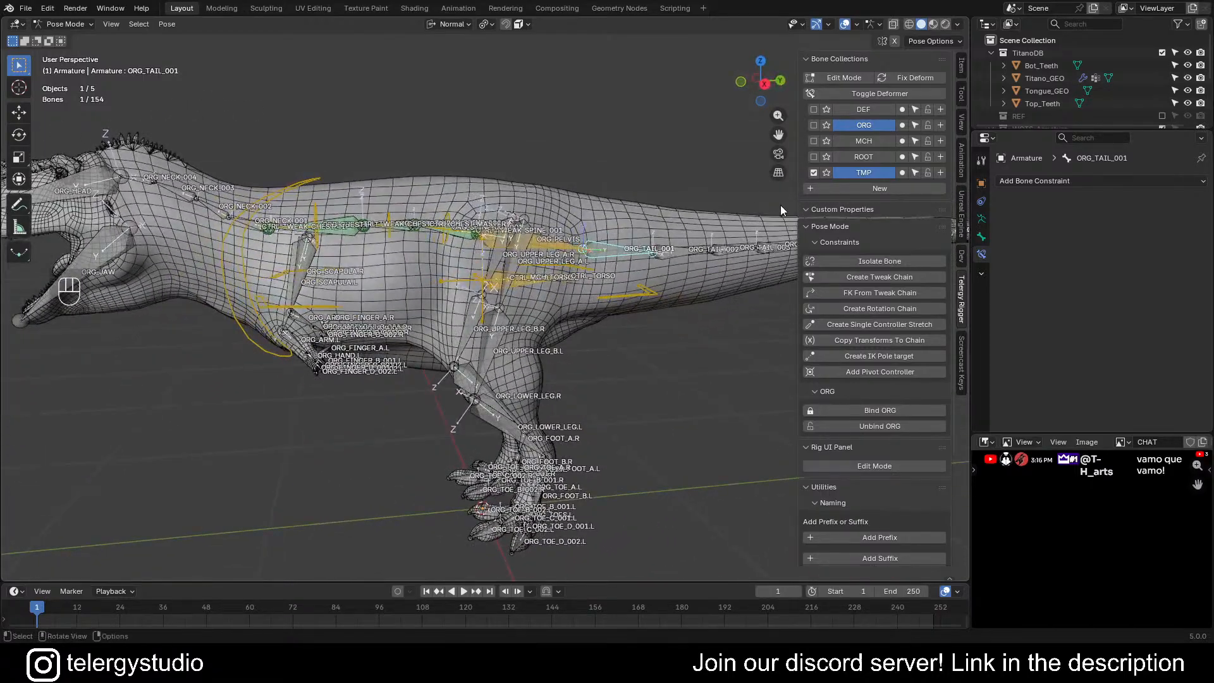
- Create a new bone collection named TORSO
left_click(875, 191)
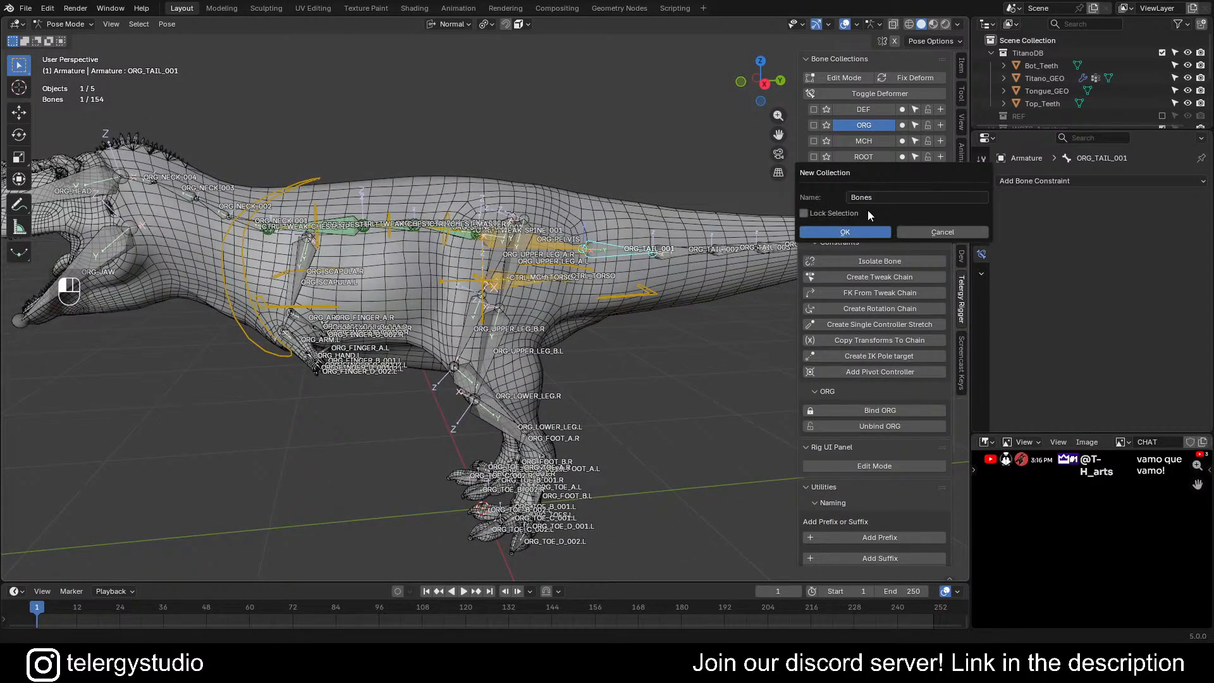
left_click(899, 197)
type("TORSO")
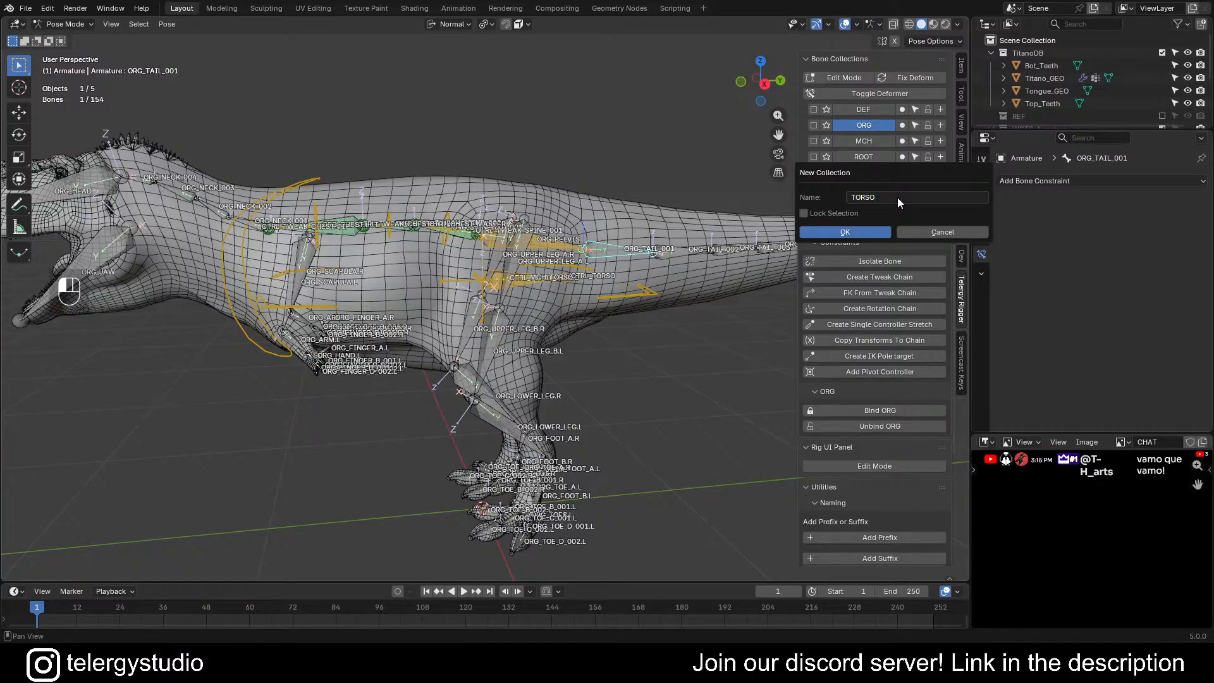
key("Return")
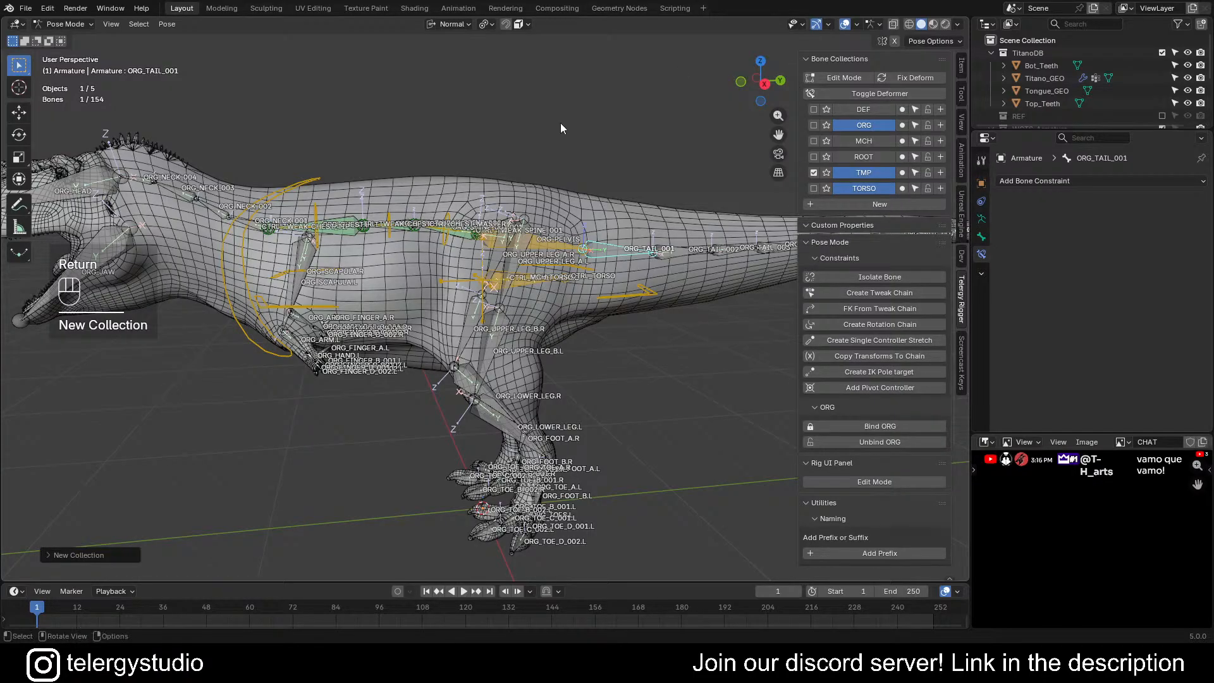
- Add a child bone collection named TORSO_FK under TORSO
middle_click_drag(560, 122, 672, 165, "shift")
left_click(942, 188)
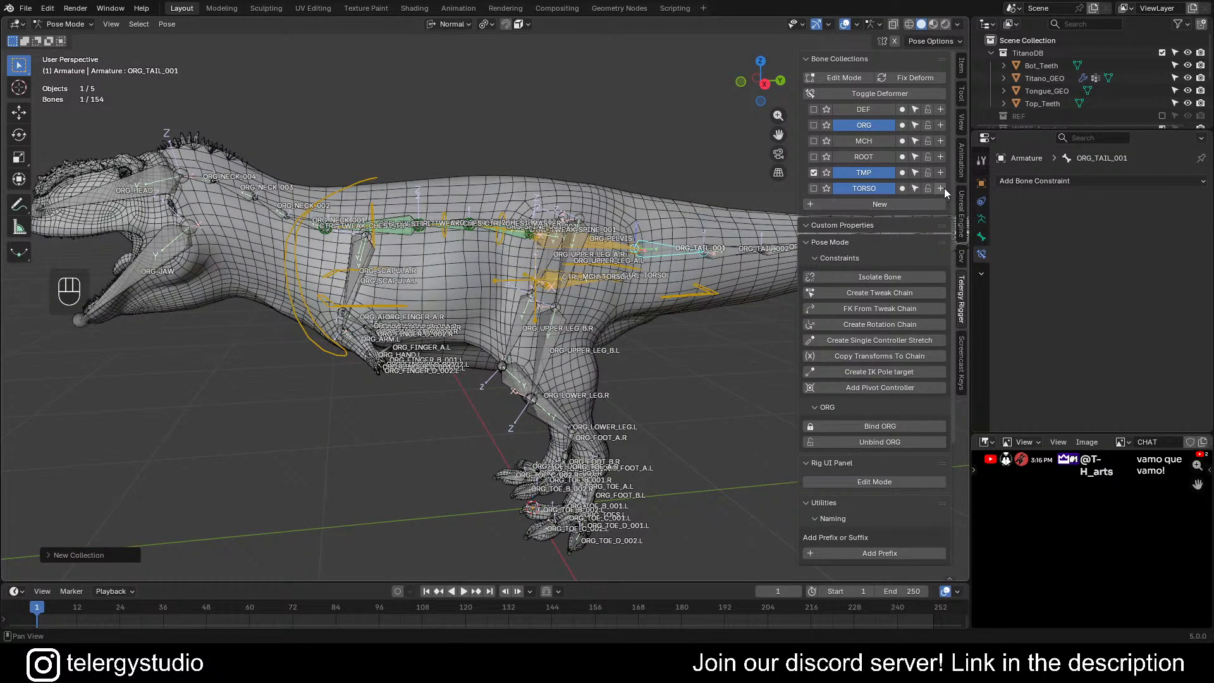
left_click(959, 194)
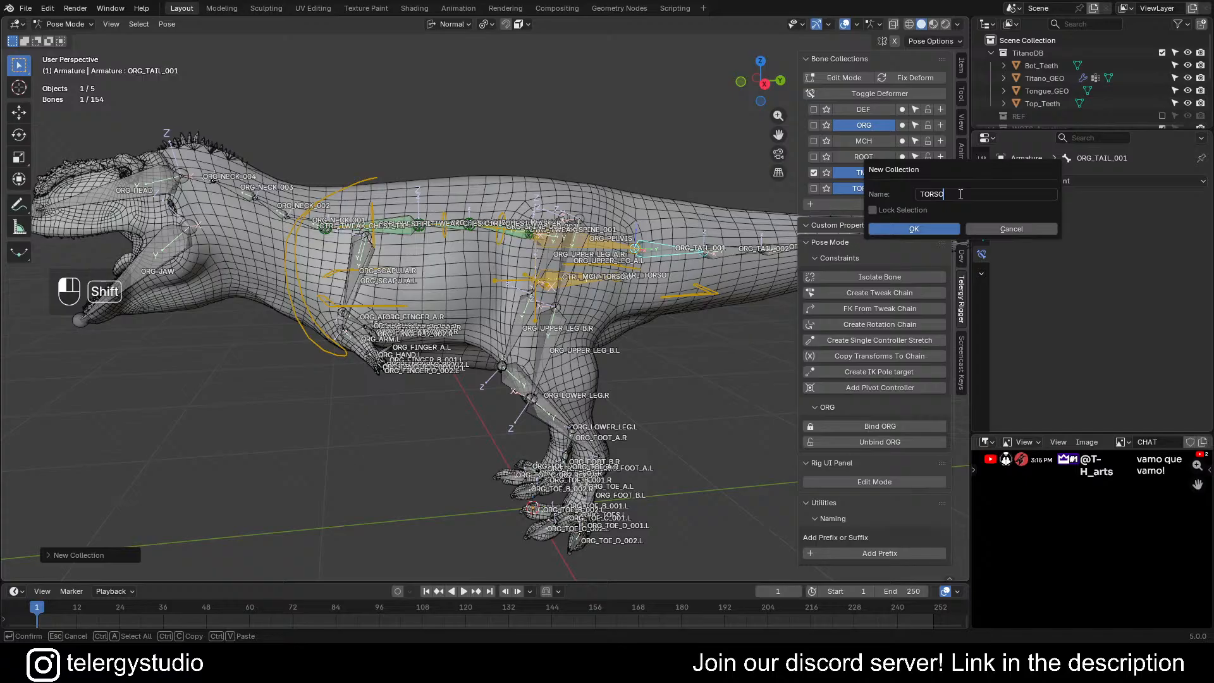
type("_FK")
key("Return")
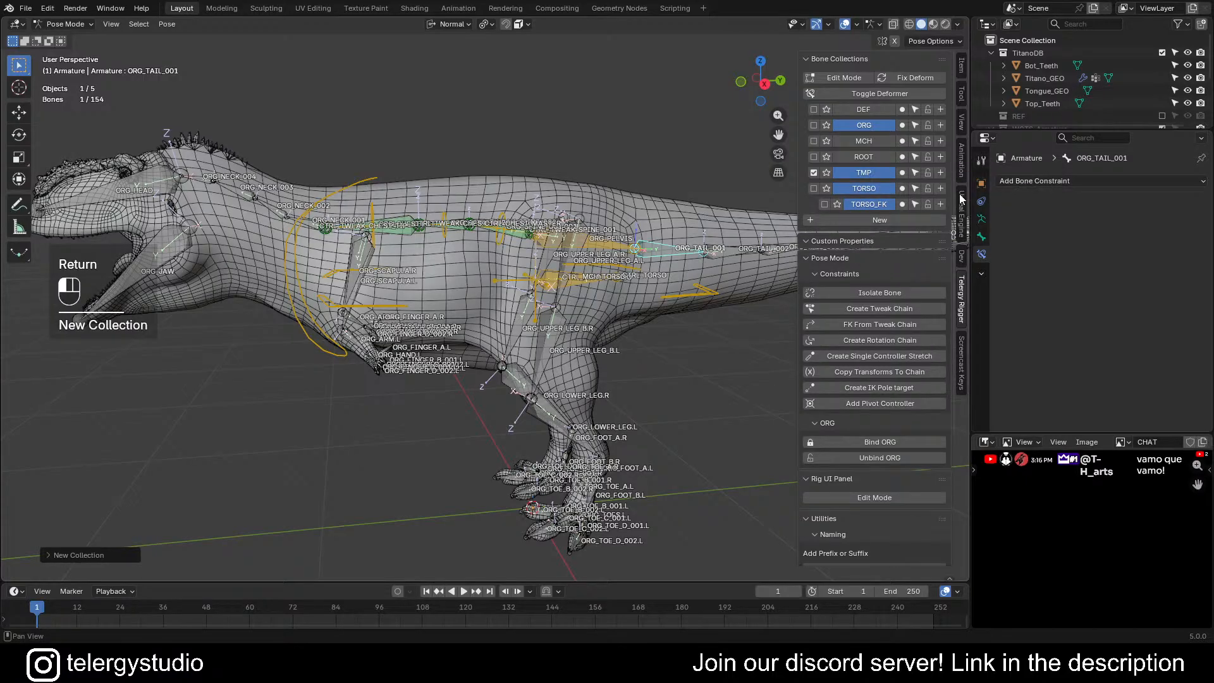
- Add a second child bone collection named TORSO_TWEAKS under TORSO
left_click(940, 188)
left_click(962, 194)
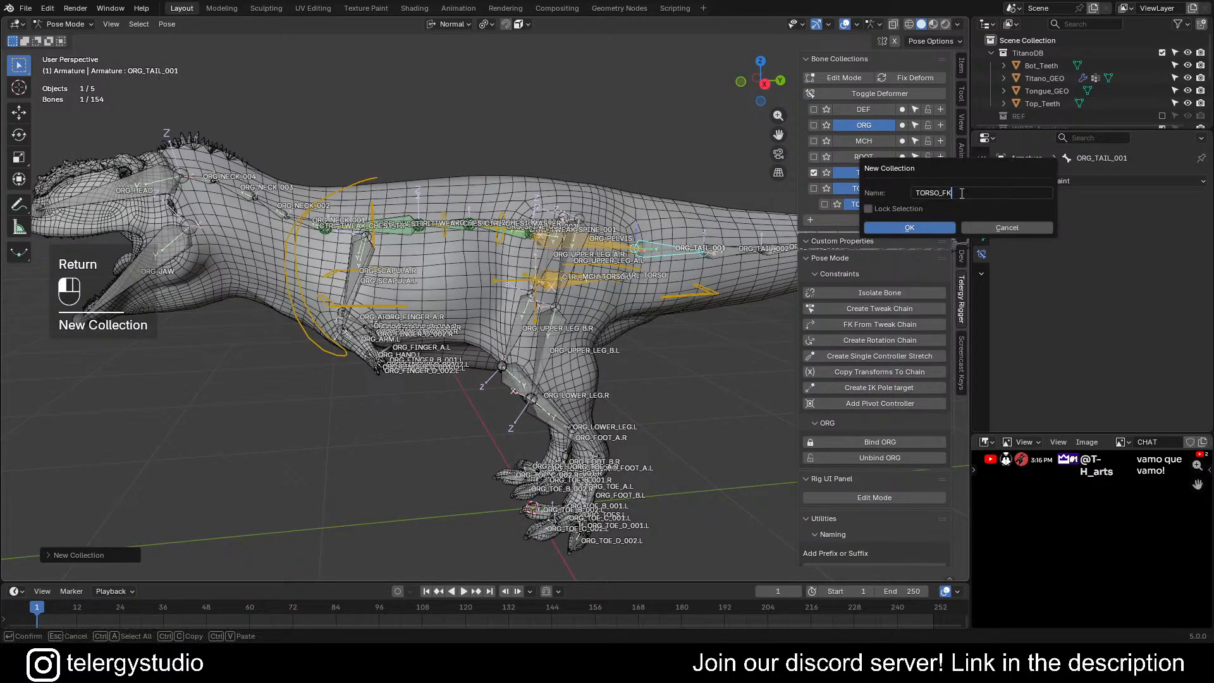
key("BackSpace")
key("BackSpace")
type("TWEA")
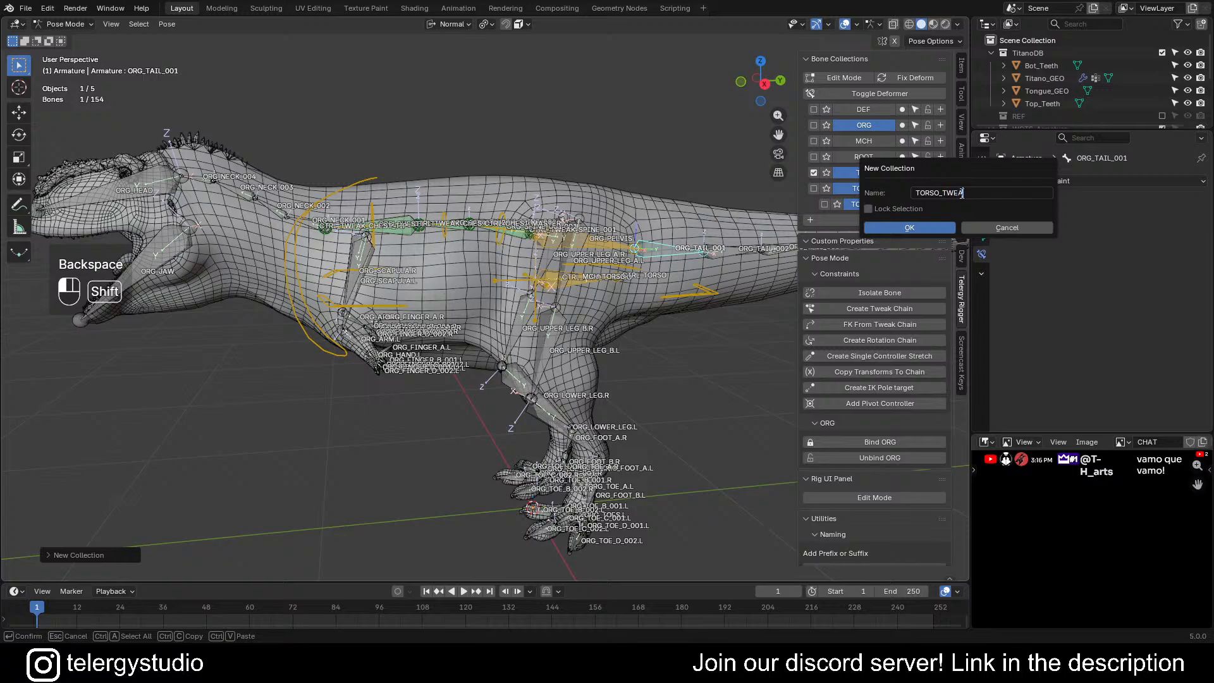
type("KS")
key("Return")
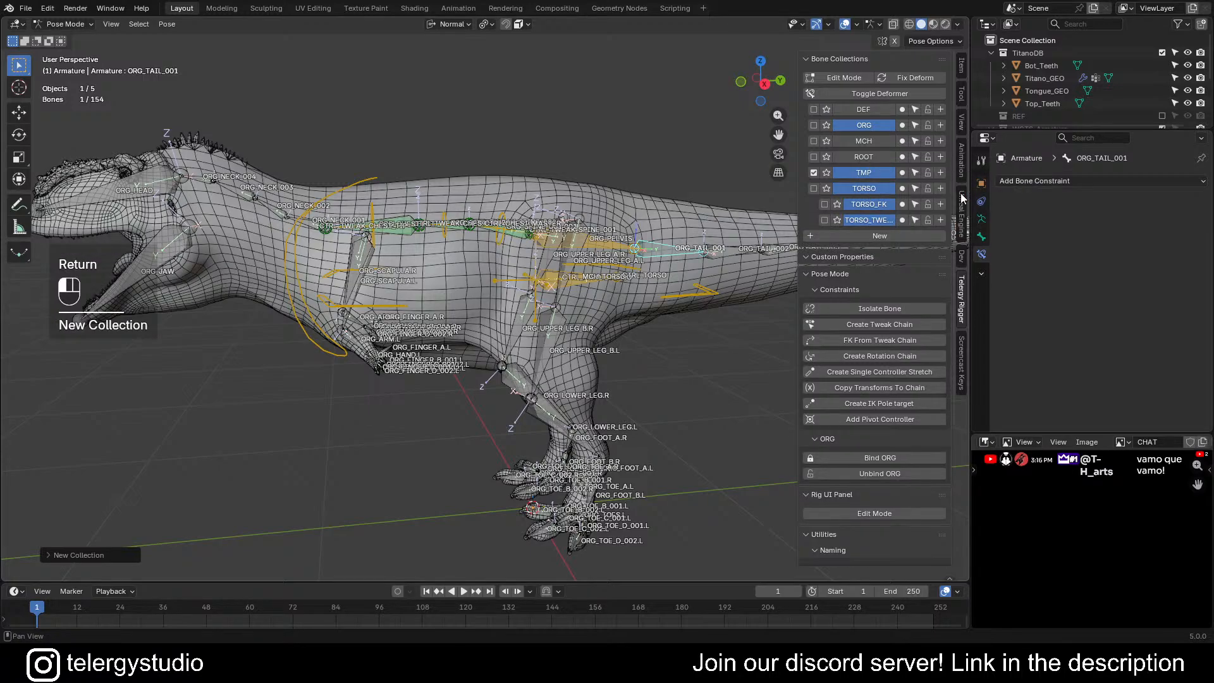
- Rename the ORG_PELVIS bone to CTRL_PELVIS
left_click(616, 241, "shift")
key("F2")
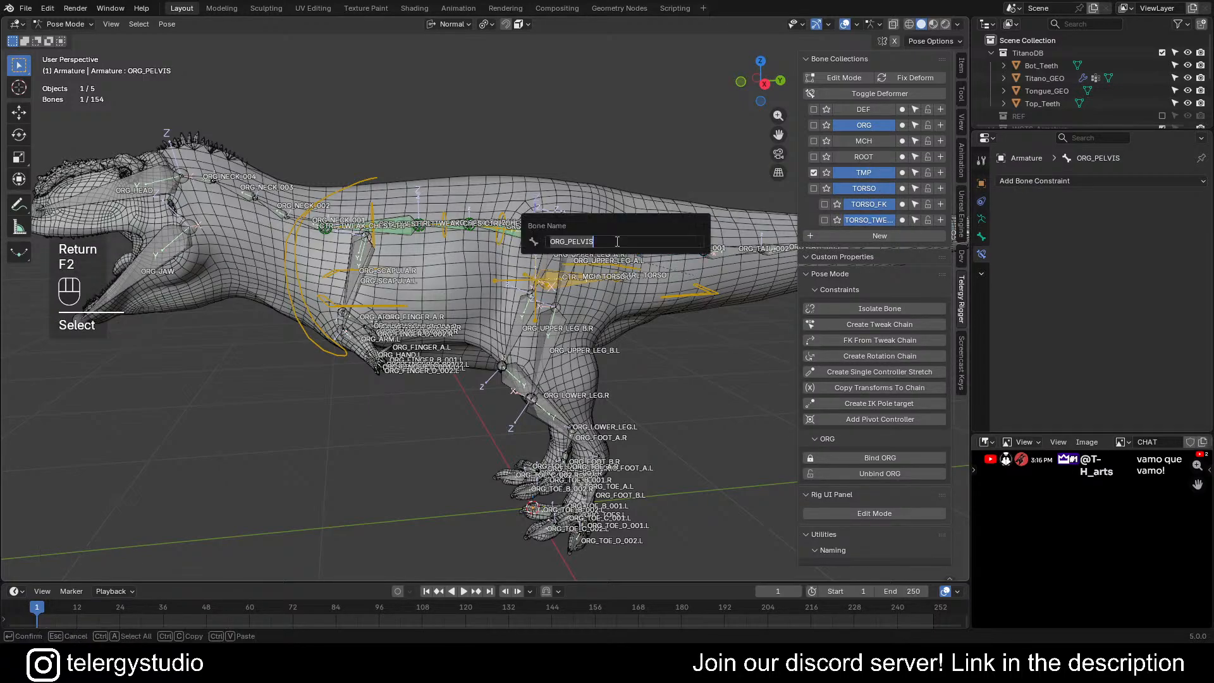
key("Left")
key("Right")
key("Right")
key("Right")
key("BackSpace")
key("BackSpace")
key("BackSpace")
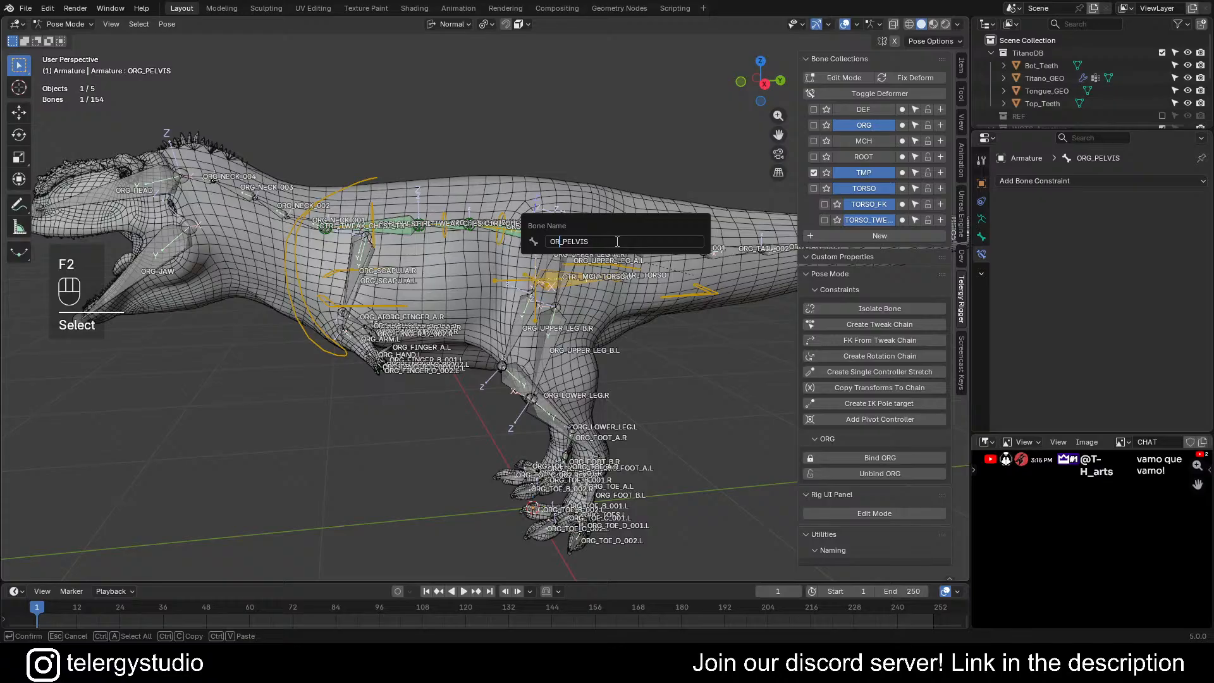
type("CTRL")
key("Return")
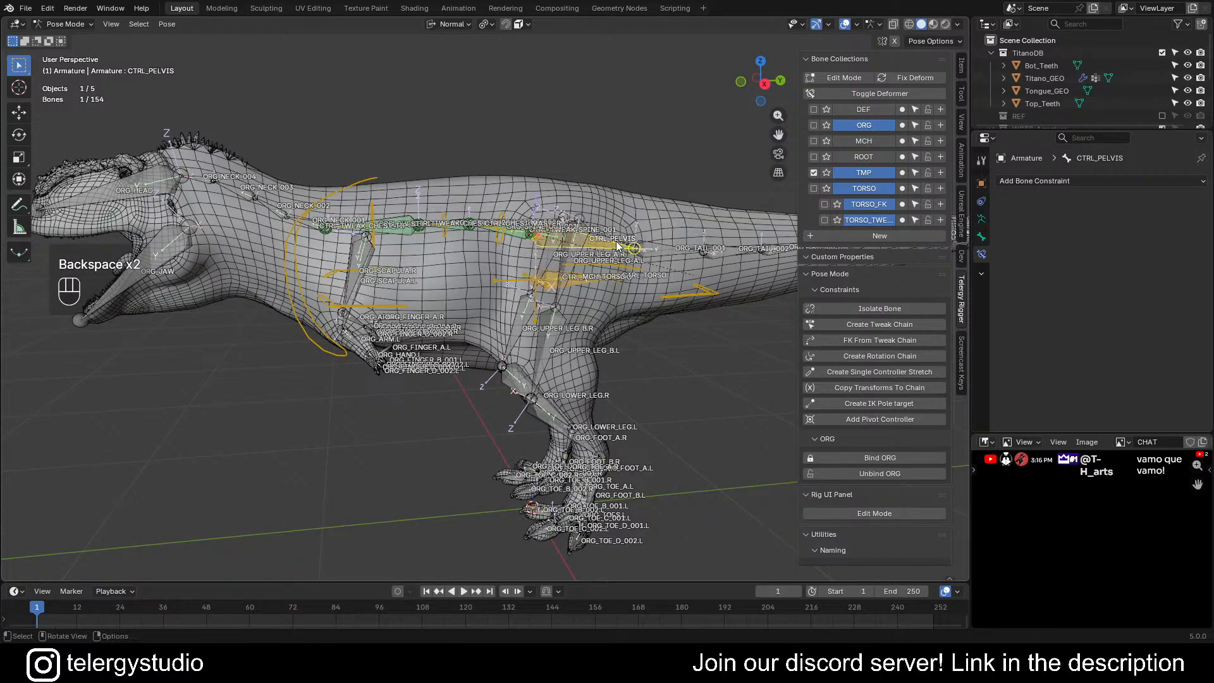
middle_click_drag(617, 245, 579, 226)
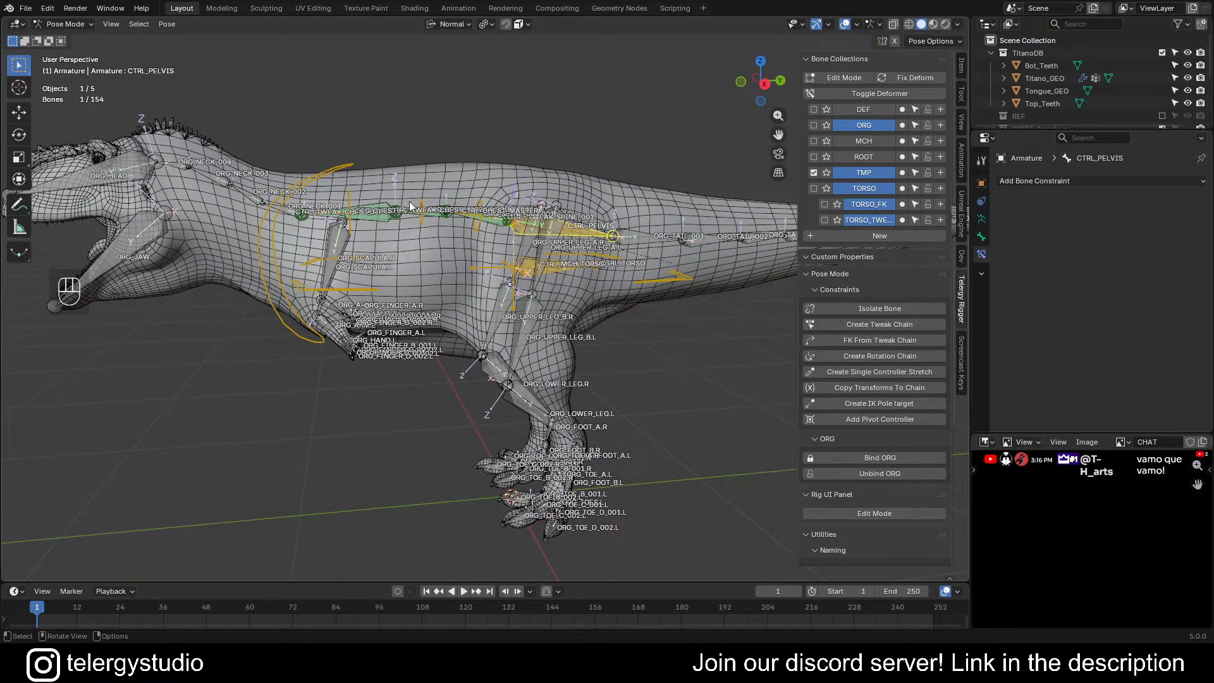
- Hide the ORG collection and assign the MCH_TORSO bone to the MCH collection
left_click(862, 127)
middle_click_drag(522, 231, 862, 181)
scroll(585, 259, "up", 5)
left_click(619, 241)
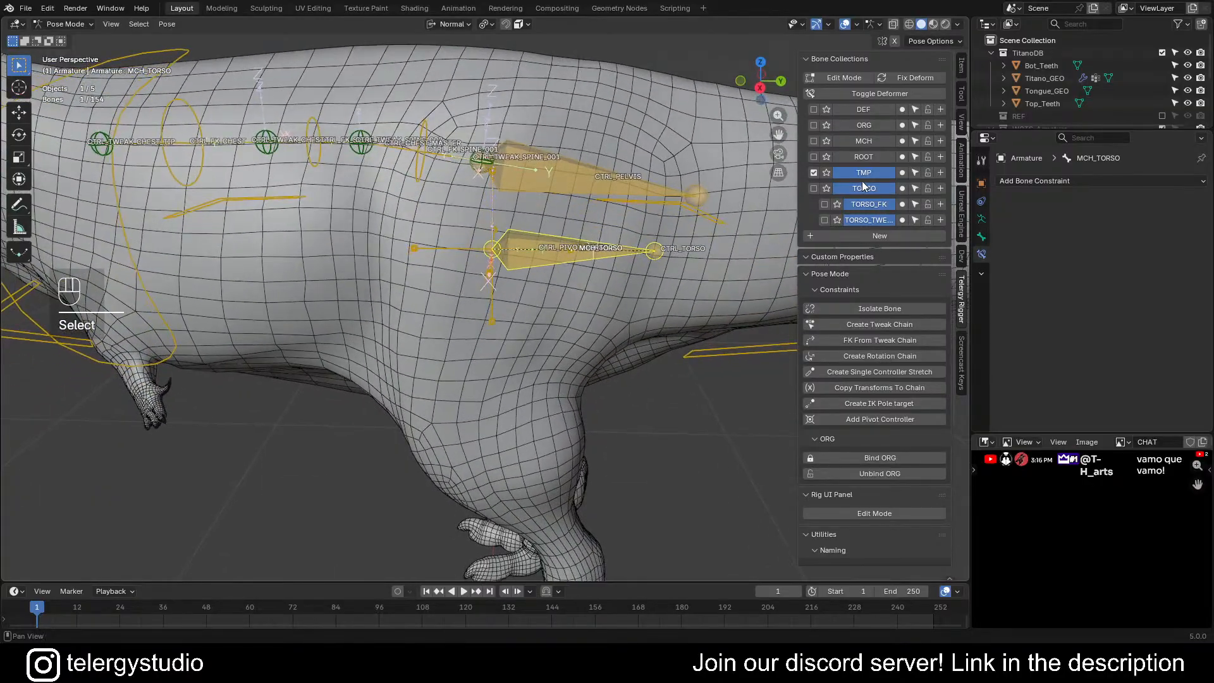
left_click(900, 146)
- Assign CTRL_TORSO, CTRL_PIVOT_TORSO, the large chest master control and CTRL_PELVIS to the TORSO collection
left_click(687, 321)
scroll(659, 274, "down", 5)
middle_click_drag(593, 257, 712, 278, "shift")
left_click(712, 278)
scroll(594, 279, "up", 2)
left_click(559, 262, "shift")
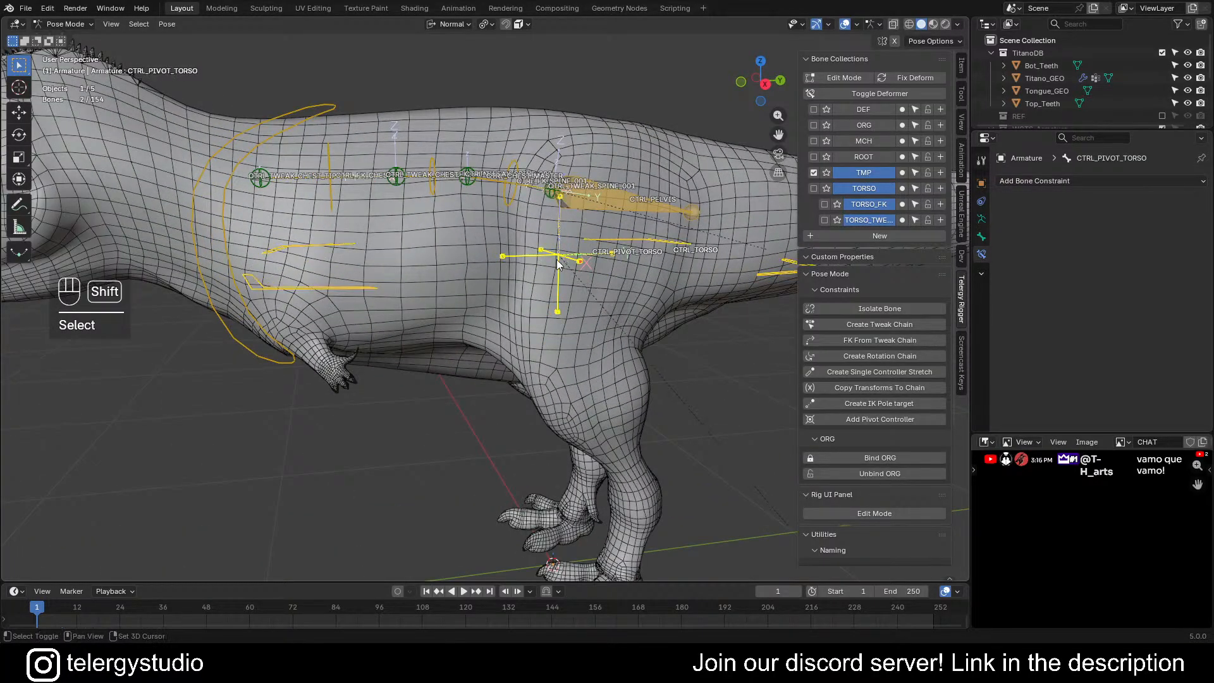
left_click(244, 135, "shift")
left_click(619, 198, "shift")
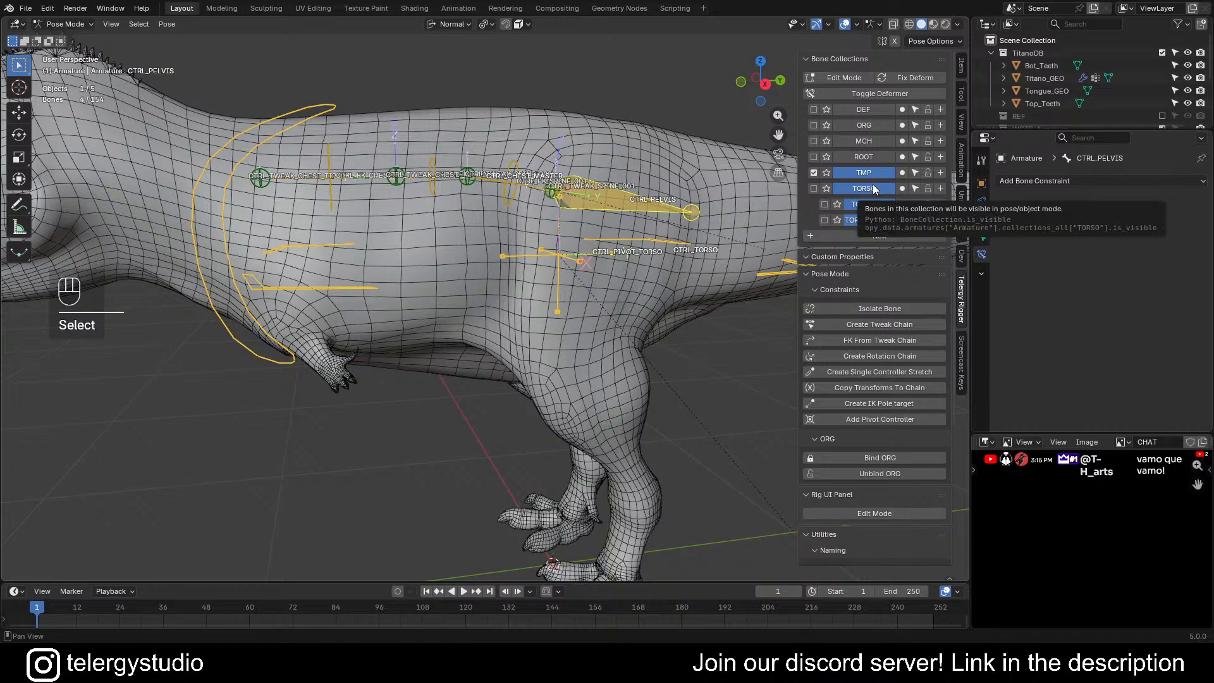
left_click(905, 187)
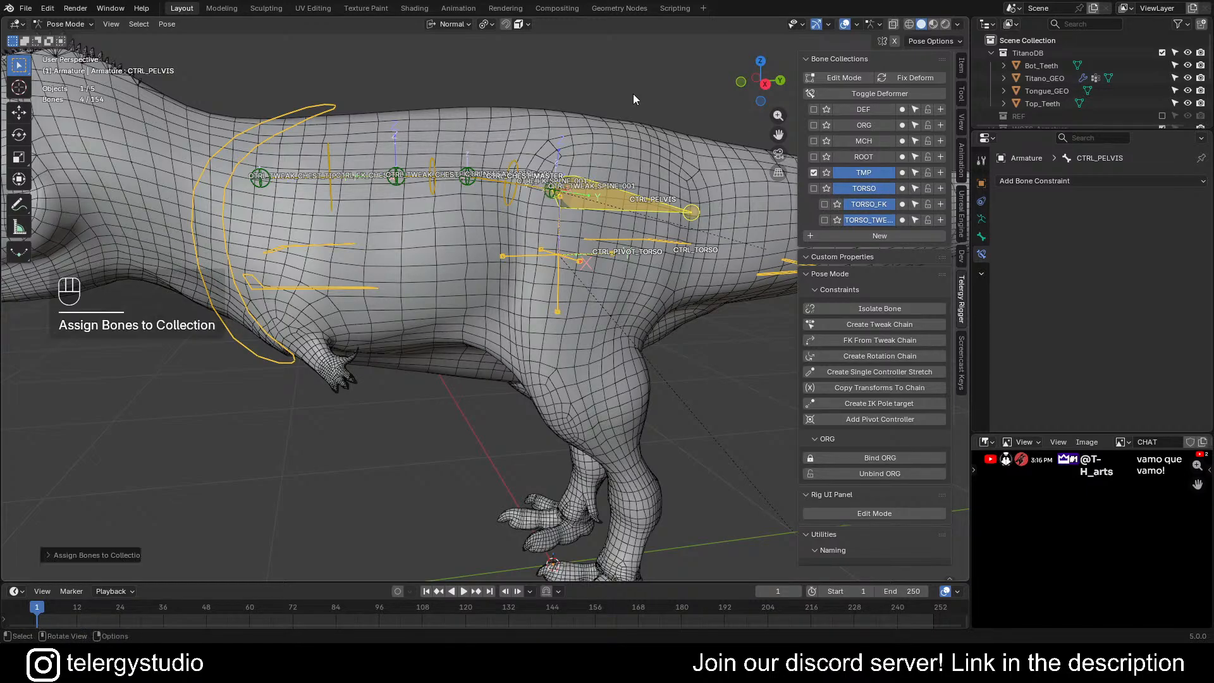
left_click(591, 68)
- Assign the three FK ring controls along the spine and chest to the TORSO_FK collection
scroll(591, 68, "down", 1)
middle_click_drag(571, 123, 555, 160, "shift")
scroll(379, 177, "up", 1)
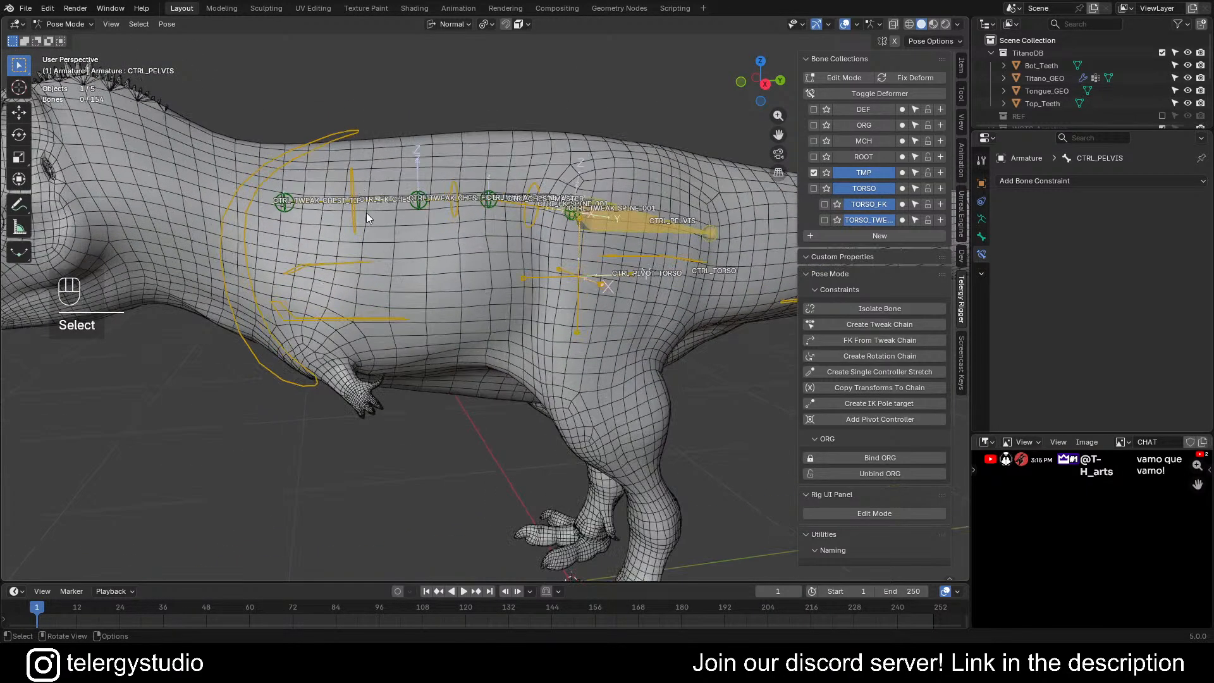
left_click(355, 210)
left_click(456, 197, "shift")
left_click(530, 201, "shift")
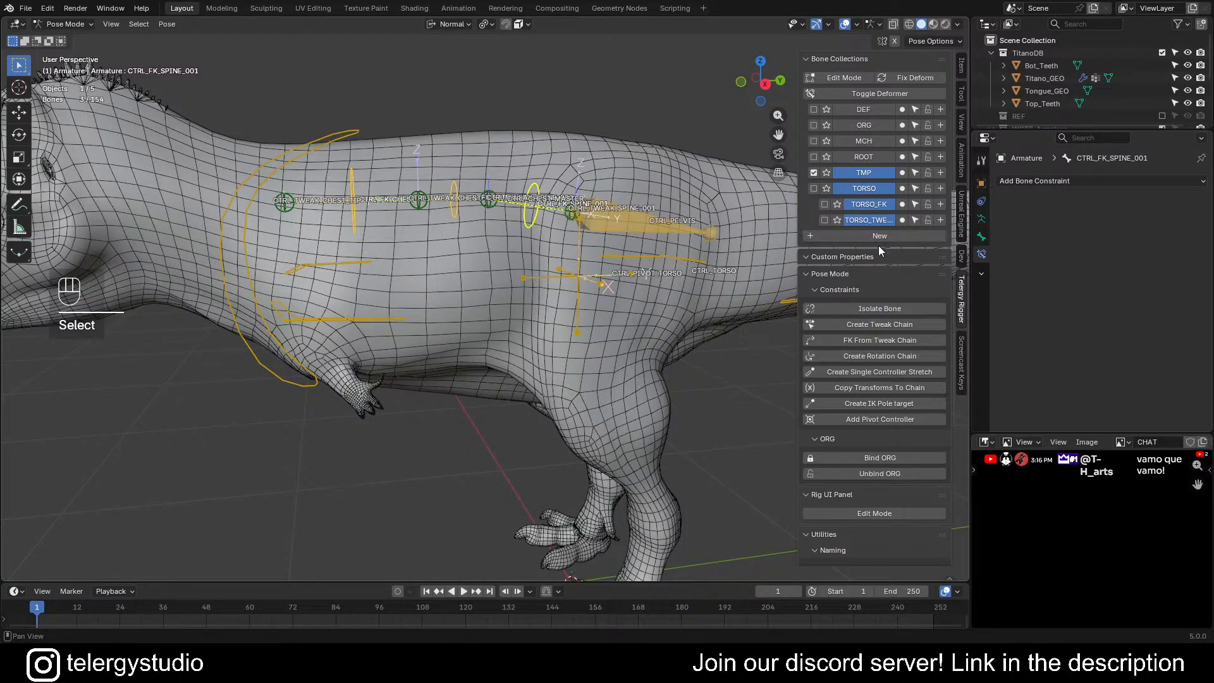
left_click(903, 204)
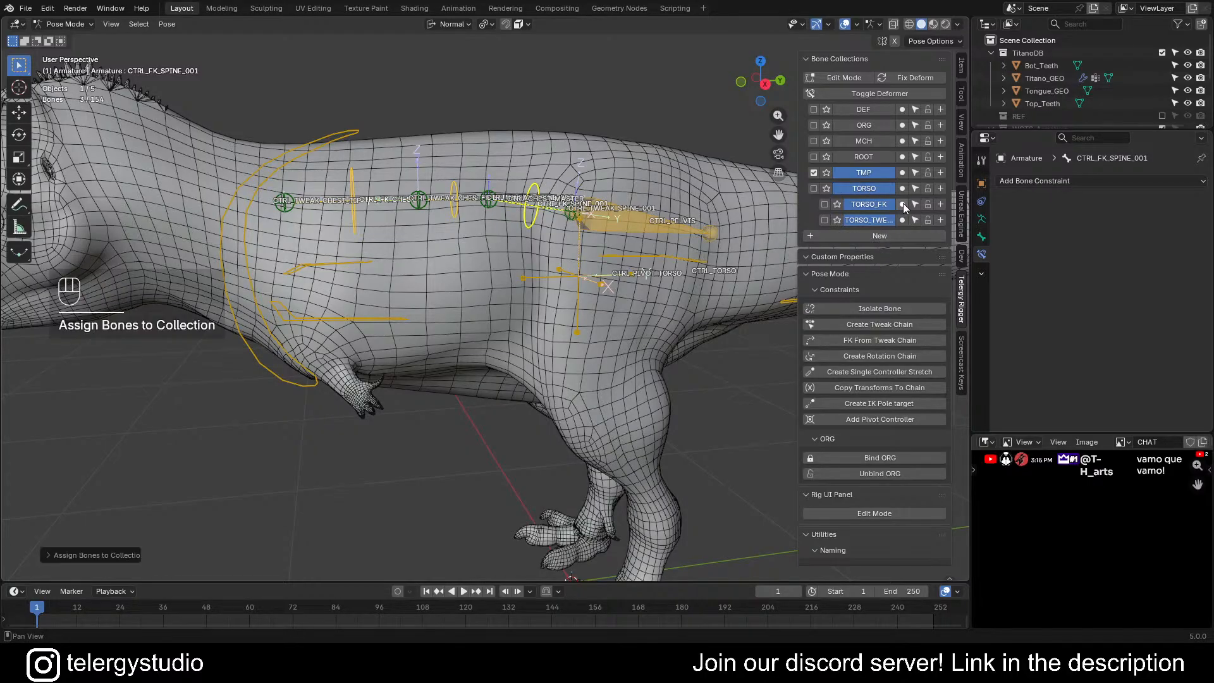
left_click(668, 105)
- Assign the four spherical tweak controls from CTRL_TWEAK_CHEST_TIP to CTRL_TWEAK_SPINE_001 to the TORSO_TWEAKS collection
left_click(287, 212)
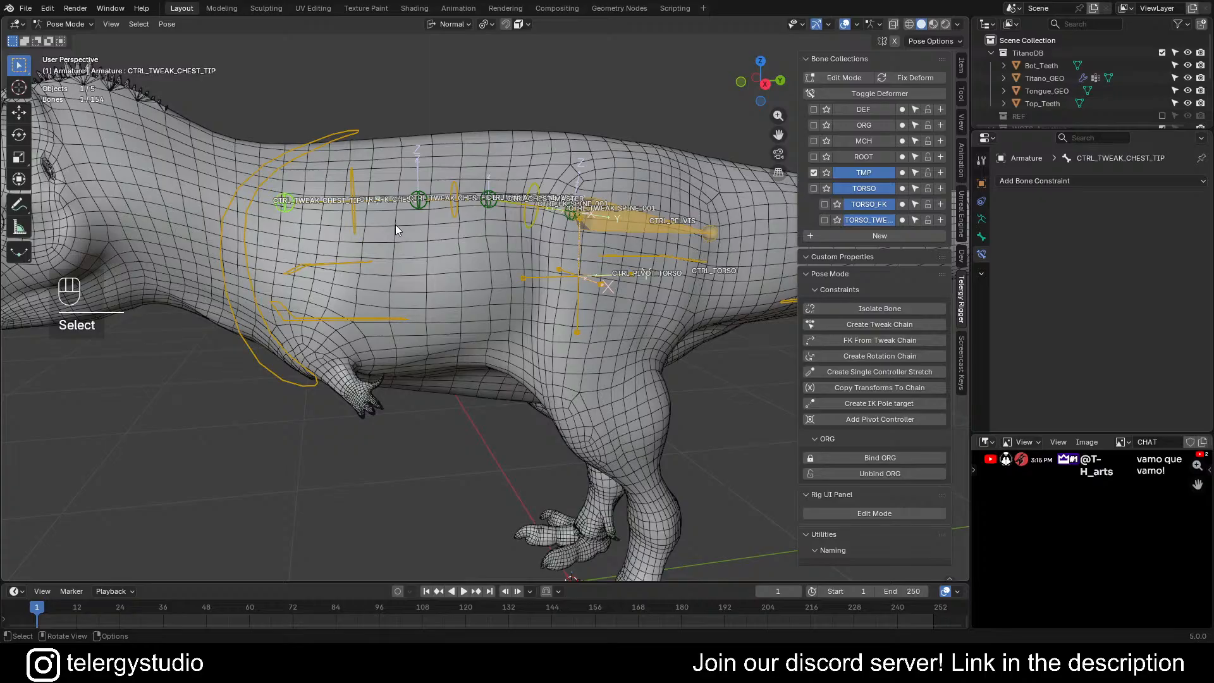
left_click(416, 210, "shift")
left_click(500, 214, "shift")
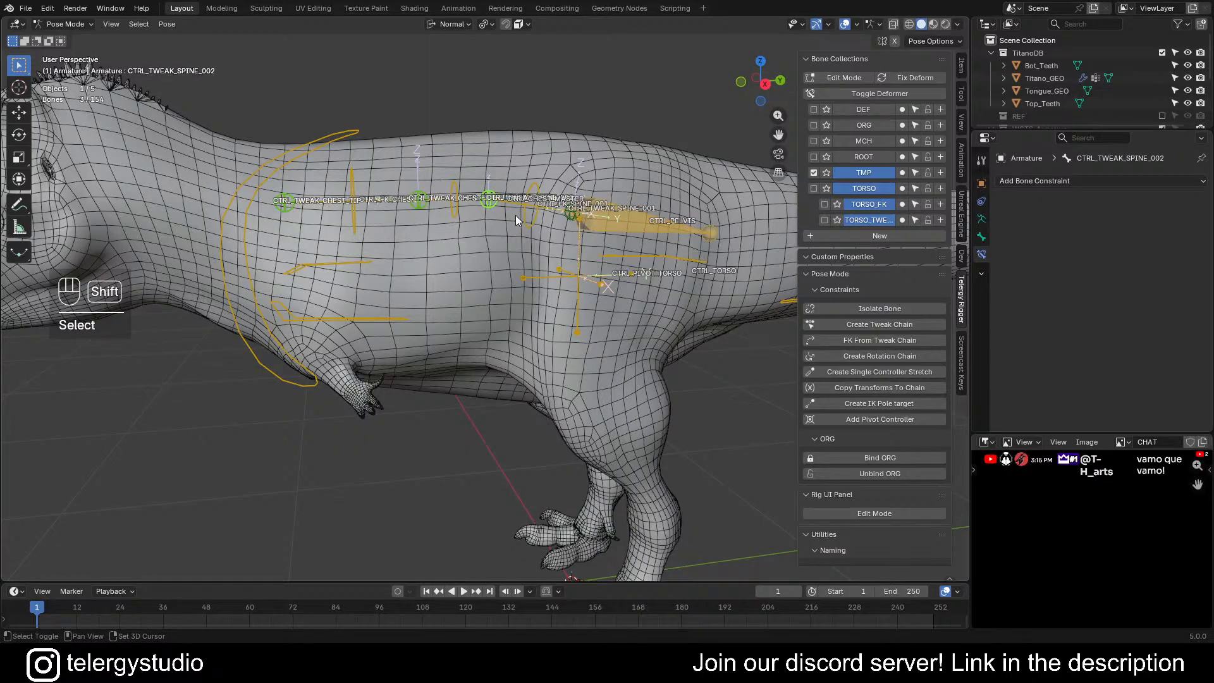
left_click(571, 220, "alt+shift")
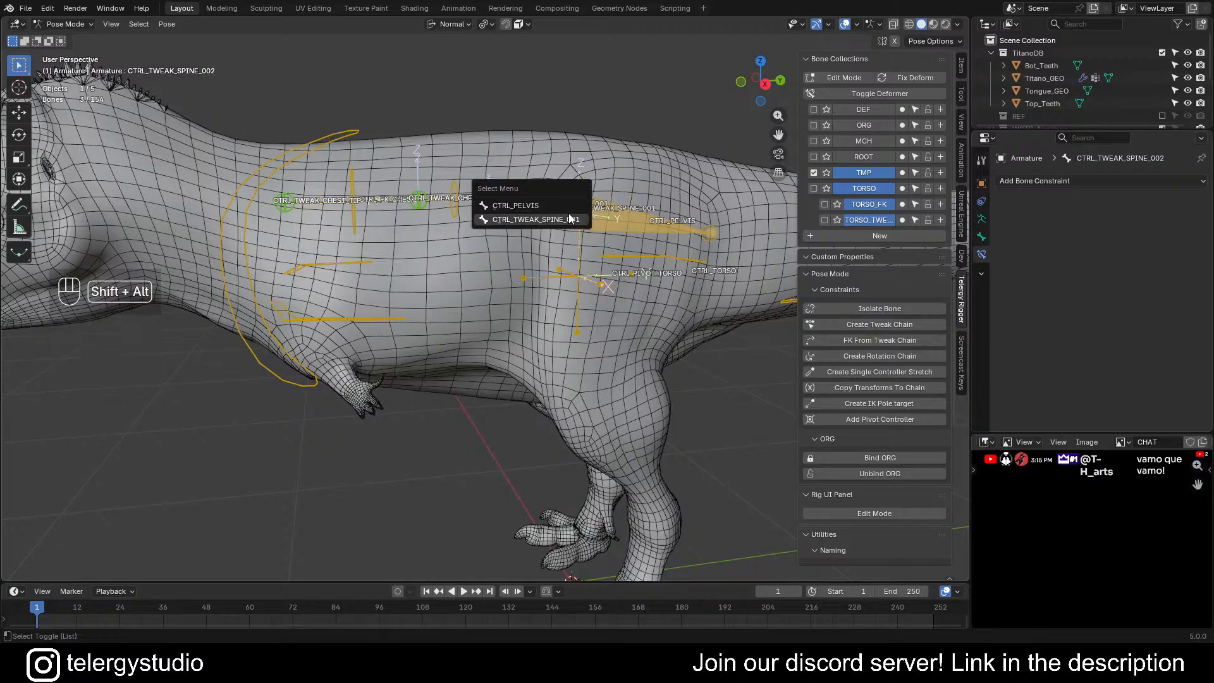
left_click(539, 219)
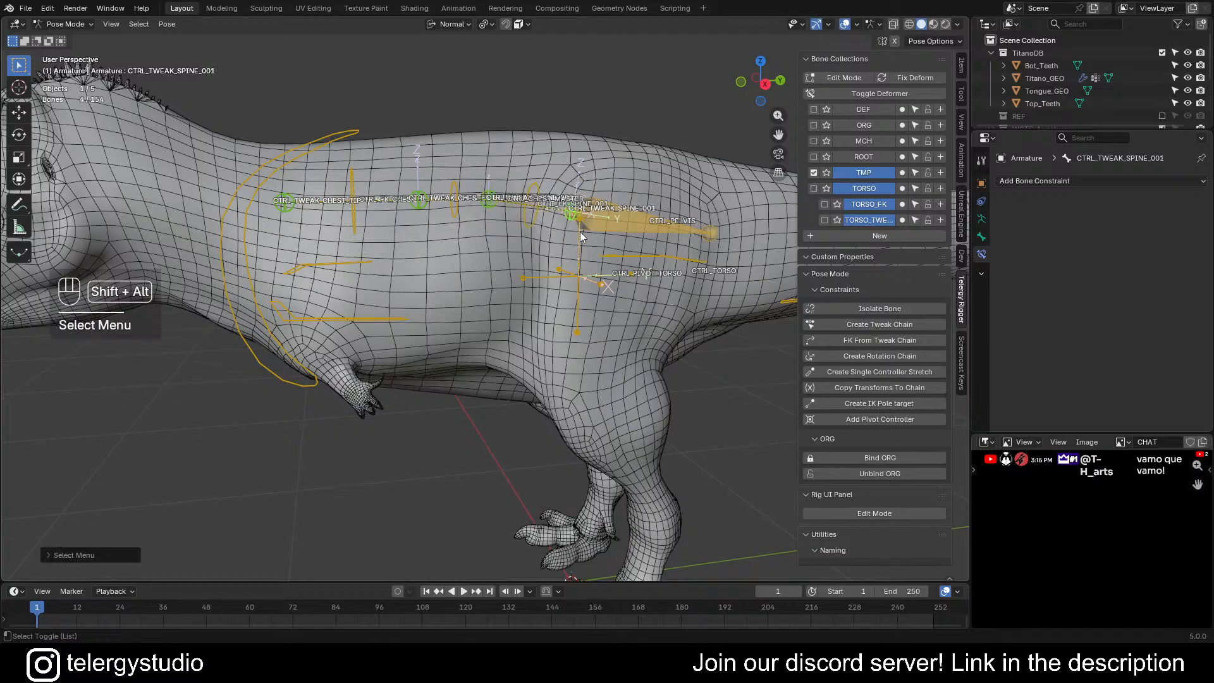
left_click(905, 222)
left_click(558, 132)
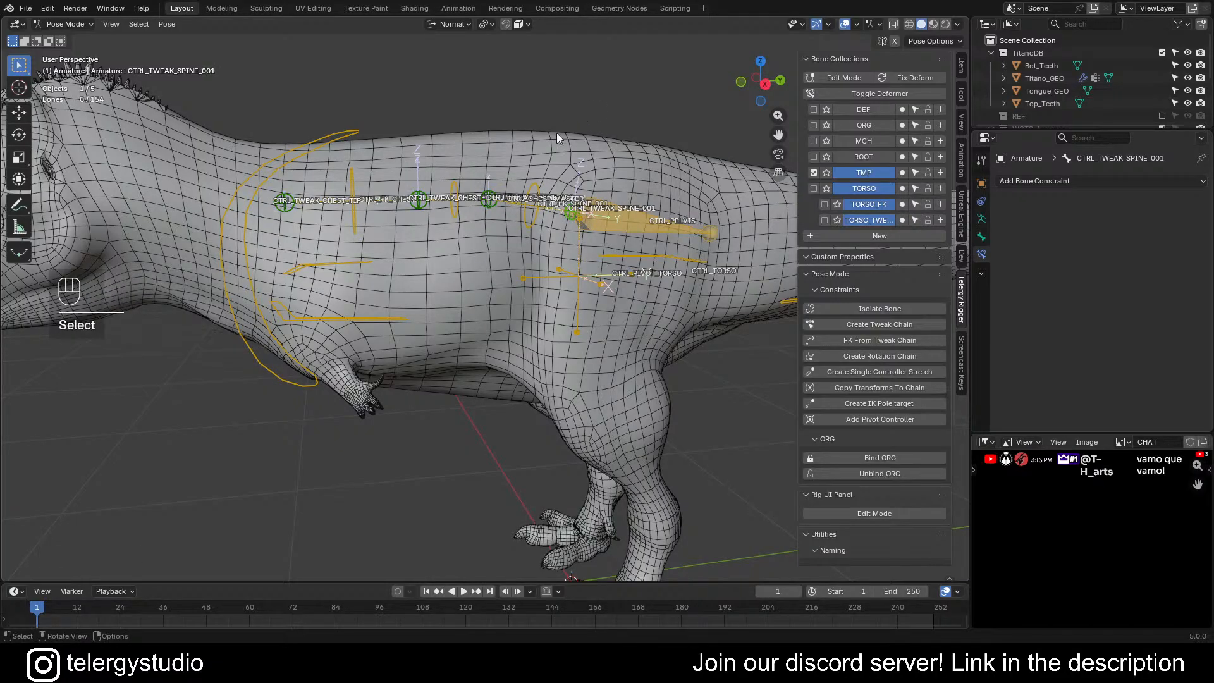
- Solo and unsolo the TMP collection to check which bones it still holds, and inspect the torso controls
left_click(828, 170)
left_click(828, 171)
scroll(628, 173, "down", 1)
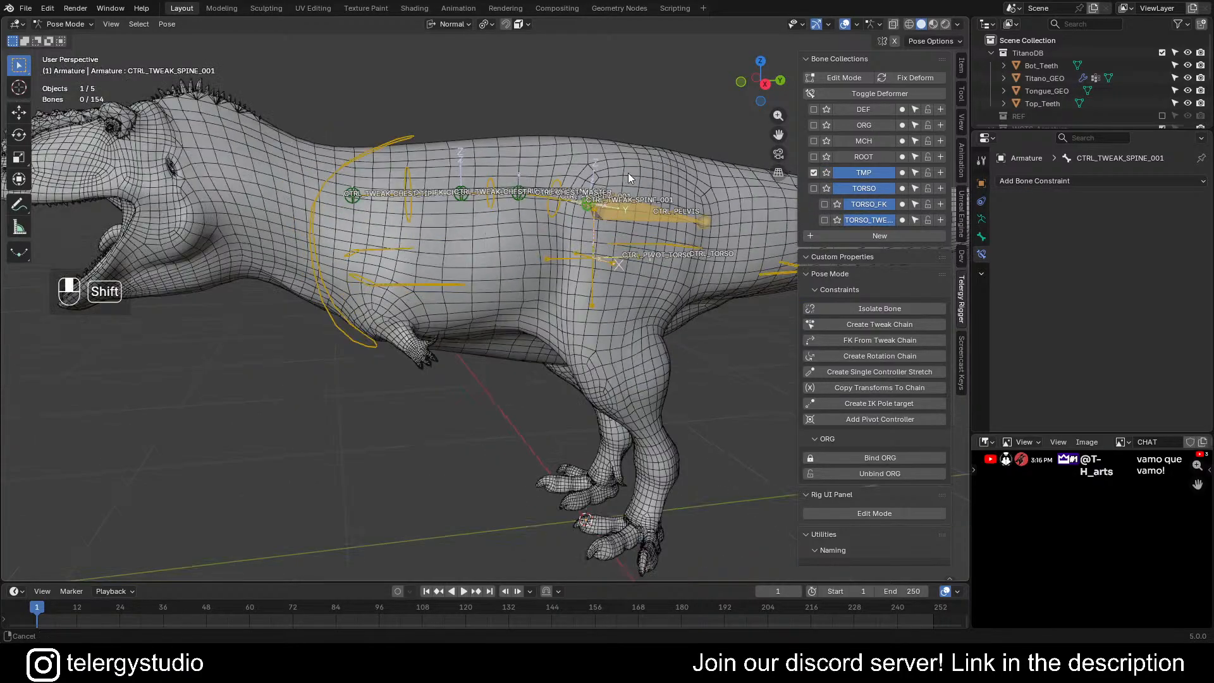
middle_click_drag(628, 173, 666, 147, "shift")
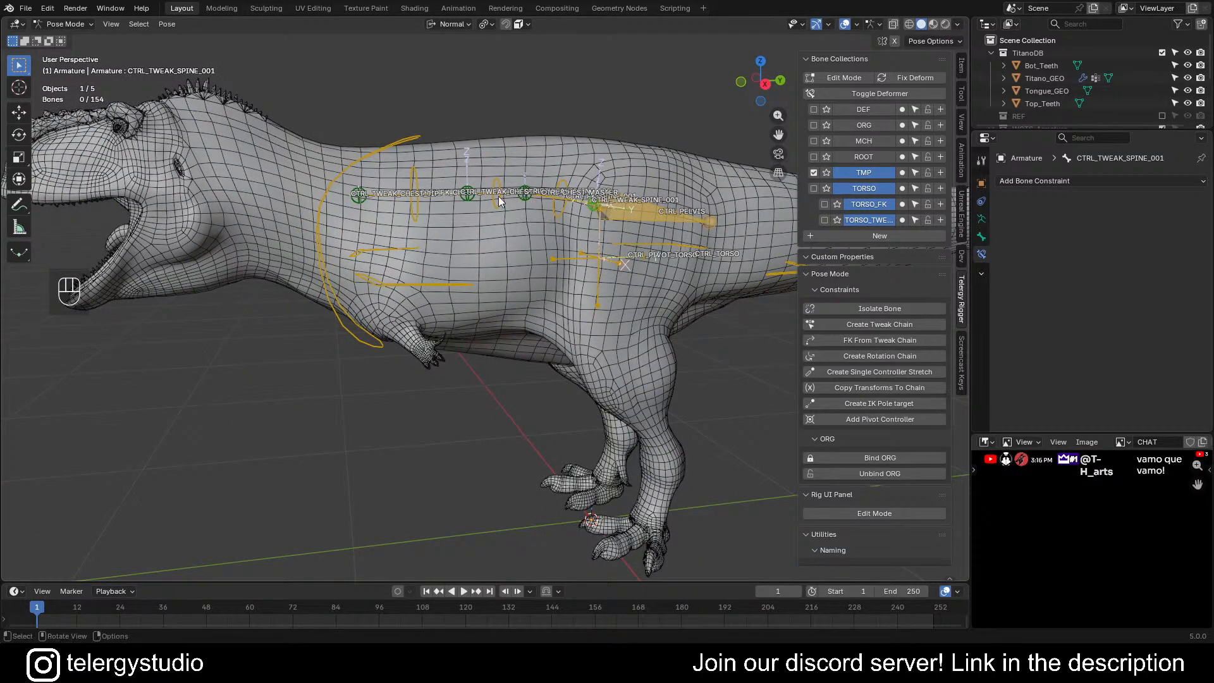
middle_click_drag(499, 197, 431, 198, "shift")
scroll(434, 192, "down", 1)
middle_click_drag(606, 227, 522, 219, "shift")
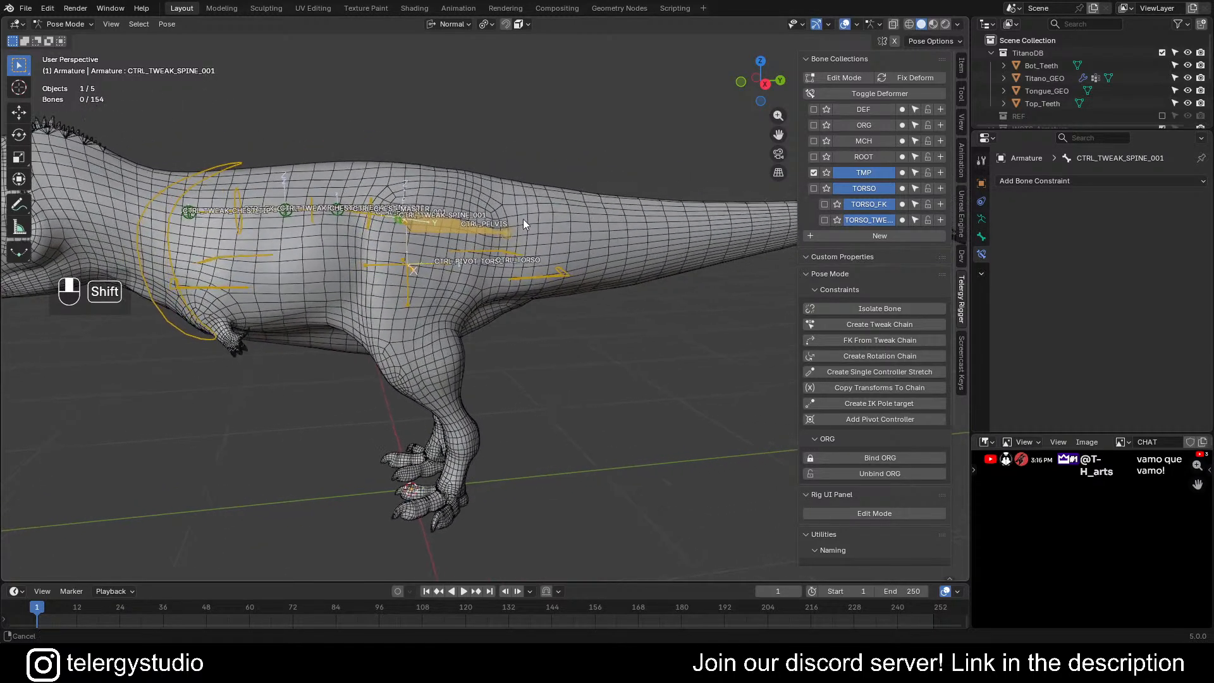
- Show the ORG bones, isolate ORG_TAIL_001 at the tail base, and select the CTRL_PELVIS bone
left_click(859, 125)
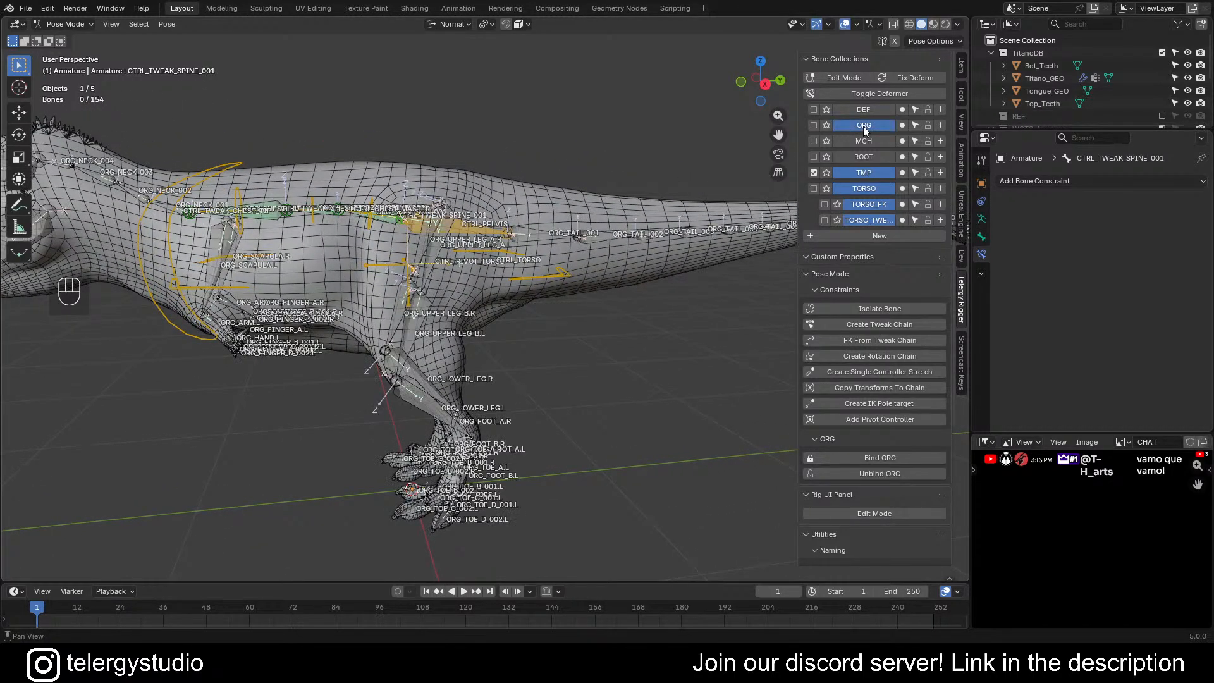
middle_click_drag(535, 232, 406, 234, "shift")
middle_click_drag(507, 254, 366, 267, "shift")
middle_click_drag(427, 192, 457, 222)
key("KP_5")
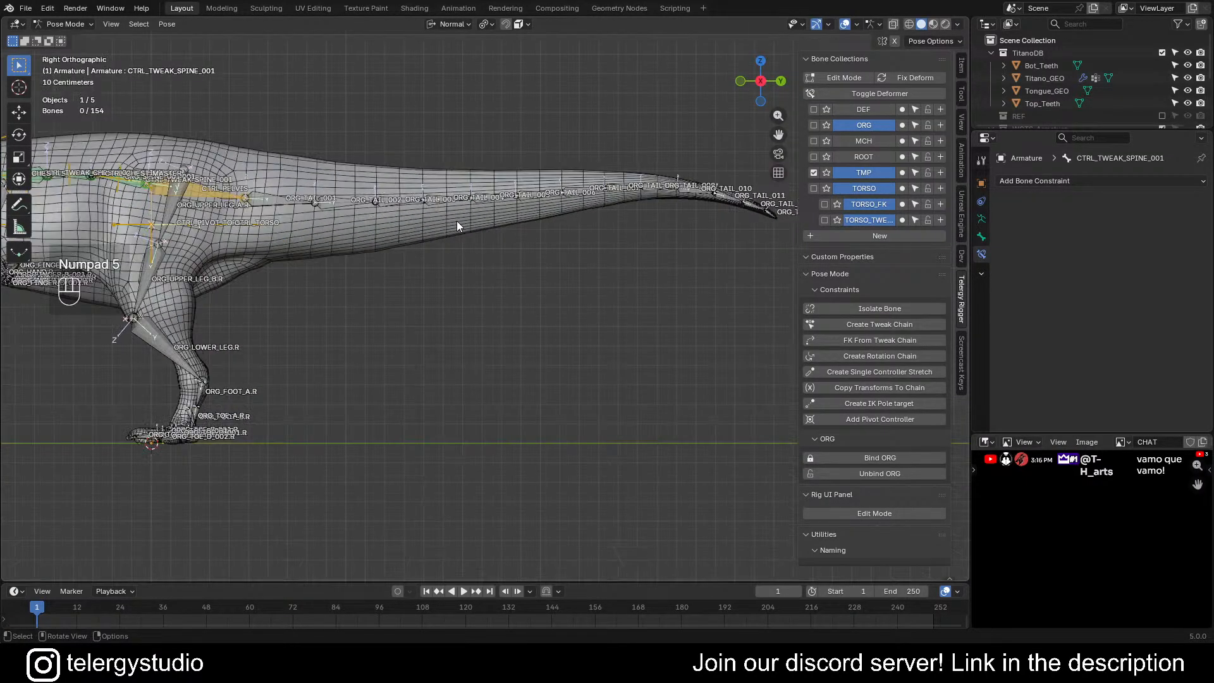
middle_click_drag(401, 175, 347, 305, "shift")
scroll(271, 290, "up", 1)
left_click(259, 304)
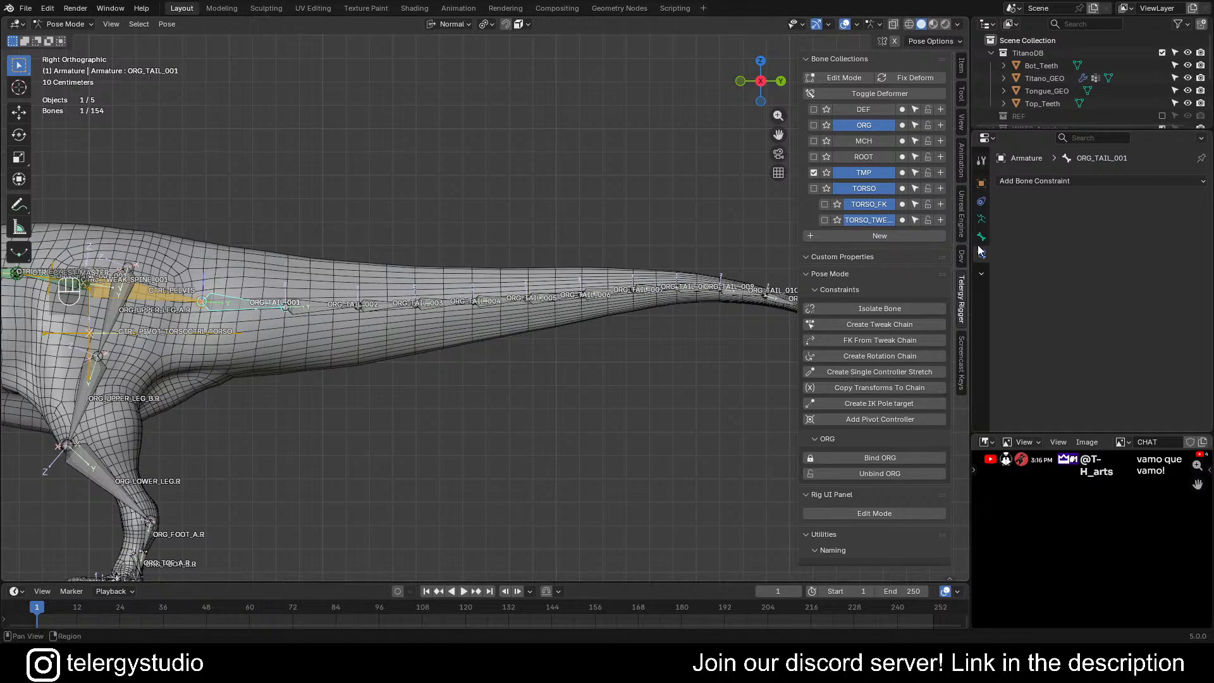
middle_click_drag(222, 295, 348, 220, "shift")
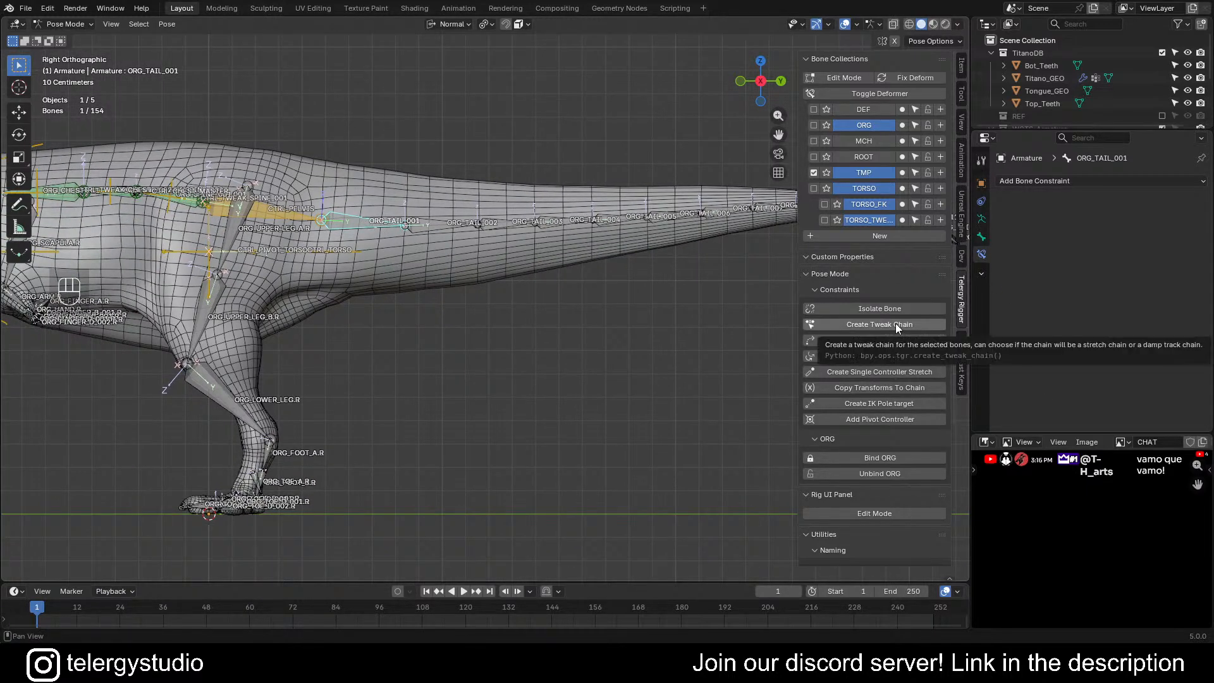
left_click(875, 307)
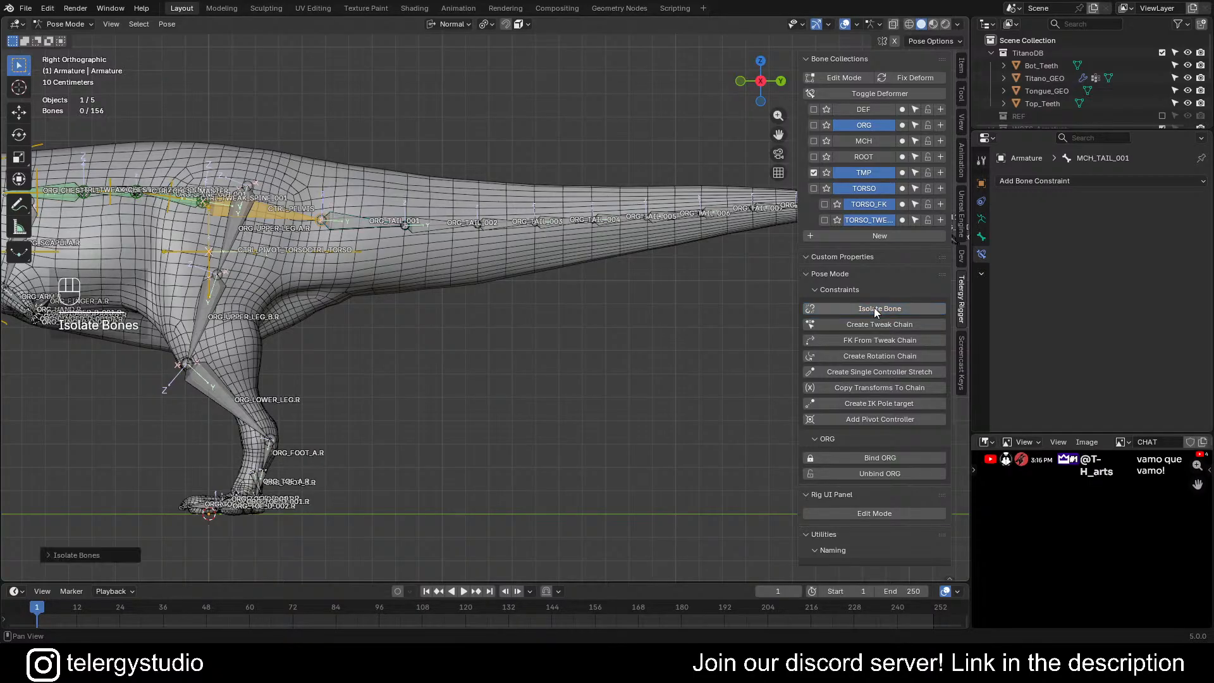
left_click(279, 210)
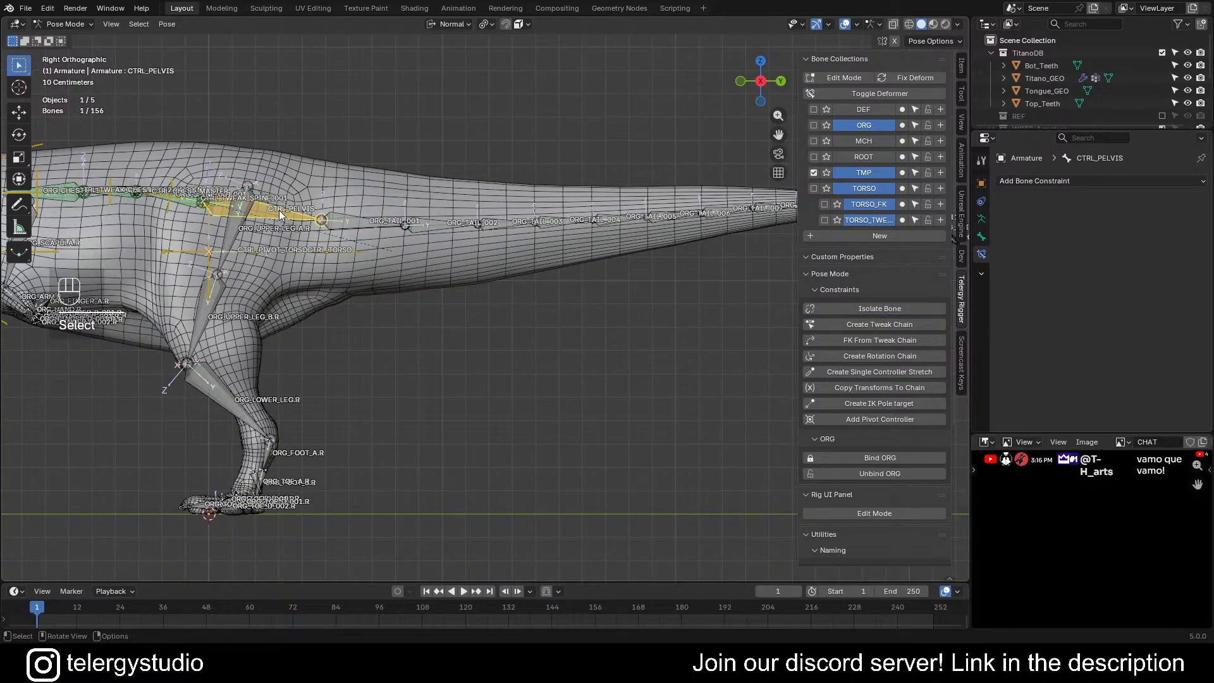
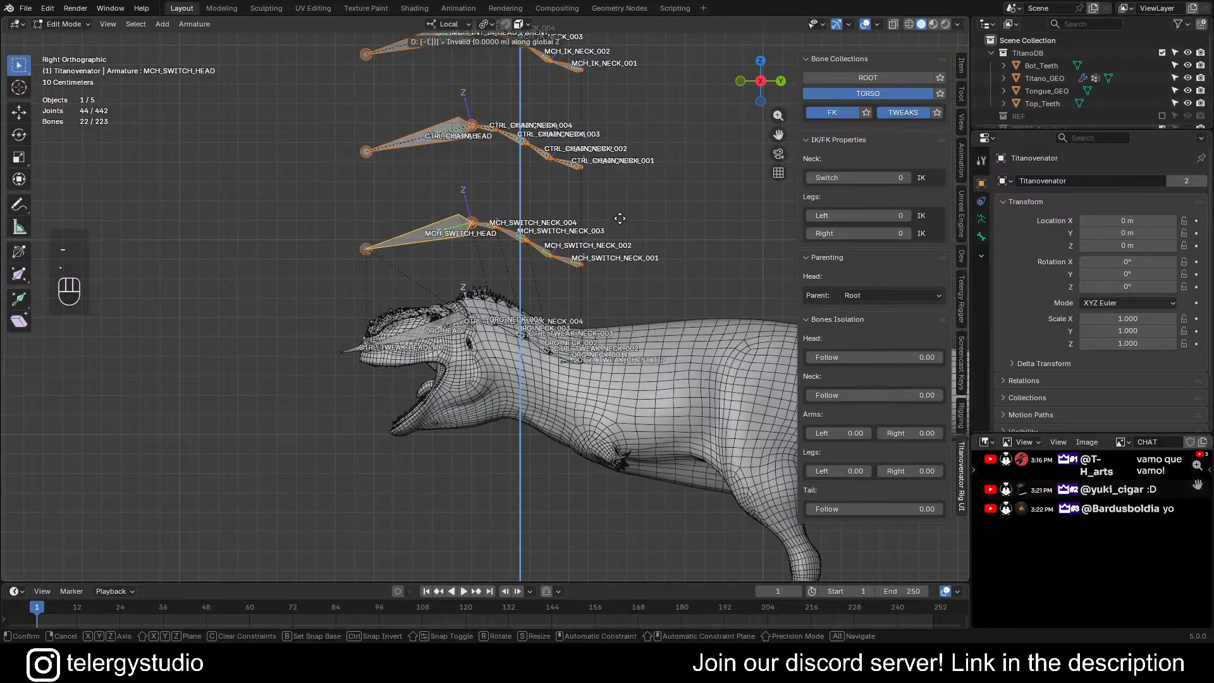
- Lower the stacked neck and head bone chains by repeated -0.5 m moves along Z, deselecting each chain once it reaches the body
key("Return")
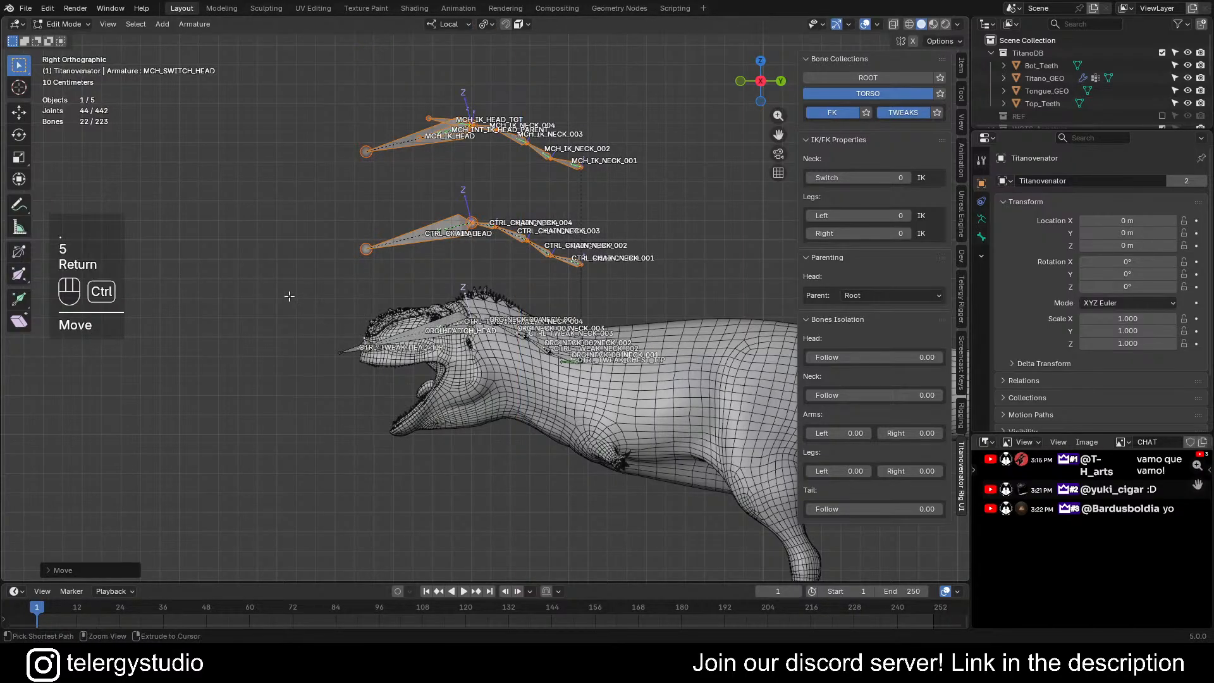
left_click_drag(296, 279, 590, 451, "ctrl")
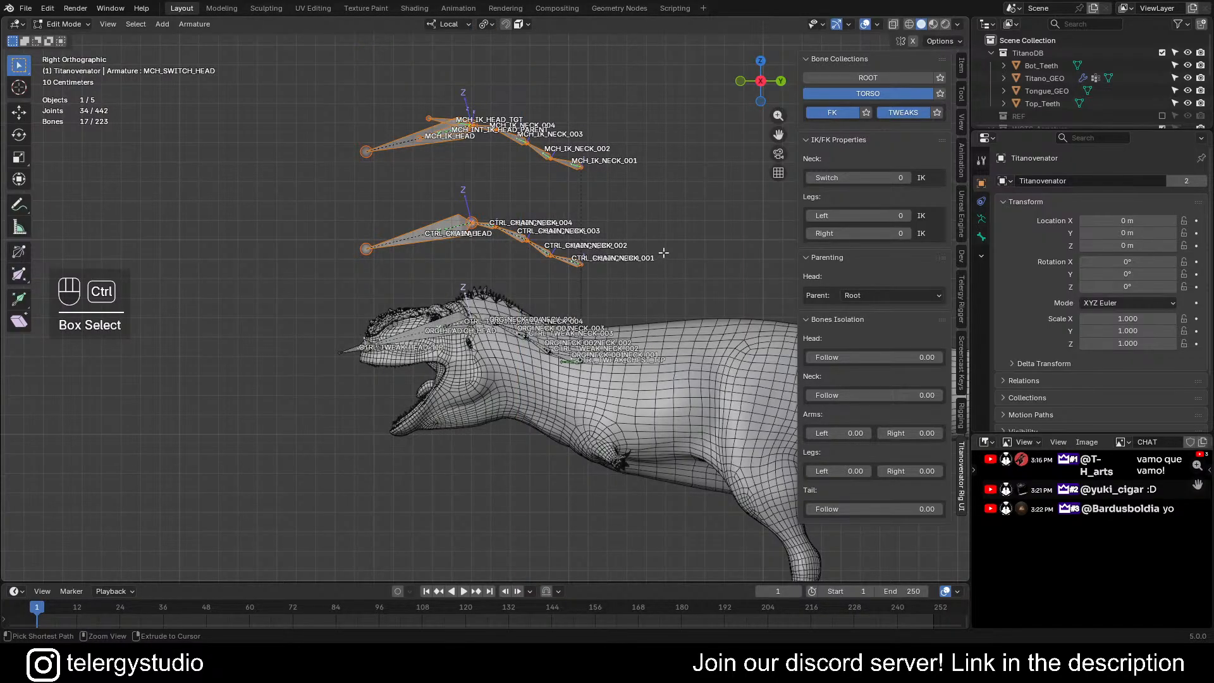
key("shift+r")
left_click_drag(312, 305, 607, 457, "ctrl")
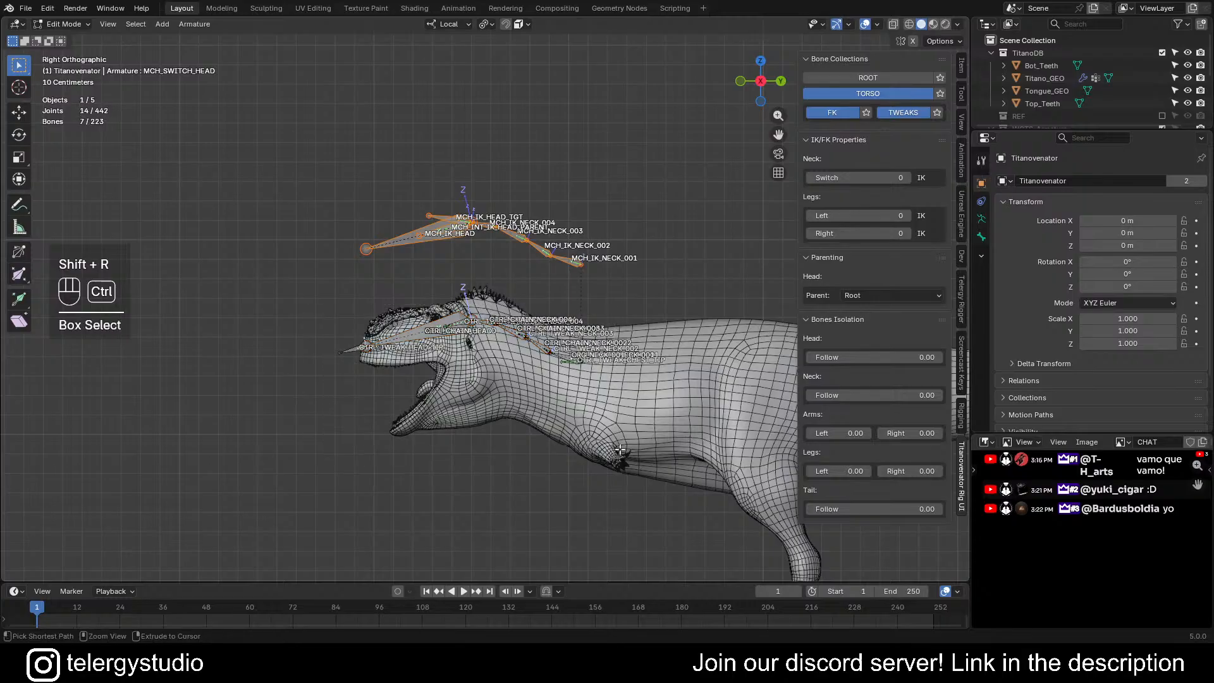
key("shift+r")
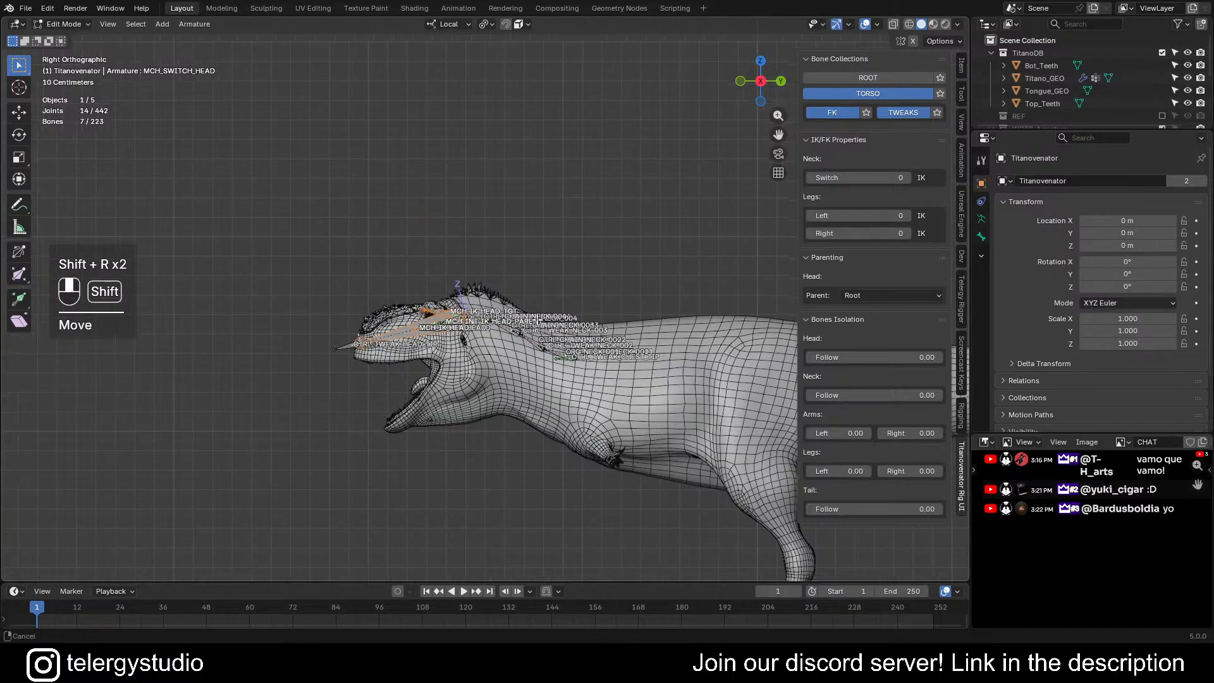
key("Tab")
- Test the neck and head chain in Pose Mode by moving MCH_IK_HEAD, and cancel the movement
scroll(380, 309, "up", 3)
left_click(394, 328)
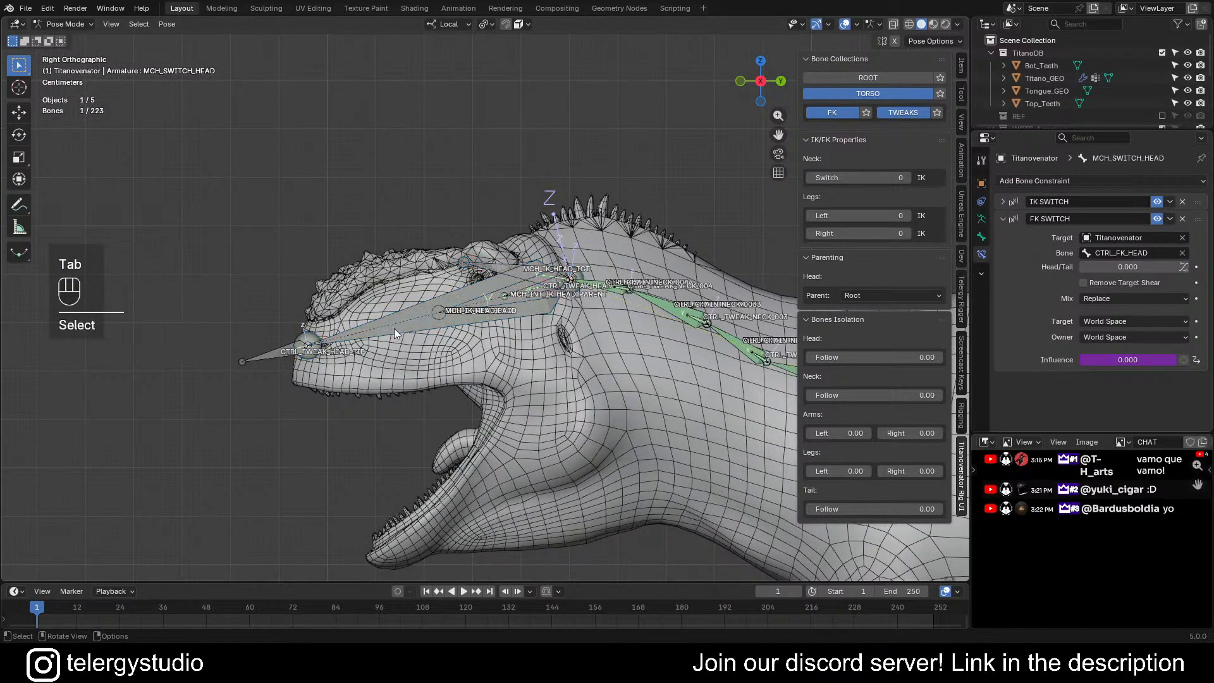
scroll(393, 328, "down", 2)
left_click(385, 336, "alt")
left_click(356, 376)
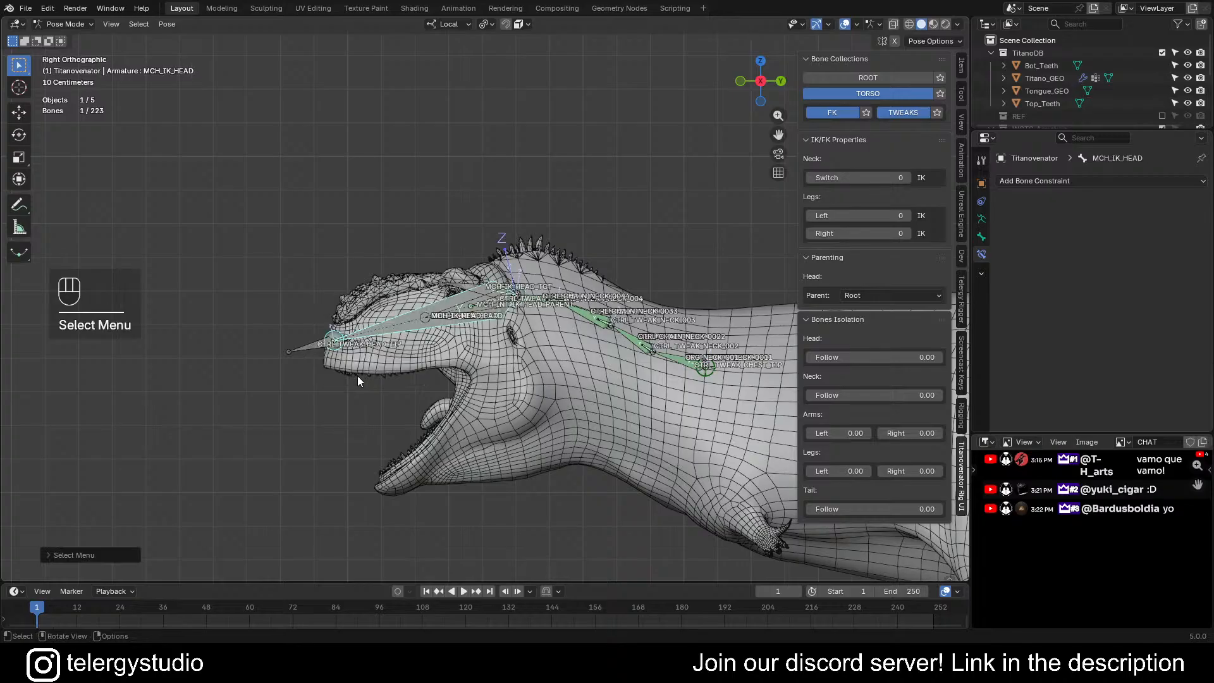
middle_click_drag(358, 375, 366, 408, "shift")
key("g")
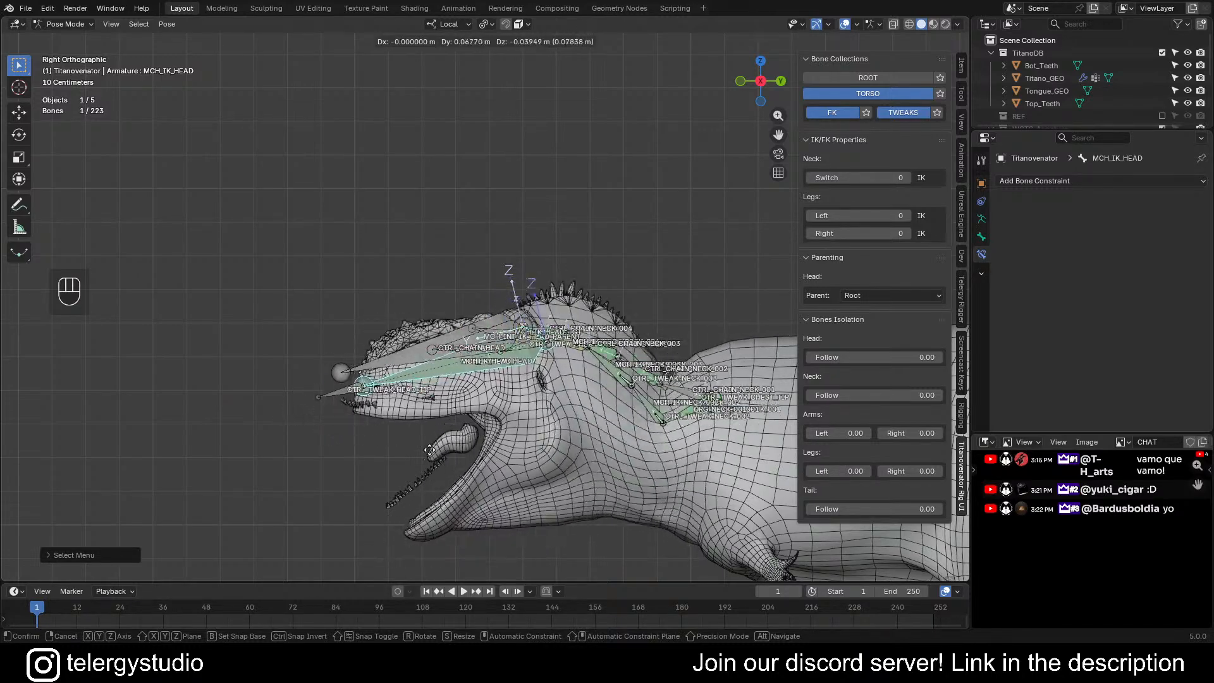
left_click(476, 370)
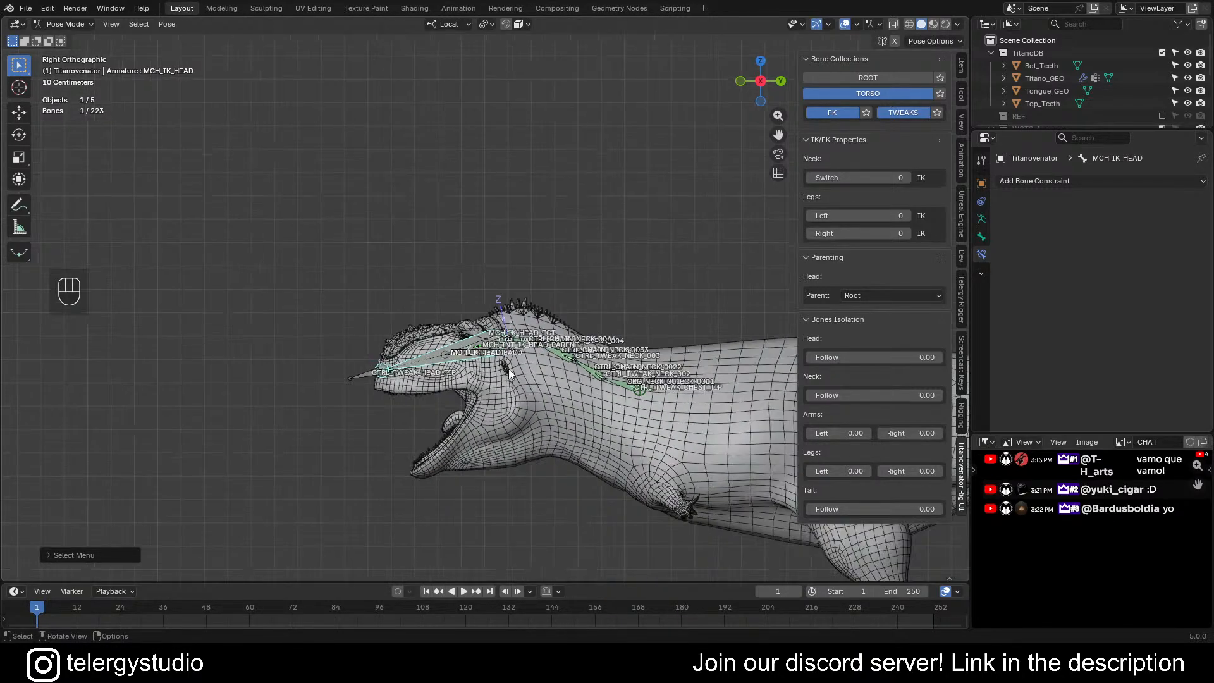
middle_click_drag(476, 370, 439, 290)
scroll(439, 289, "up", 6)
left_click_drag(381, 278, 487, 343)
right_click(443, 304)
- Select the visible neck and head bones whose names contain ORG
scroll(398, 268, "down", 2)
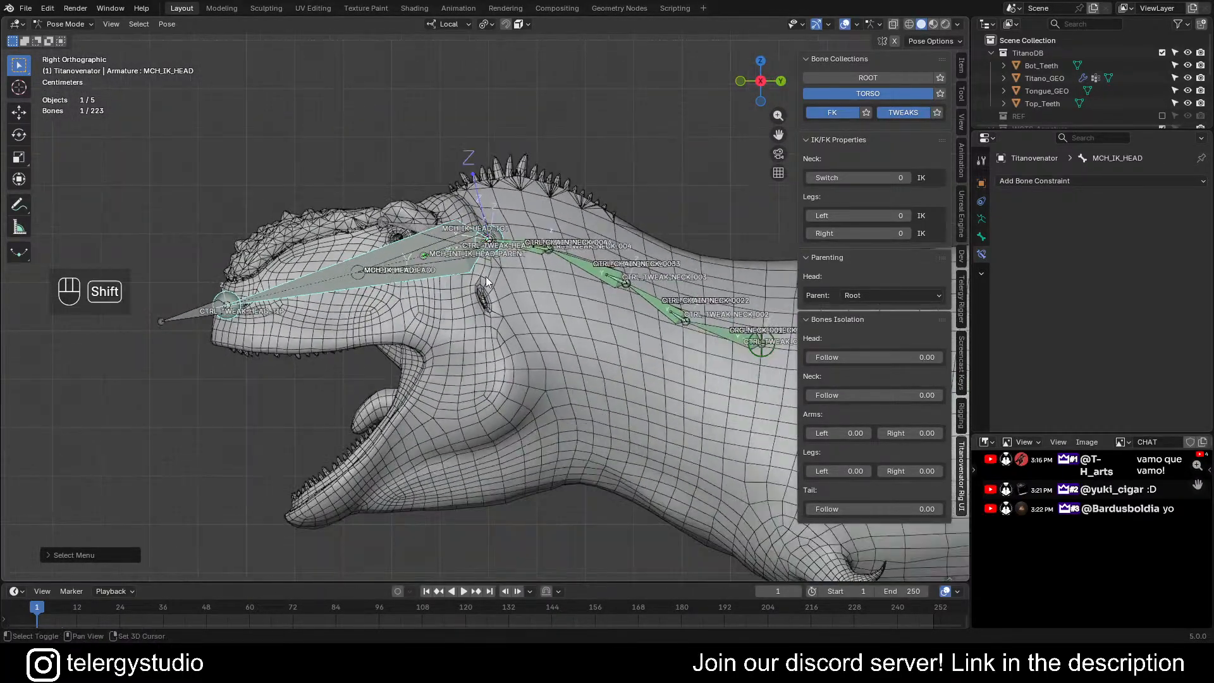
mouse_move(392, 271)
middle_mouse_down("shift")
mouse_move(323, 265)
mouse_move(399, 283)
middle_mouse_up("shift")
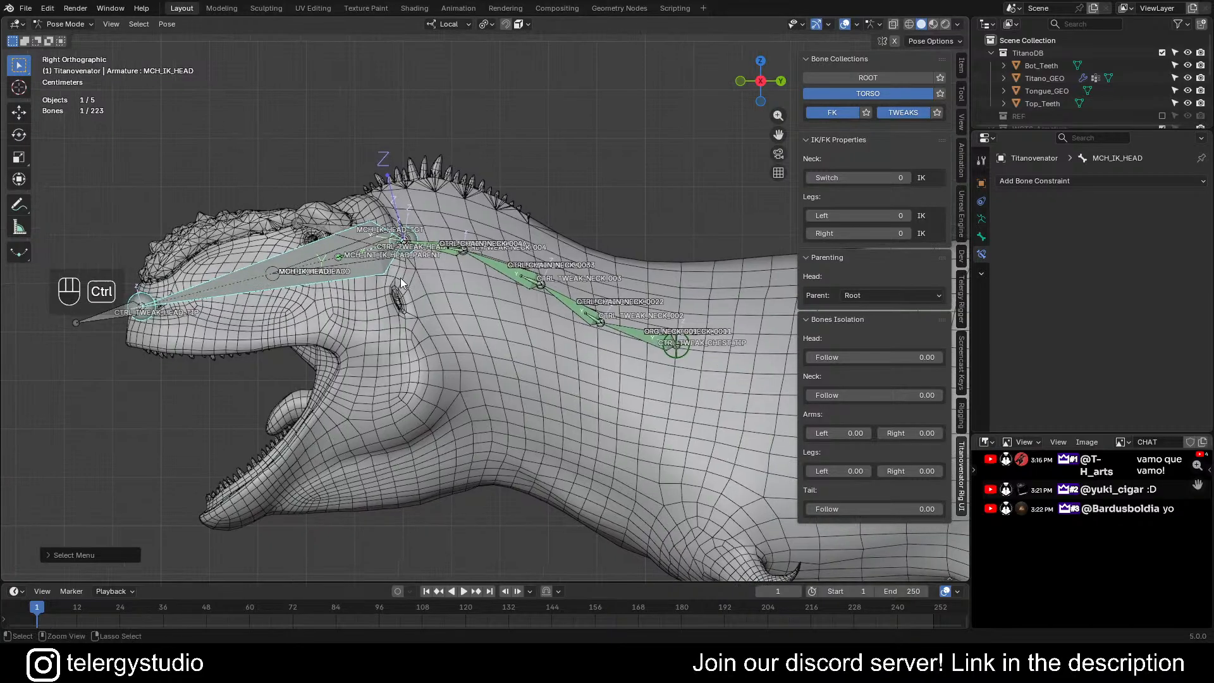
key("ctrl+f")
type("FK_FK")
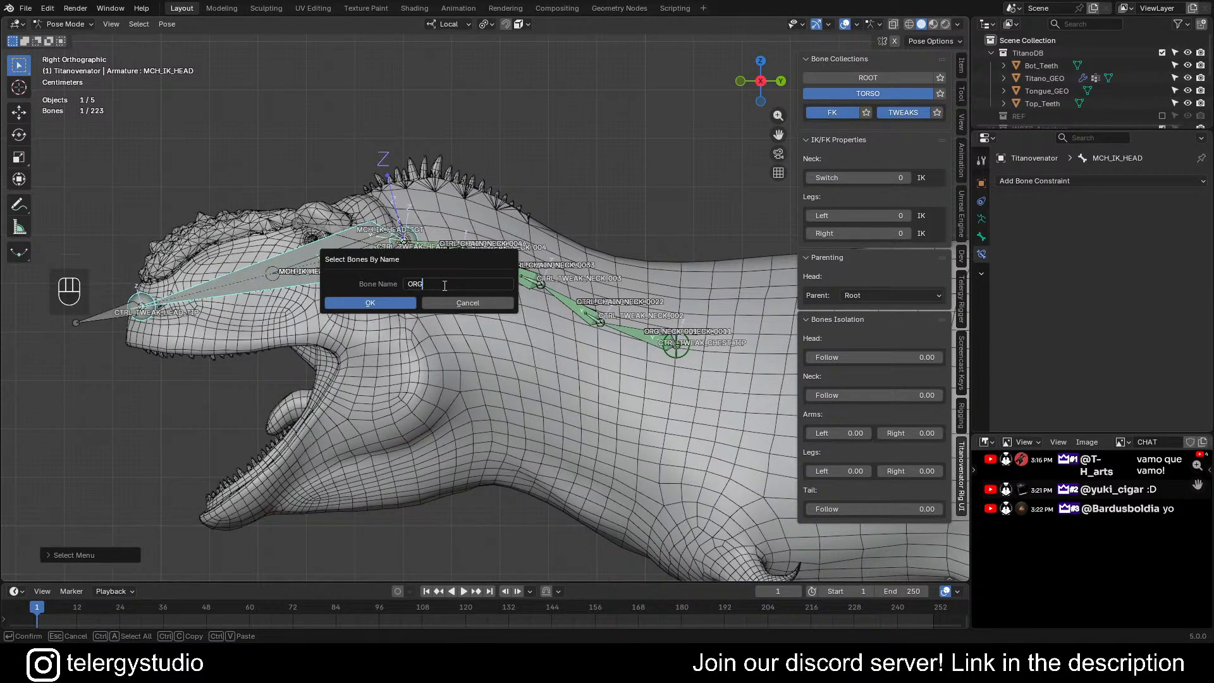
key("Return")
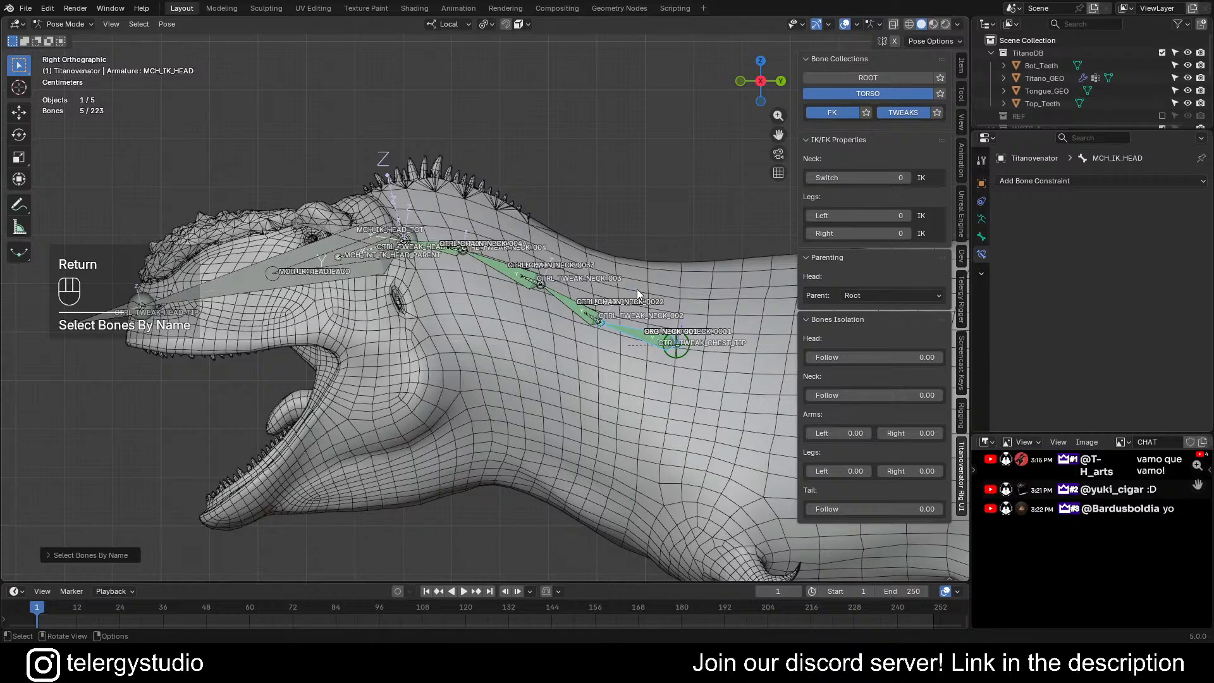
key("super")
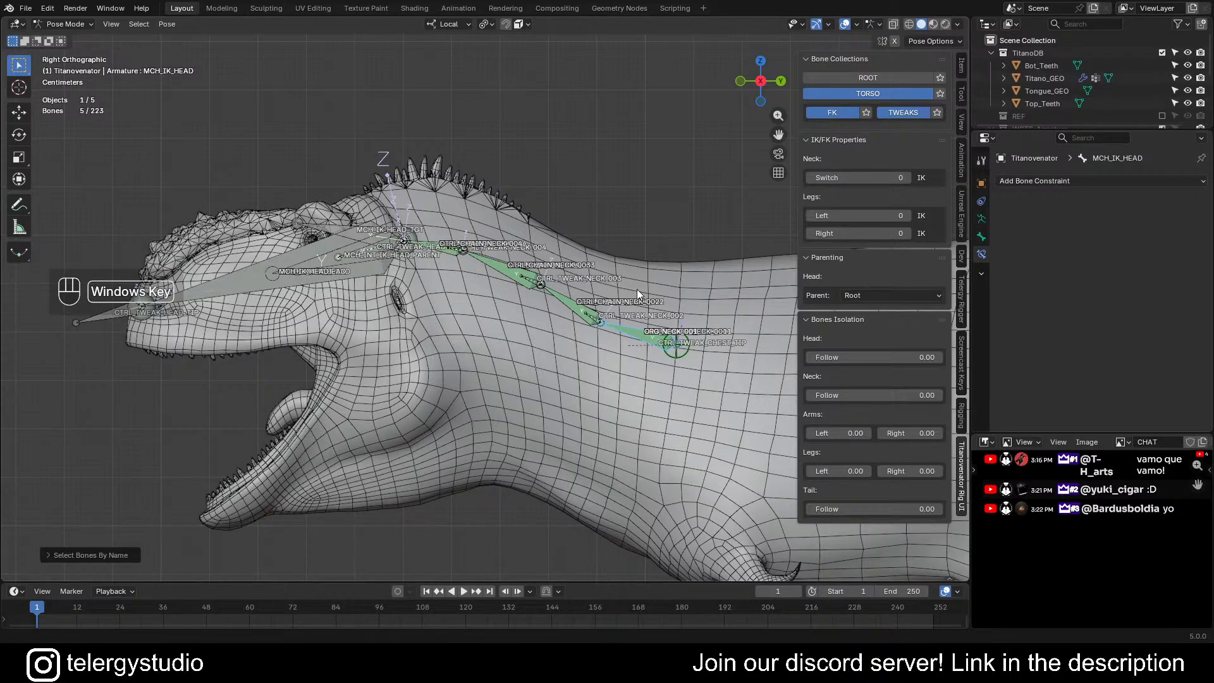
- Move the selected neck and head ORG bones into the ORG bone collection and clear the selection
left_click(959, 300)
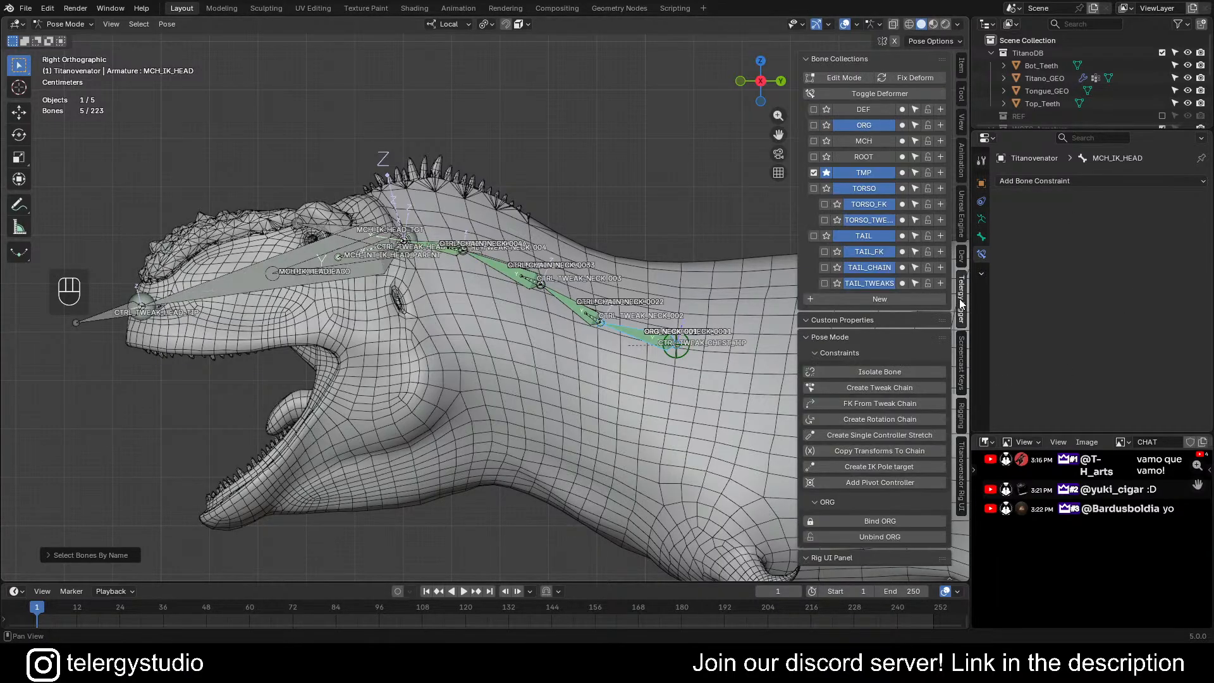
left_click(905, 125)
left_click(641, 90)
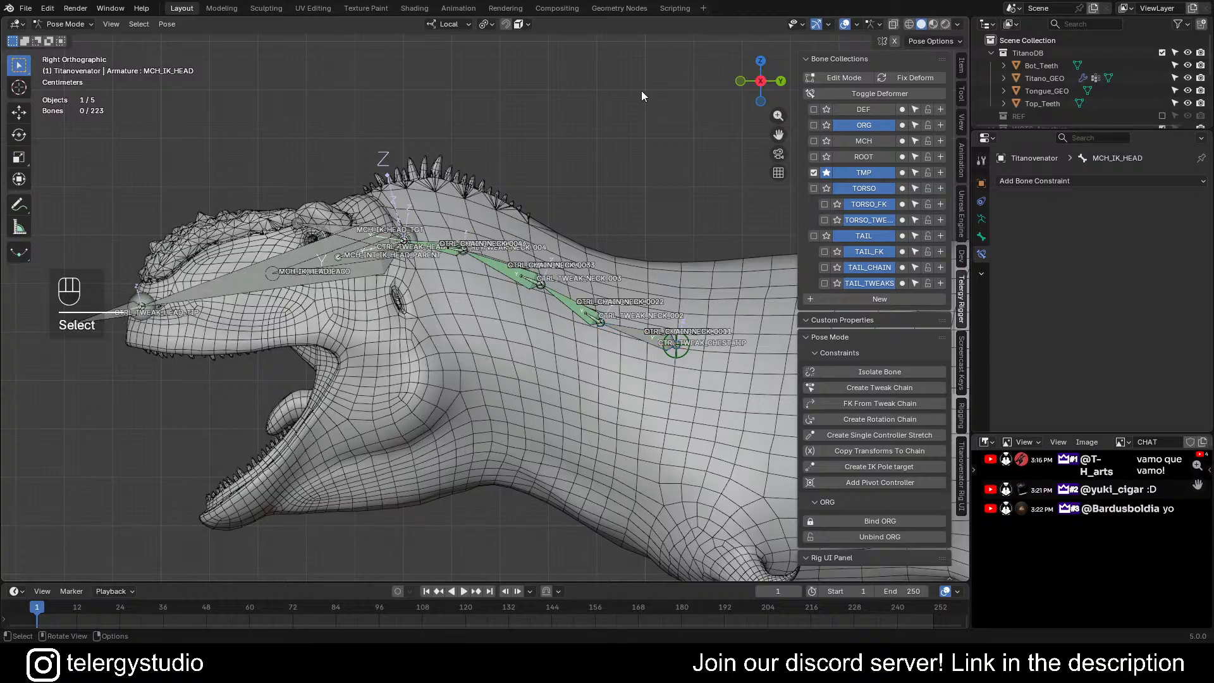
- Select the MCH_INT_IK_HEAD_PARENT bone from the overlapping bones at the head
scroll(626, 104, "down", 1)
scroll(605, 207, "up", 2, "shift")
scroll(594, 230, "up", 2, "ctrl")
key("ctrl+f")
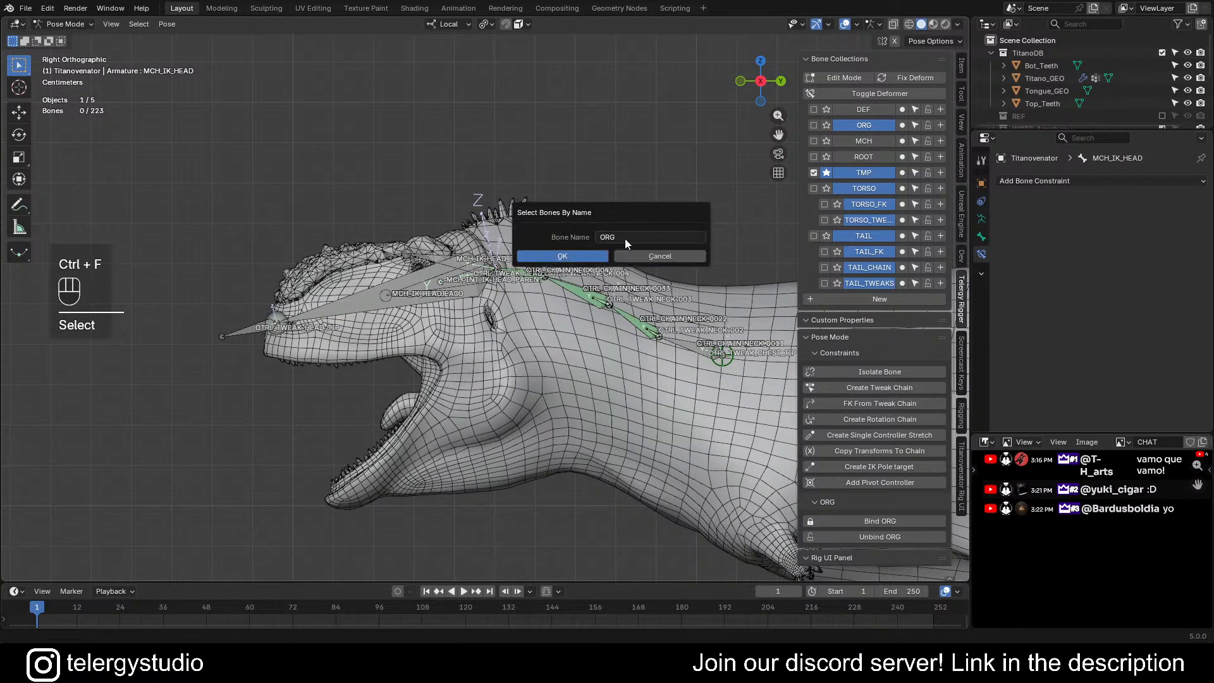
scroll(437, 240, "up", 3)
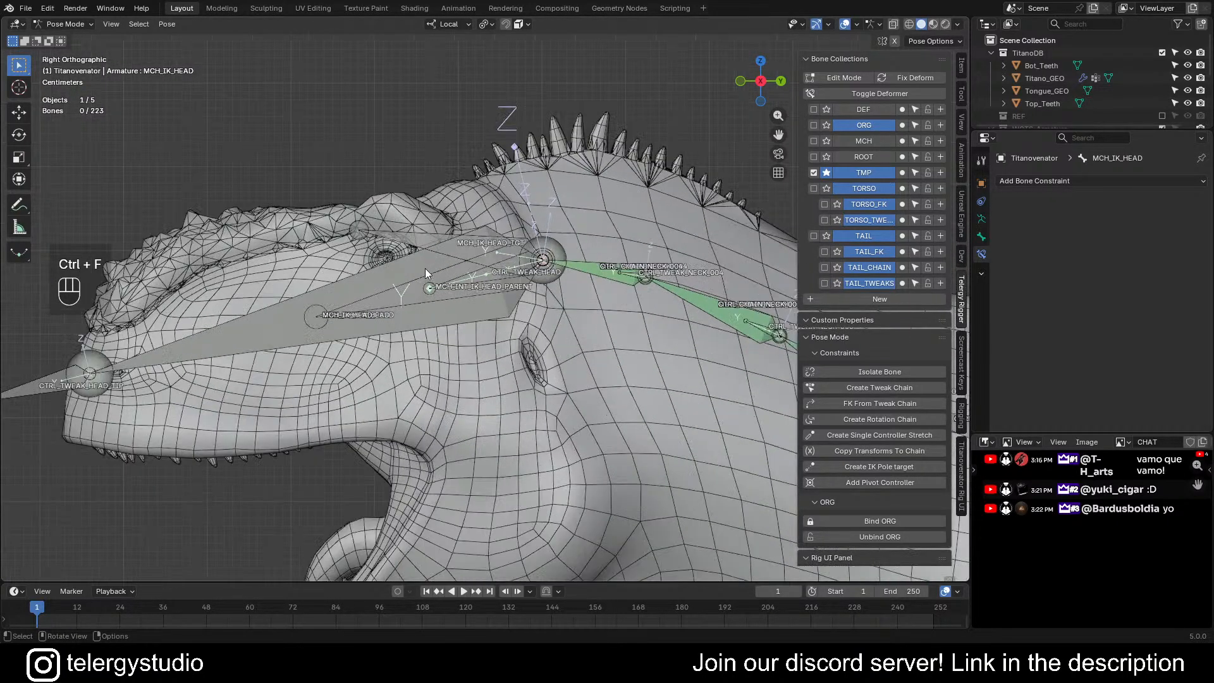
left_click(488, 276, "alt")
left_click(446, 293)
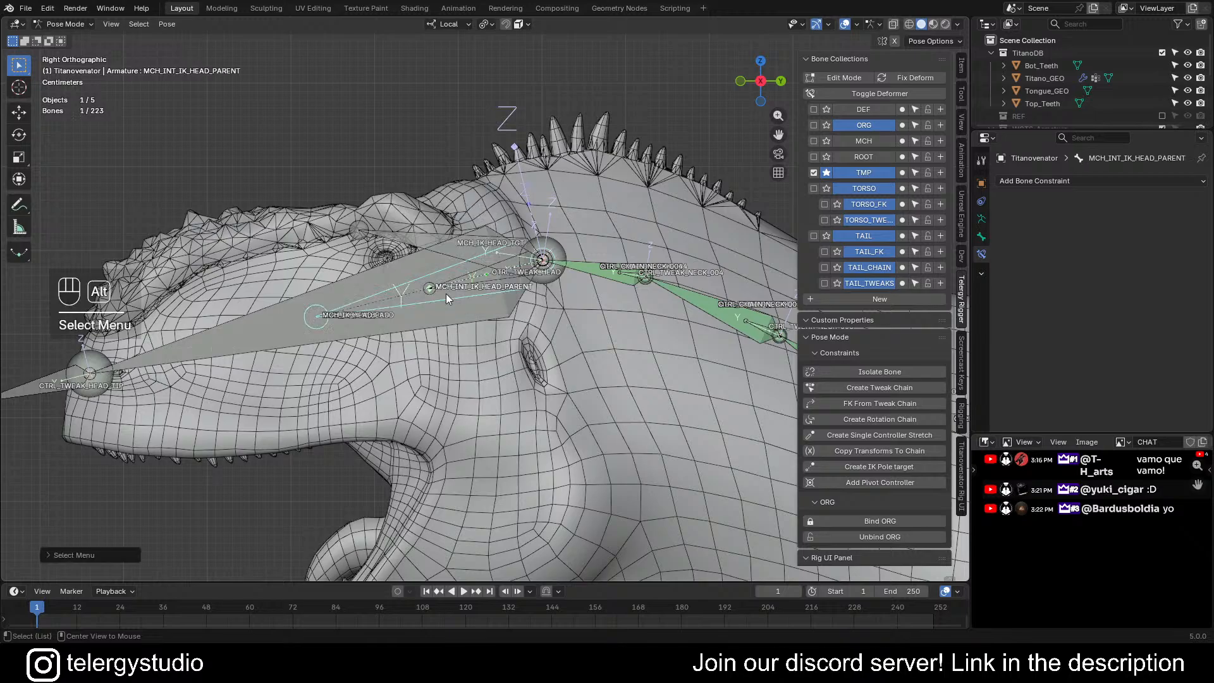
scroll(446, 293, "down", 3)
scroll(518, 192, "down", 2, "shift")
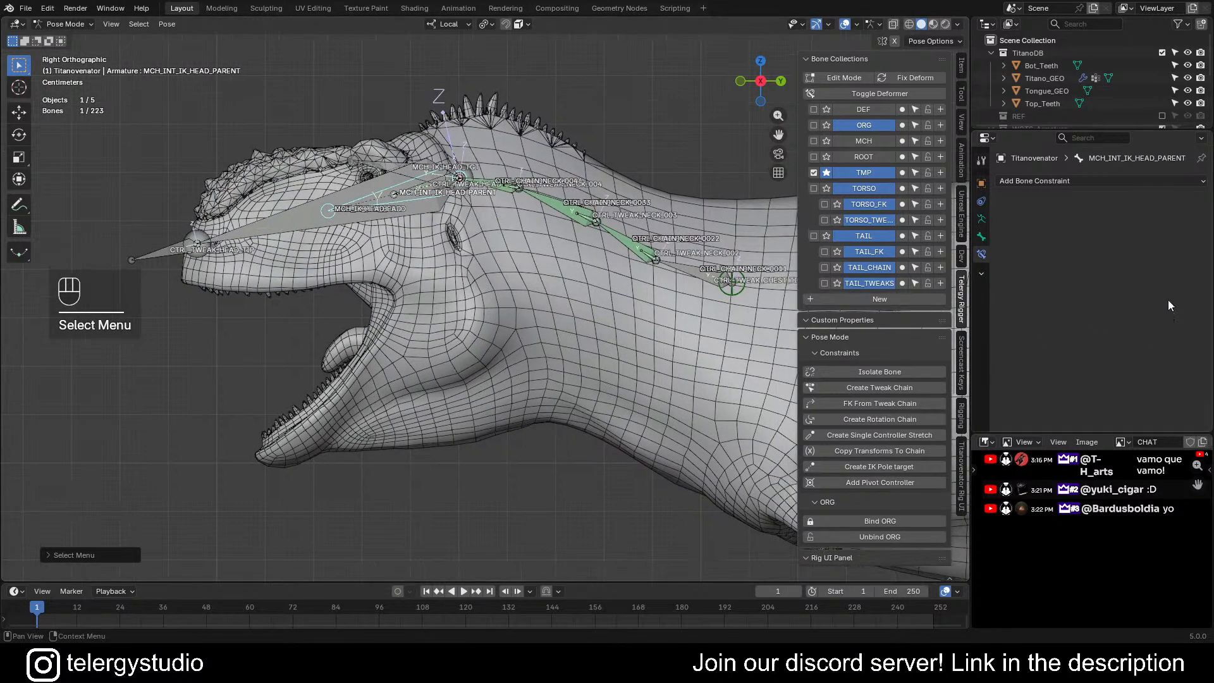
- Add an Armature constraint with three target bone slots to MCH_INT_IK_HEAD_PARENT and expand its Bones list
left_click(1060, 181)
left_click(1152, 227)
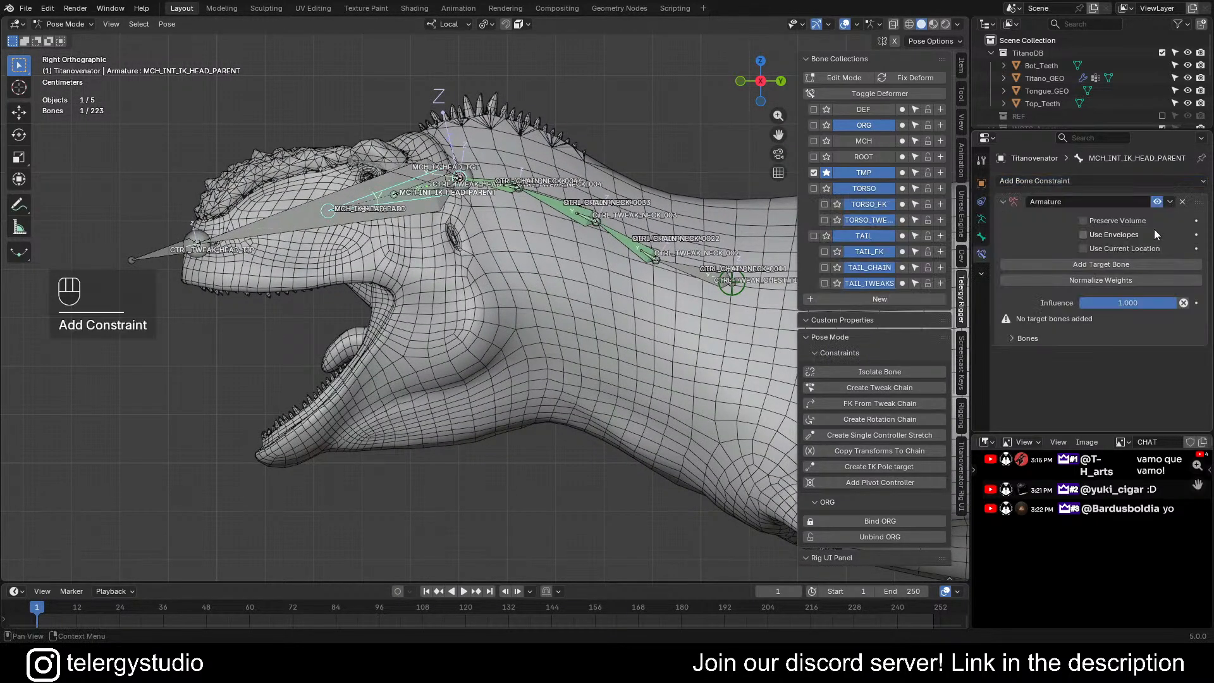
left_click(1054, 264)
left_click(1054, 264)
left_click(1053, 265)
left_click(1026, 324)
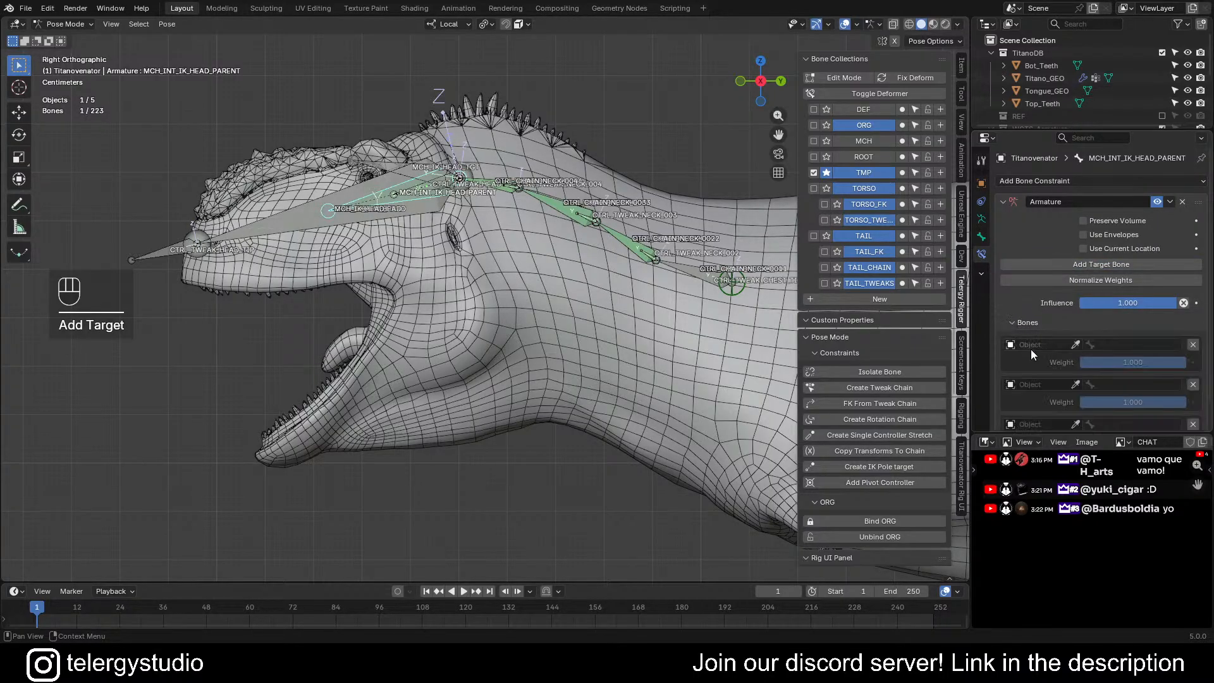
- Set Titanovenator as the target object in all three slots of the Armature constraint
left_click(1031, 349)
left_click(1033, 368)
left_click(1041, 387)
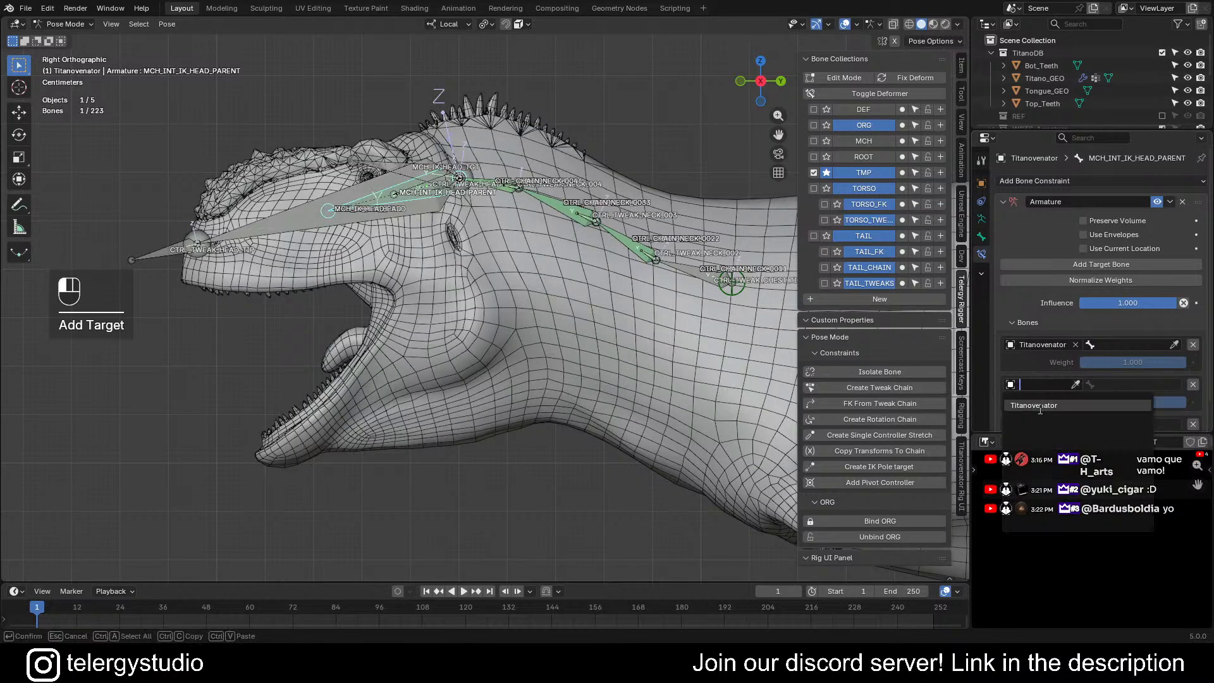
left_click(1042, 410)
left_click(1040, 425)
left_click(1040, 446)
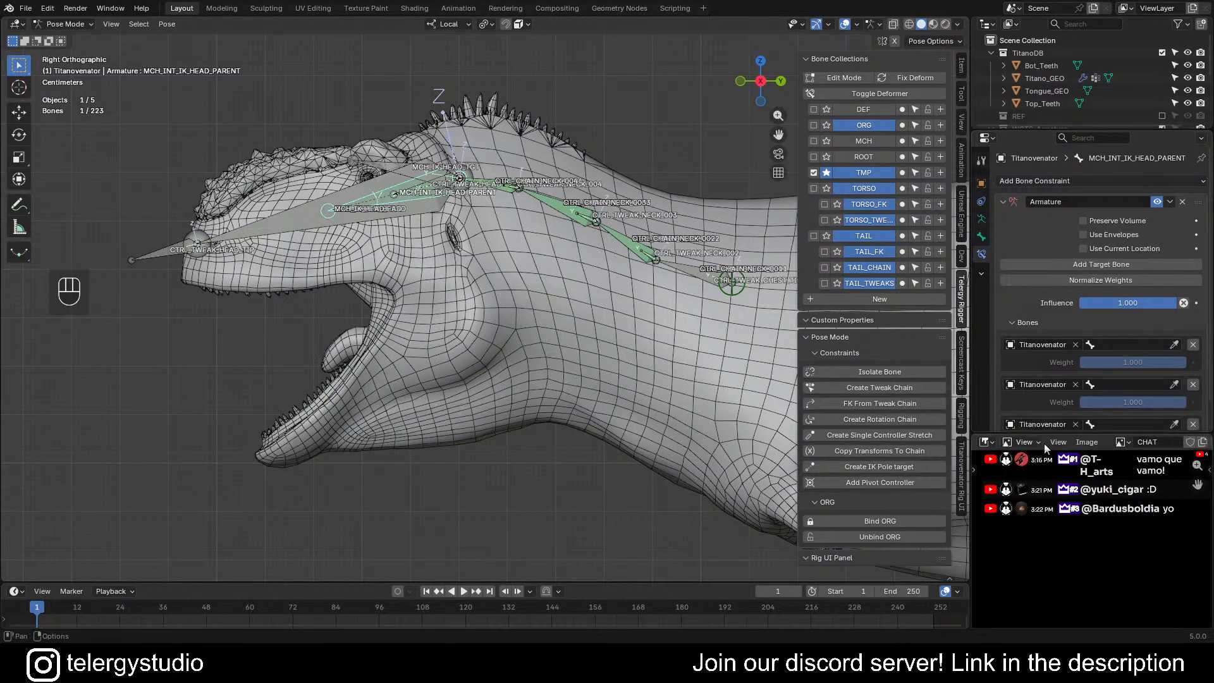
- Assign ROOT, ORG_CHEST and CTRL_TORSO, in that order, as the target bones of the Armature constraint
left_click(1130, 345)
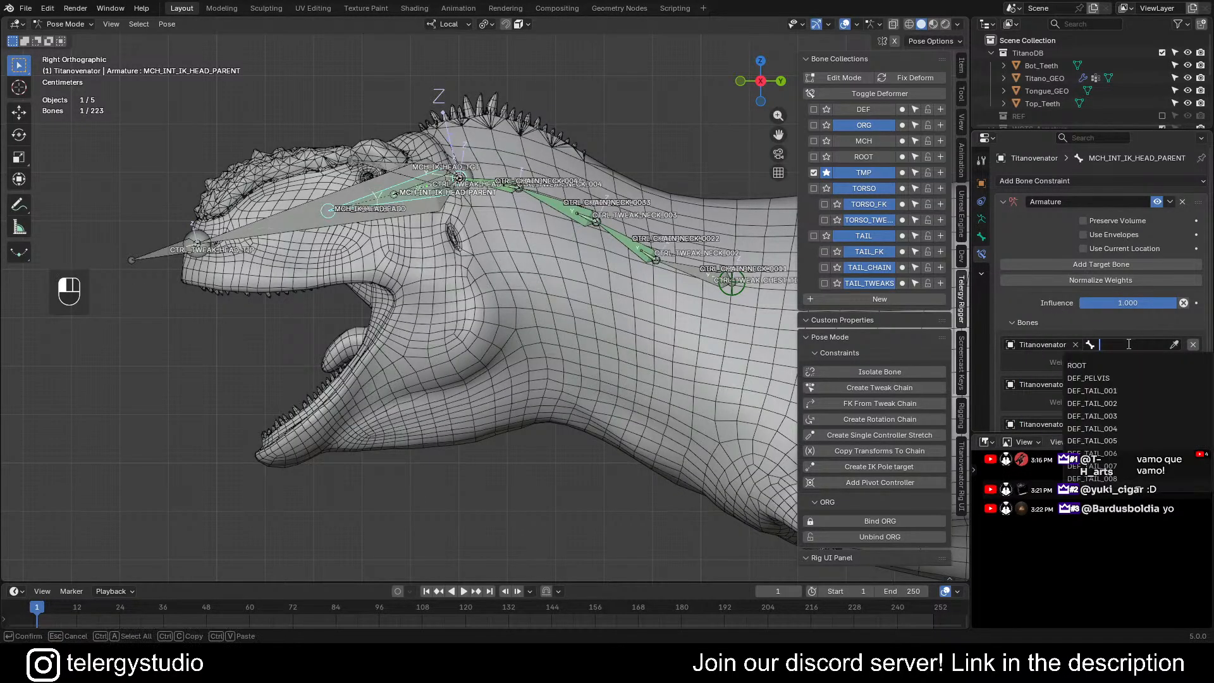
left_click(1095, 366)
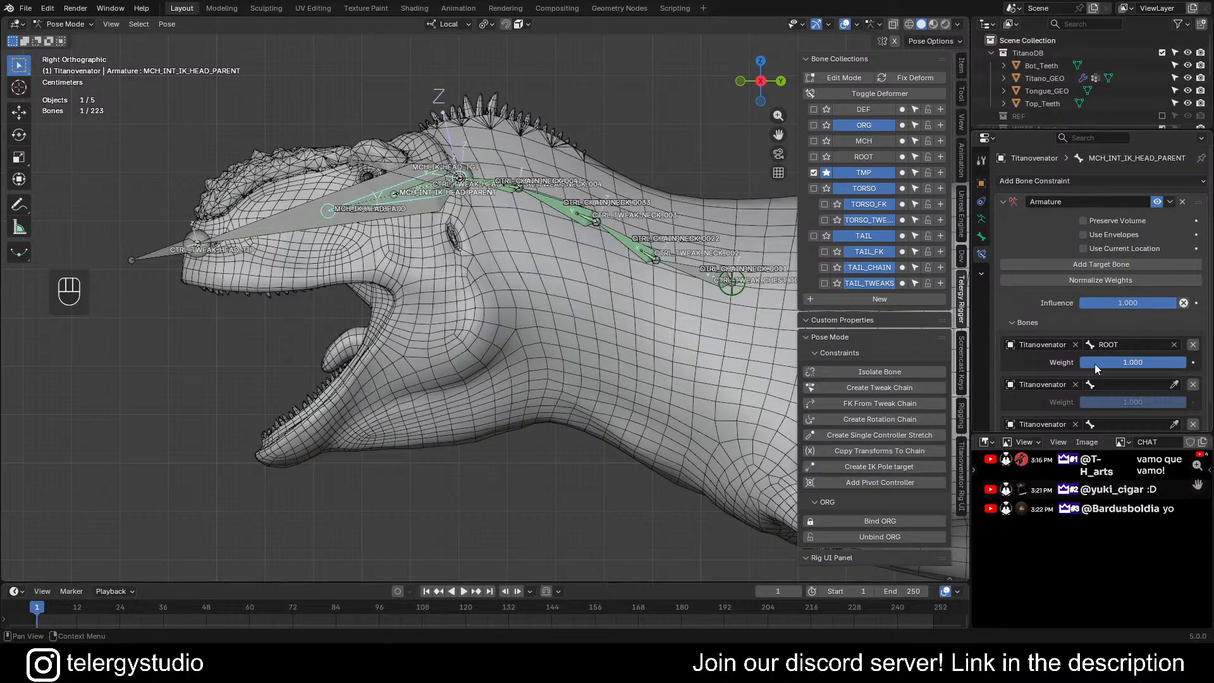
left_click(1130, 385)
key("shift")
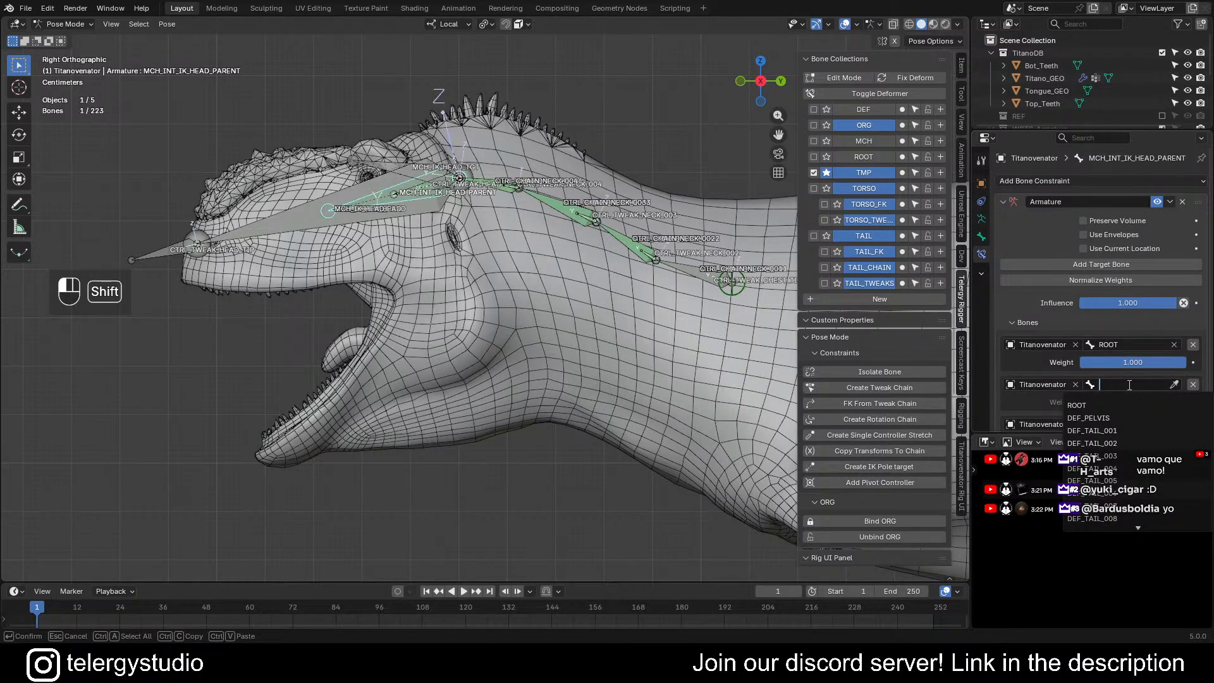
type("ORG_C")
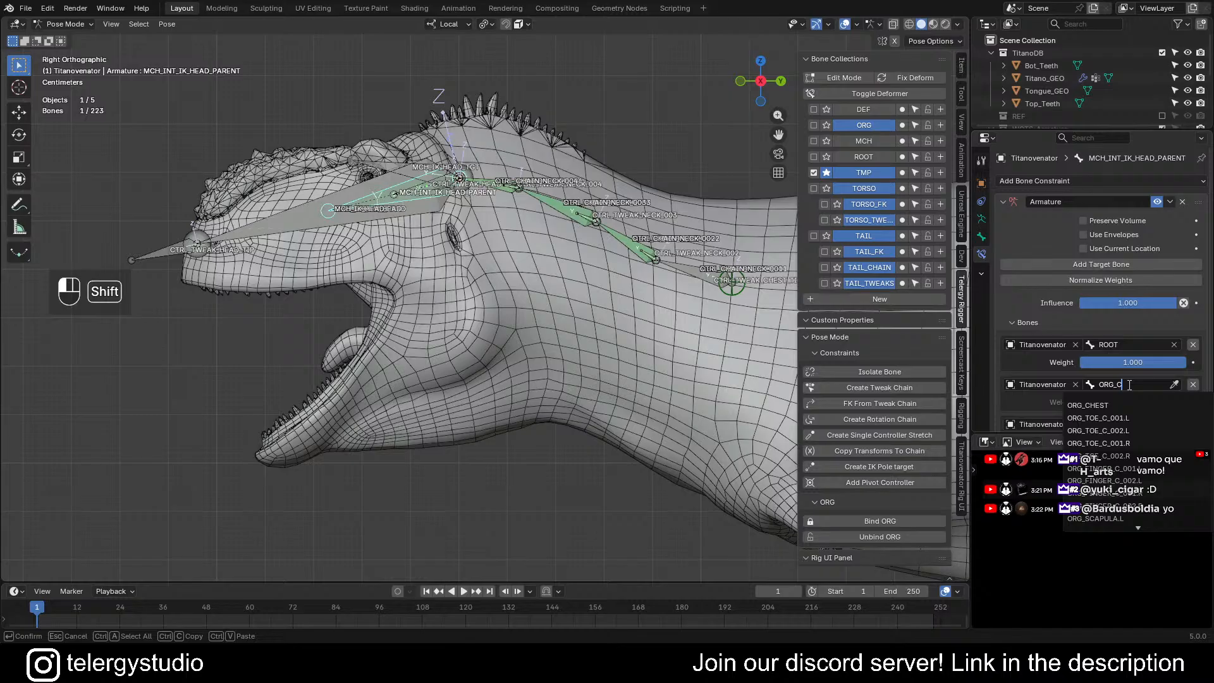
left_click(1129, 406)
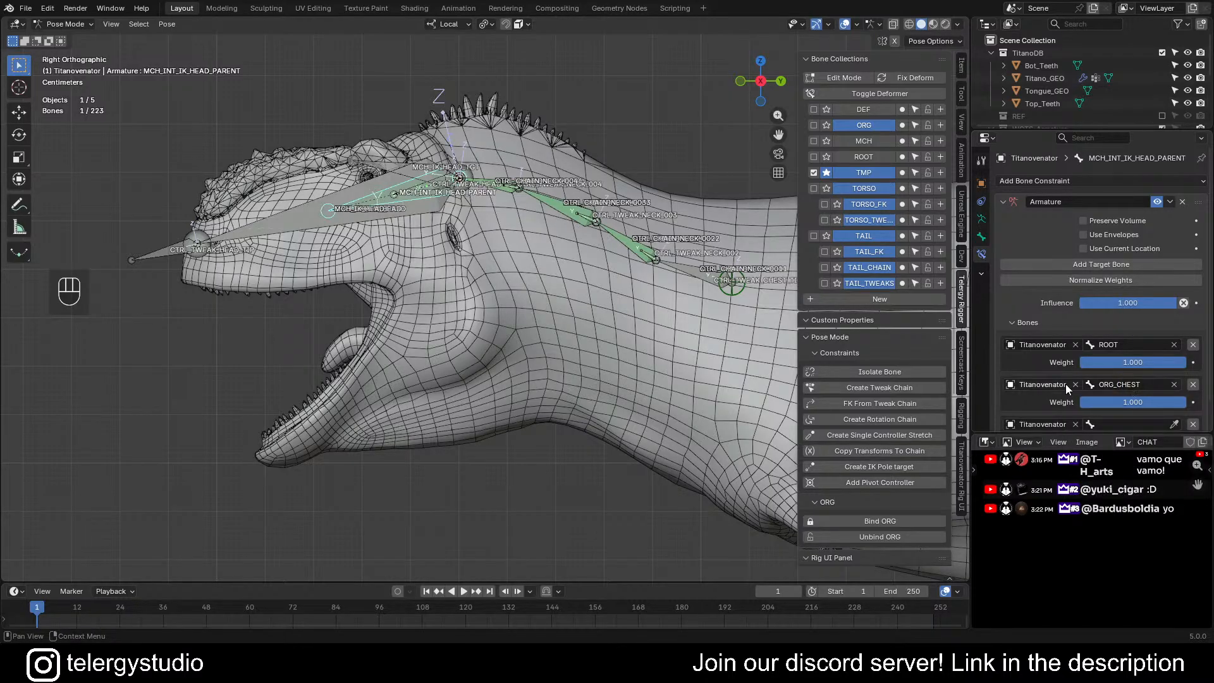
left_click(1115, 424)
type("OTRL")
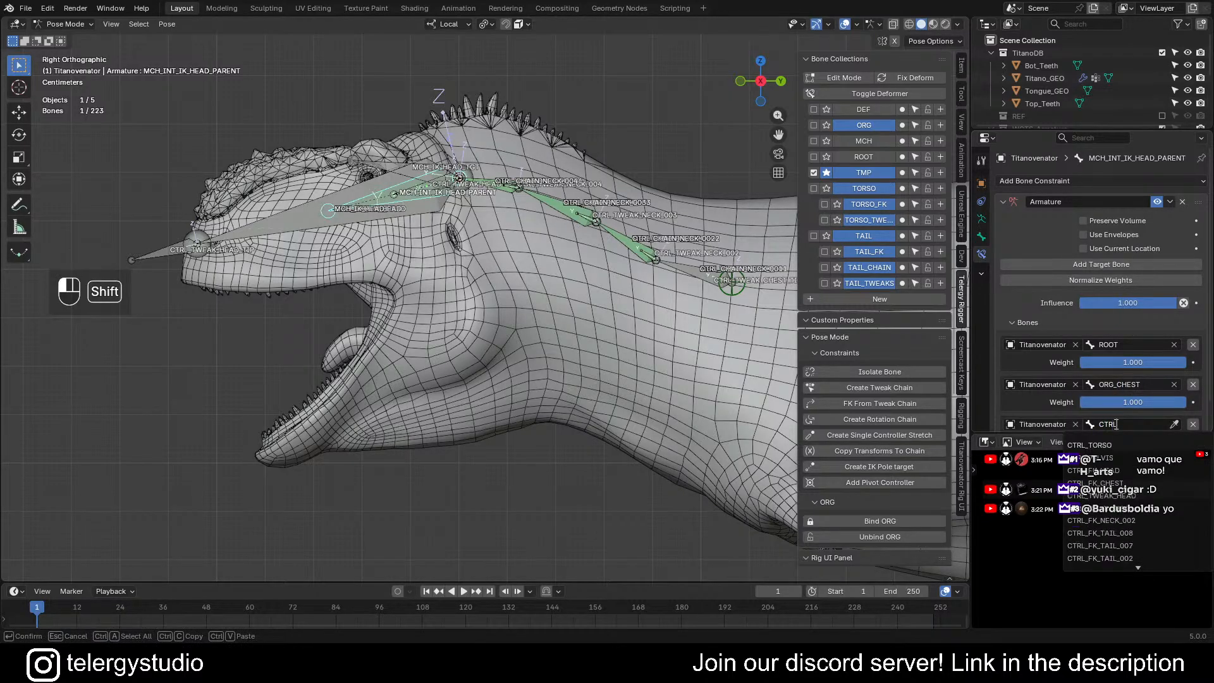
type("_TORSO")
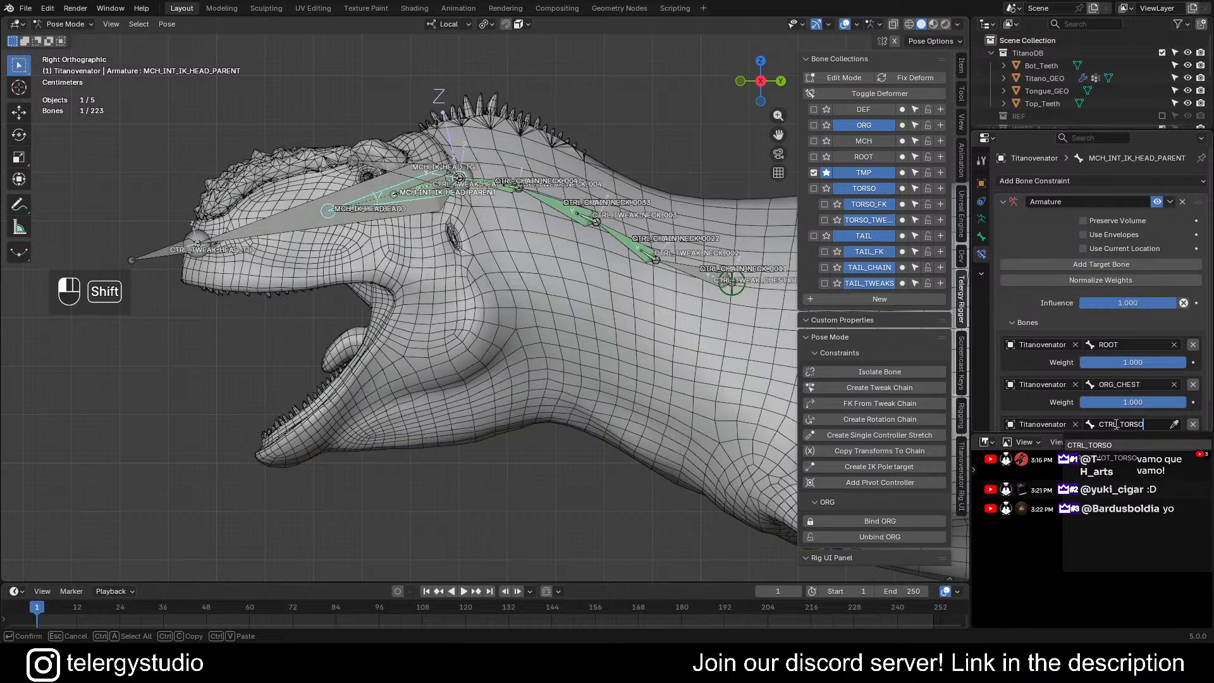
key("Return")
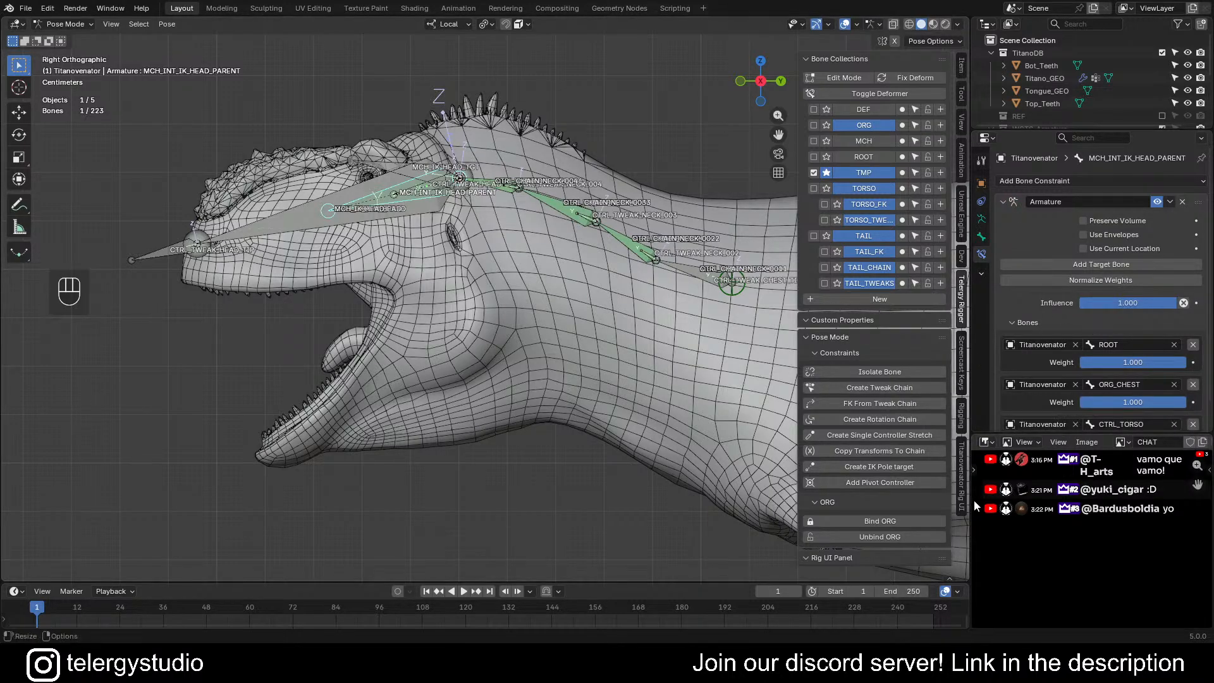
- Copy the rig UI's head Parent property as a new driver and paste it onto the ROOT target's weight
left_click(960, 462)
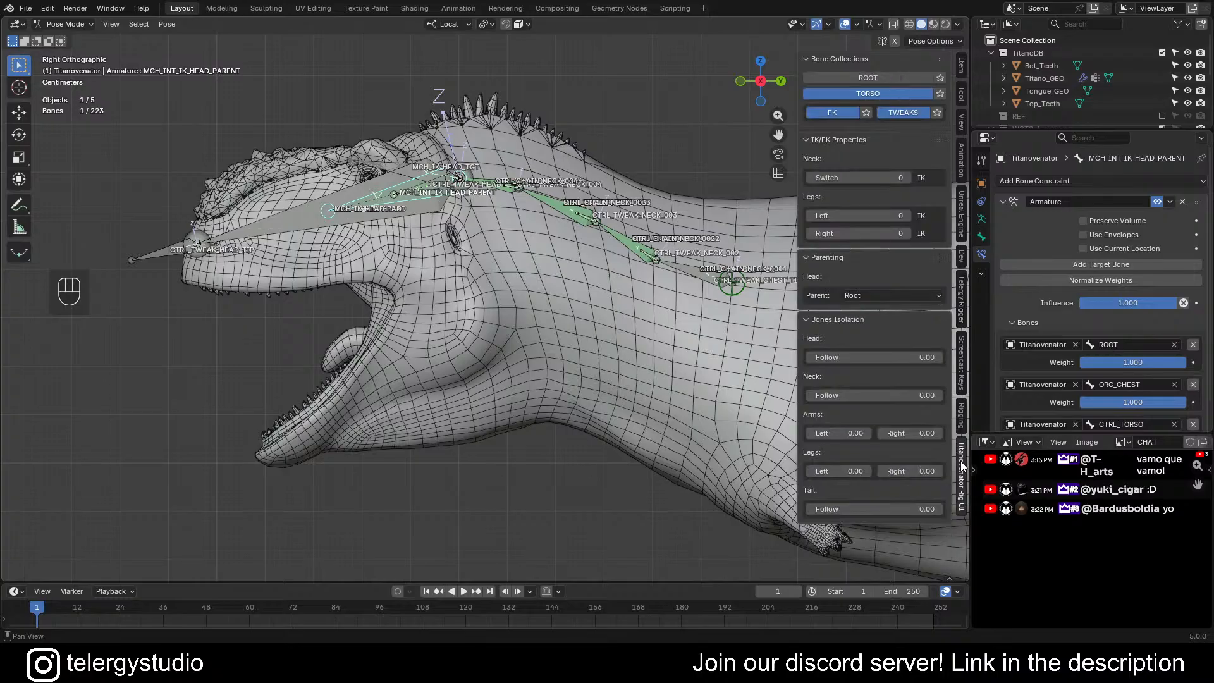
left_click(893, 294)
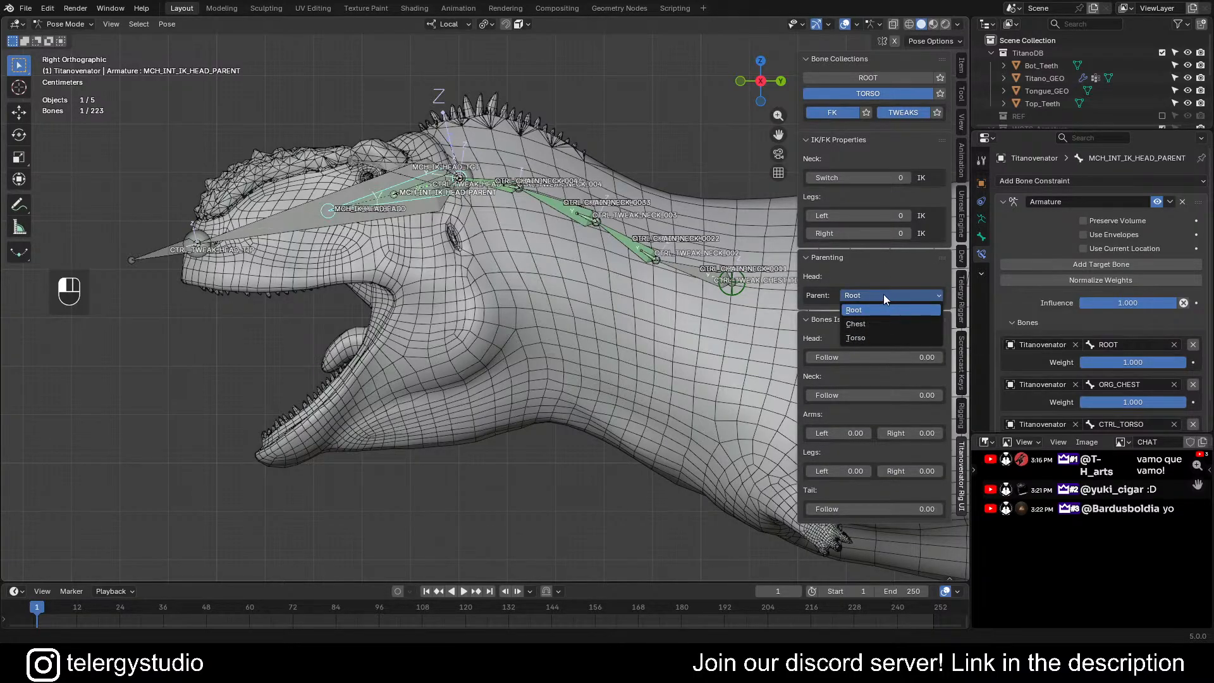
left_click(884, 297)
right_click(883, 295)
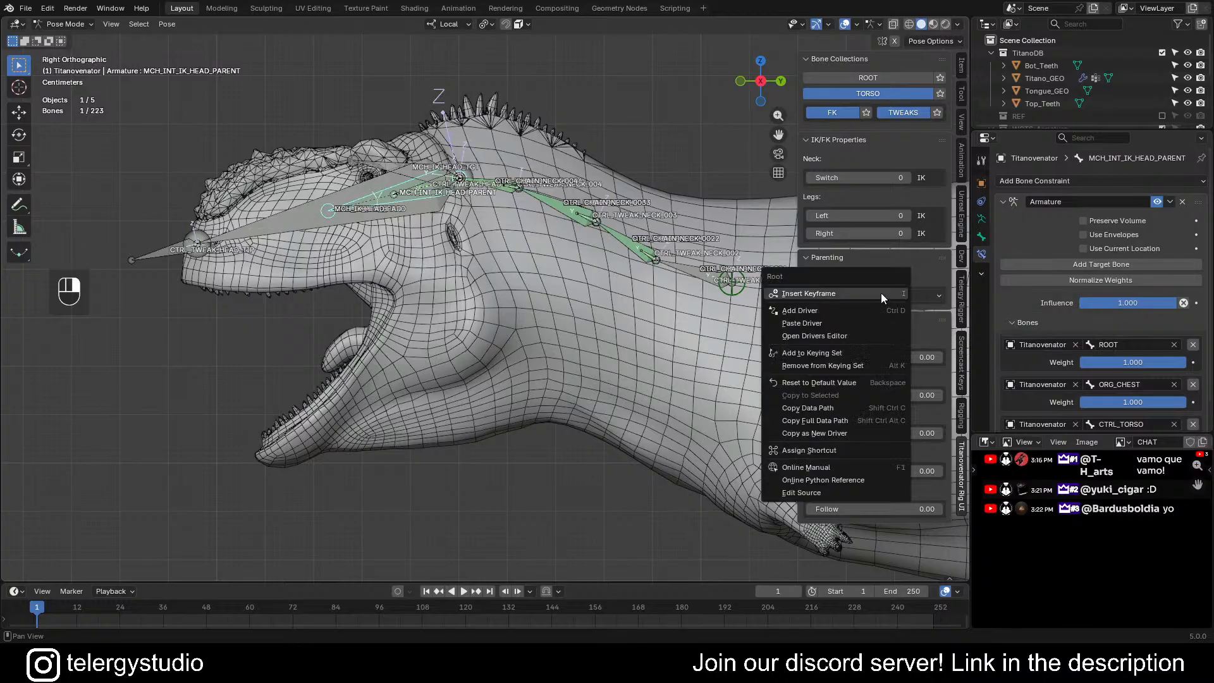
left_click(829, 433)
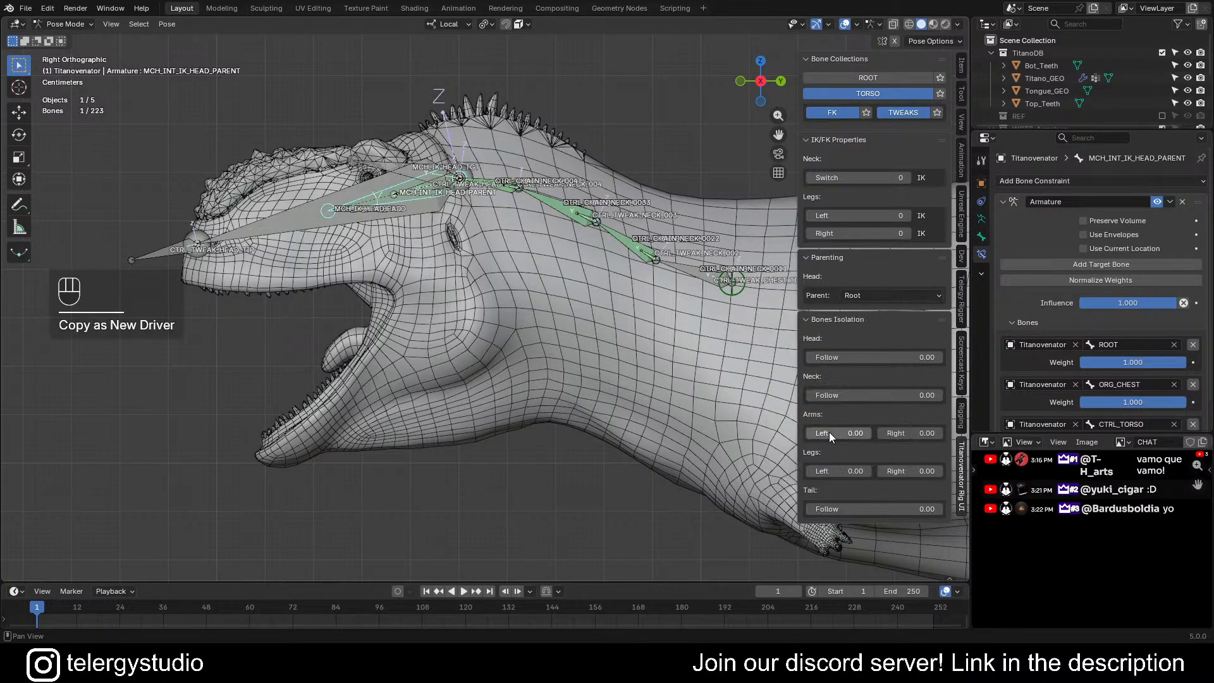
right_click(1107, 363)
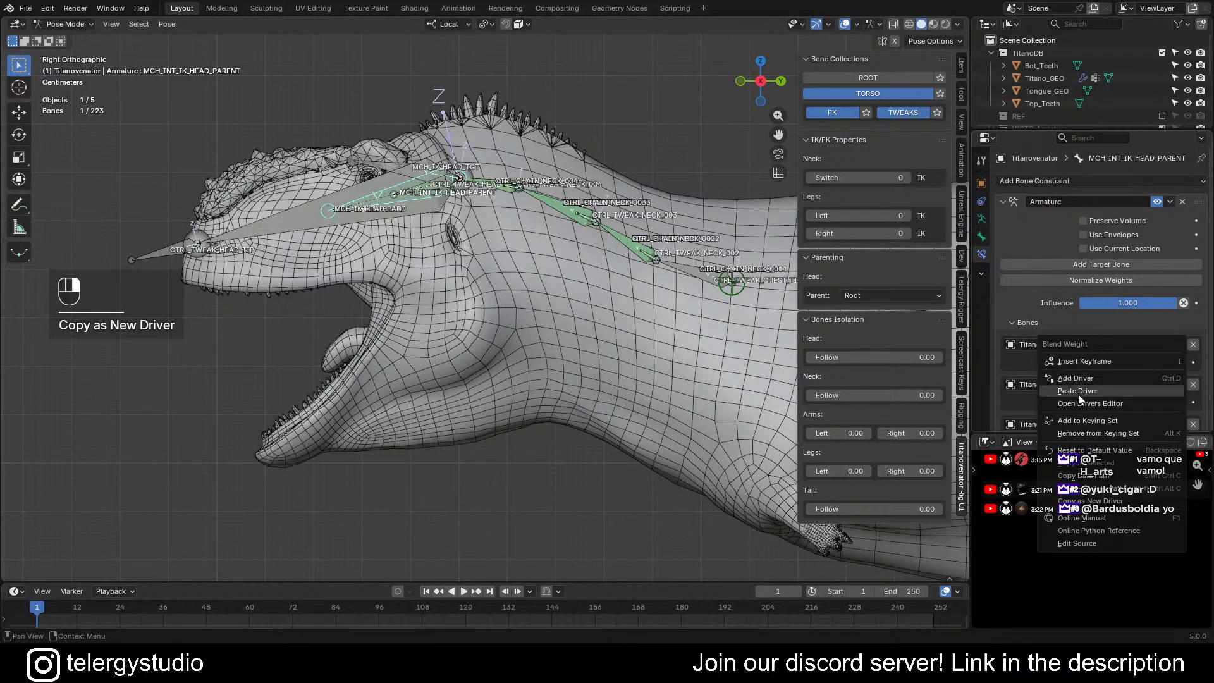
left_click(1079, 392)
- Change the ROOT weight driver to a Scripted Expression reading head_parent == 0 and update its dependencies
right_click(1131, 366)
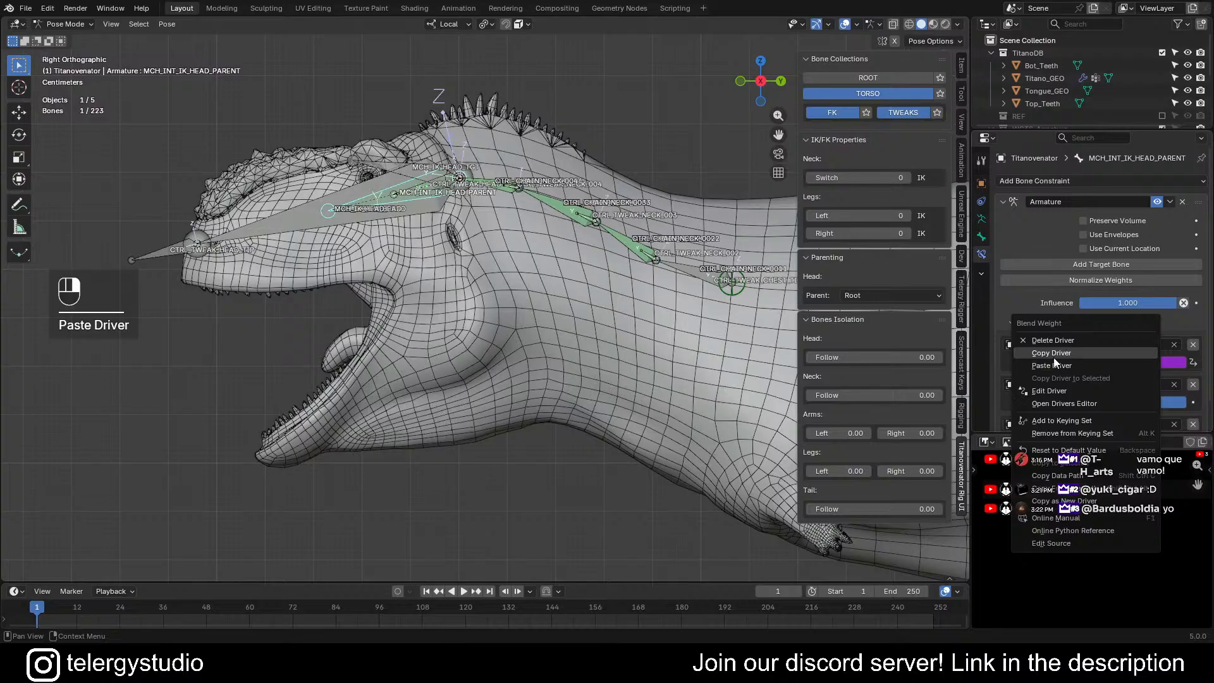
left_click(1051, 392)
left_click_drag(1054, 389, 615, 224)
left_click(617, 287)
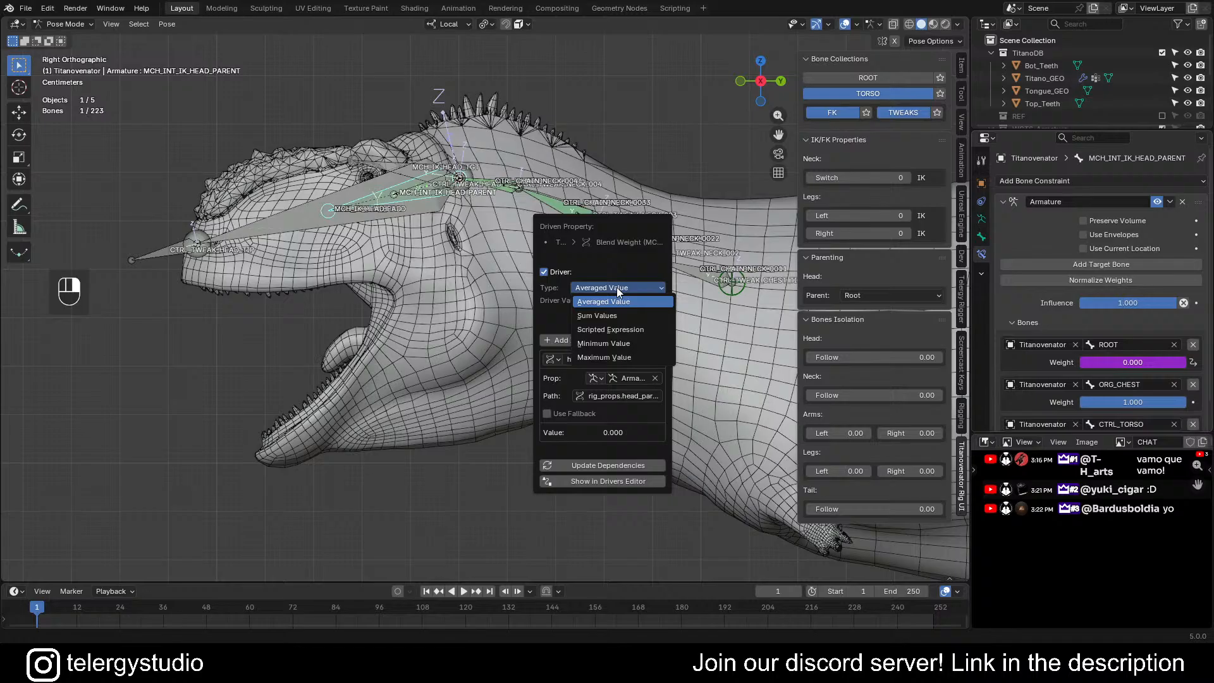
left_click(594, 327)
left_click(609, 342)
left_click(612, 342)
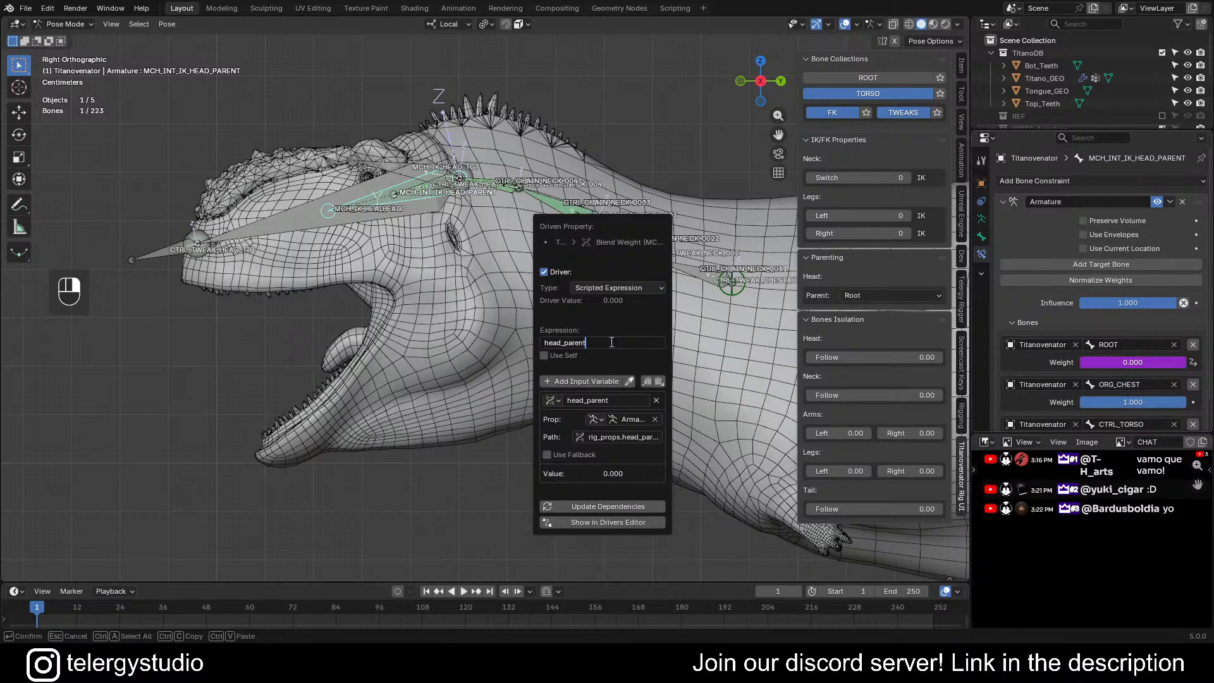
type("== 0")
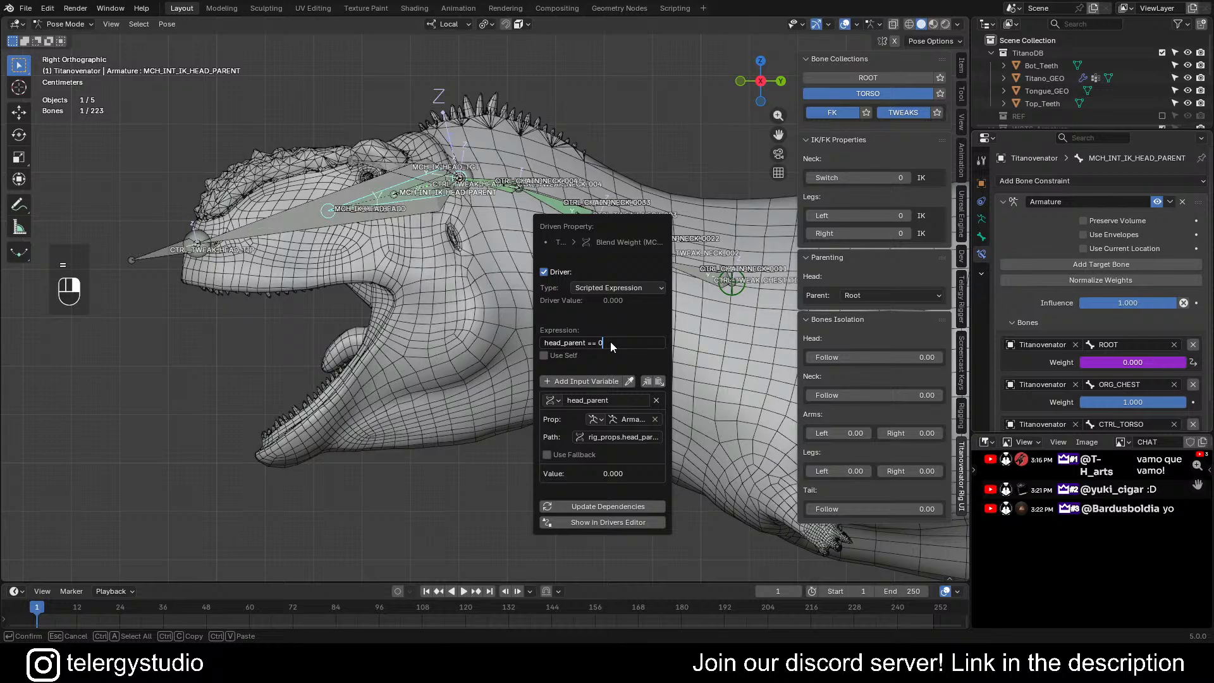
key("Return")
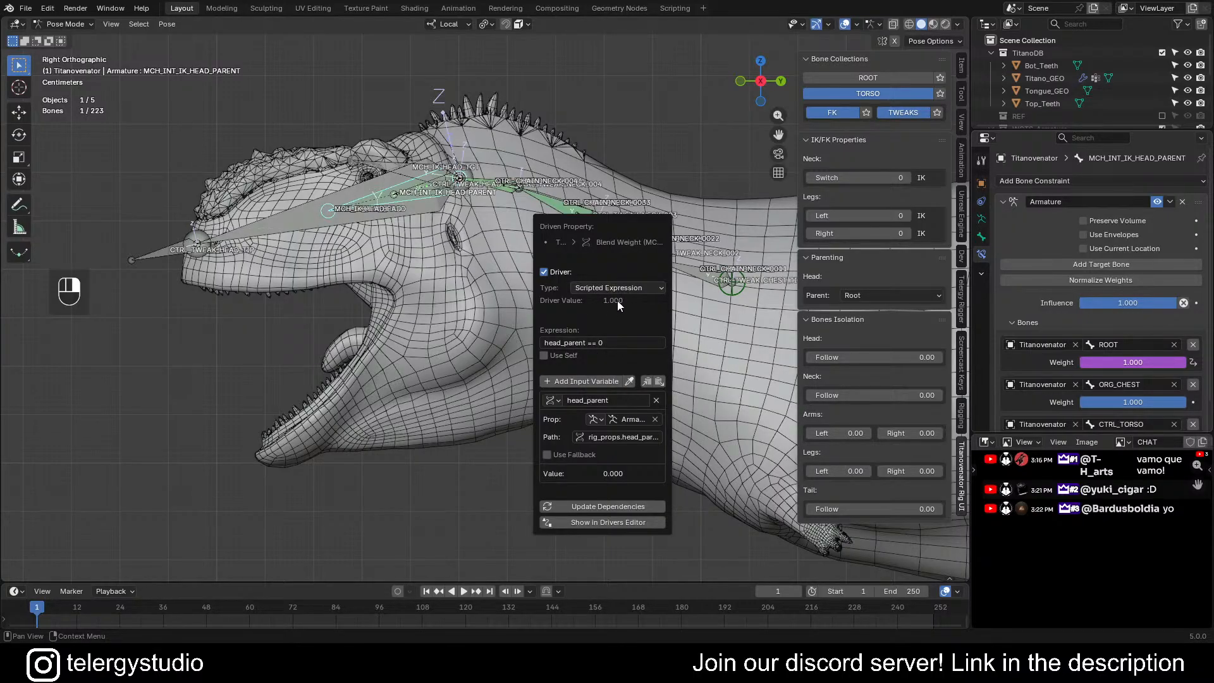
left_click(593, 506)
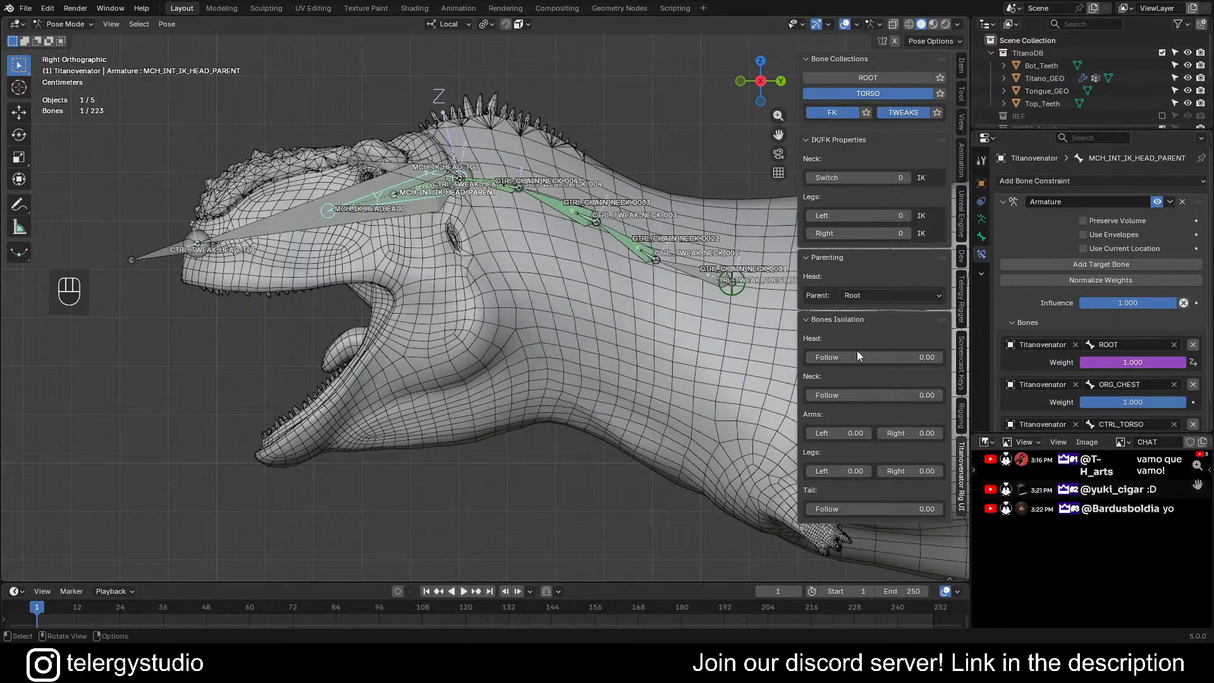
- Copy the ROOT weight driver to the weights of the ORG_CHEST and CTRL_TORSO targets
right_click(1117, 362)
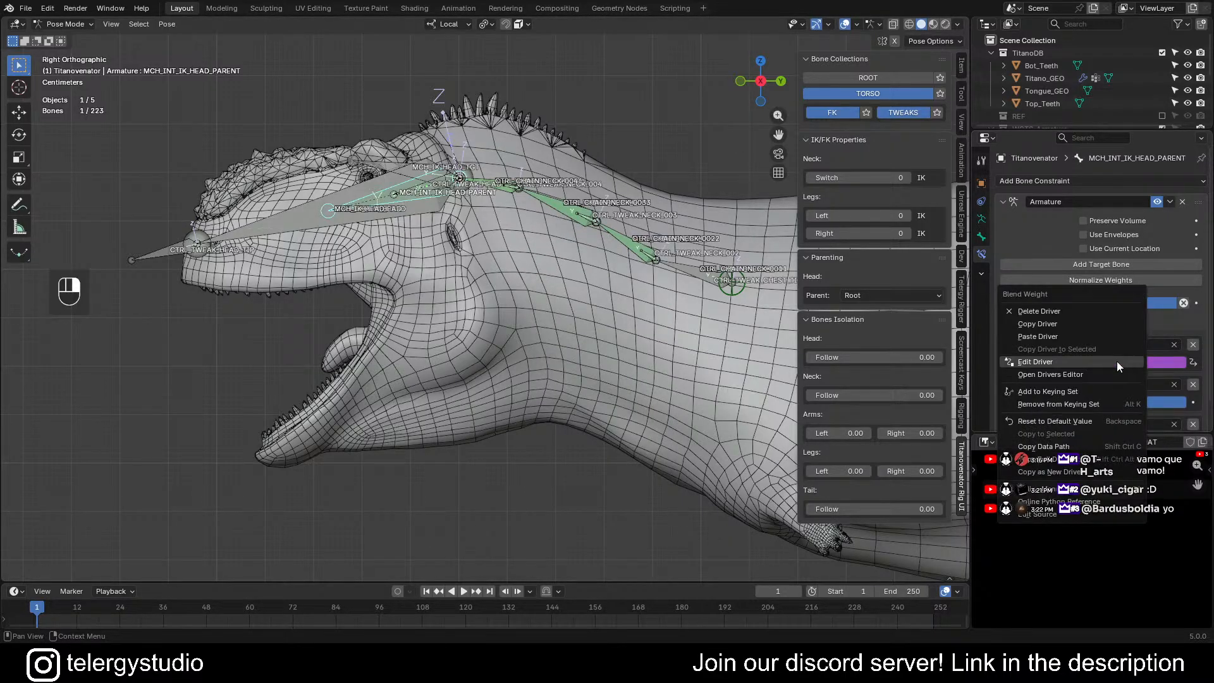
left_click(1052, 324)
right_click(1136, 403)
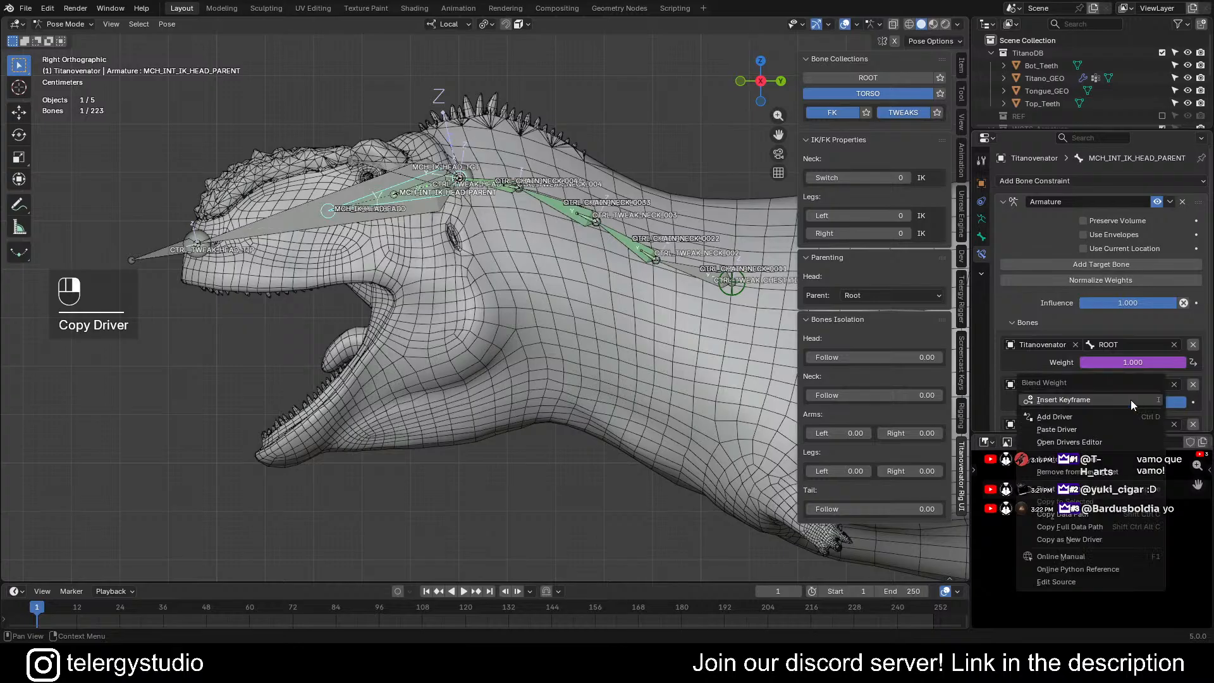
left_click(1065, 427)
scroll(1129, 322, "down", 1)
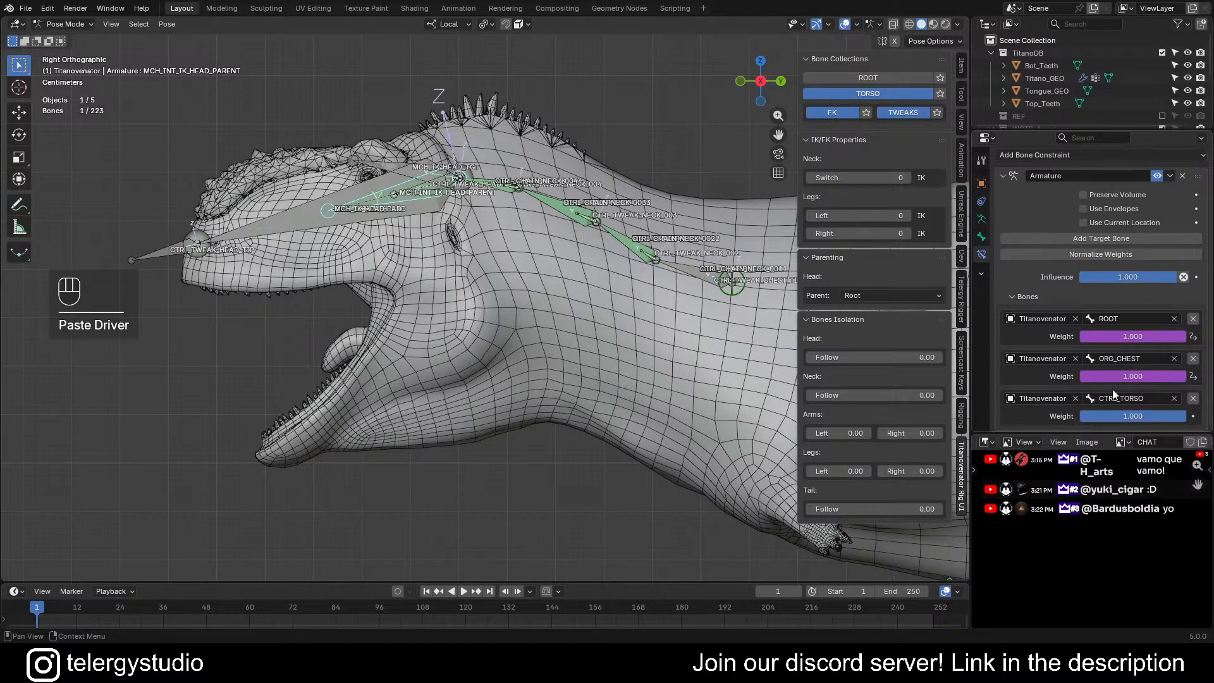
right_click(1132, 419)
left_click(1076, 420)
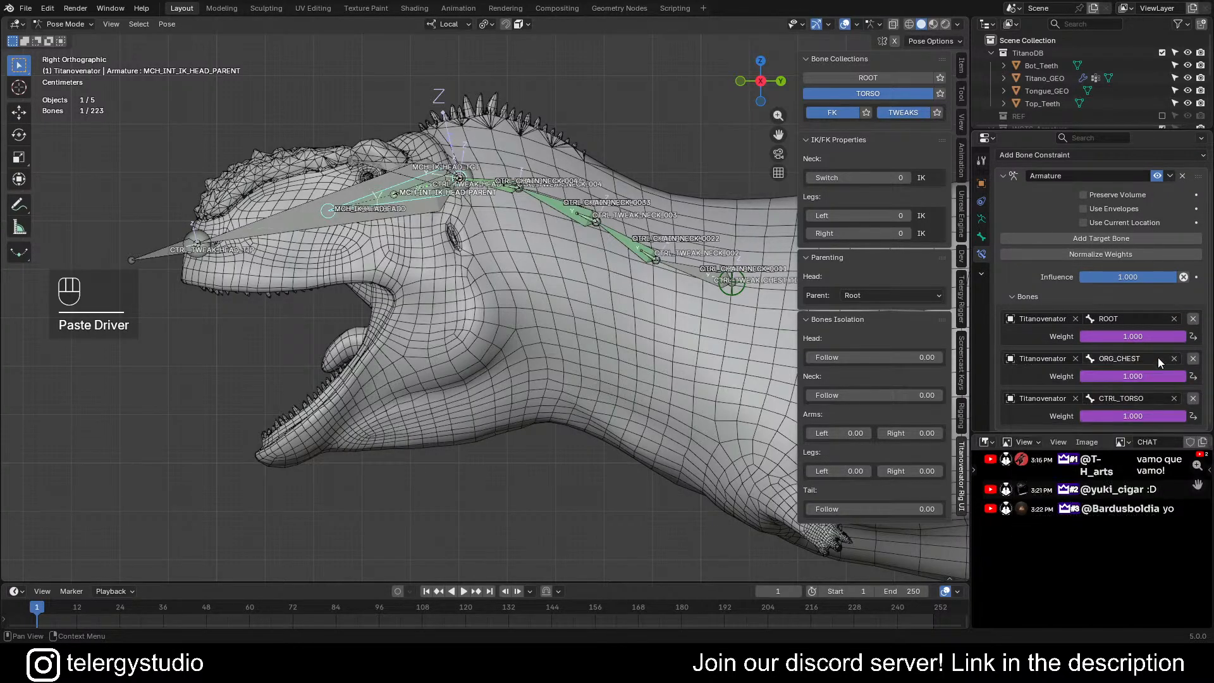
- Change the value compared with head_parent in the ORG_CHEST weight's driver expression
double_click(1164, 376)
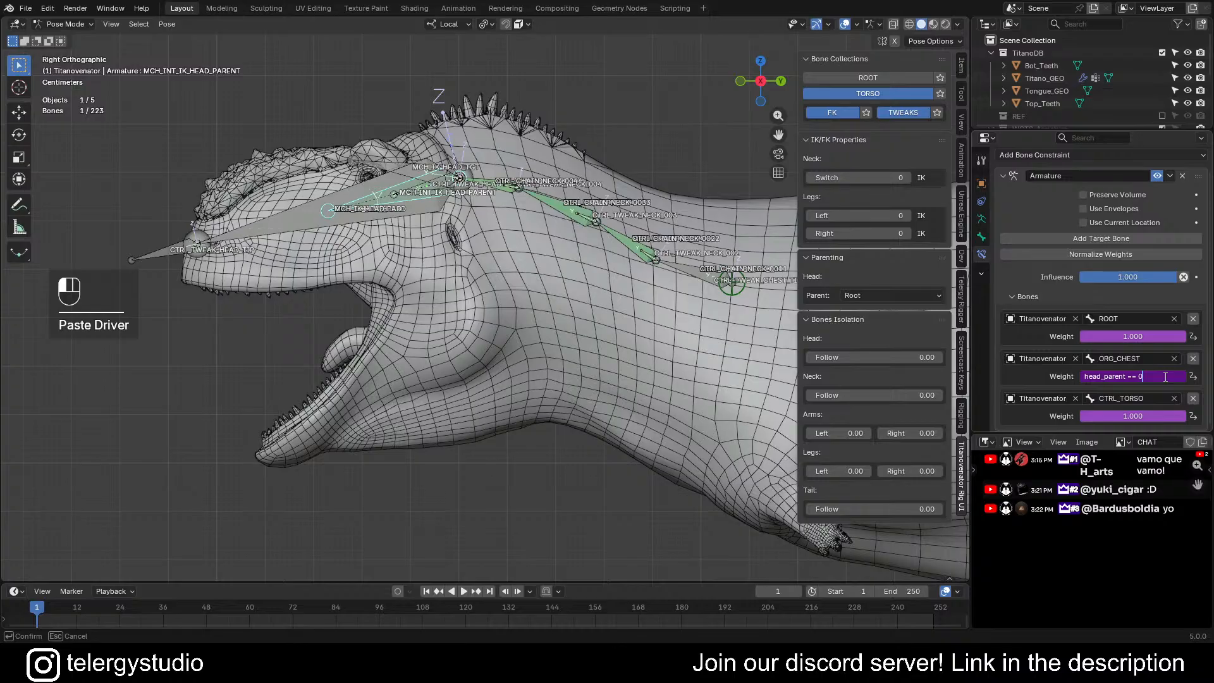
key("Return")
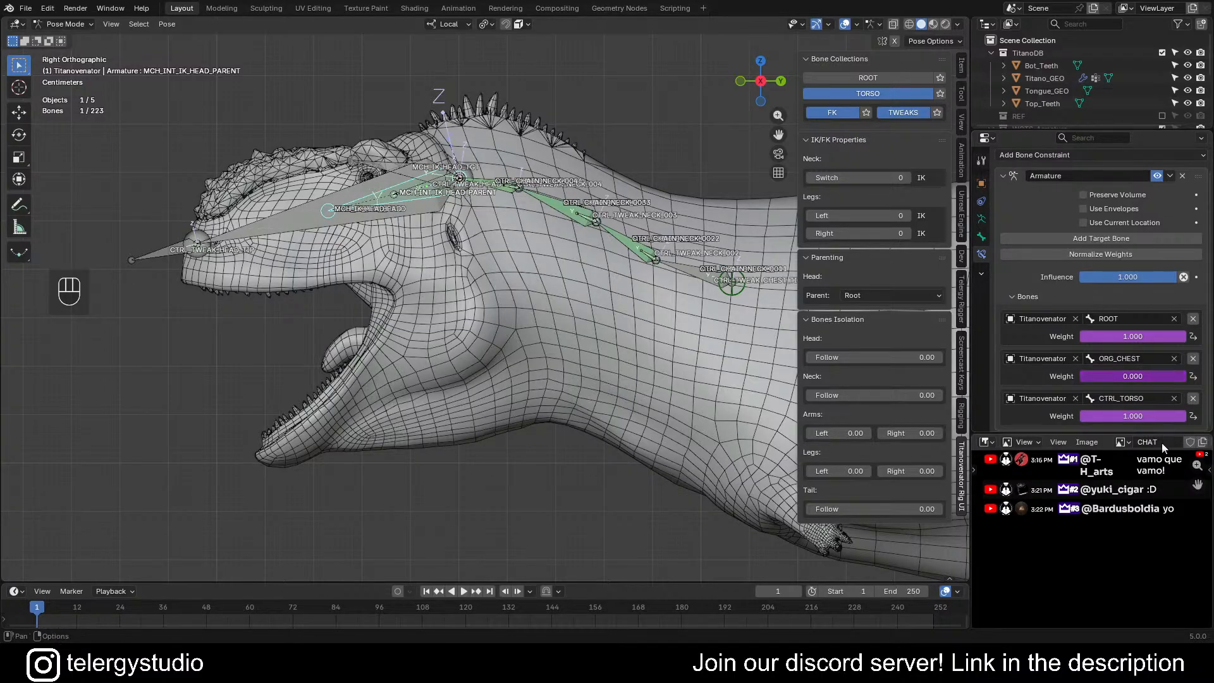
- Change the value compared with head_parent in the CTRL_TORSO weight's driver expression
double_click(1168, 417)
key("Return")
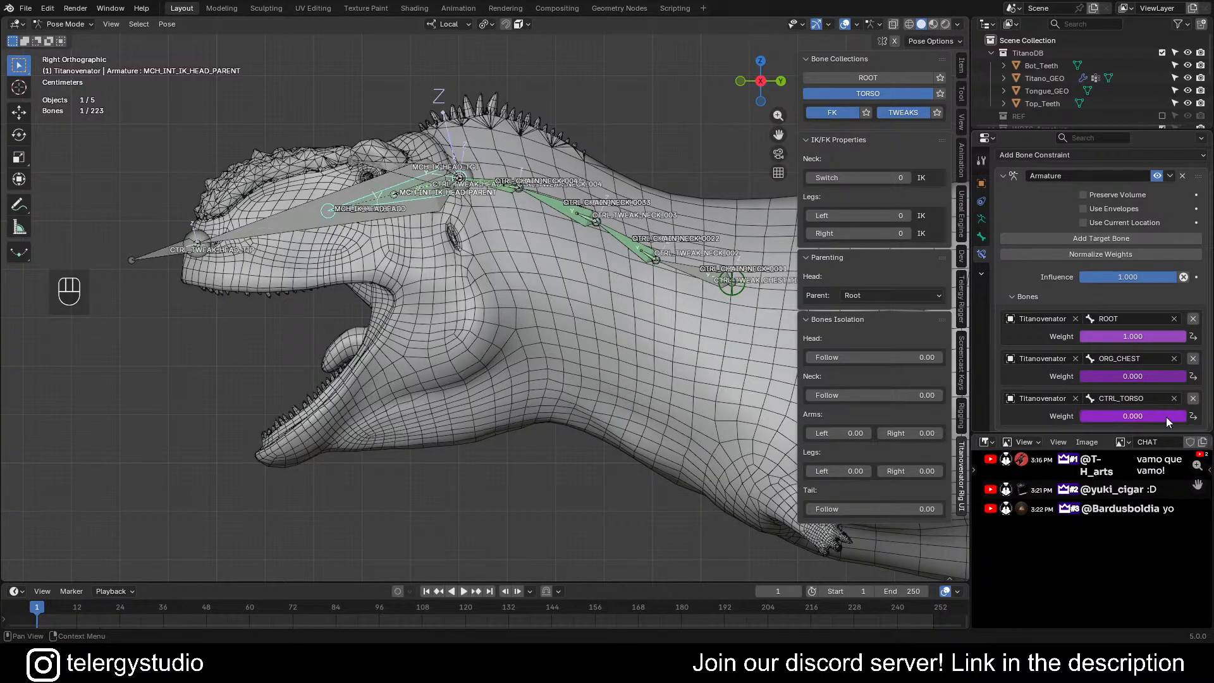
- Test the head parent switching by setting the head's Parent to Chest, Torso and back to Root while checking the constraint weights
left_click(864, 295)
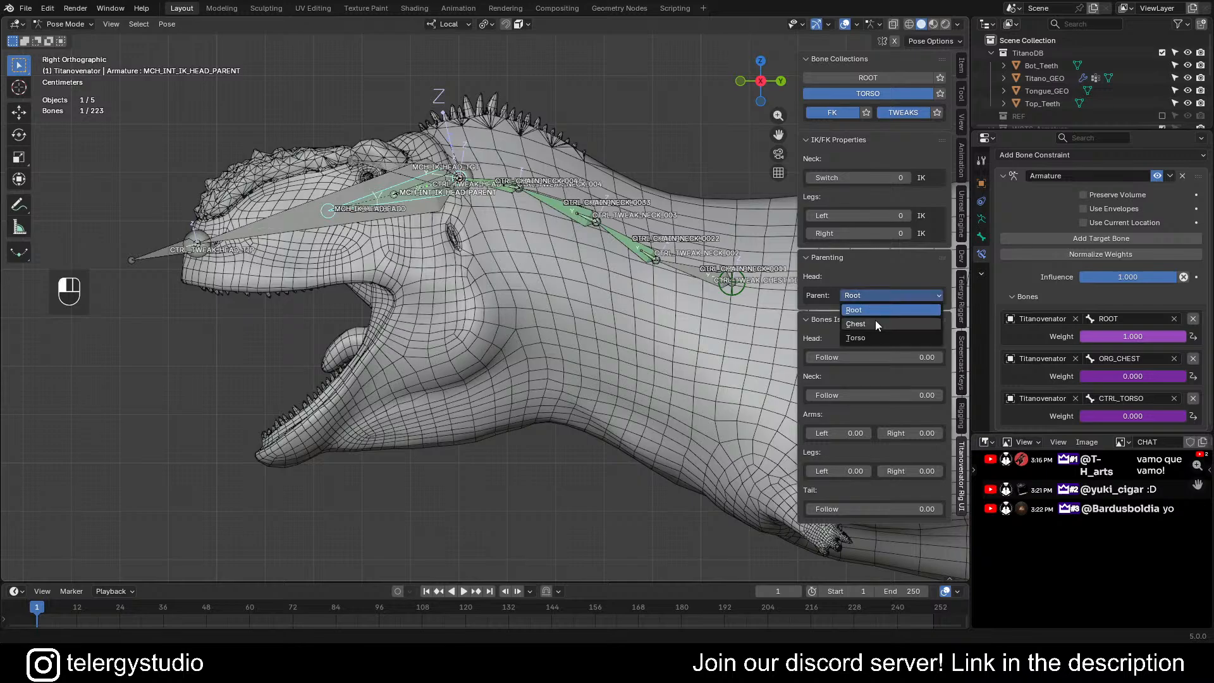
left_click(874, 325)
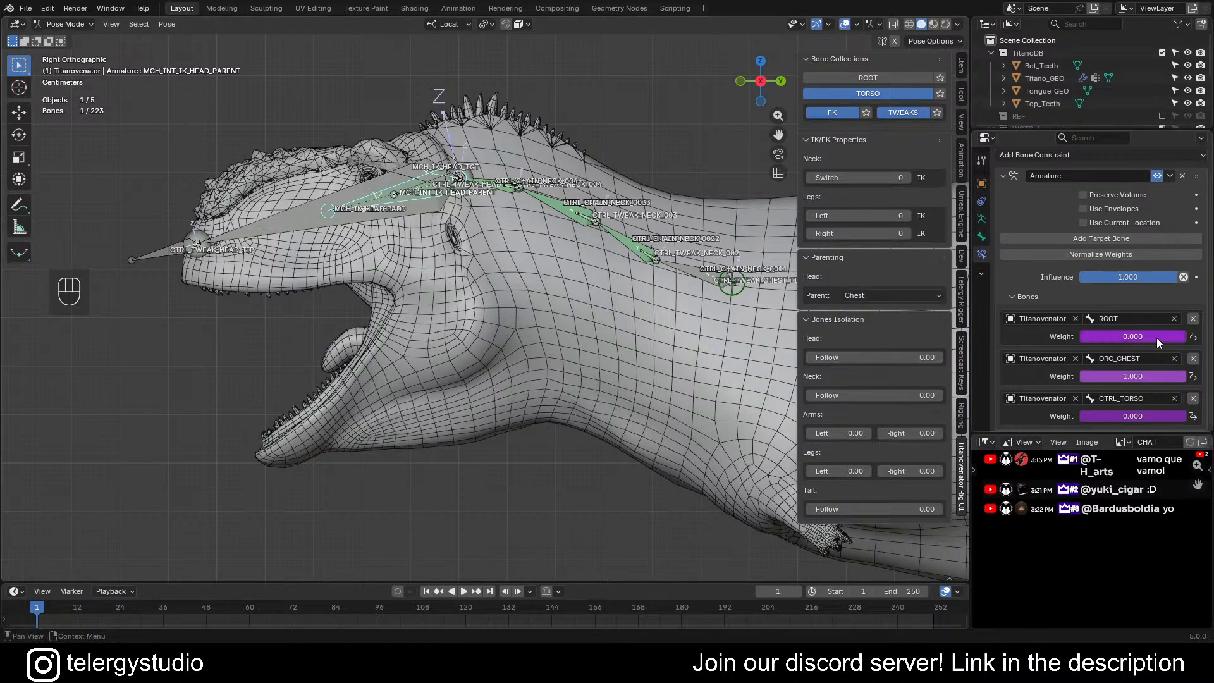
left_click(881, 295)
left_click(875, 340)
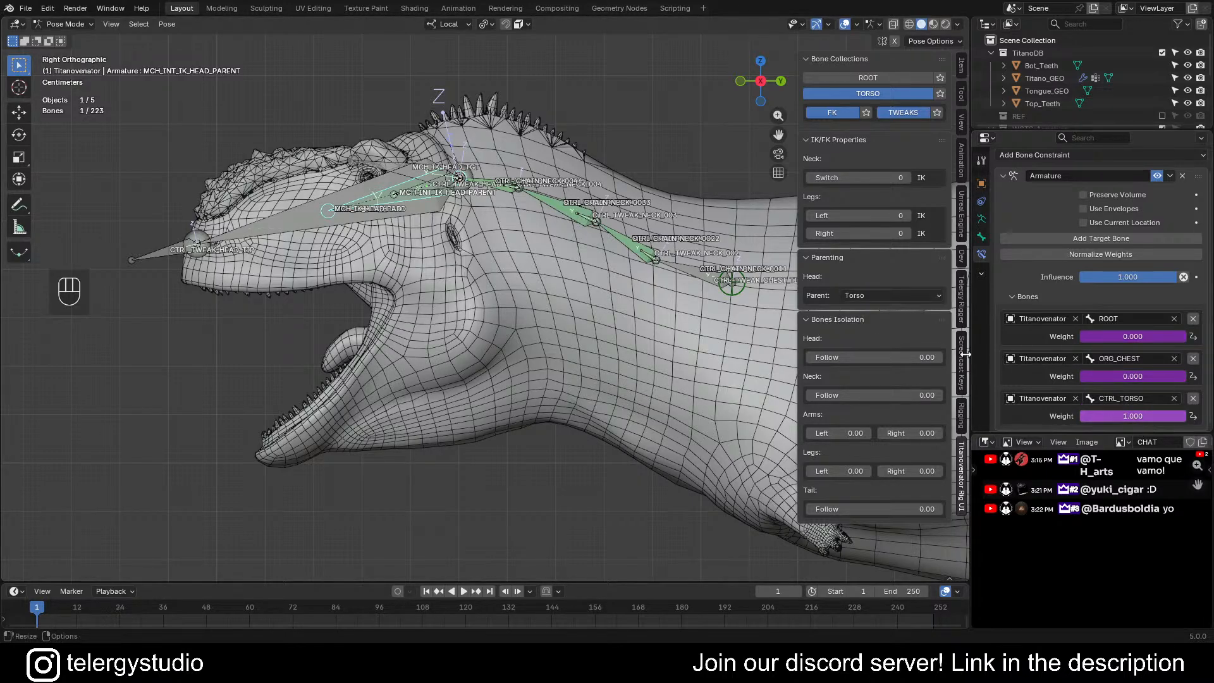
left_click(879, 294)
left_click(872, 310)
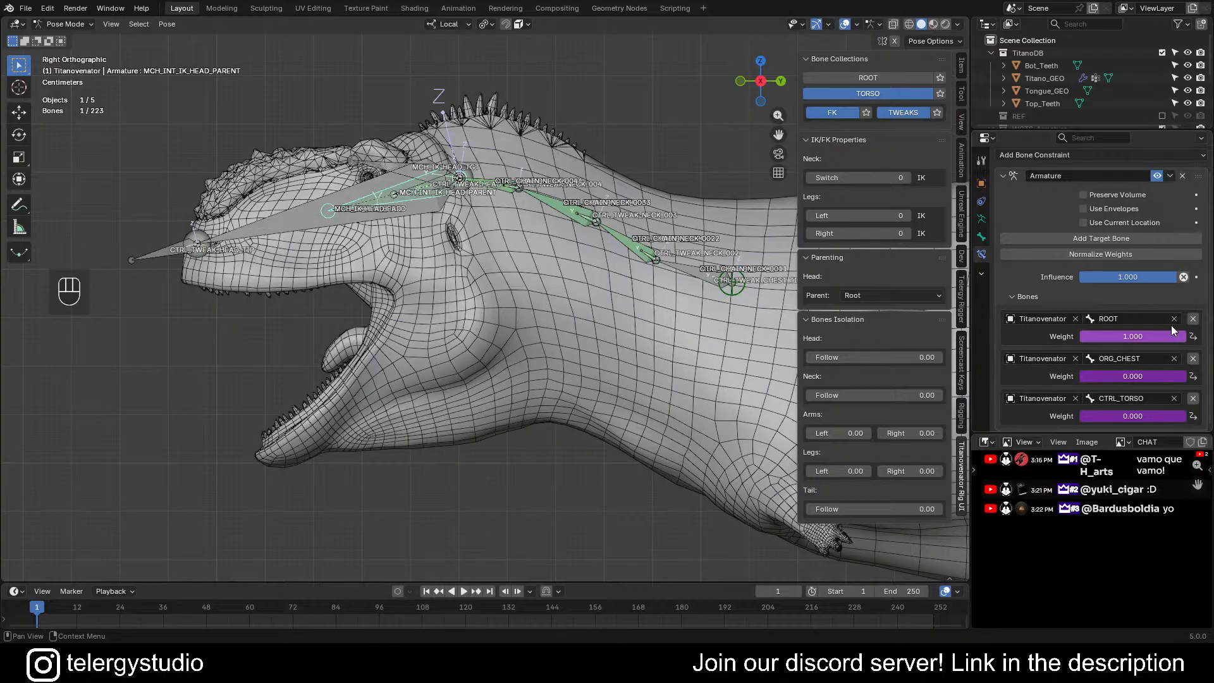
- Select the bones whose names contain INT and assign them to the MCH bone collection
scroll(367, 218, "down", 1)
middle_click_drag(425, 239, 444, 272, "shift")
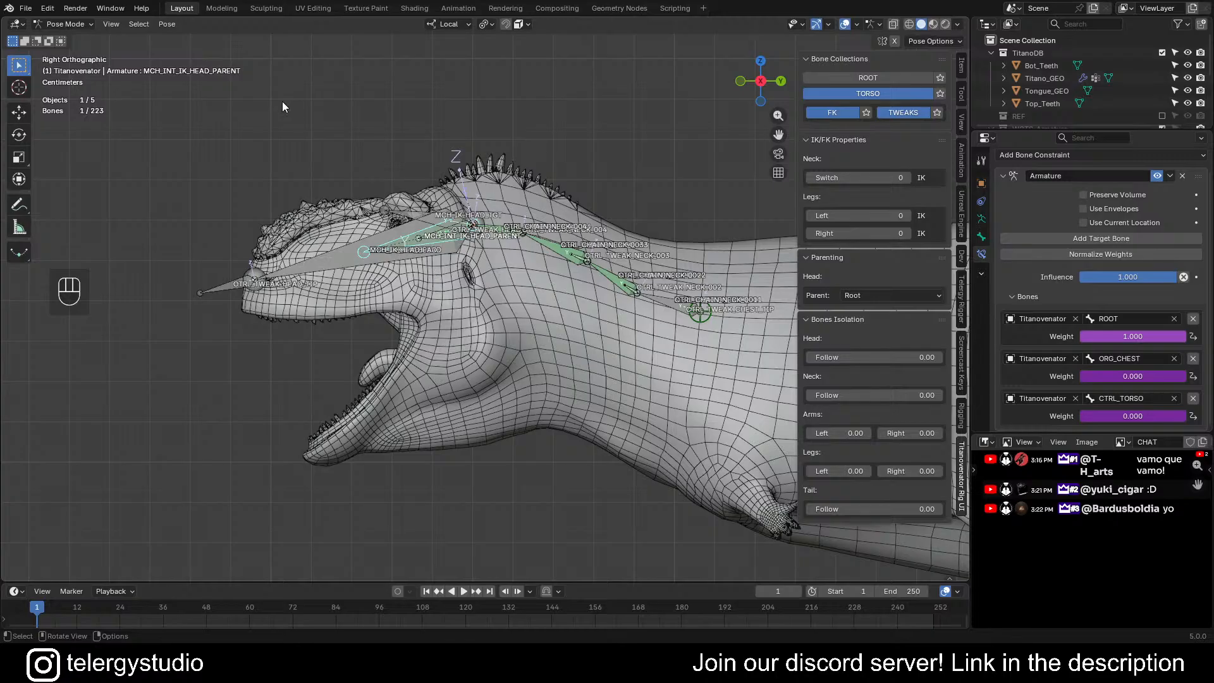
middle_click_drag(435, 268, 548, 222, "shift")
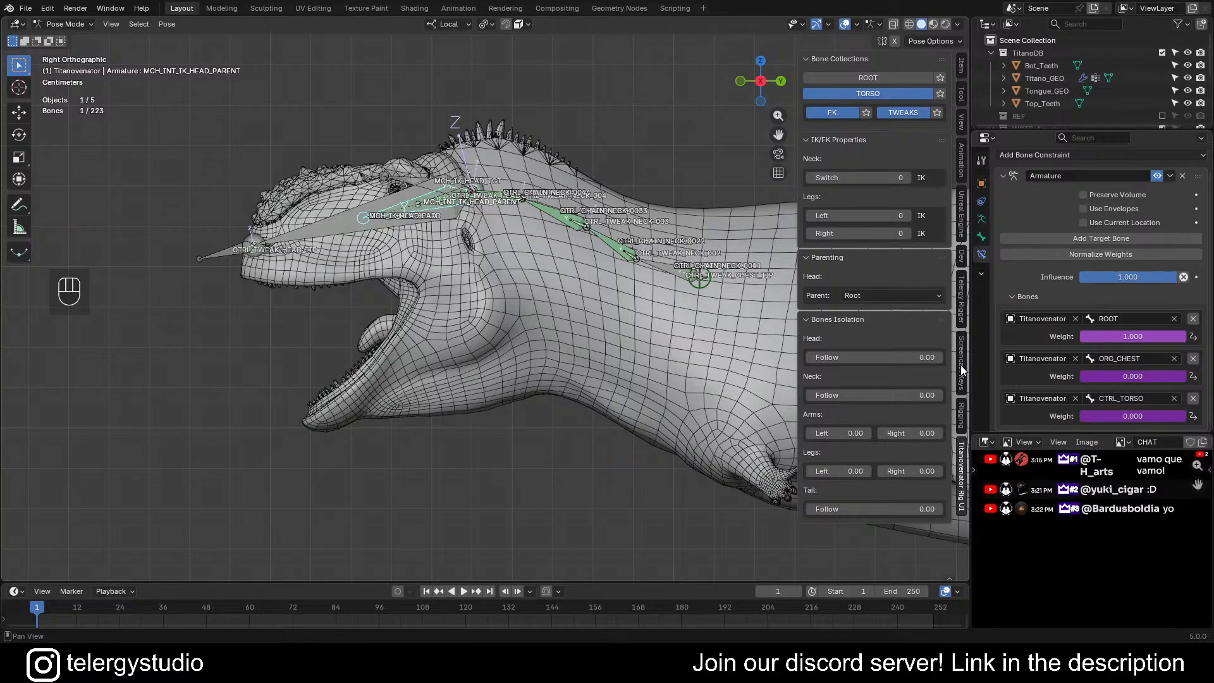
left_click(962, 299)
middle_click_drag(502, 218, 471, 306, "shift")
scroll(335, 214, "up", 1)
key("ctrl+f")
type("ORG")
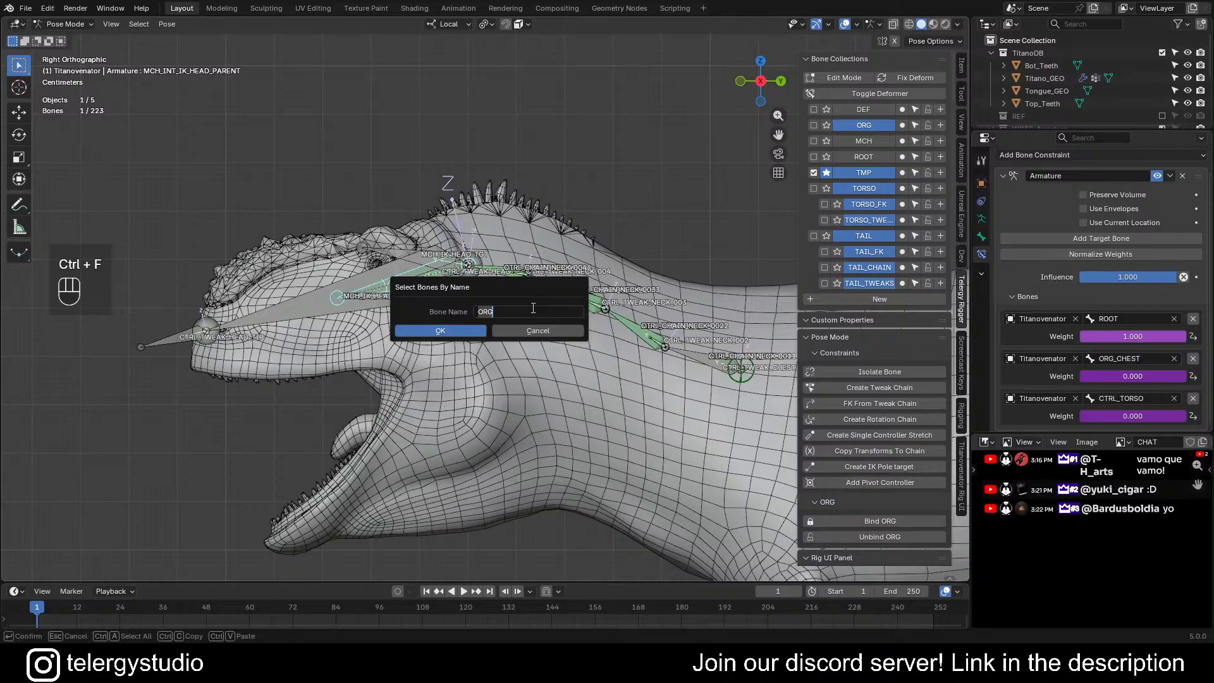
key("Return")
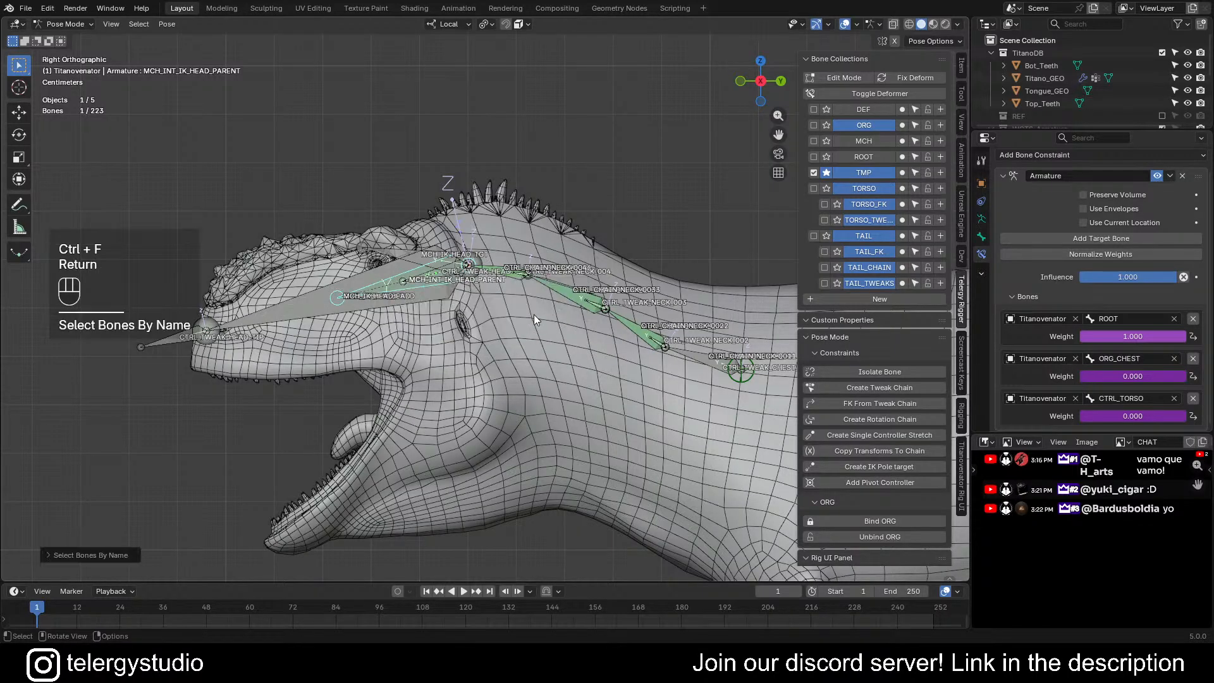
left_click(902, 141)
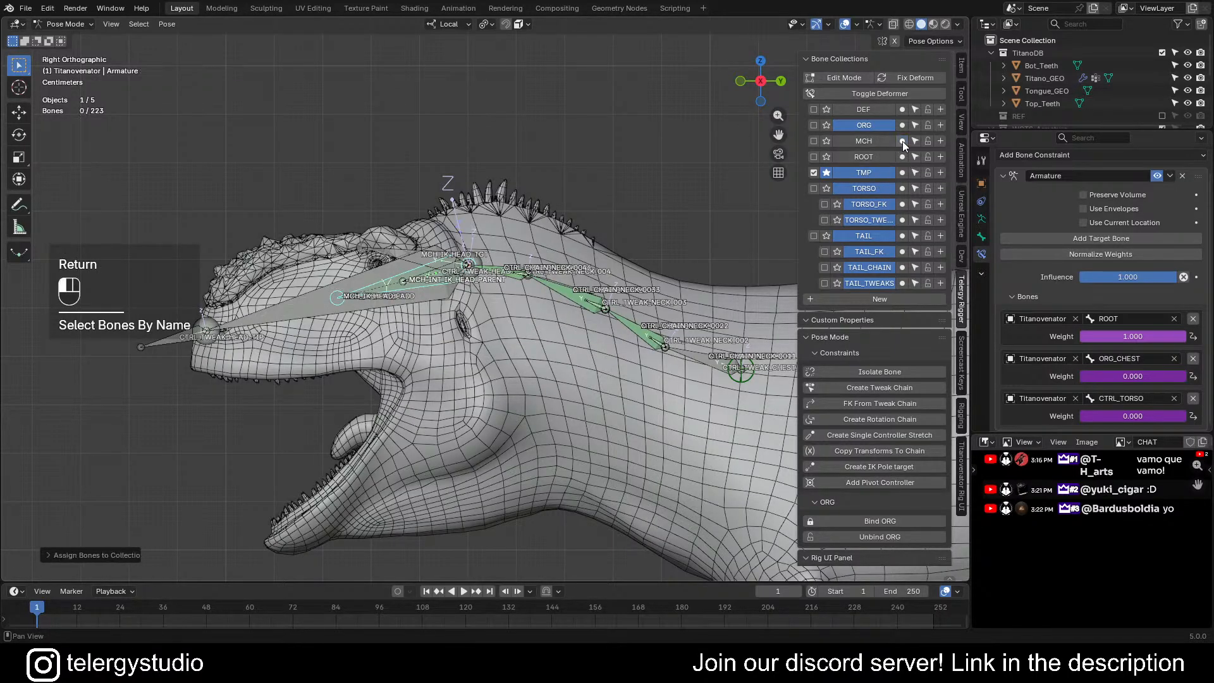
left_click(627, 109)
- Select the bones whose names contain SWITCH and assign them to the MCH bone collection
key("ctrl+f")
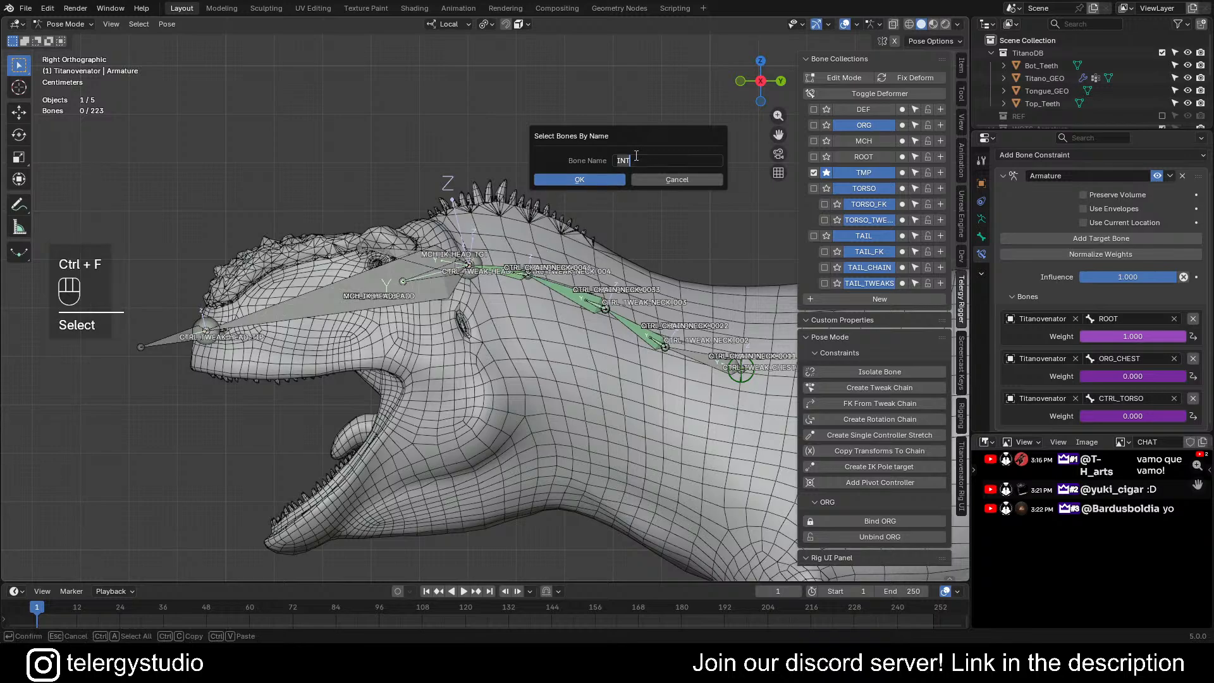
type("SWITCH")
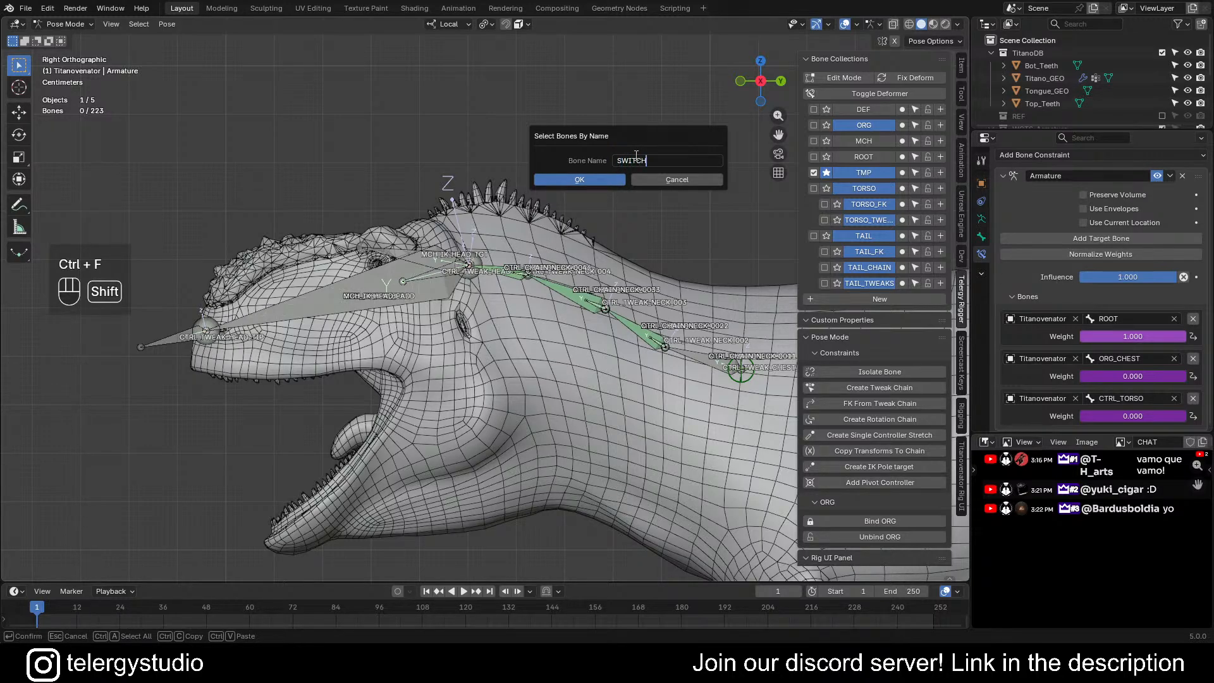
key("Return")
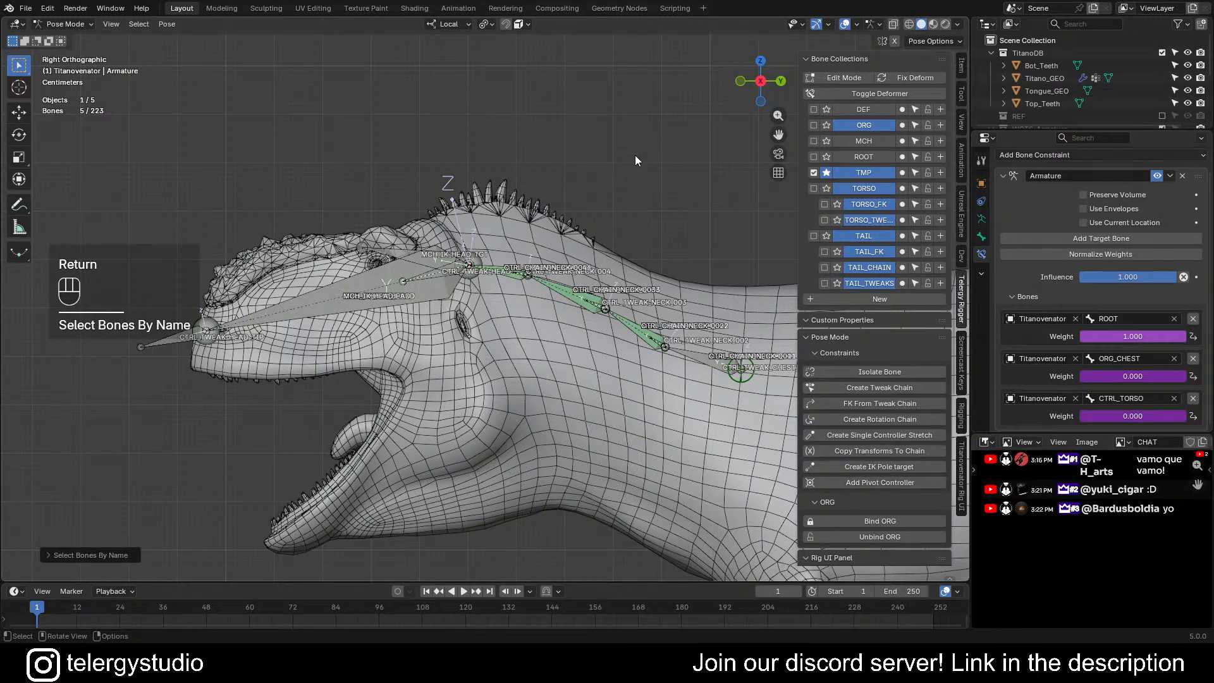
left_click(901, 141)
left_click(708, 131)
- Assign the MCH_IK_HEAD_TGT bone above the head to the MCH bone collection
middle_click_drag(552, 190, 611, 152, "shift")
scroll(489, 206, "up", 4)
left_click(425, 216)
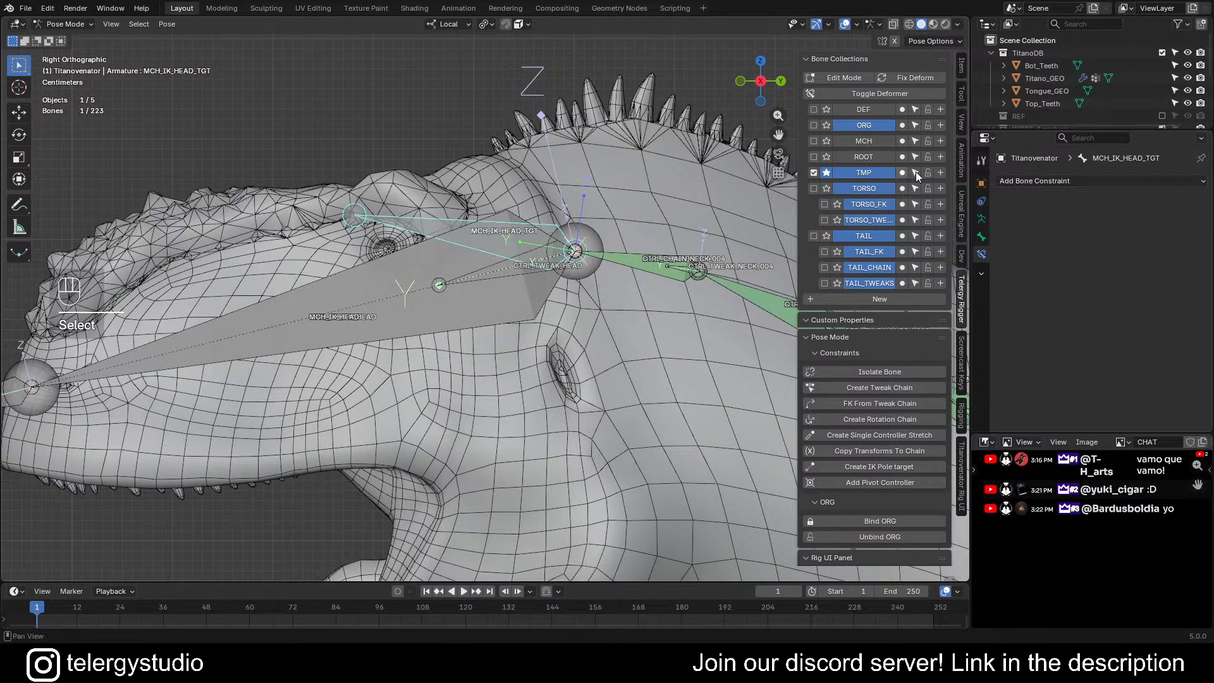
left_click(903, 141)
left_click(639, 89)
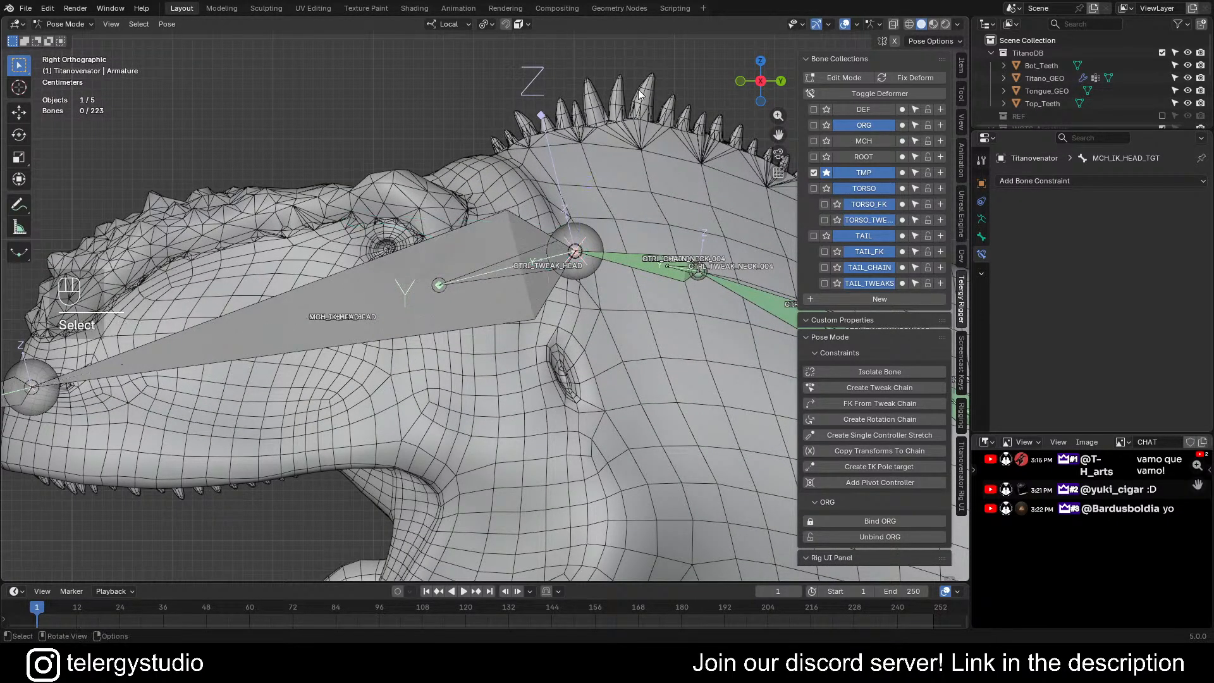
- Select the bones whose names contain TWEAK and copy the bone color of CTRL_TWEAK_CHEST_TIP to them
scroll(639, 89, "down", 5)
middle_click_drag(632, 145, 524, 201, "shift")
key("ctrl+f")
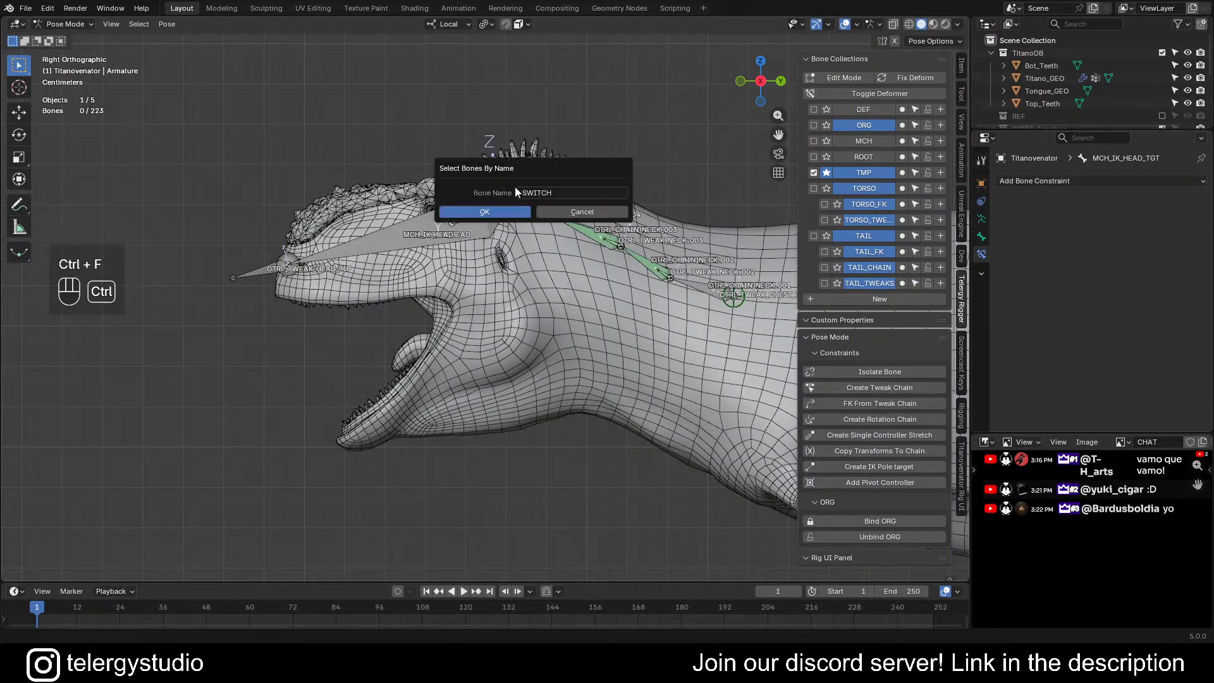
type("TWEA")
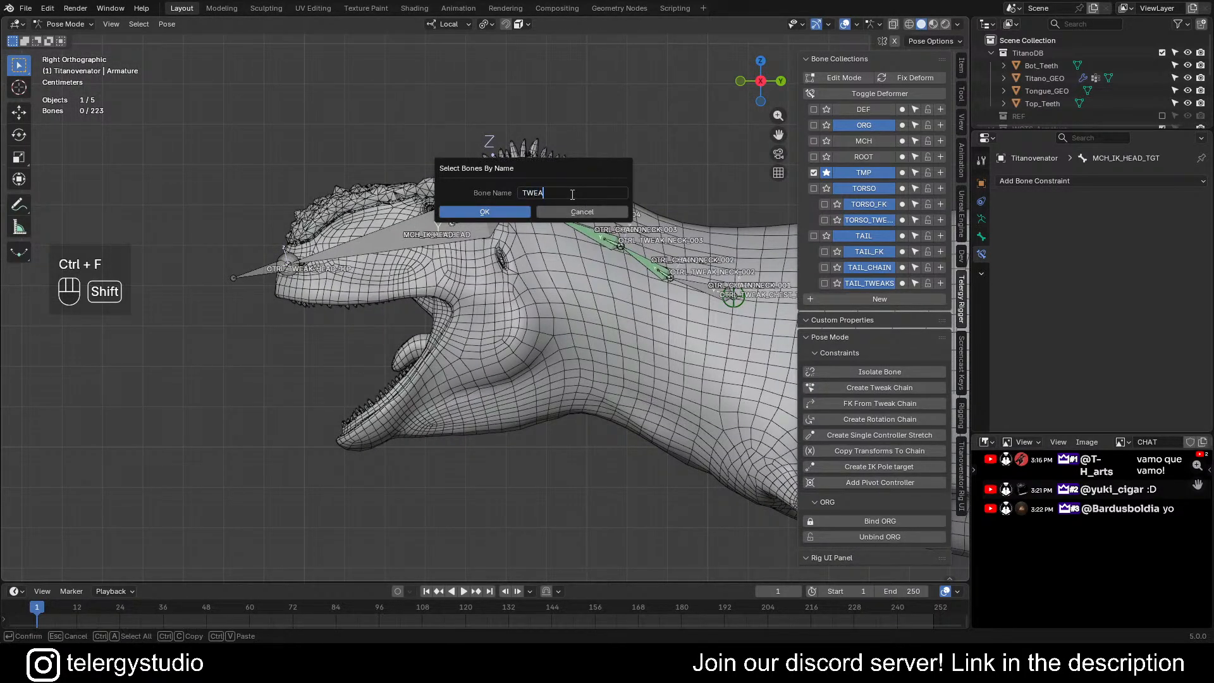
type("K")
key("Return")
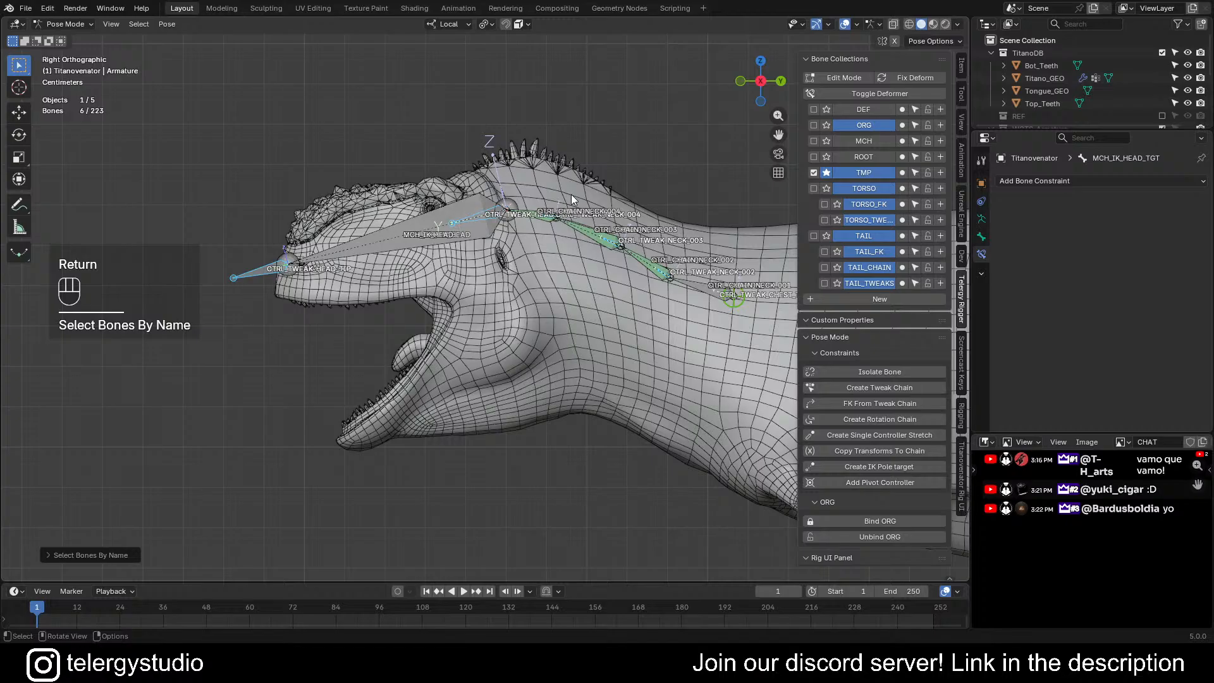
left_click(739, 303, "shift")
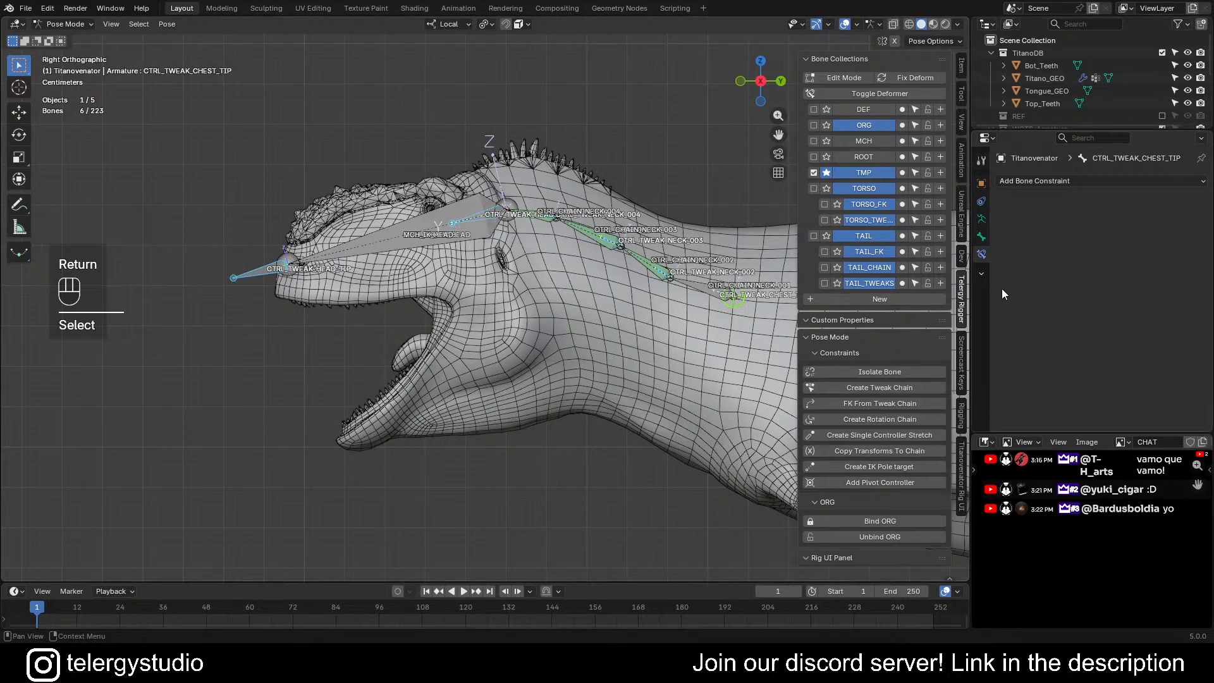
left_click(984, 239)
scroll(1024, 193, "down", 3)
scroll(1033, 200, "down", 5)
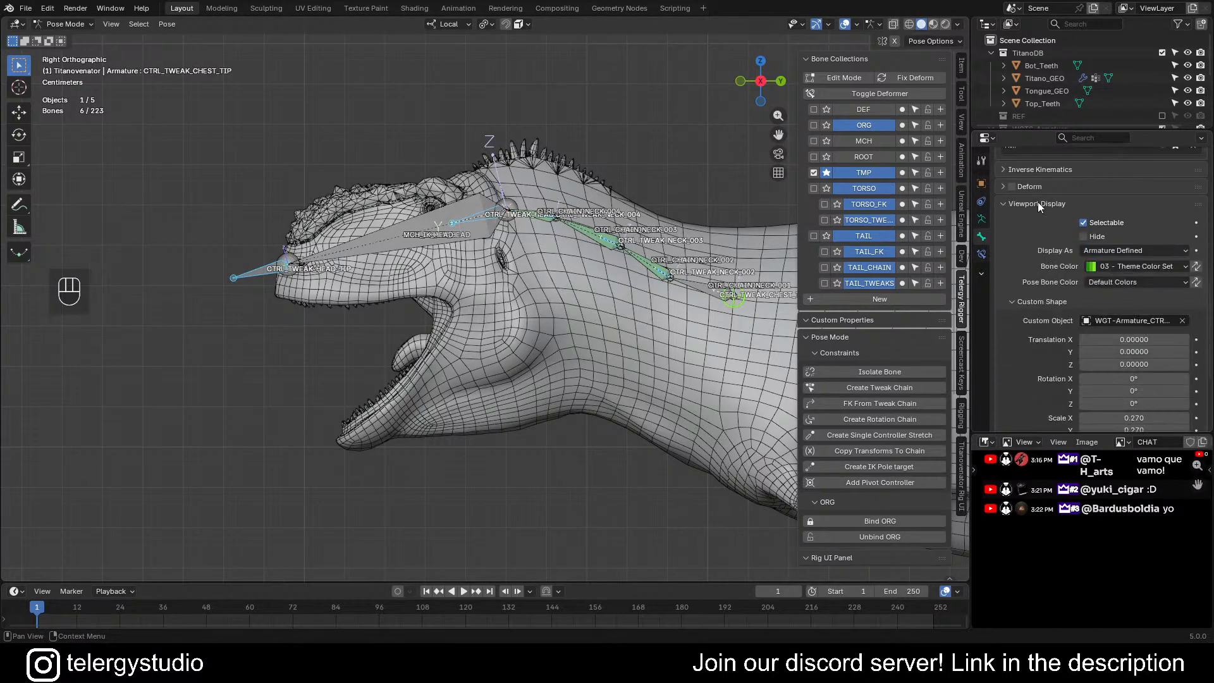
left_click(1196, 267)
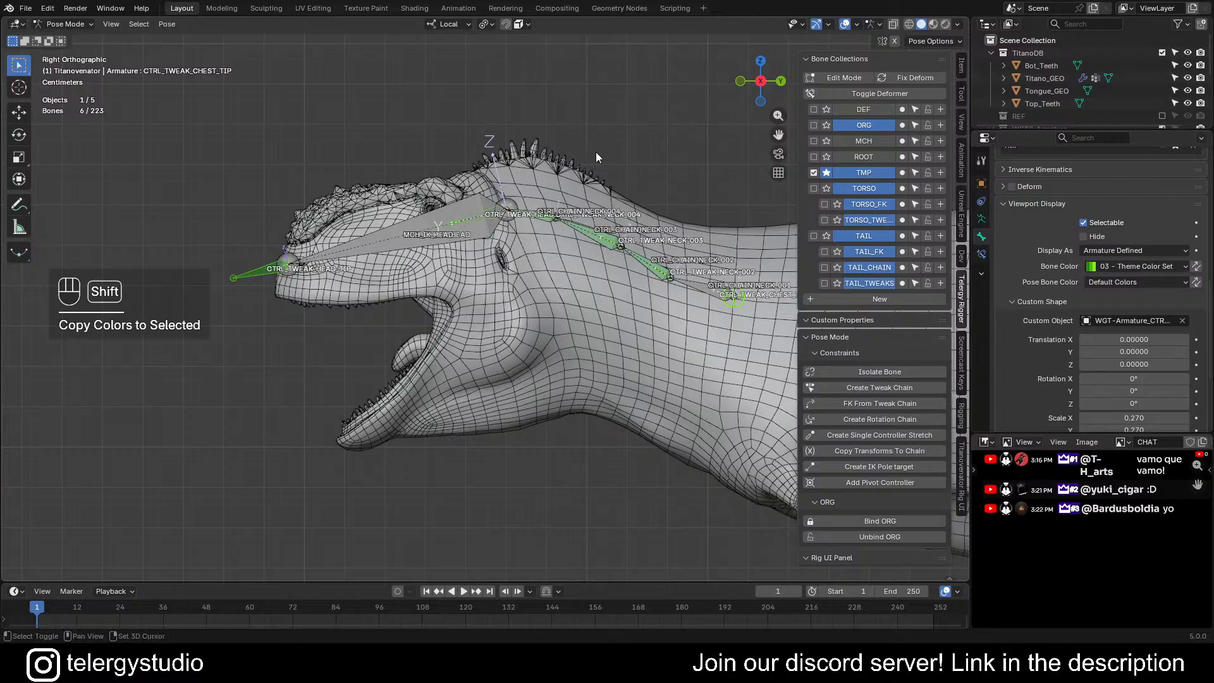
- Copy CTRL_TWEAK_CHEST_TIP's custom shape to the selected tweak bones and apply Wireframe with a wire width of 2.0 to all of them
middle_click_drag(596, 152, 565, 123, "shift")
scroll(1060, 269, "down", 5)
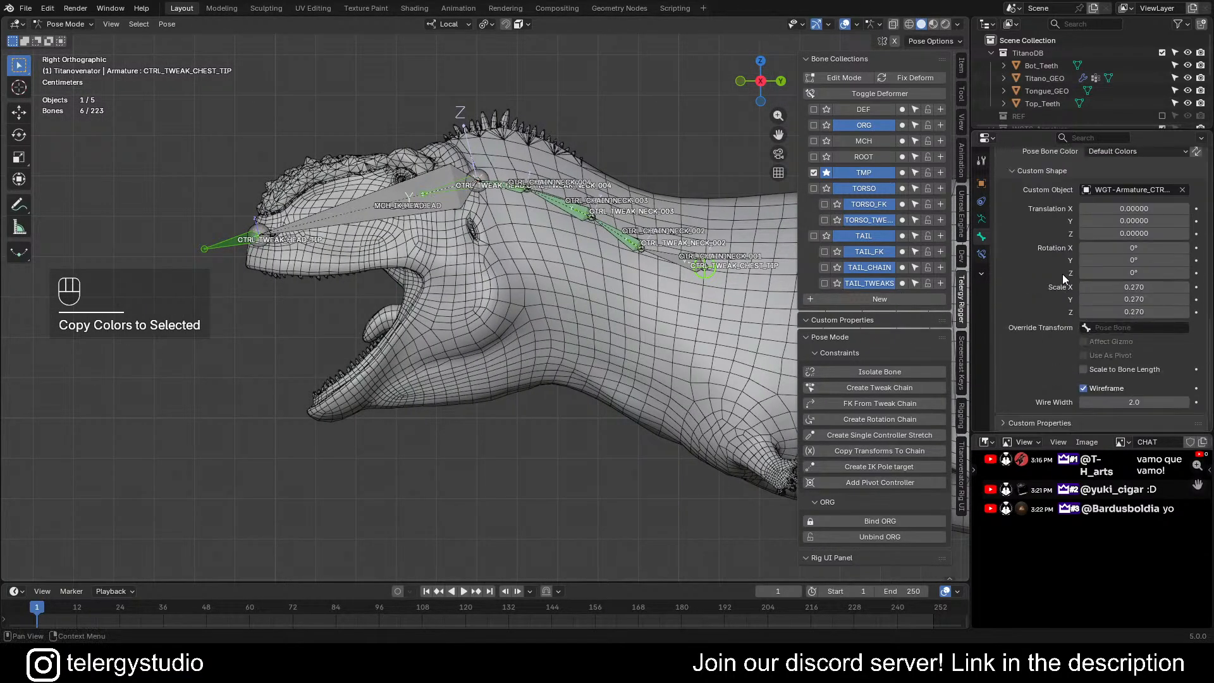
right_click(1126, 189)
left_click(1054, 190)
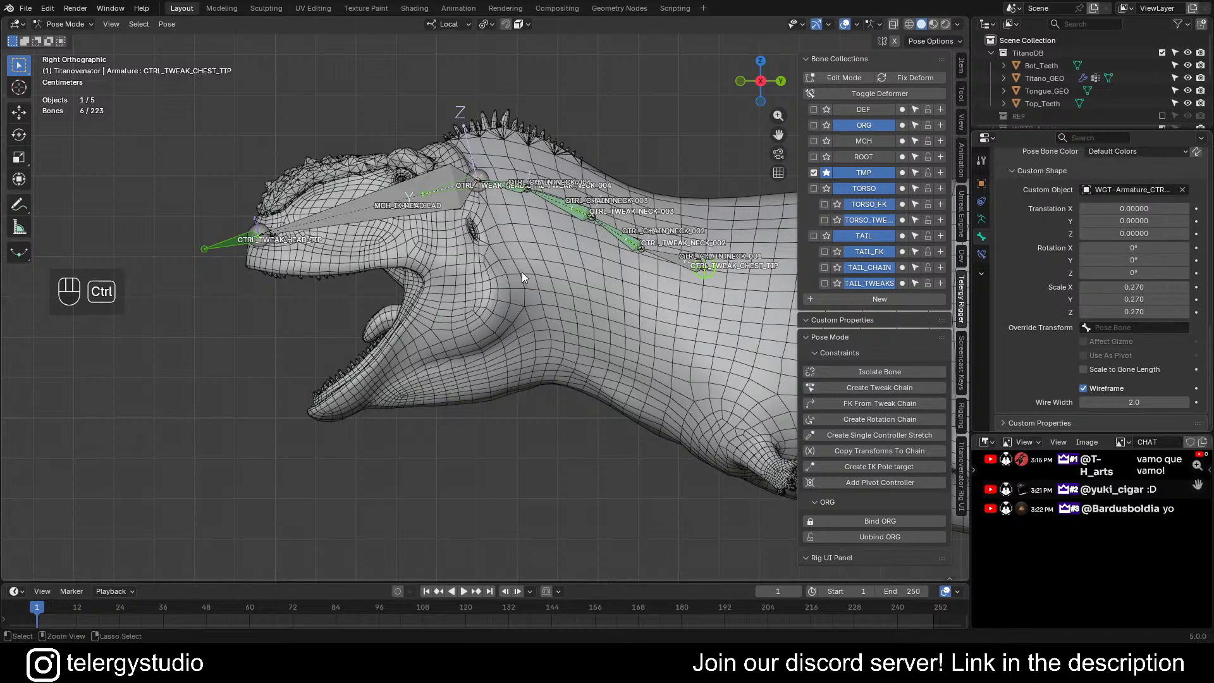
key("ctrl+c")
left_click(522, 272)
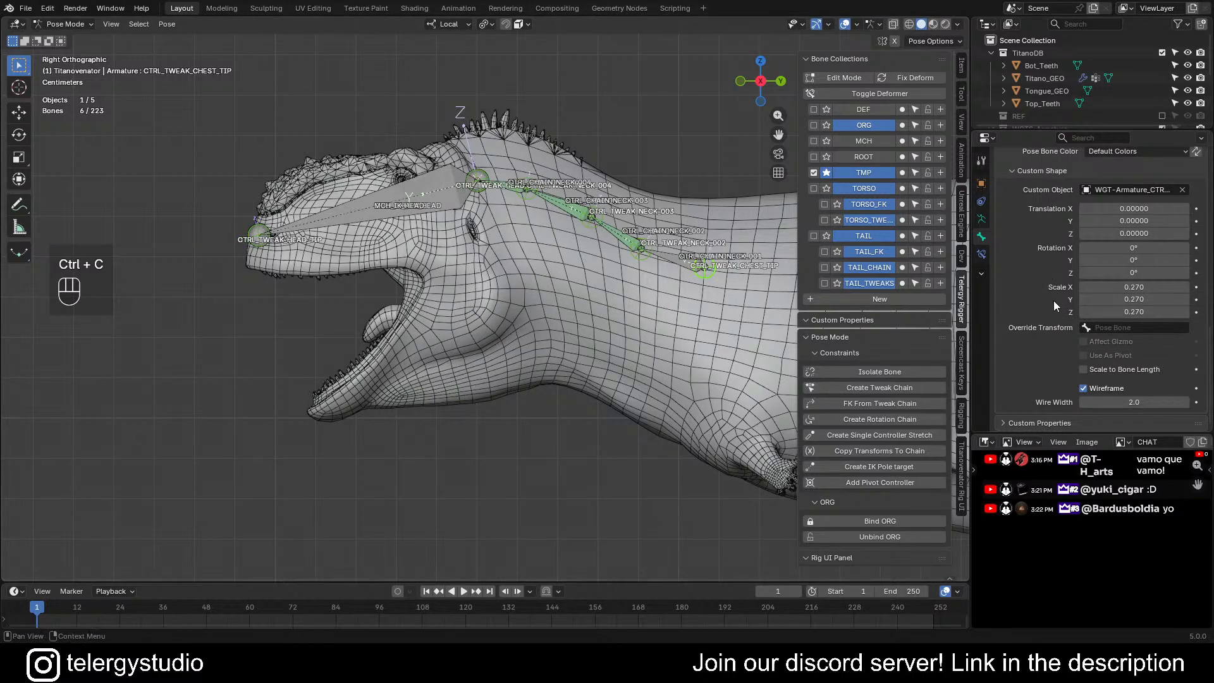
key("alt+Return")
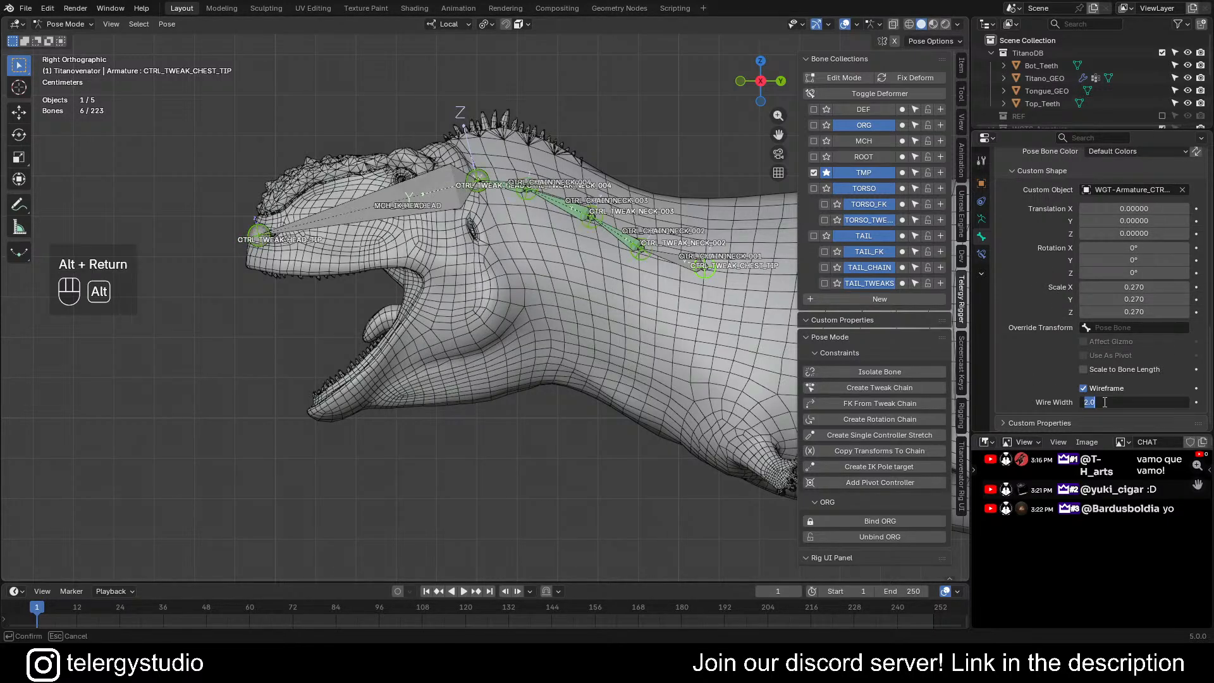
key("alt+Return")
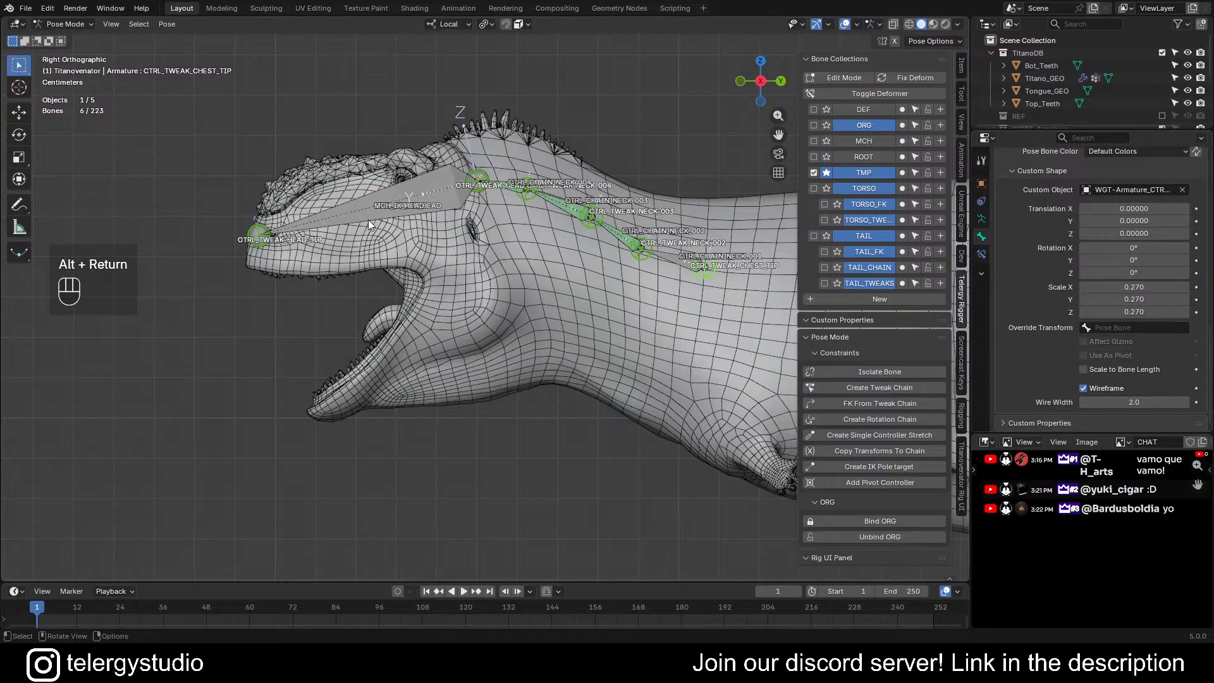
- Examine the size and placement of the tweak control shapes along the head and neck
scroll(368, 218, "down", 1)
middle_click_drag(473, 241, 434, 255, "shift")
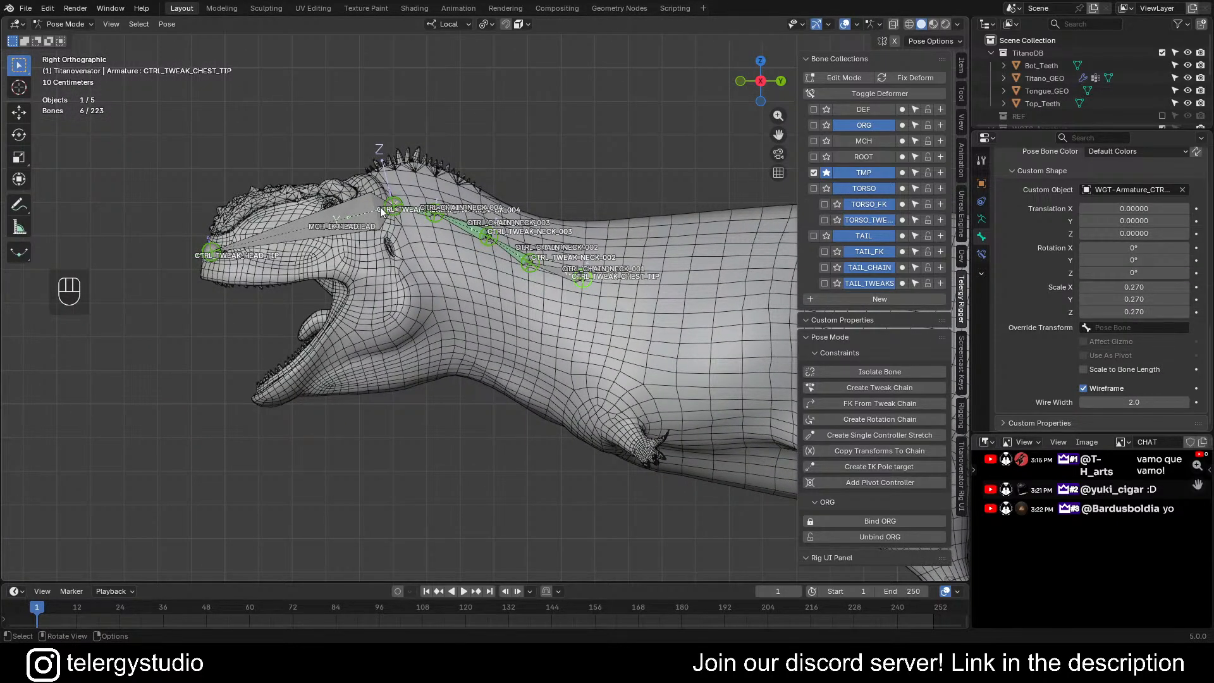
middle_click_drag(442, 237, 724, 207, "shift")
scroll(420, 248, "up", 5)
scroll(420, 248, "down", 5)
scroll(392, 248, "up", 5)
scroll(522, 248, "up", 4)
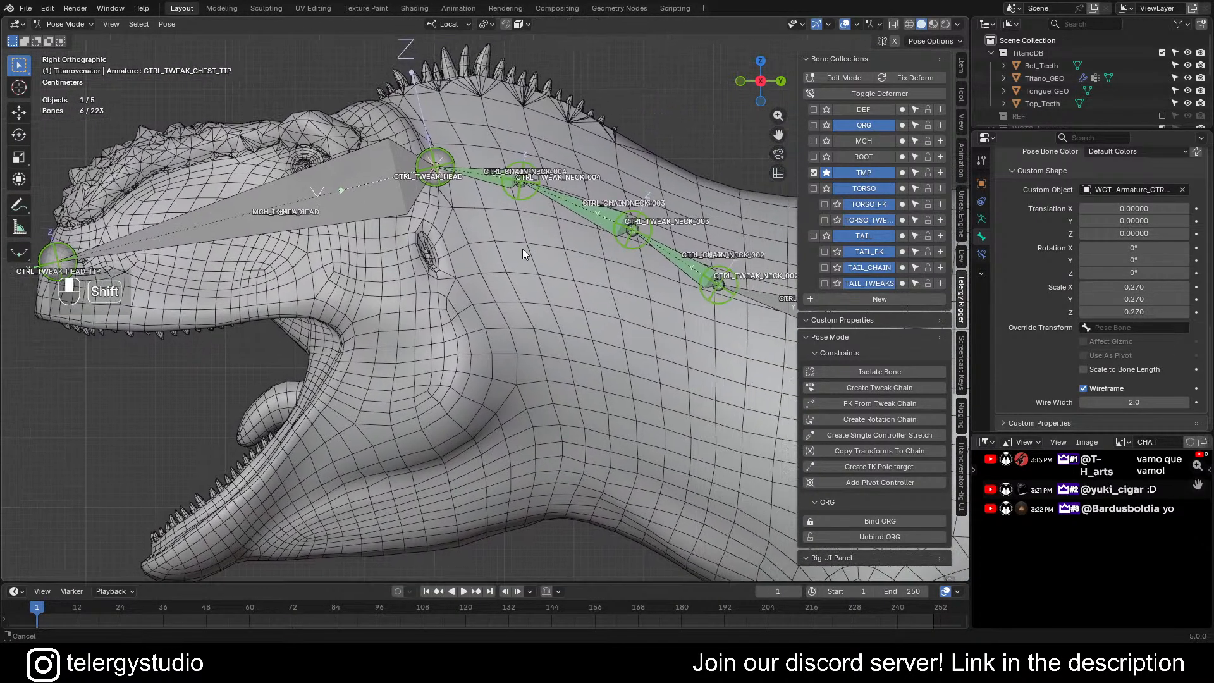
middle_click_drag(499, 252, 449, 196, "shift")
scroll(449, 196, "up", 2)
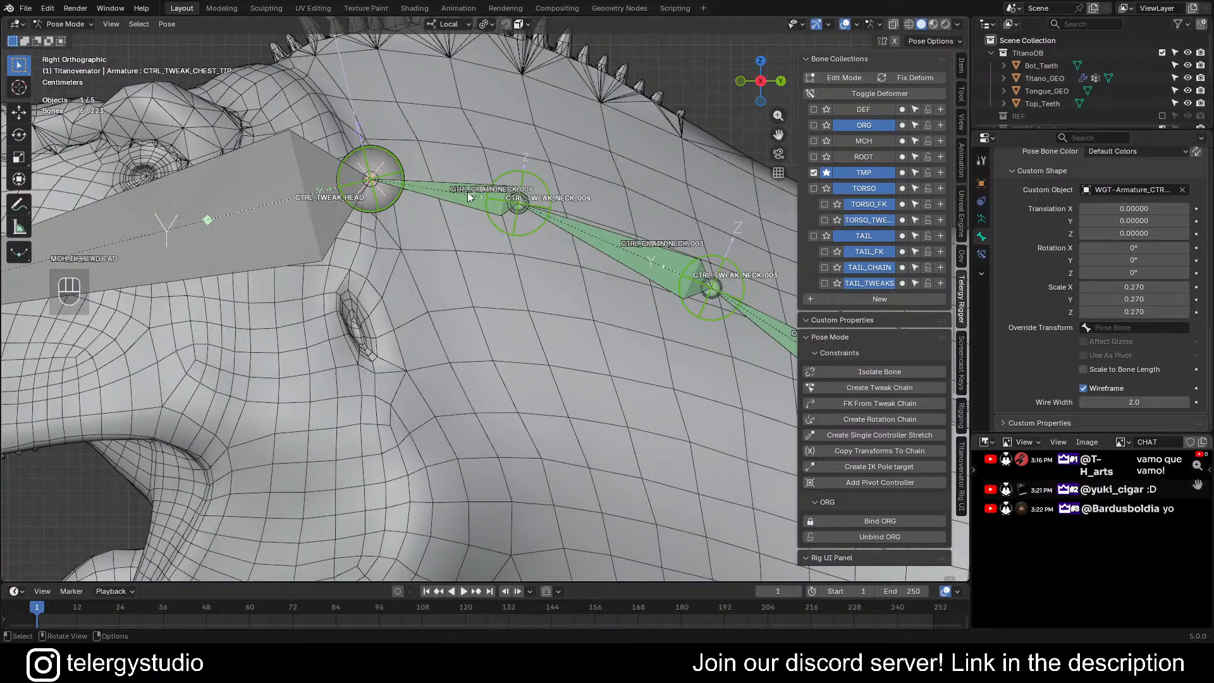
scroll(461, 200, "down", 5)
scroll(500, 240, "up", 3)
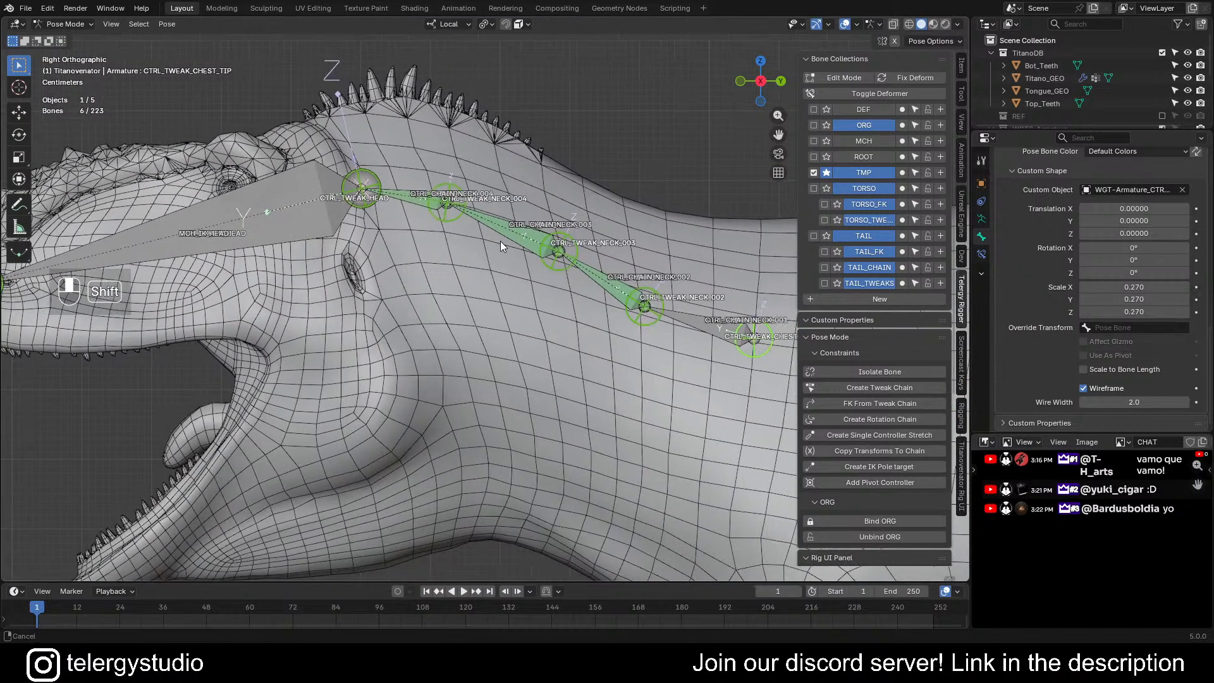
- Create a new bone collection named HEAD_NECK
left_click(916, 298)
left_click(962, 302)
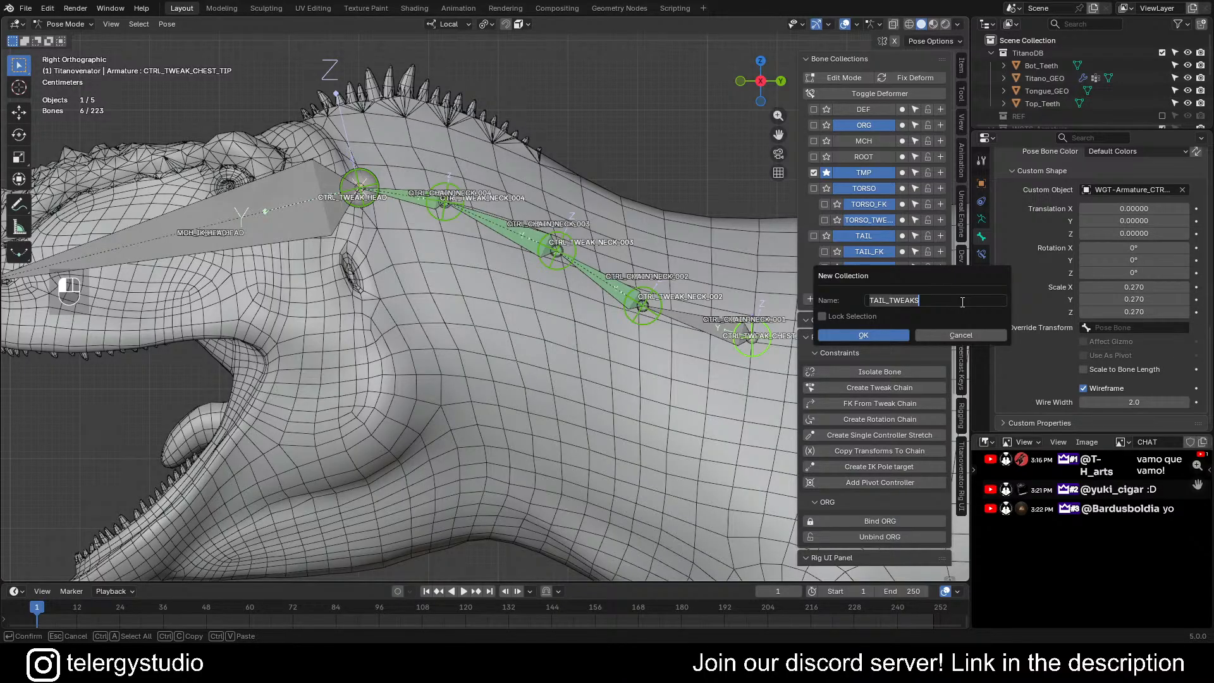
key("shift")
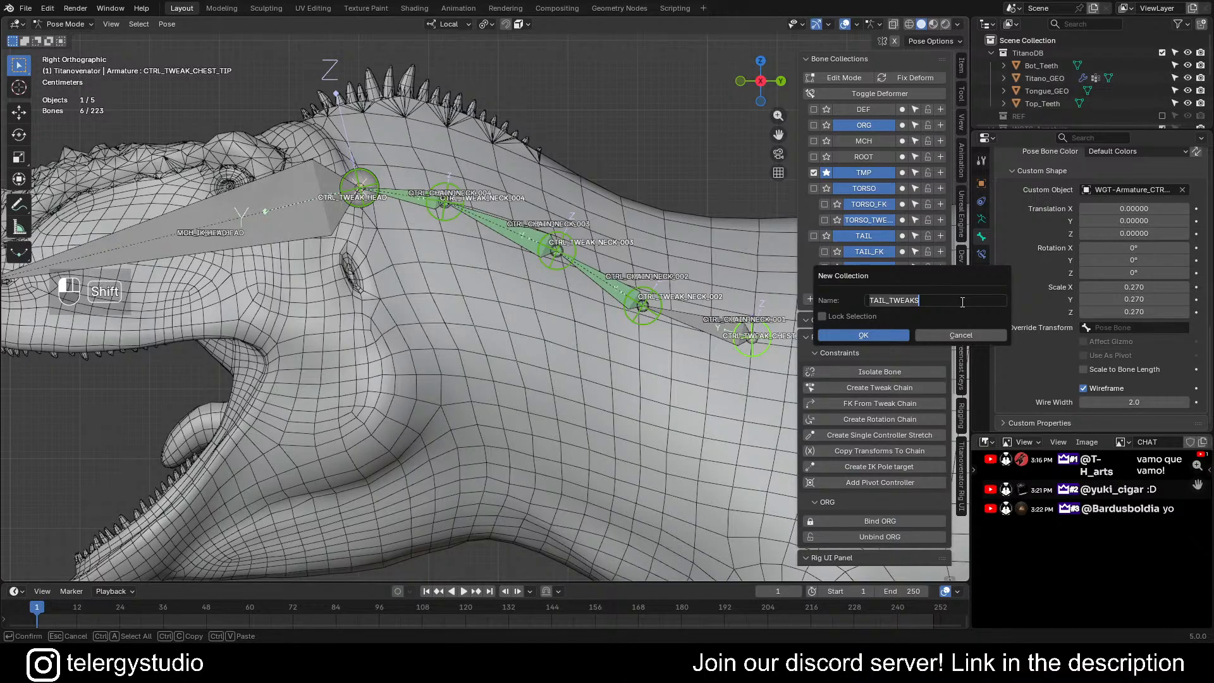
type("HEAD_NECK")
key("Return")
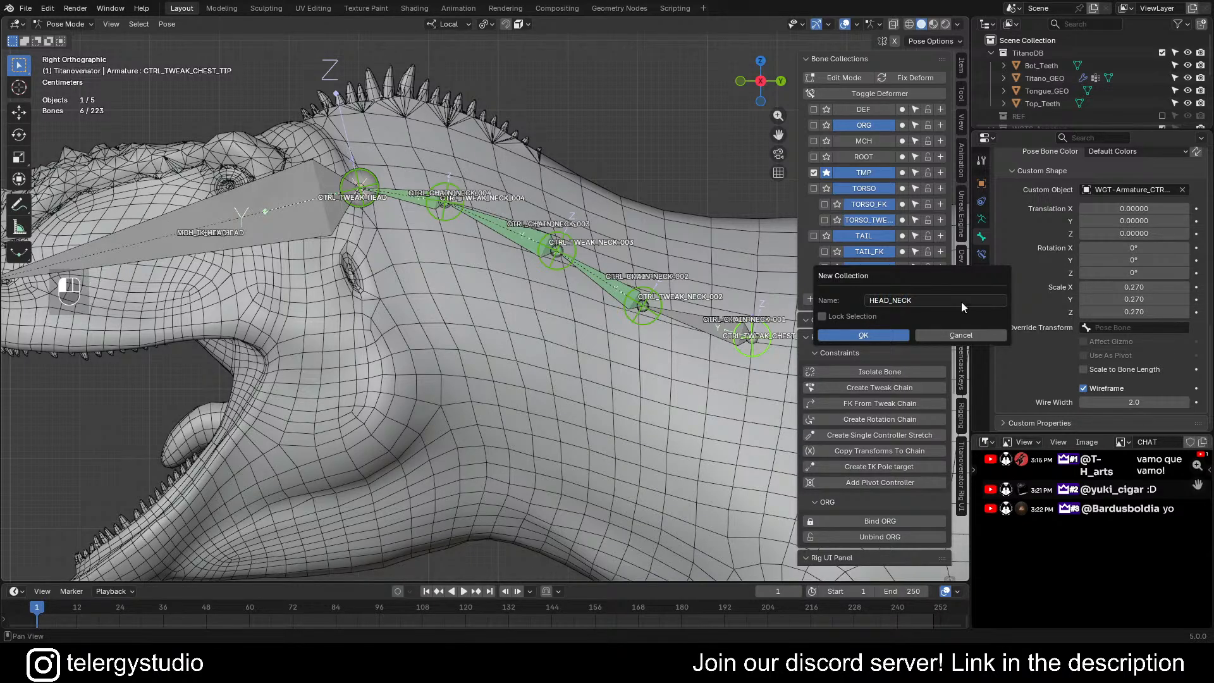
- Add a bone collection named NECK_FK inside HEAD_NECK
left_click(940, 300)
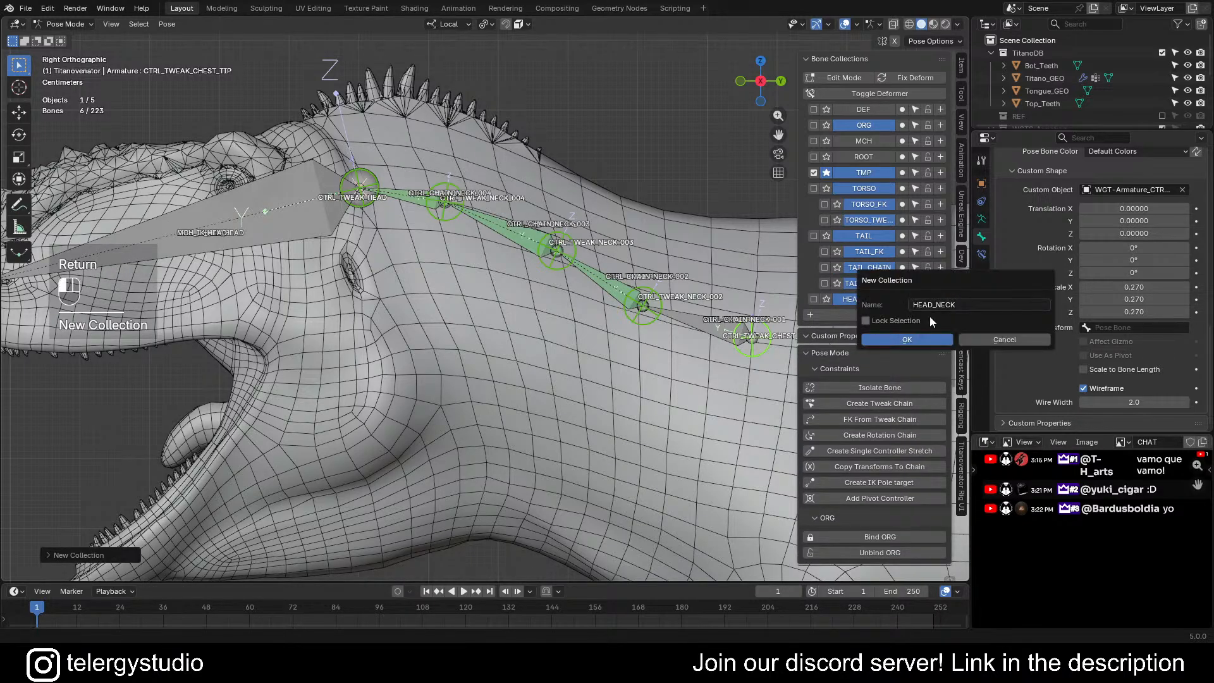
left_click(984, 305)
key("ctrl+a")
type("NEC")
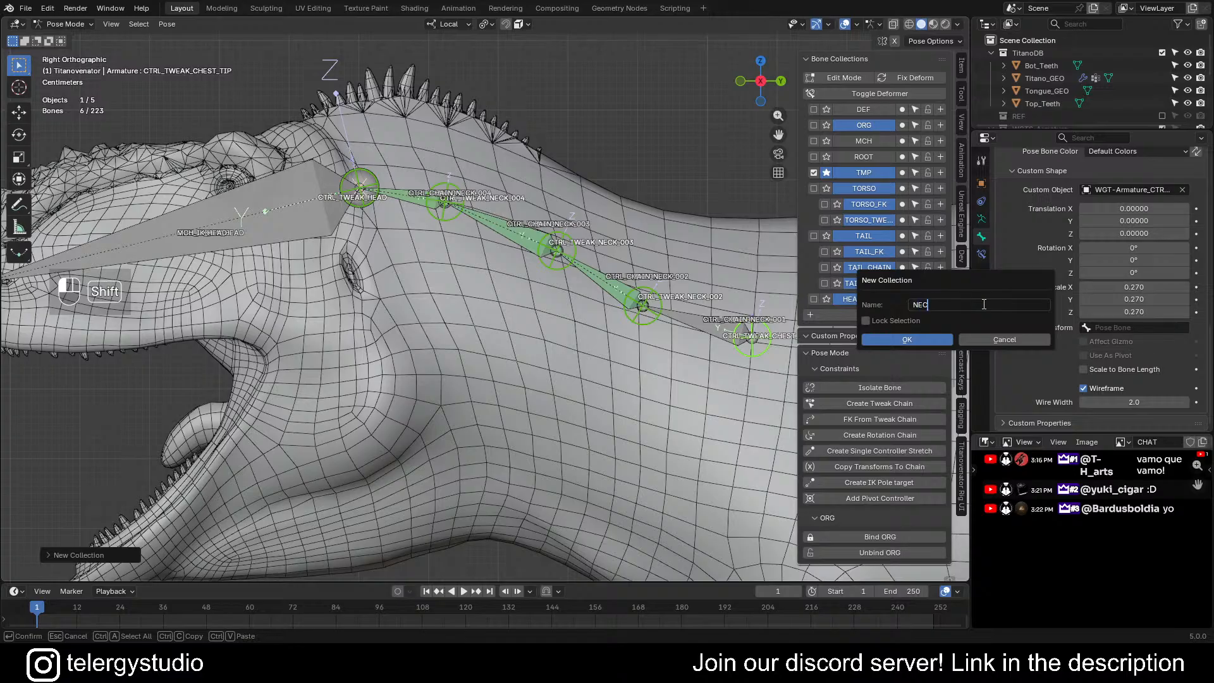
type("K_FK")
key("Return")
- Add another child bone collection to HEAD_NECK and name it NECK_IK
left_click(940, 299)
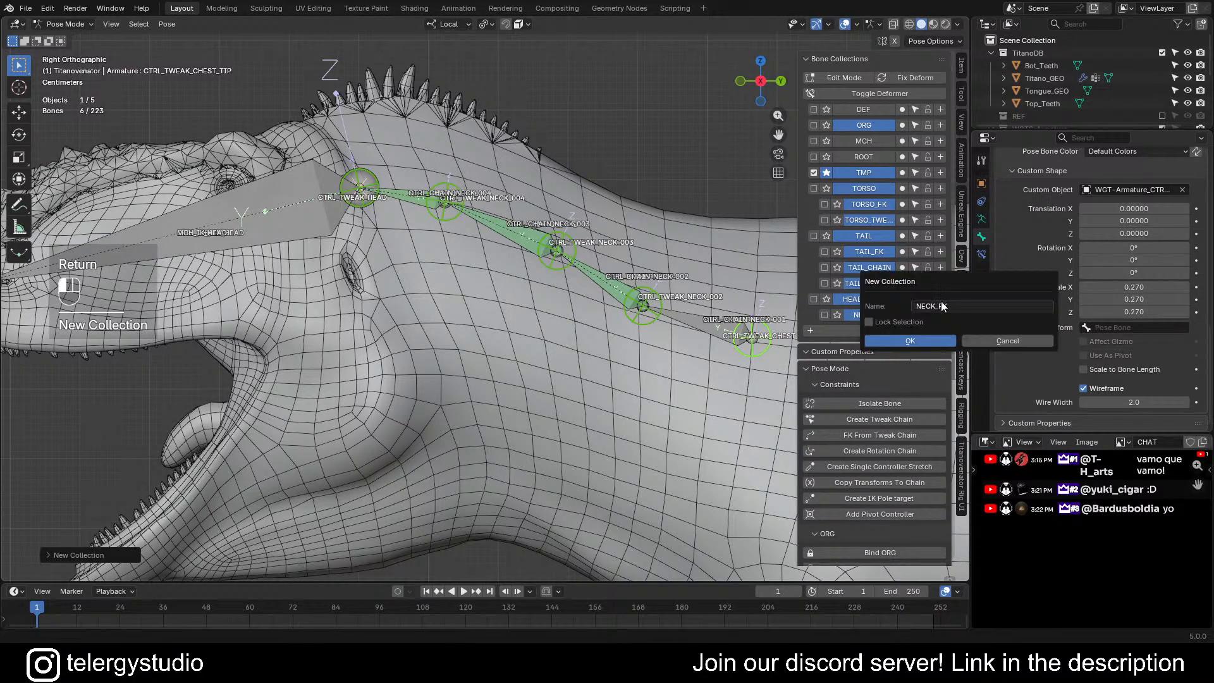
left_click(969, 305)
key("BackSpace")
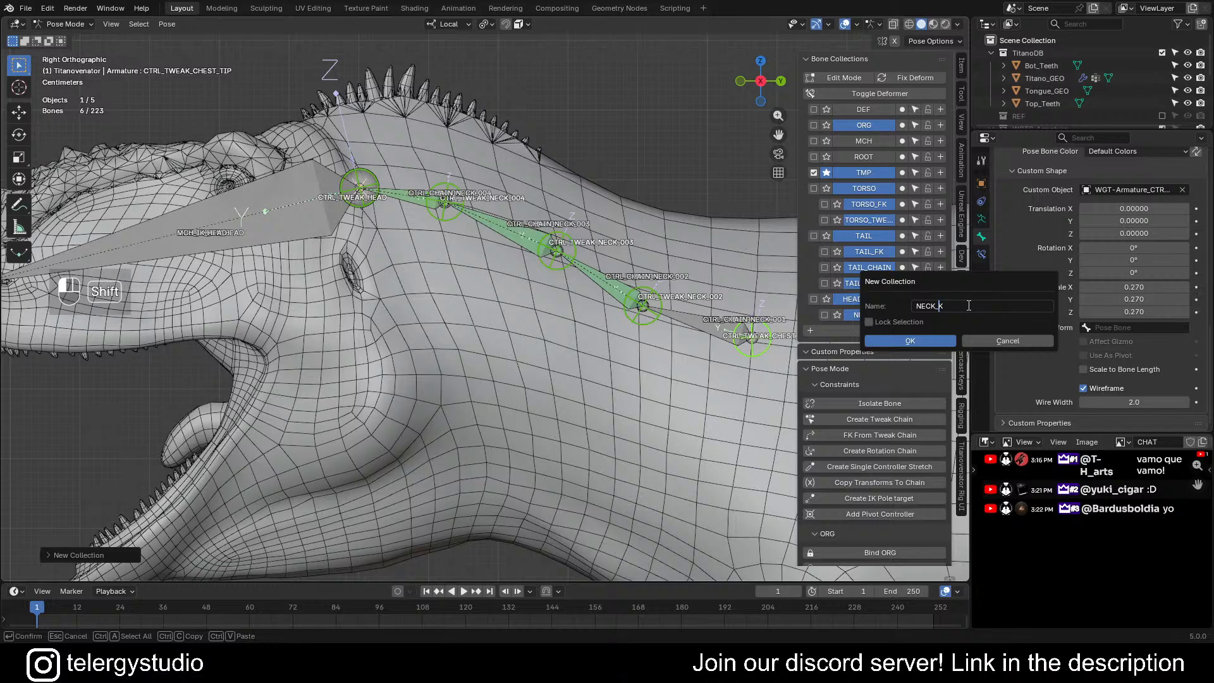
type("I")
key("Return")
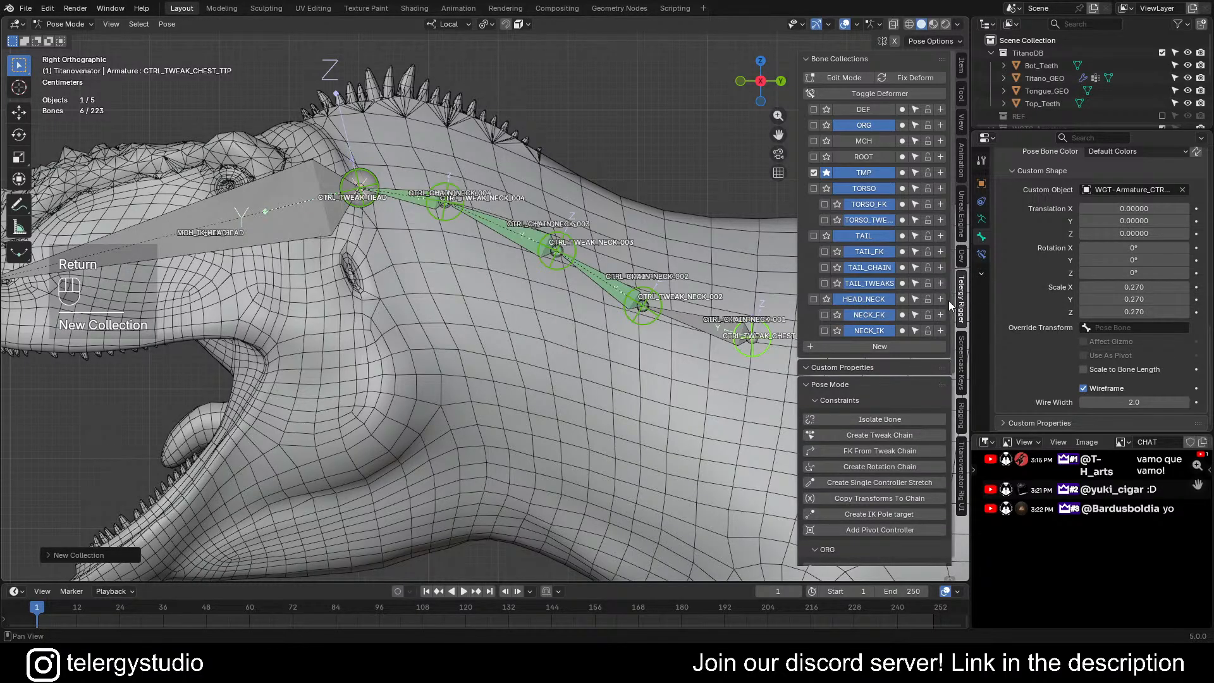
- Add a third child bone collection named NECK_TWEAKS under HEAD_NECK
left_click(941, 299)
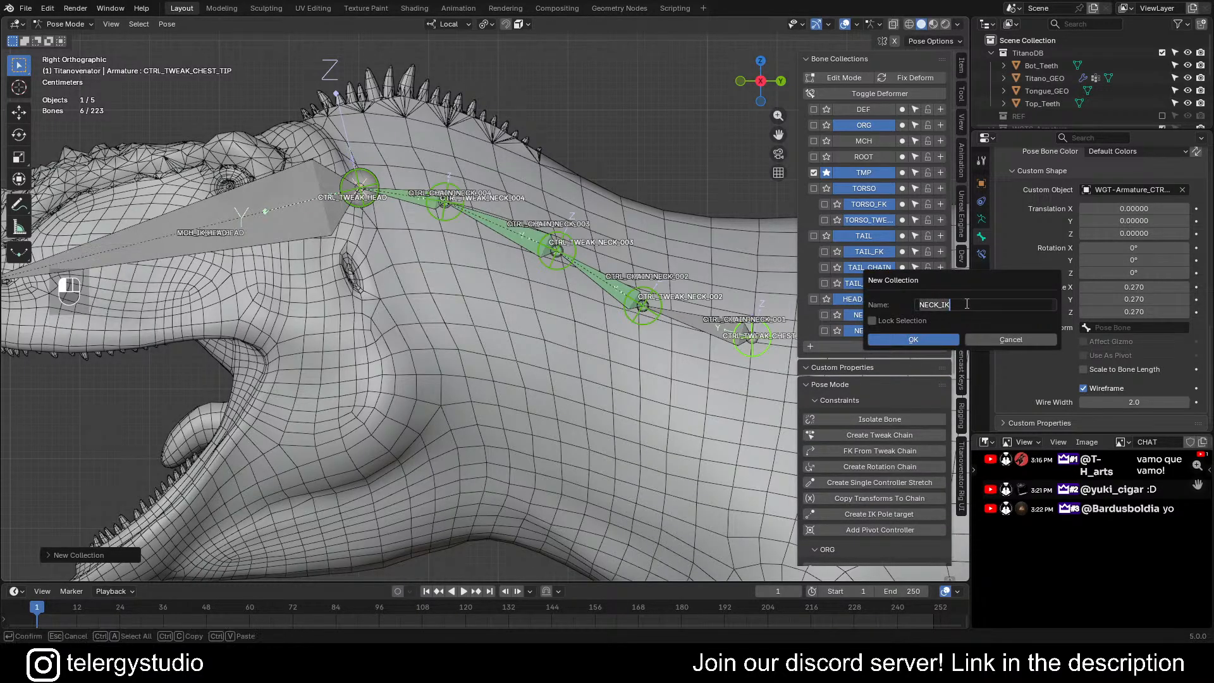
left_click(966, 305)
key("BackSpace")
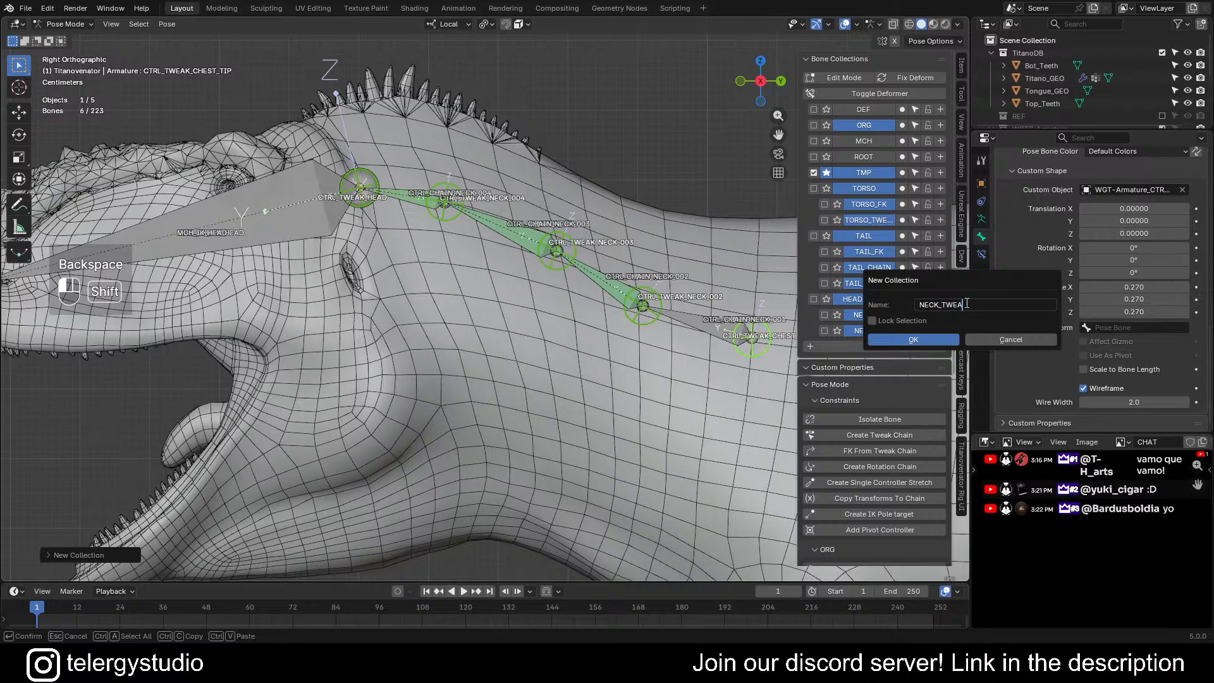
type("TWEAKS")
key("Return")
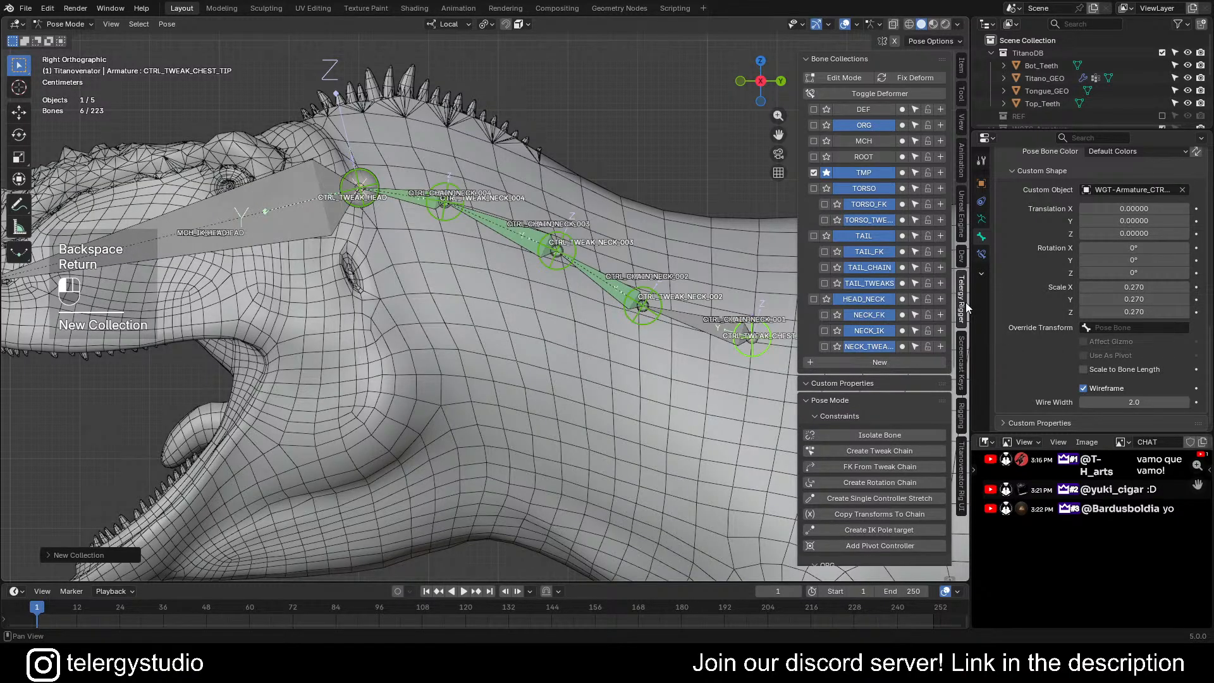
- Move the selected head and neck tweak bones into the NECK_TWEAKS collection and clear the selection
scroll(537, 224, "down", 2)
middle_click_drag(538, 224, 575, 176, "shift")
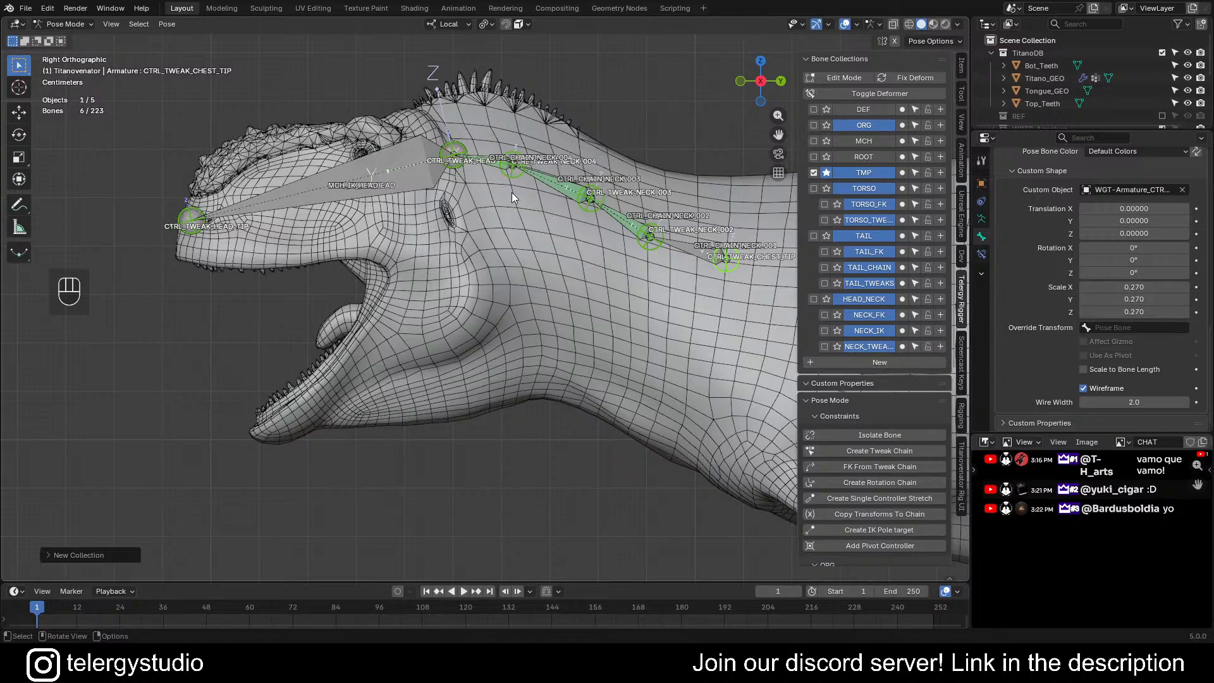
left_click(903, 347)
left_click(530, 450)
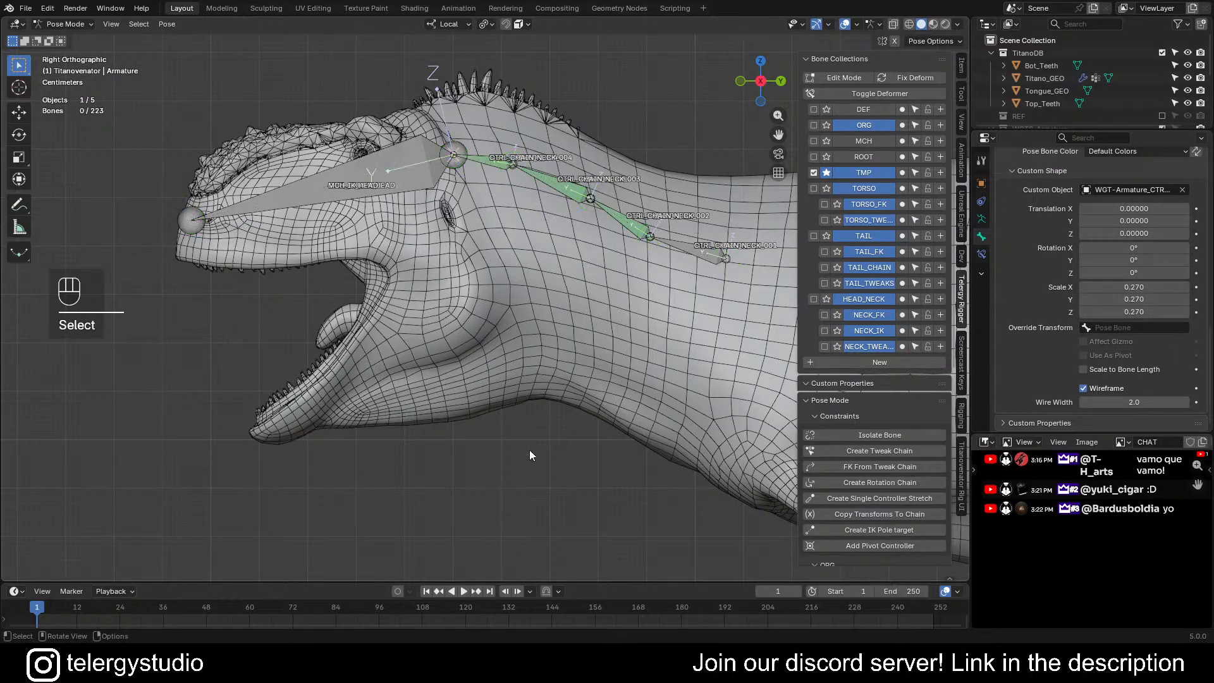
- Inspect the neck bones left in TMP and search them by the name TWEAK for any remaining tweak bones
scroll(530, 449, "down", 2)
mouse_move(568, 271)
middle_mouse_down("shift")
mouse_move(516, 277)
mouse_move(560, 248)
middle_mouse_up("shift")
scroll(542, 240, "up", 2)
scroll(541, 250, "down", 1)
scroll(591, 272, "up", 5)
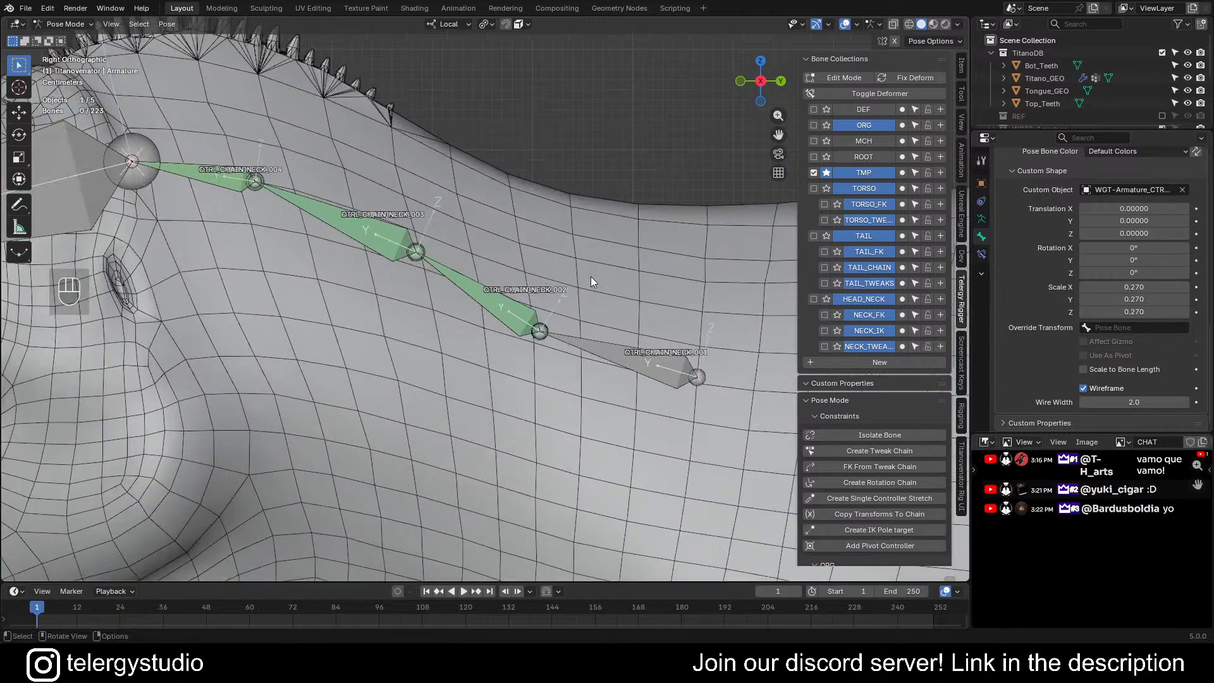
left_click(623, 354)
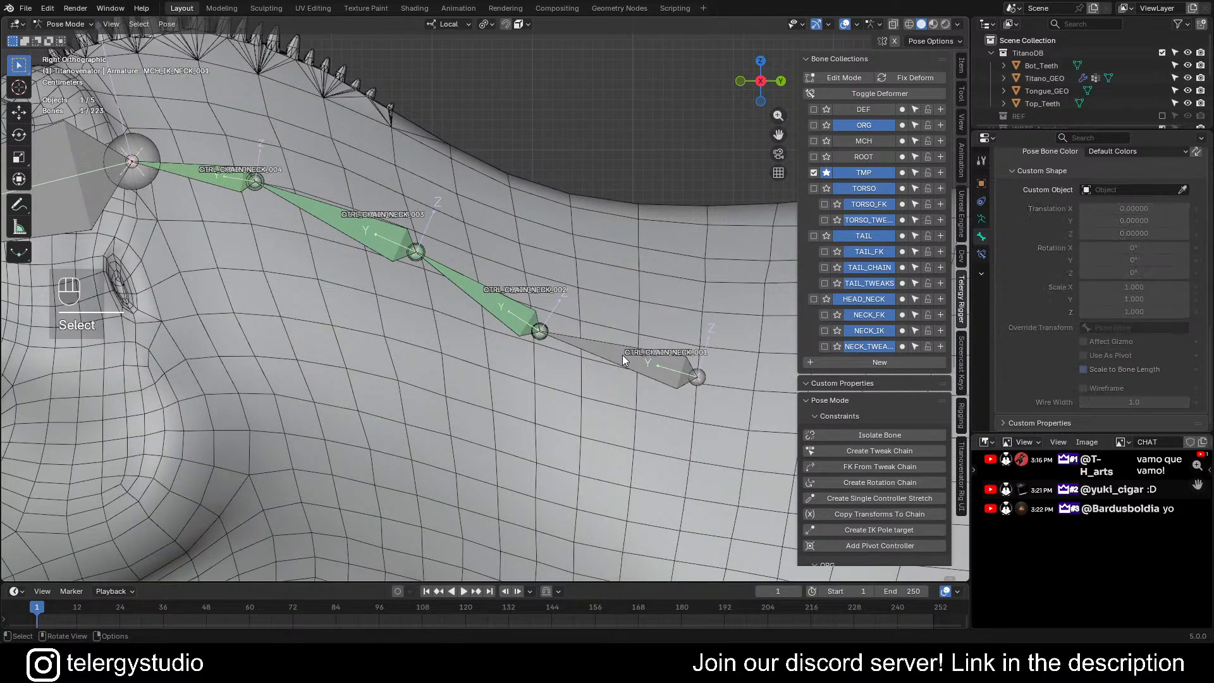
scroll(622, 355, "down", 1)
scroll(622, 361, "down", 2)
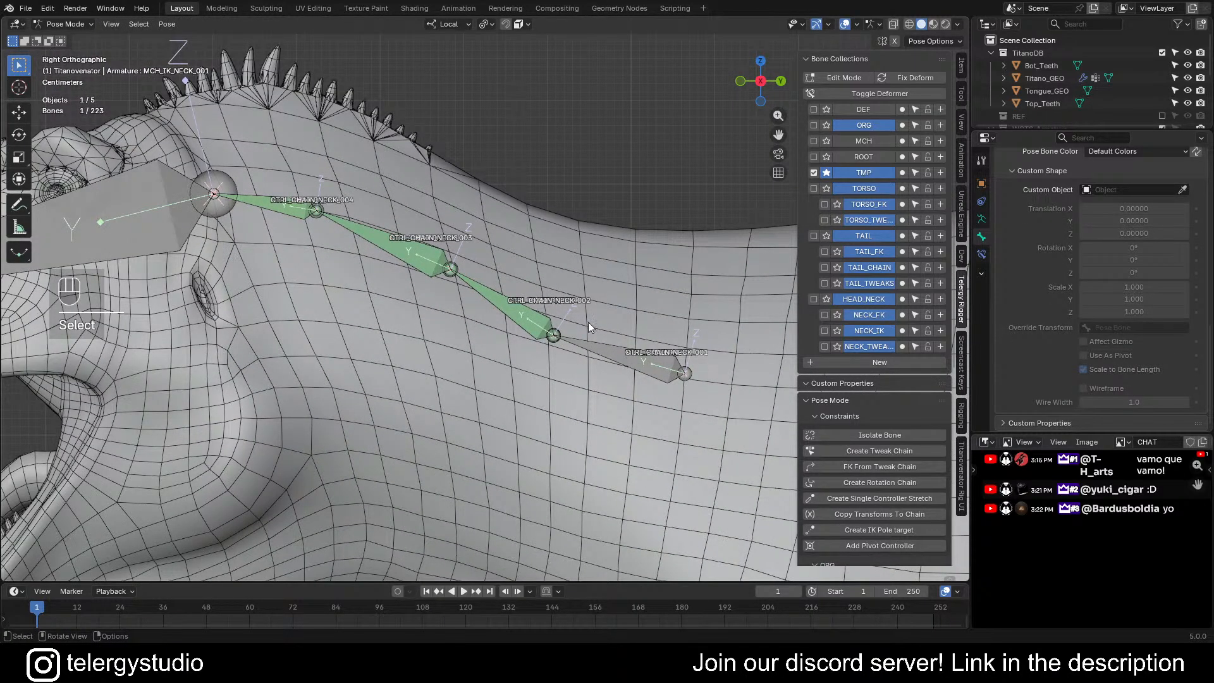
middle_click_drag(556, 274, 610, 264, "shift")
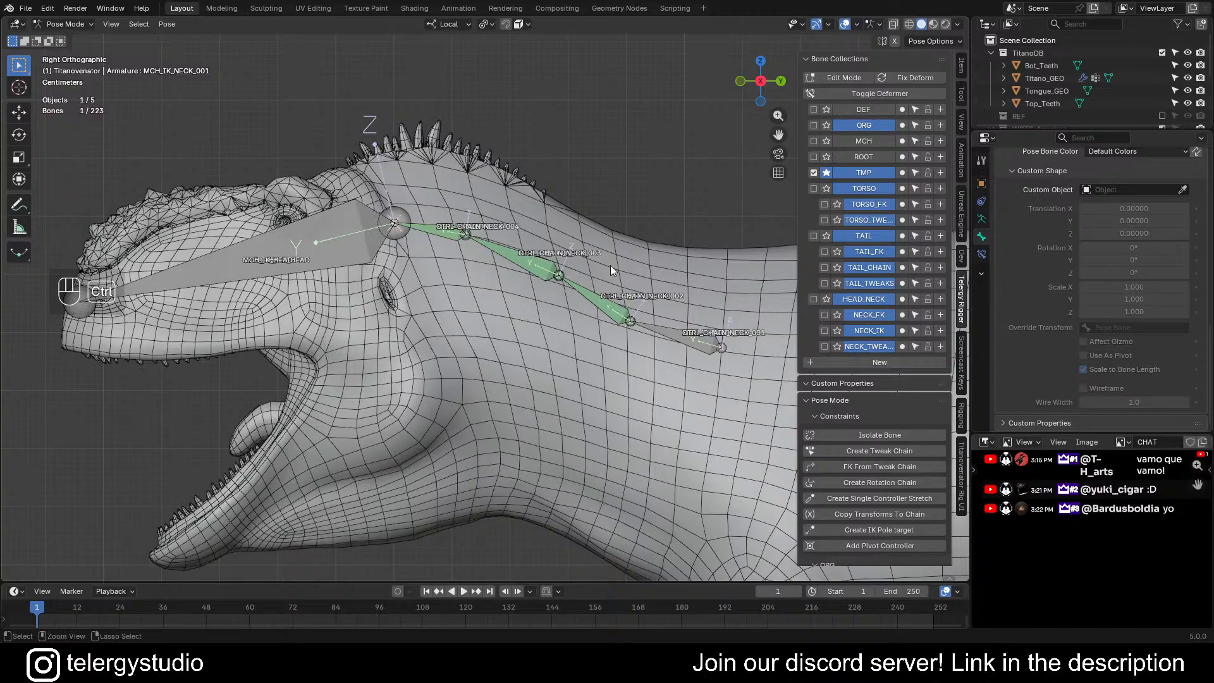
key("ctrl+f")
type("TWEAK")
key("Return")
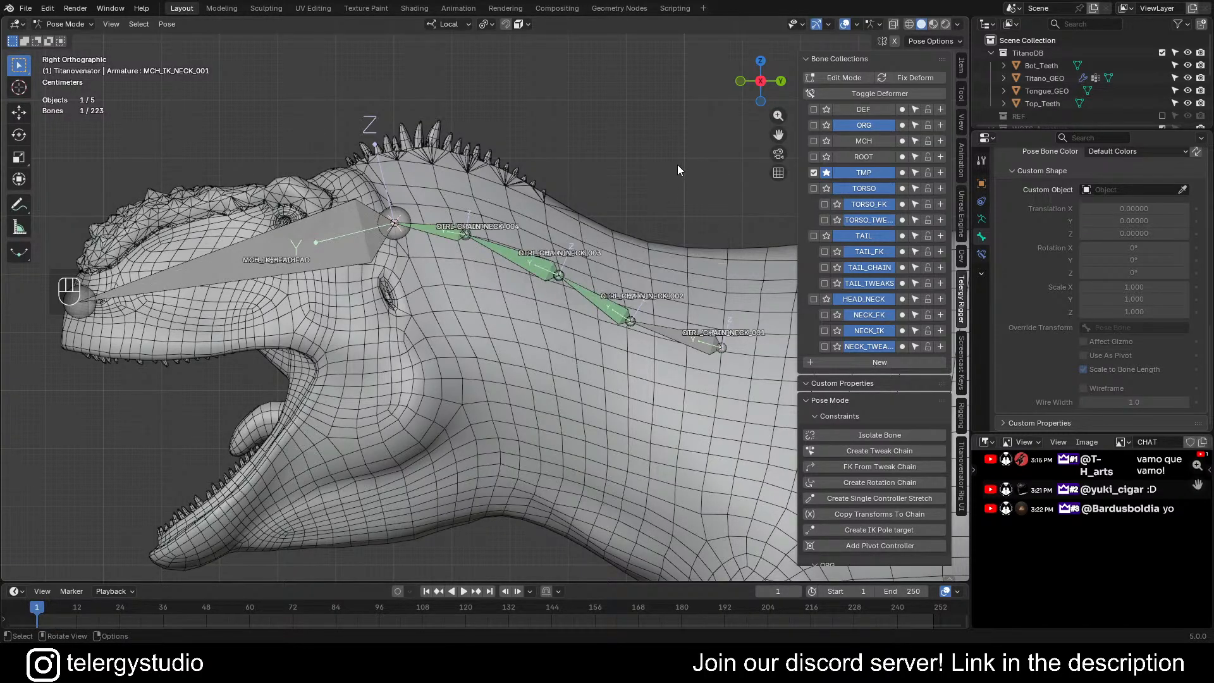
- Select all visible head and neck bones and give them the bone color 09 - Theme Color Set, copied from CTRL_FK_HEAD
key("a")
left_click(261, 270)
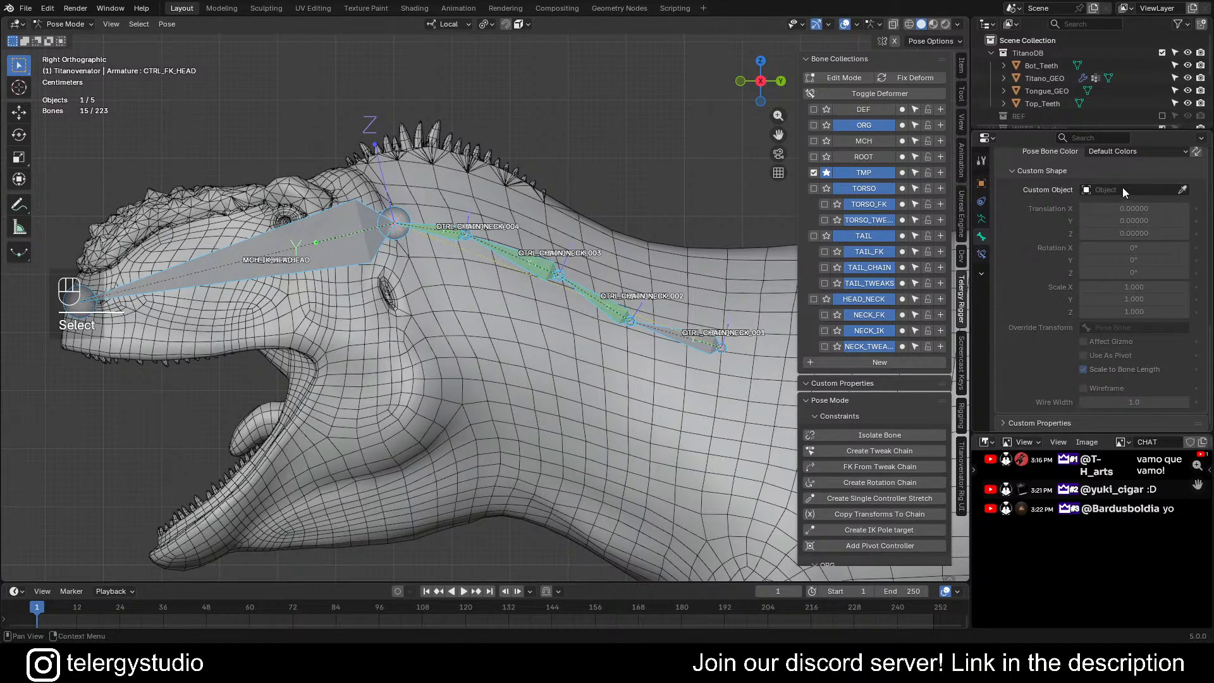
scroll(1068, 296, "up", 6)
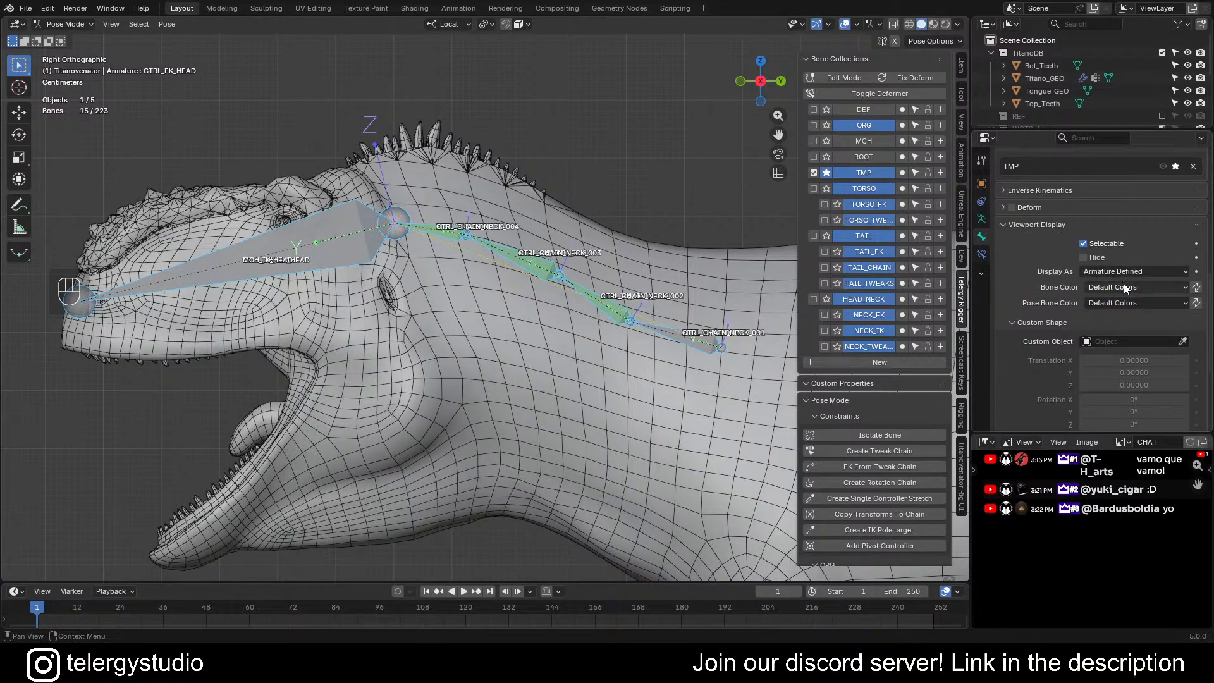
left_click(1125, 288)
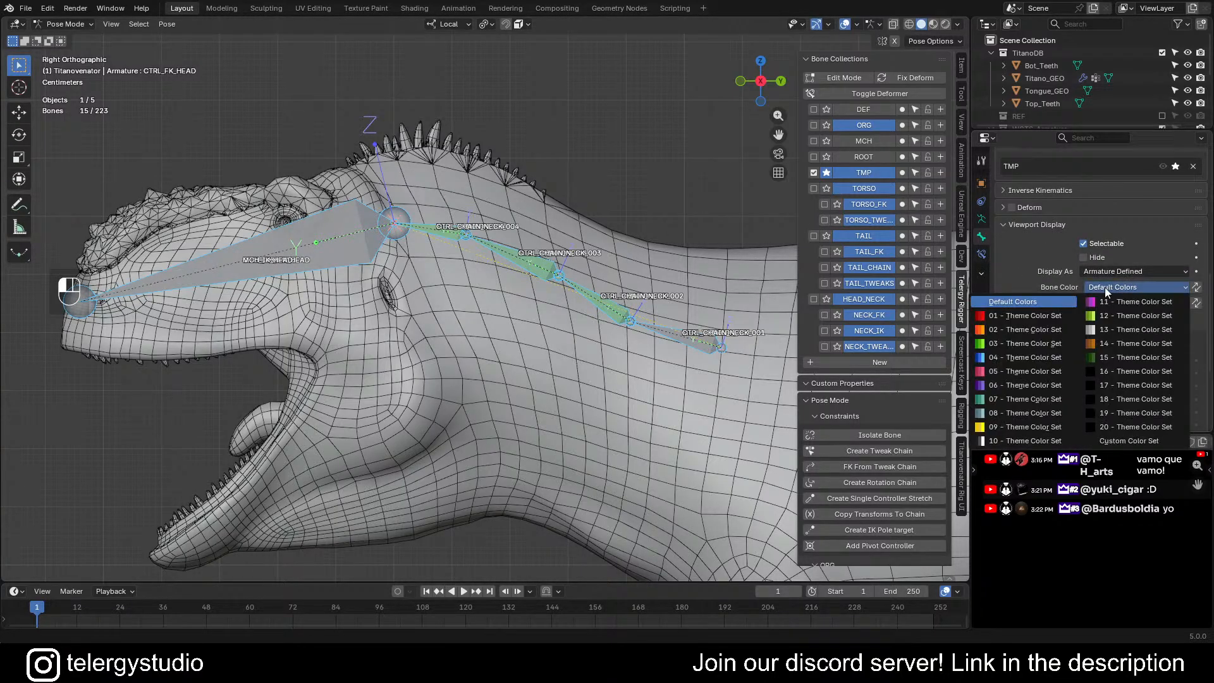
left_click(1015, 429)
left_click(1196, 288)
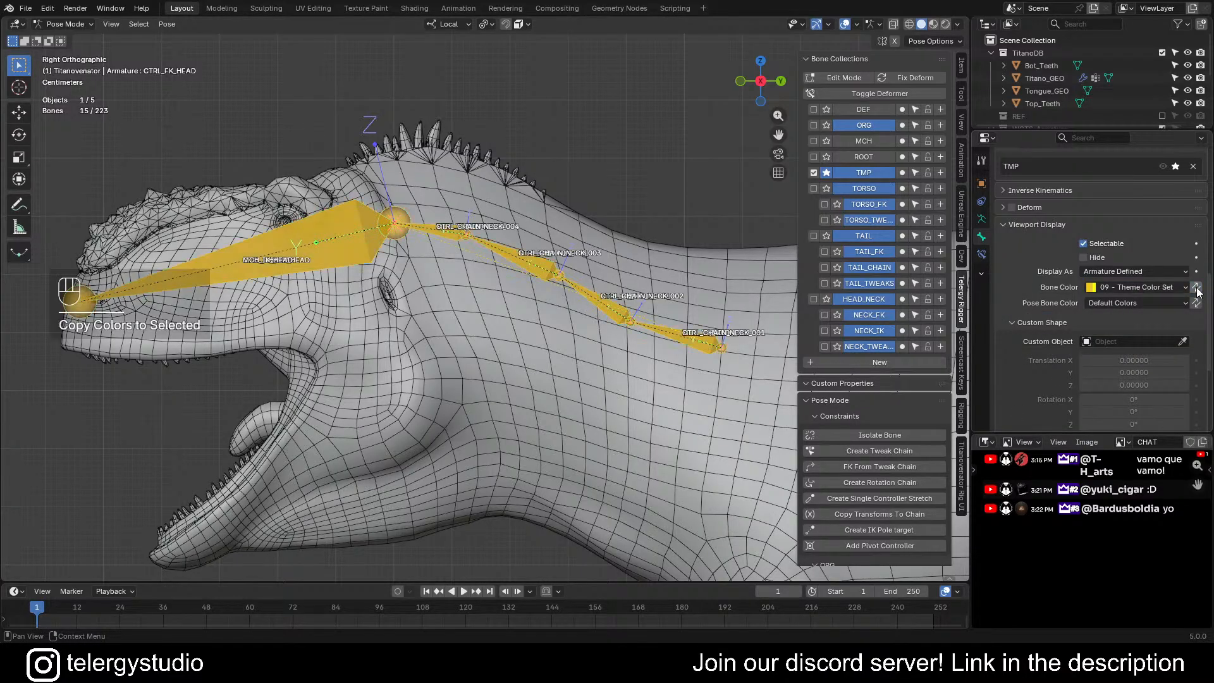
scroll(379, 214, "down", 4)
middle_click_drag(379, 214, 389, 152, "shift")
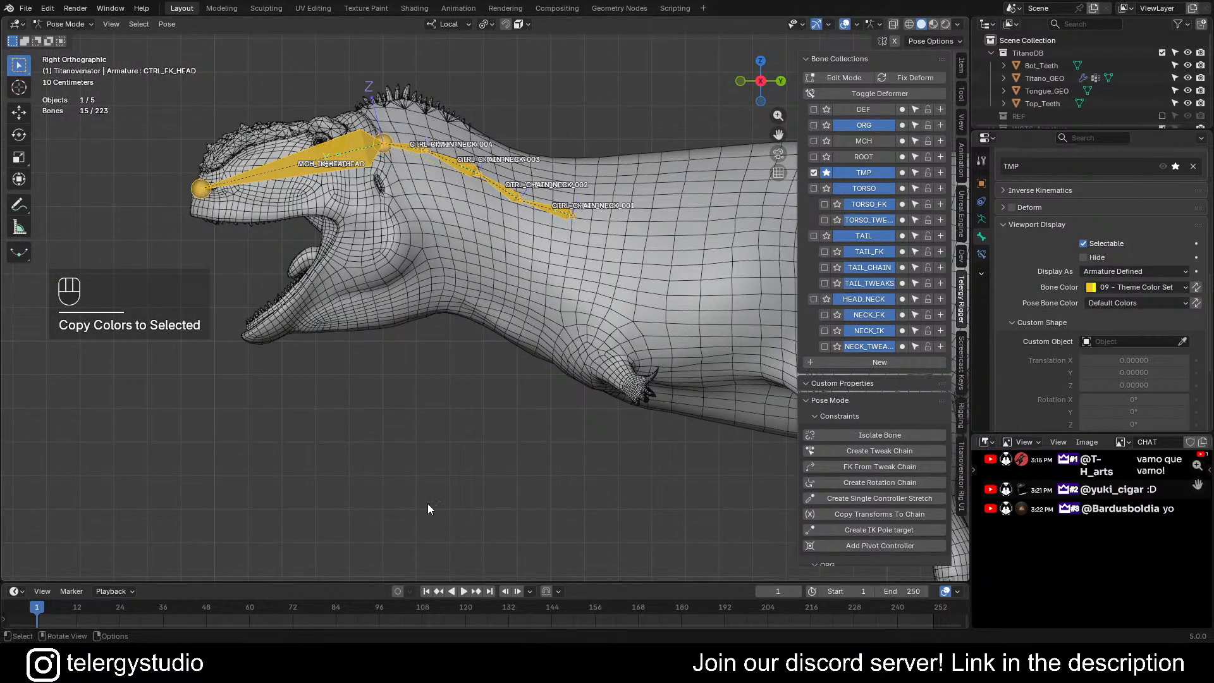
middle_click_drag(498, 253, 553, 230, "shift")
scroll(552, 229, "up", 8)
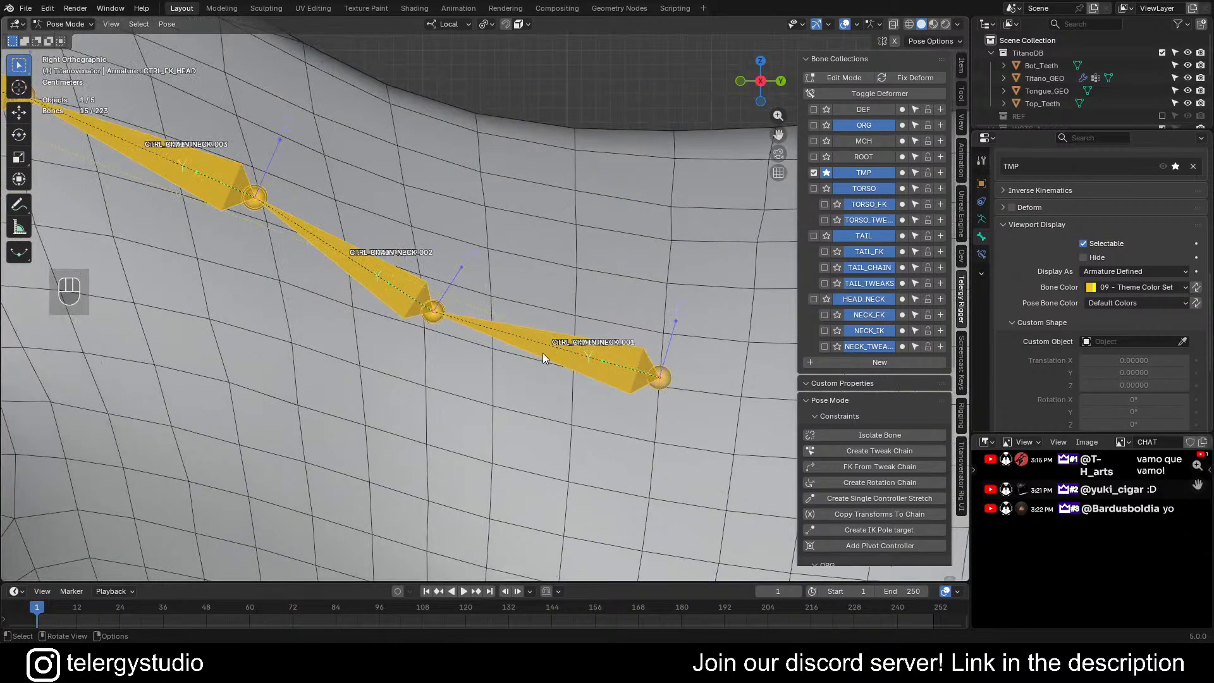
left_click(554, 355)
scroll(530, 286, "down", 4)
key("ctrl+f")
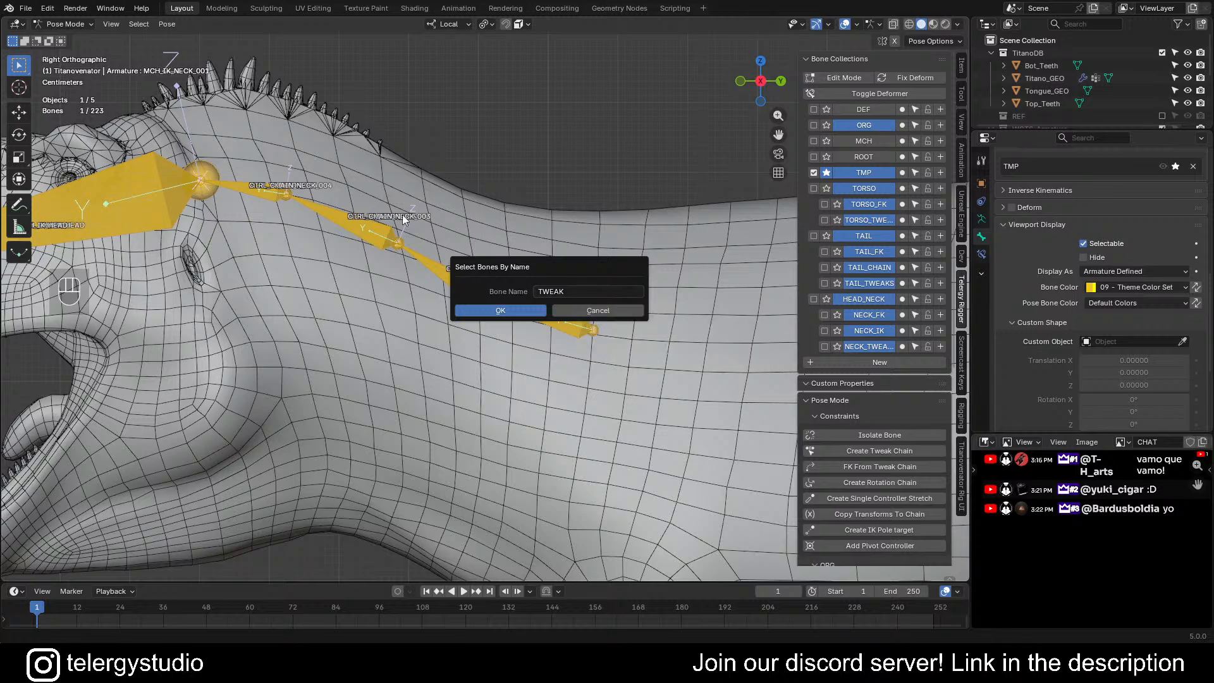
- Select the four overlapping neck chain controls CTRL_CHAIN_NECK_004, 003, 002 and 001, making 001 active
left_click(253, 192, "alt")
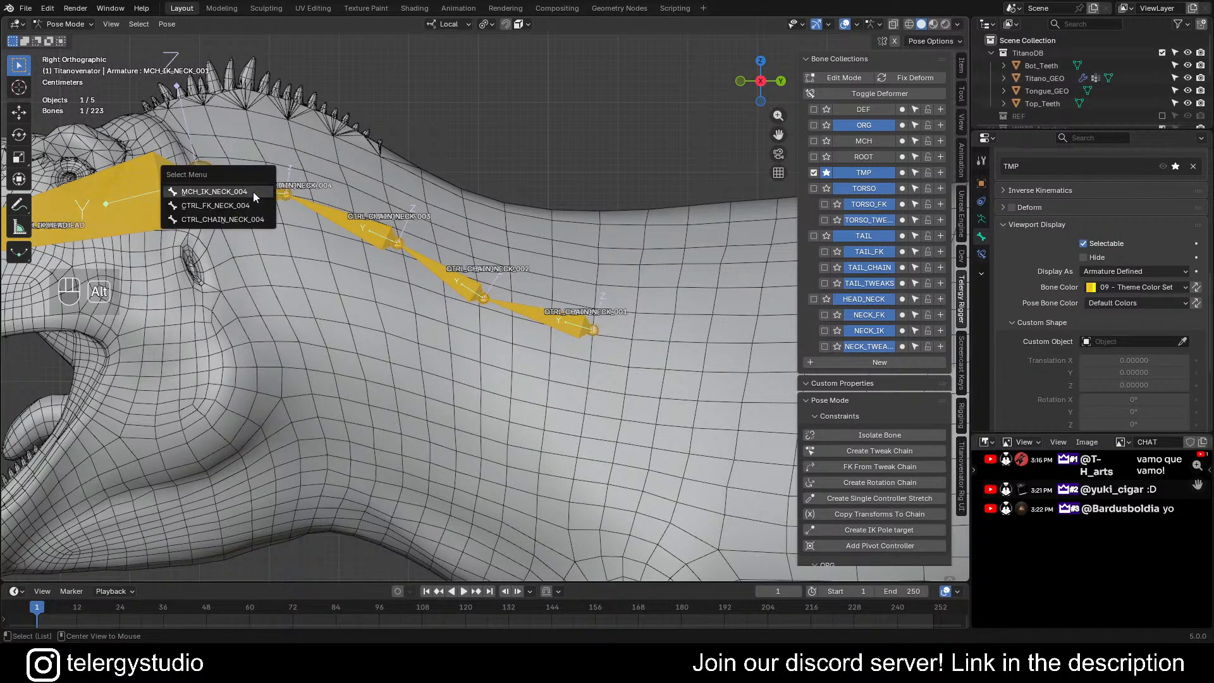
left_click(241, 219)
left_click(365, 223, "alt+shift")
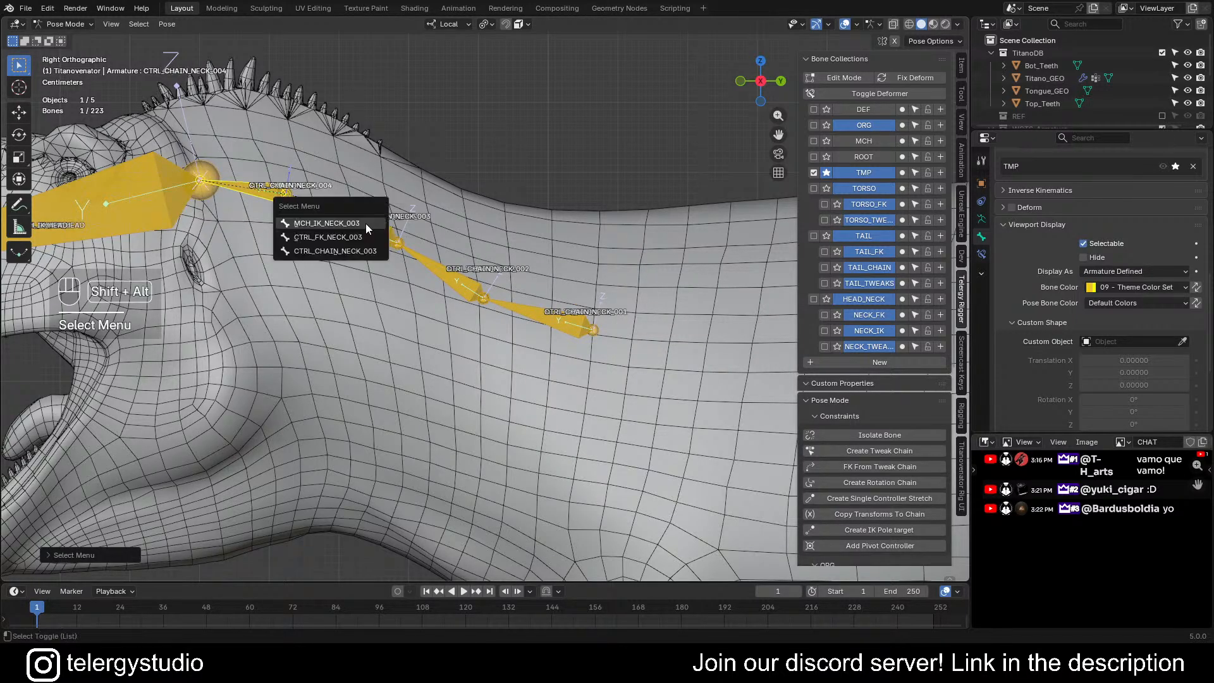
left_click(326, 251)
left_click(441, 275, "alt+shift")
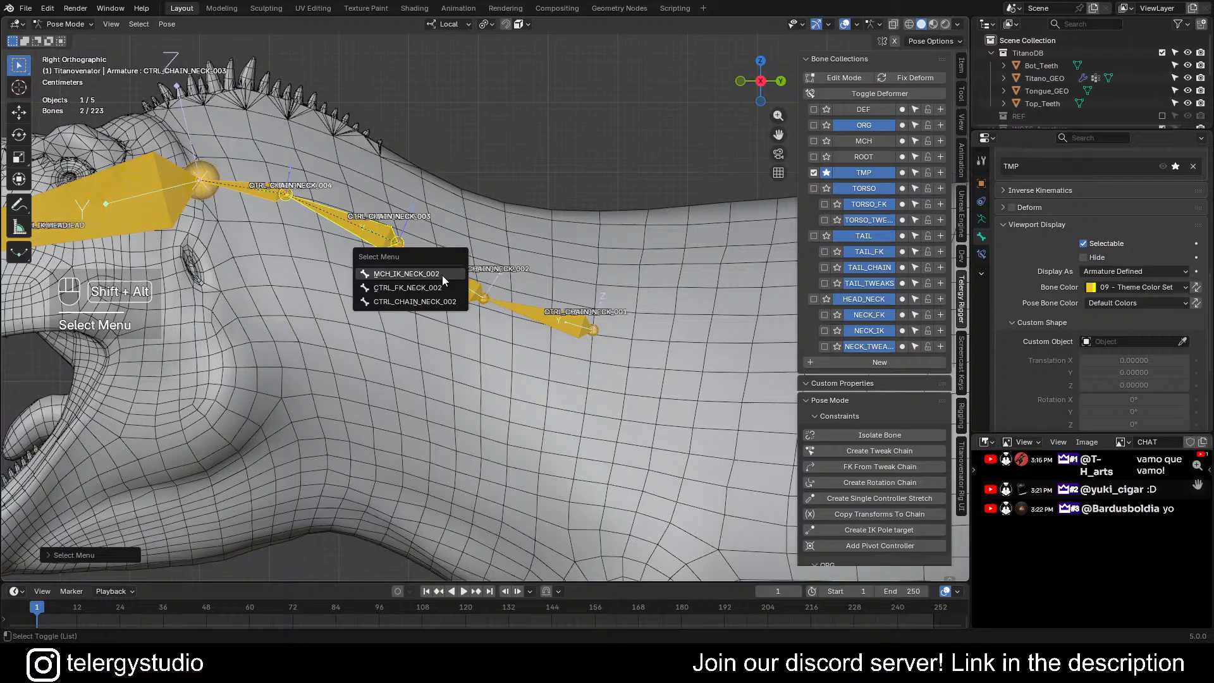
left_click(413, 305)
left_click(539, 317, "alt+shift")
left_click(488, 347)
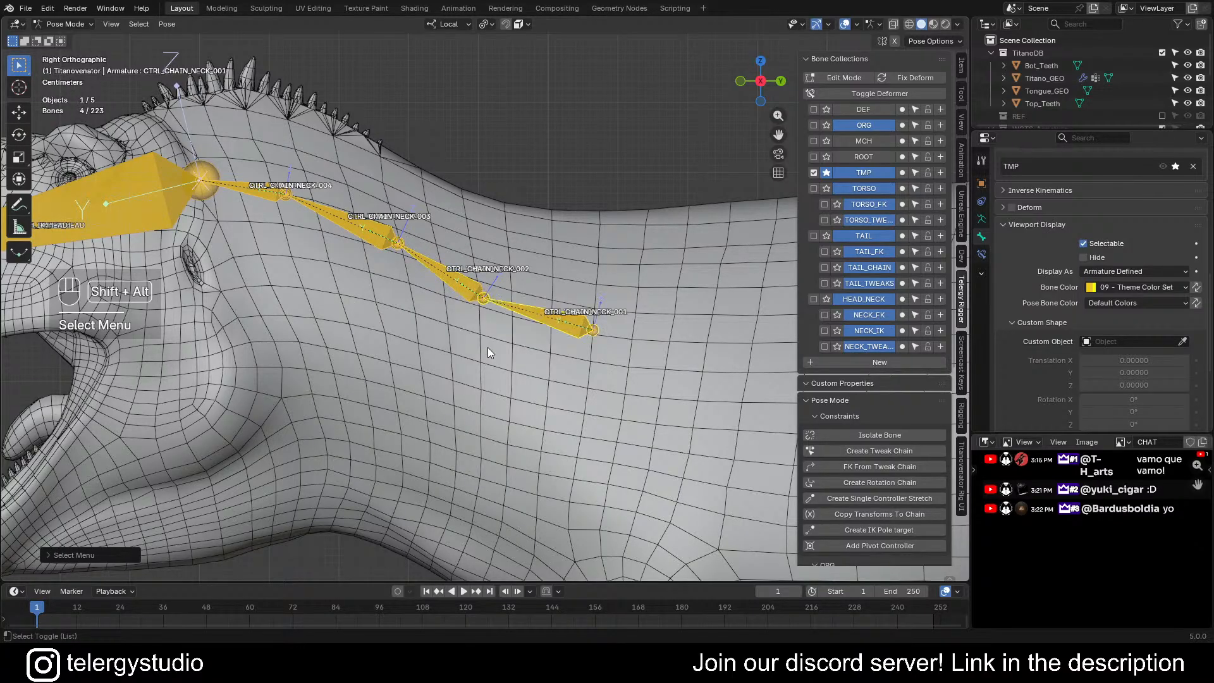
- Assign WGT-Armature_CTRL_CHAIN_TAIL_001 as the custom shape of all selected neck chain controls
scroll(500, 261, "down", 3)
scroll(499, 260, "down", 1)
middle_click_drag(496, 238, 530, 229, "shift")
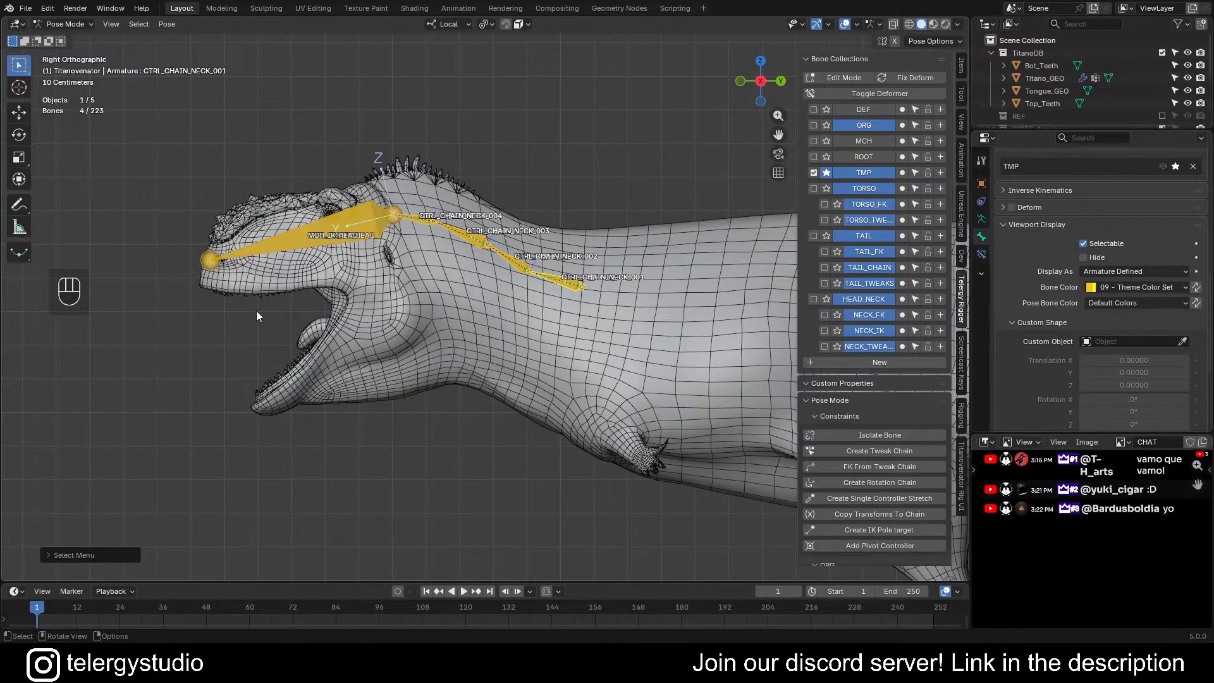
middle_click_drag(596, 172, 570, 177, "shift")
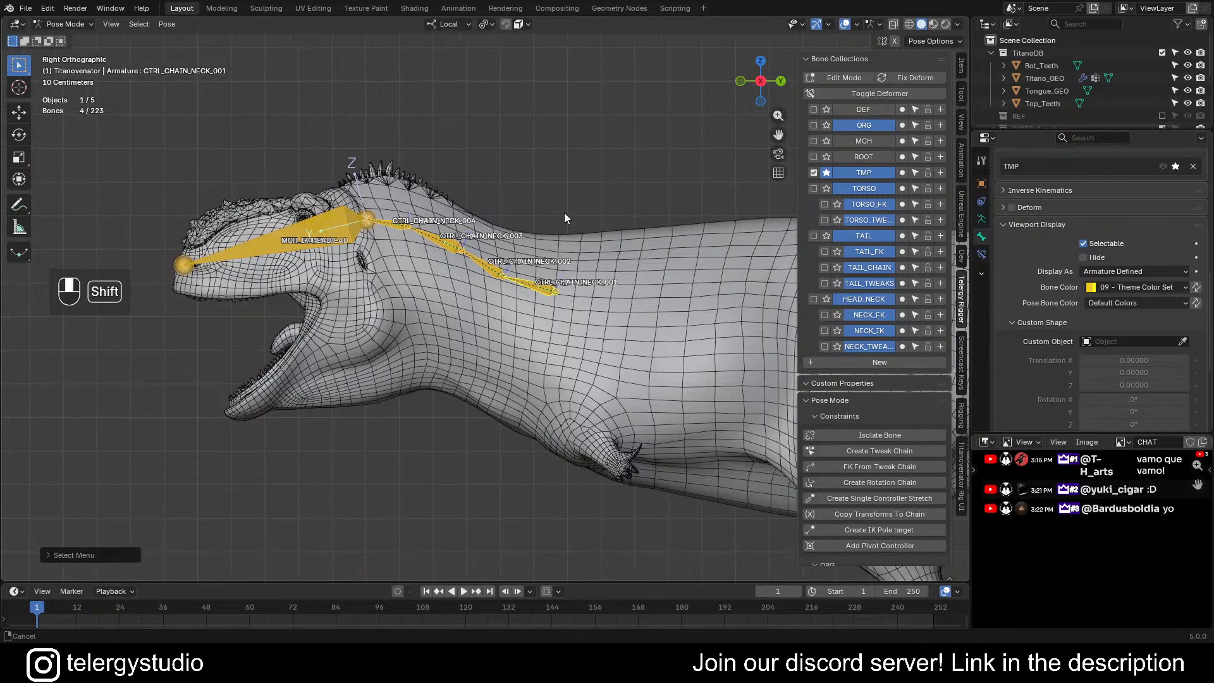
left_click(1117, 340)
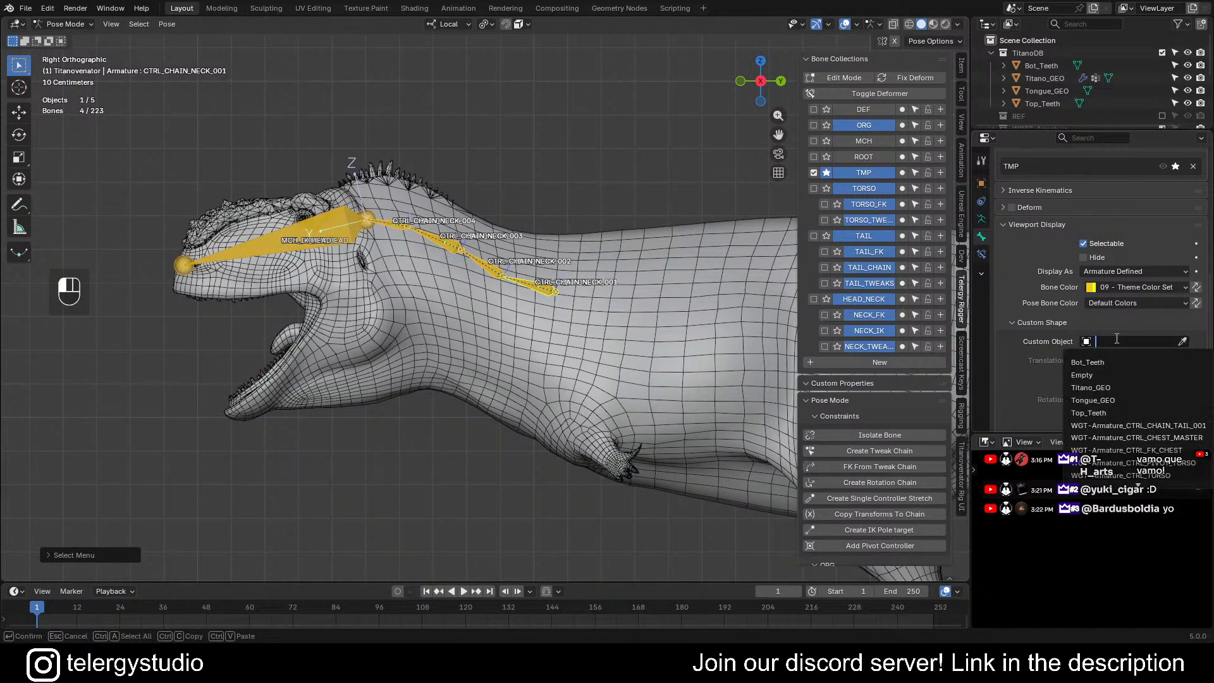
type("chain")
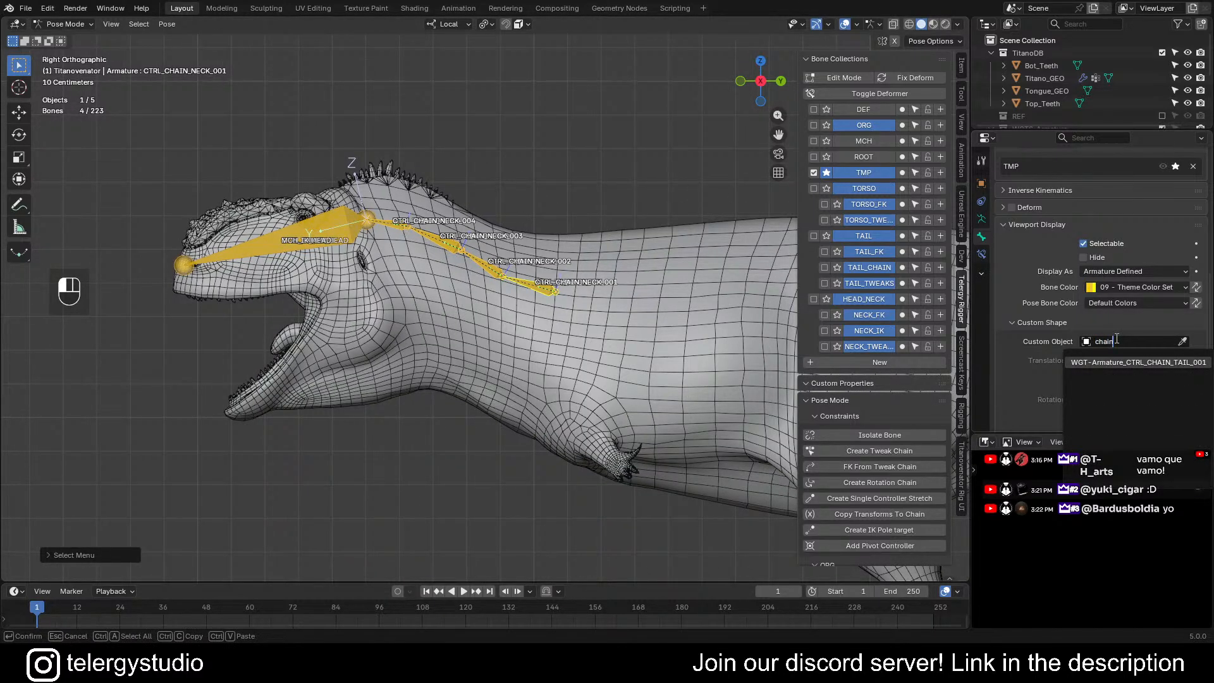
key("alt")
left_click(1144, 362)
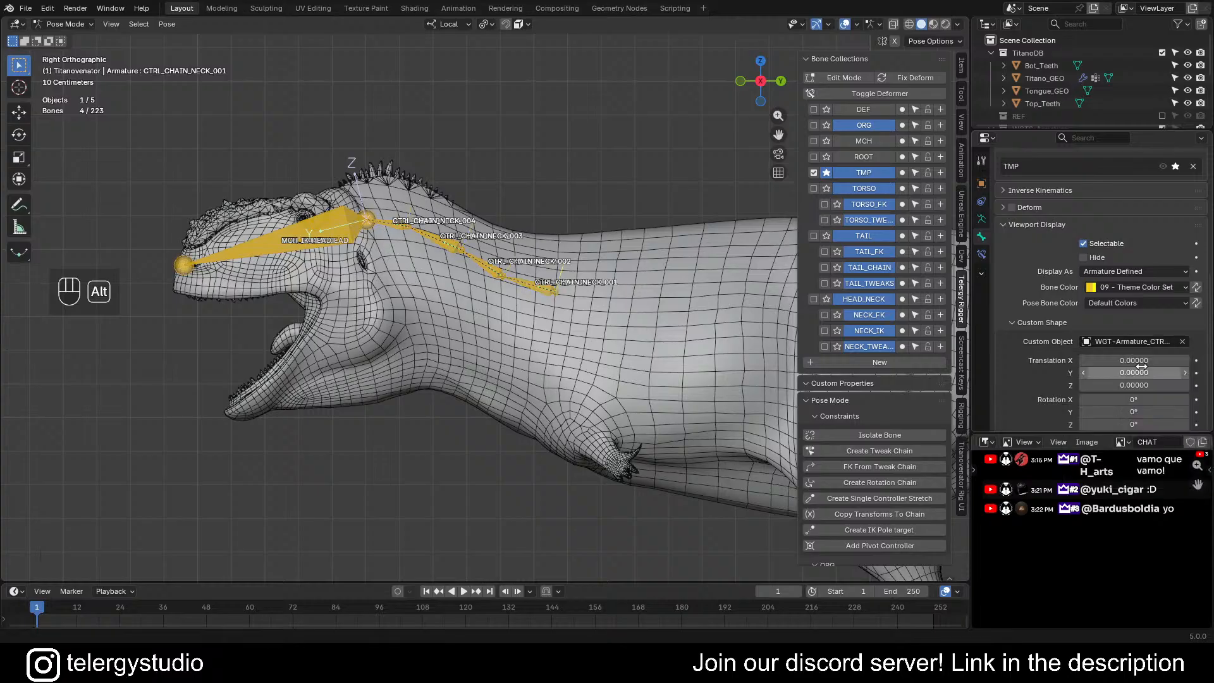
mouse_move(522, 223)
middle_mouse_down()
mouse_move(601, 237)
mouse_move(446, 237)
mouse_move(518, 225)
mouse_move(507, 225)
middle_mouse_up()
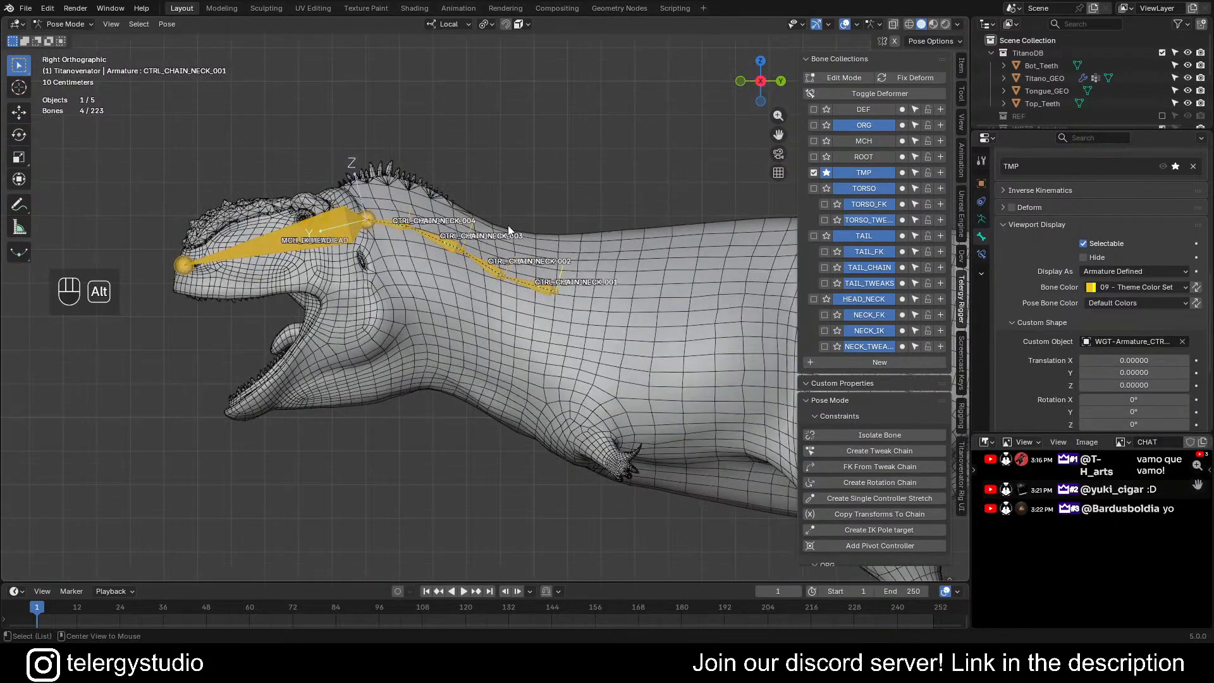
- Enable Wireframe for the custom shapes of all selected neck chain controls and set their wire width to 2.0
scroll(1062, 397, "down", 6)
left_click(1084, 388, "alt")
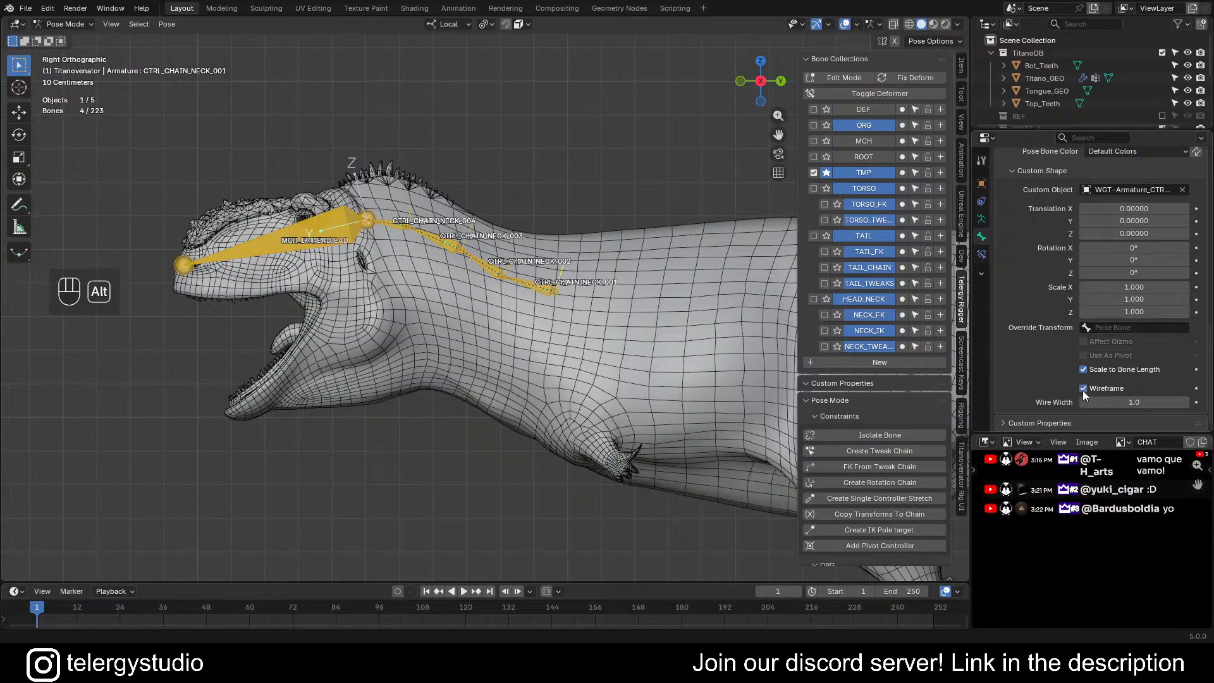
left_click(1105, 402)
type("2")
key("Return")
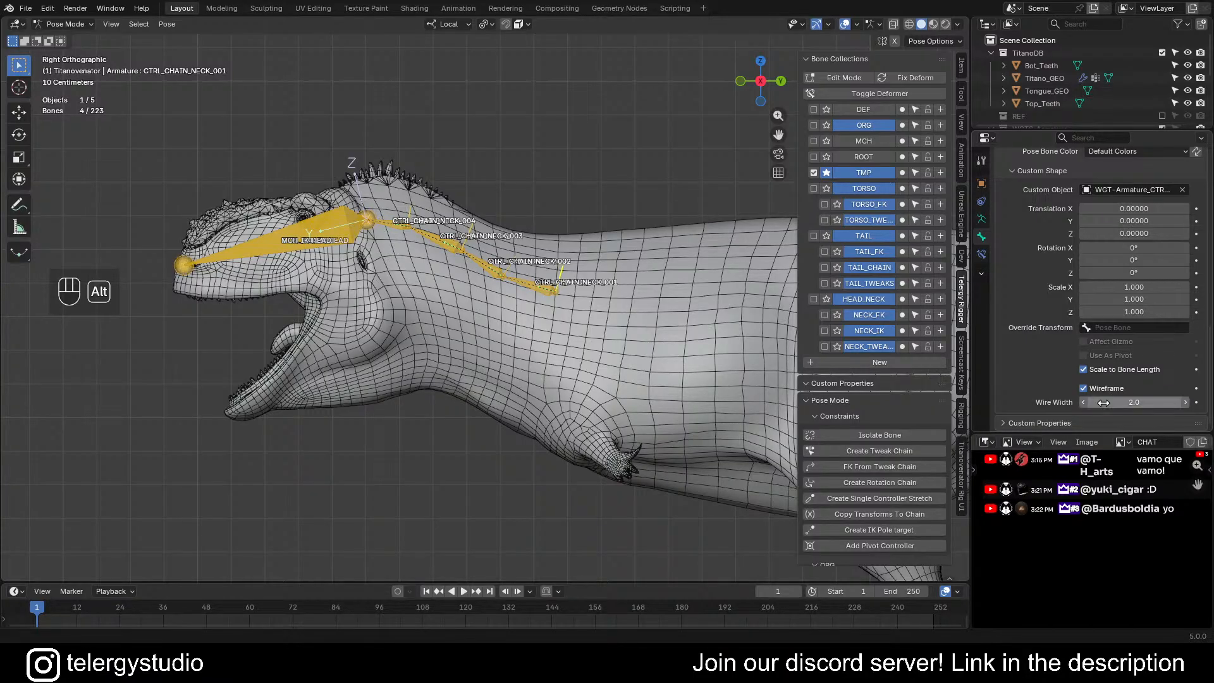
key("alt+Return")
key("alt+Return")
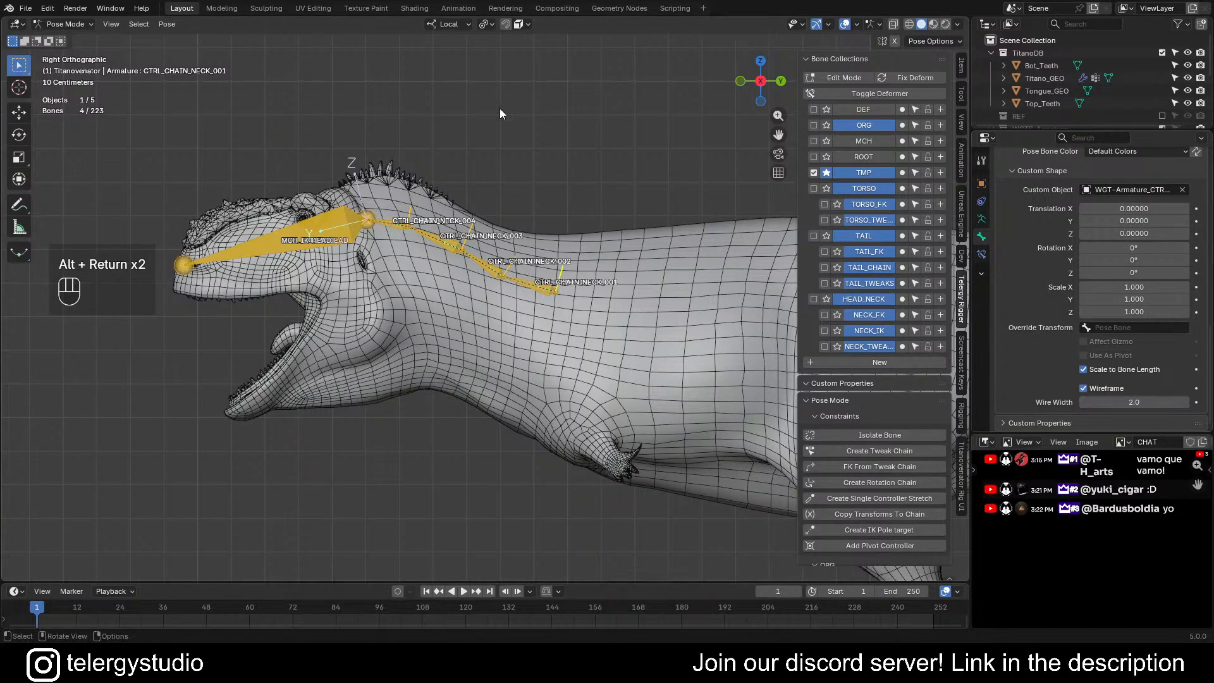
- Select the eight overlapping FK and IK neck bones along the neck, making MCH_IK_NECK_003 active
scroll(497, 199, "up", 5)
middle_click_drag(464, 250, 857, 252)
scroll(670, 173, "down", 4)
middle_click_drag(622, 191, 612, 170, "shift")
scroll(648, 283, "up", 6)
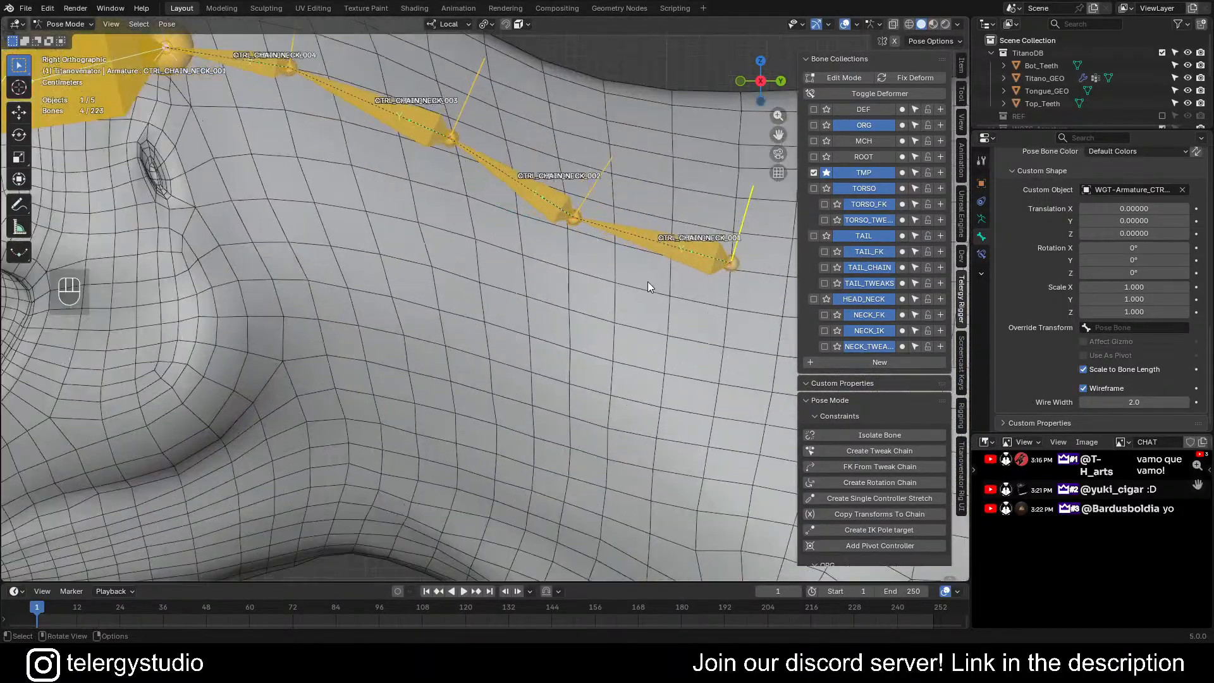
scroll(616, 221, "down", 3)
left_click_drag(616, 220, 581, 195)
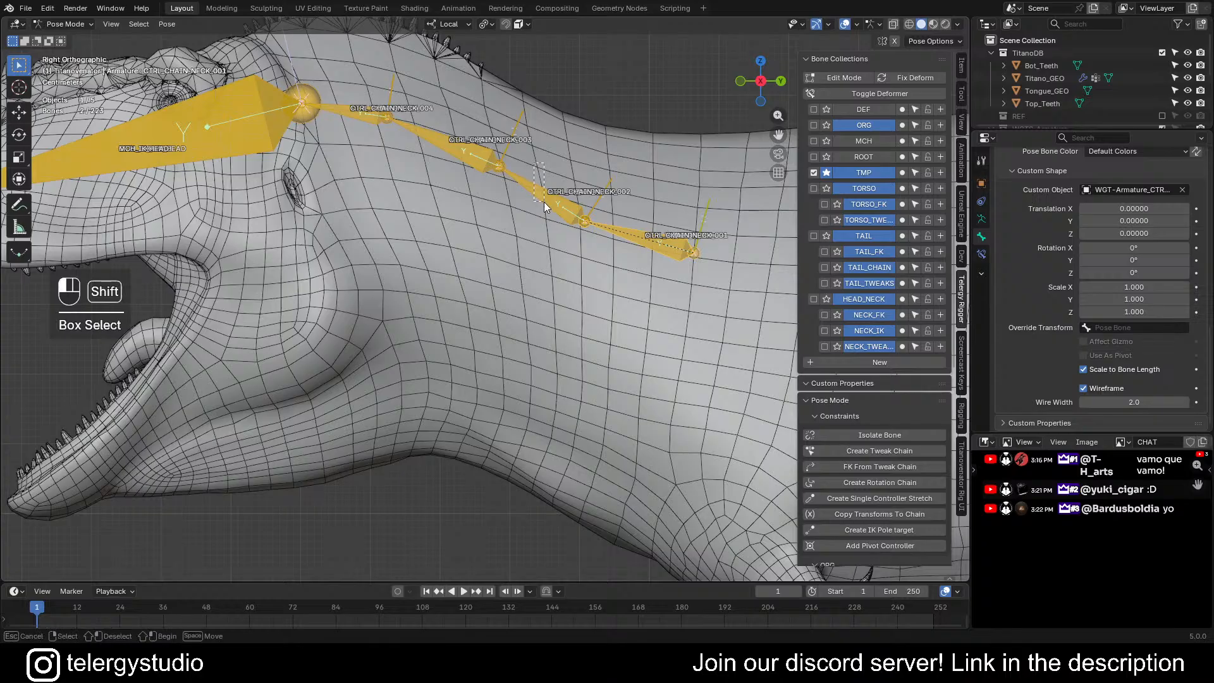
left_click_drag(448, 125, 415, 161, "shift")
left_click_drag(344, 90, 352, 147, "shift")
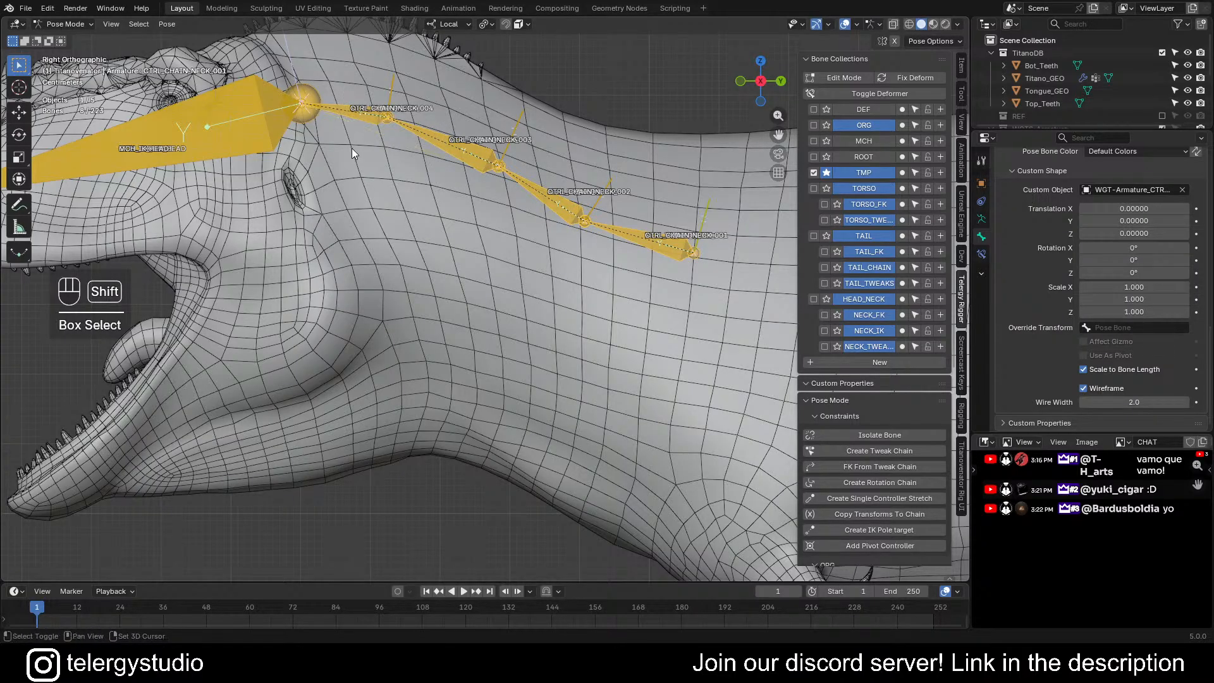
middle_click_drag(475, 124, 474, 238, "shift")
left_click(447, 260, "shift")
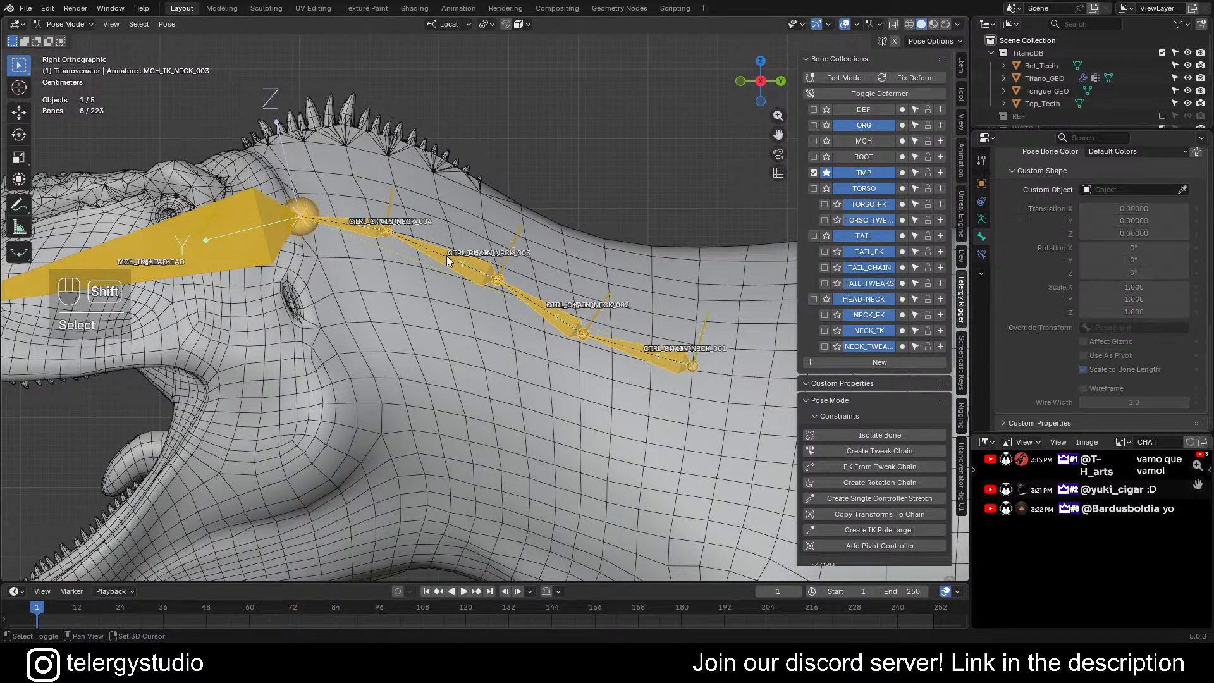
- Give all selected neck bones the custom shape WGT-Armature_CTRL_FK_CHEST with Wireframe enabled and a wire width of 2.0
left_click(1129, 190)
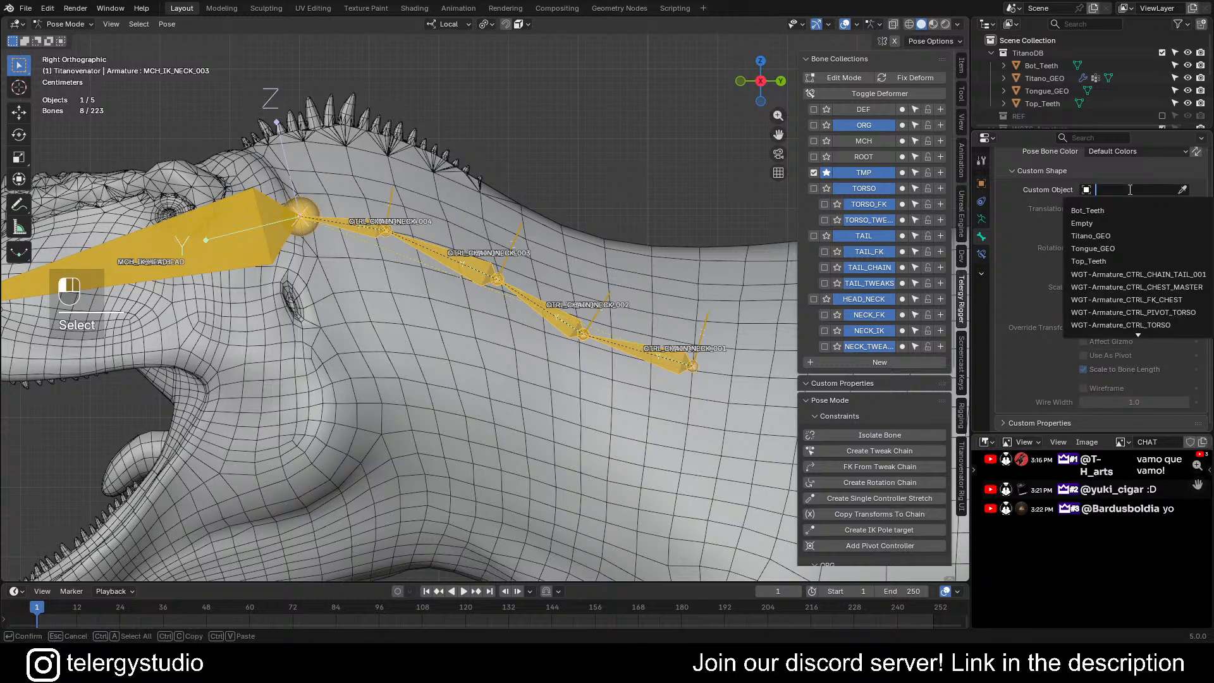
left_click(1148, 298, "alt")
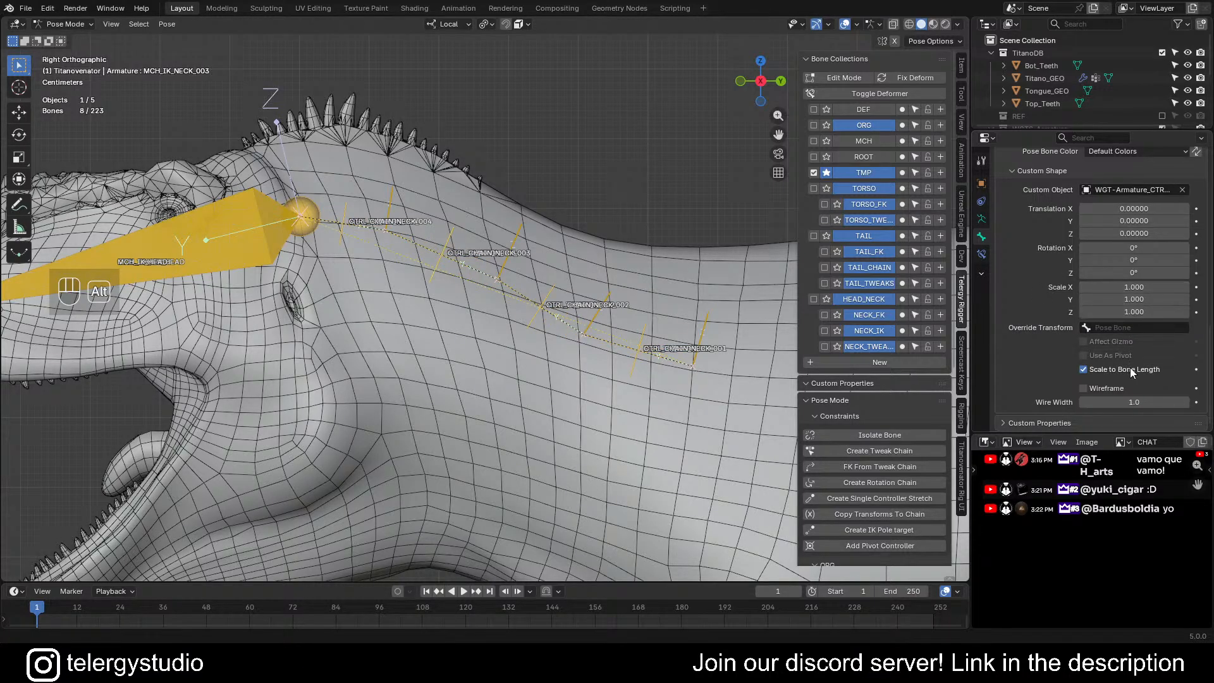
left_click(1084, 388)
left_click_drag(1097, 402, 1107, 401)
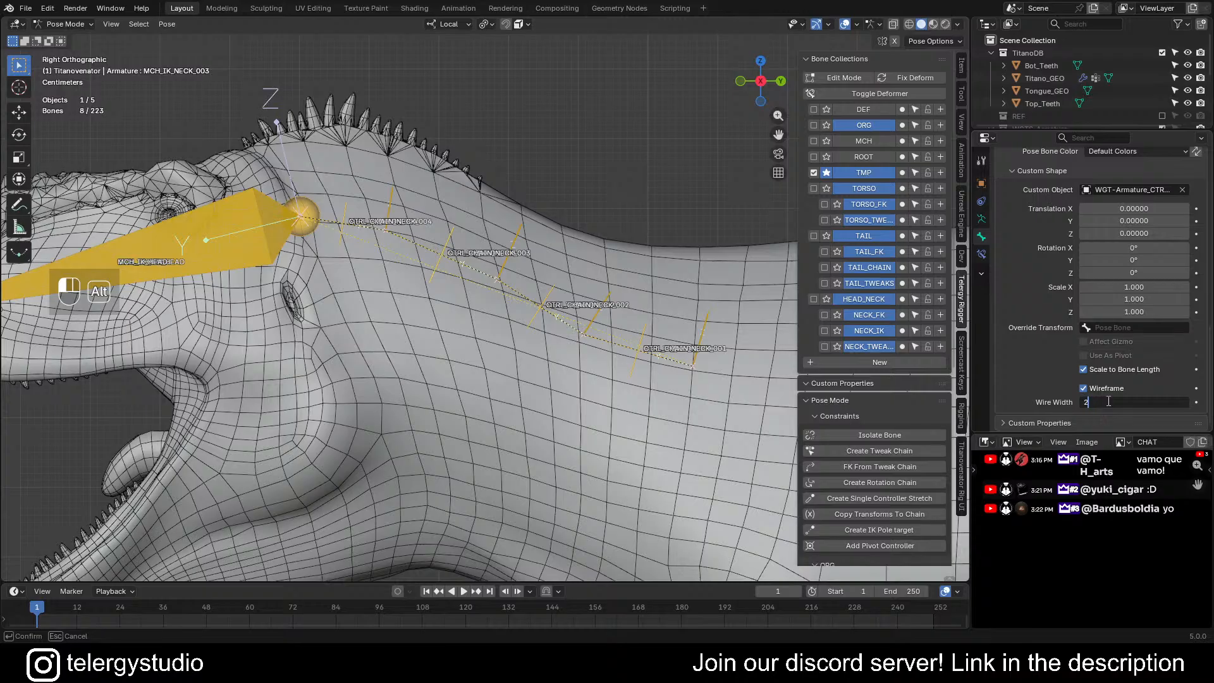
key("alt+Return")
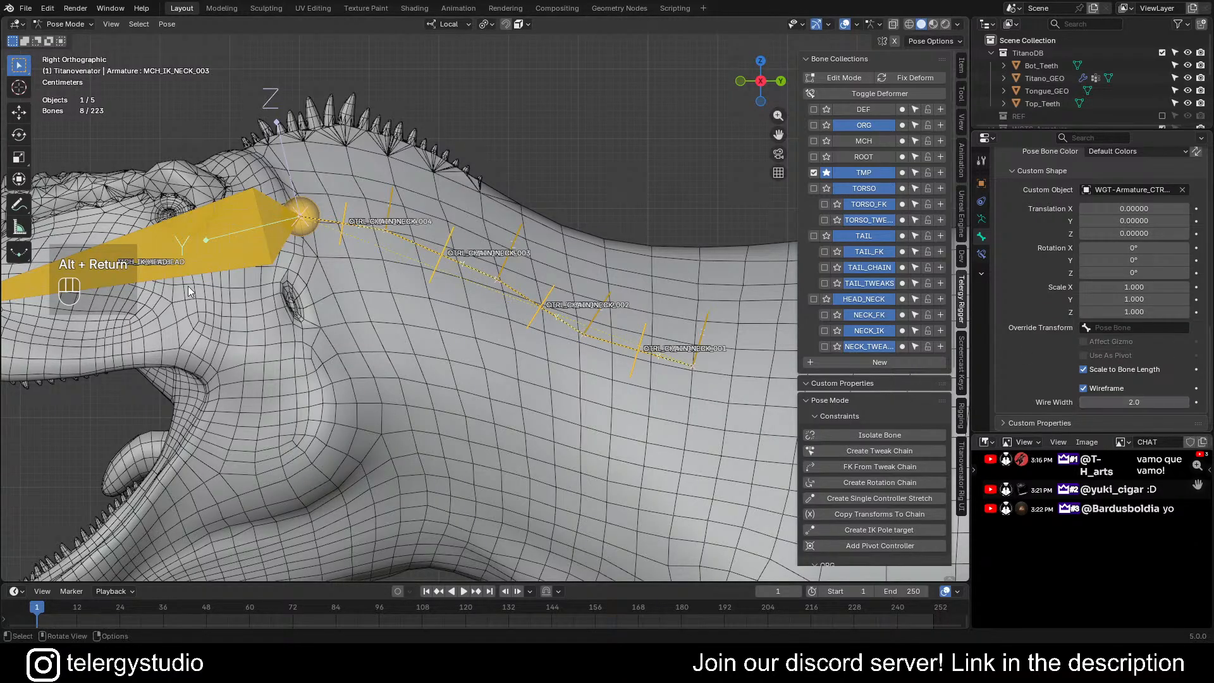
- Deselect all bones and cycle through the overlapping head bones until CTRL_FK_HEAD is selected
scroll(265, 288, "down", 5)
middle_click_drag(346, 290, 404, 306)
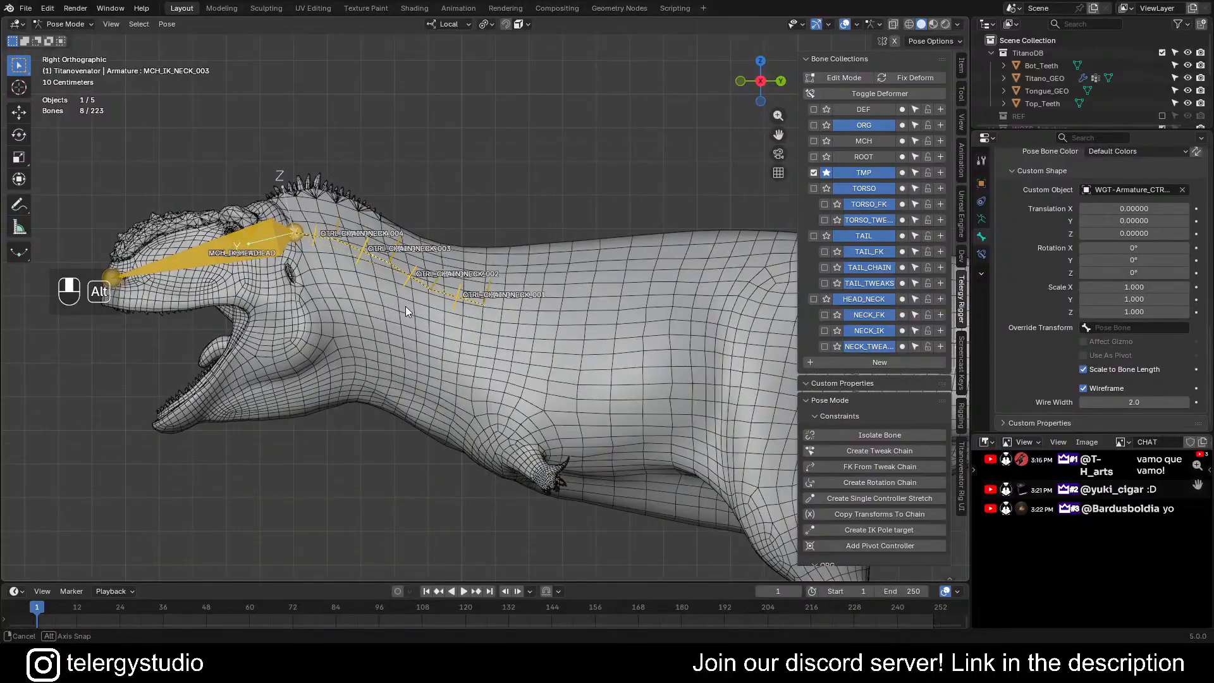
scroll(404, 302, "up", 4)
key("alt+a")
scroll(253, 191, "down", 3)
middle_click_drag(253, 190, 362, 193, "shift")
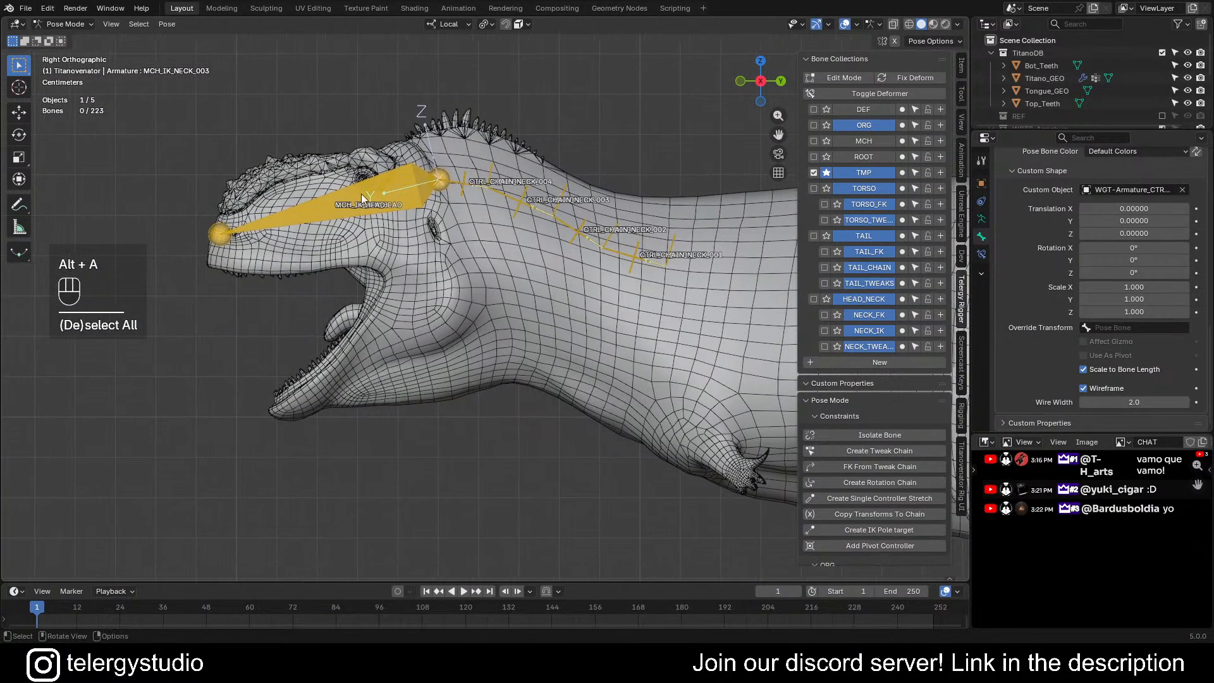
scroll(404, 207, "up", 5)
left_click(430, 210)
left_click(430, 211)
left_click(430, 210)
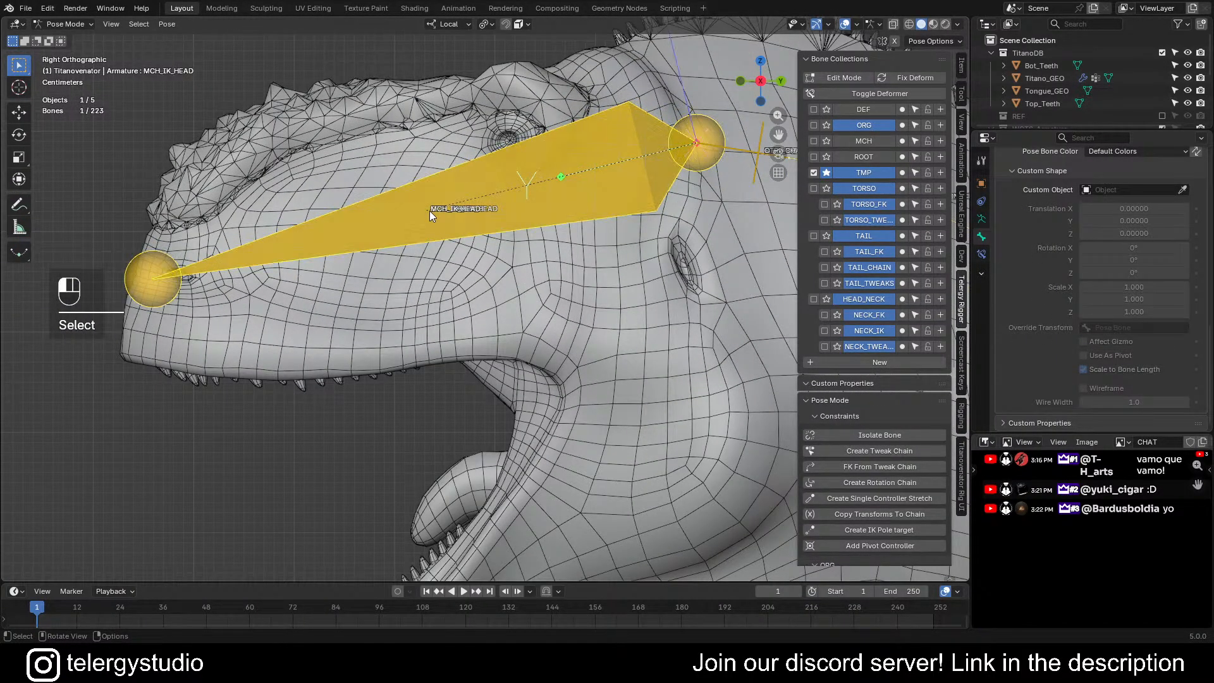
left_click(430, 211)
left_click(430, 211)
left_click(430, 210)
left_click(430, 211)
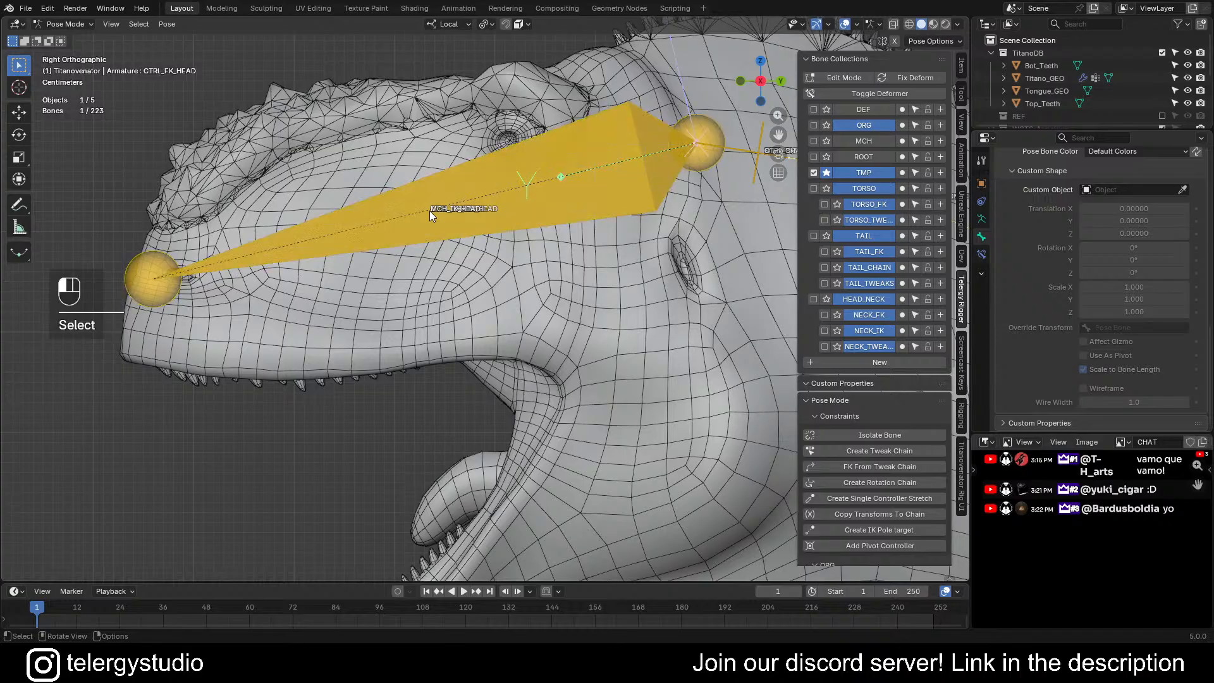
left_click(430, 210)
left_click(430, 211)
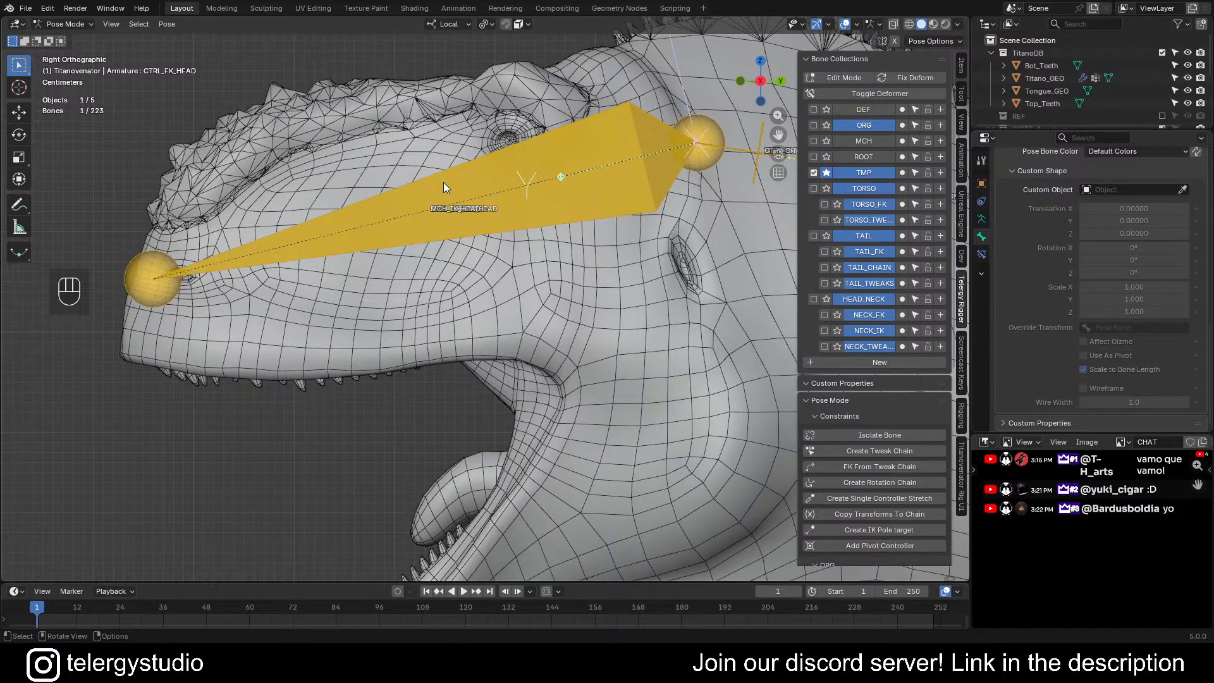
scroll(512, 175, "down", 4)
middle_click_drag(594, 187, 275, 260, "shift")
scroll(356, 226, "down", 3)
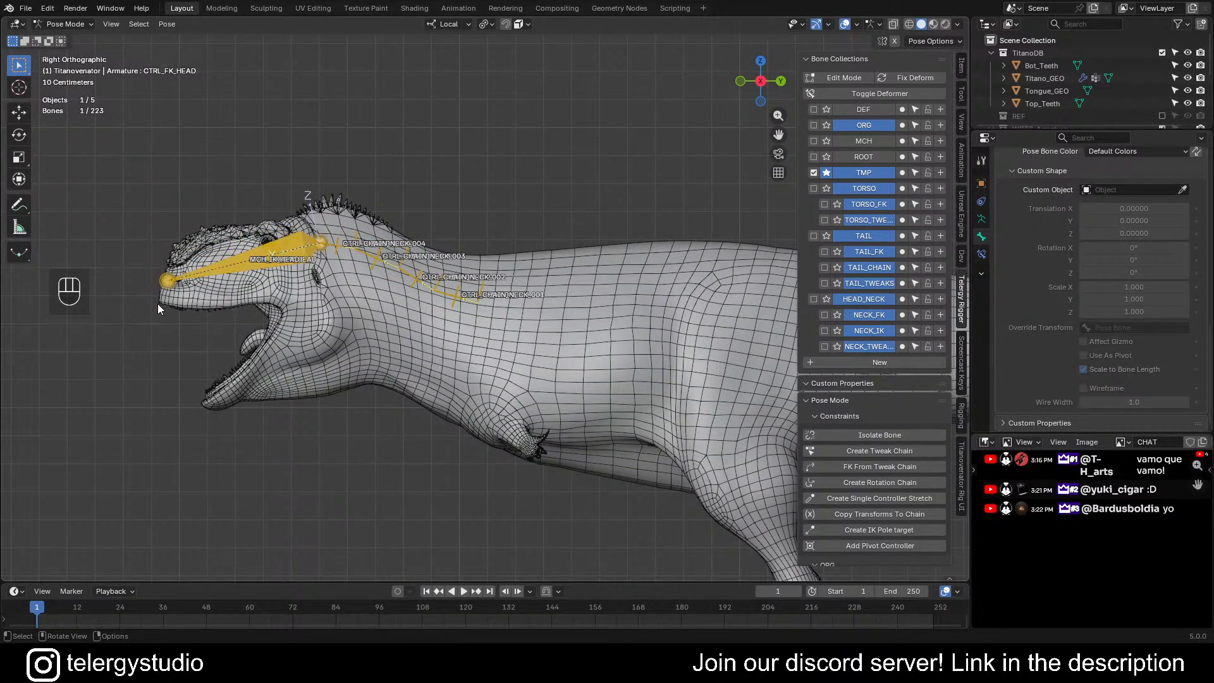
scroll(352, 200, "down", 1)
middle_click_drag(354, 237, 399, 306, "shift")
scroll(403, 296, "up", 7)
scroll(477, 287, "down", 3)
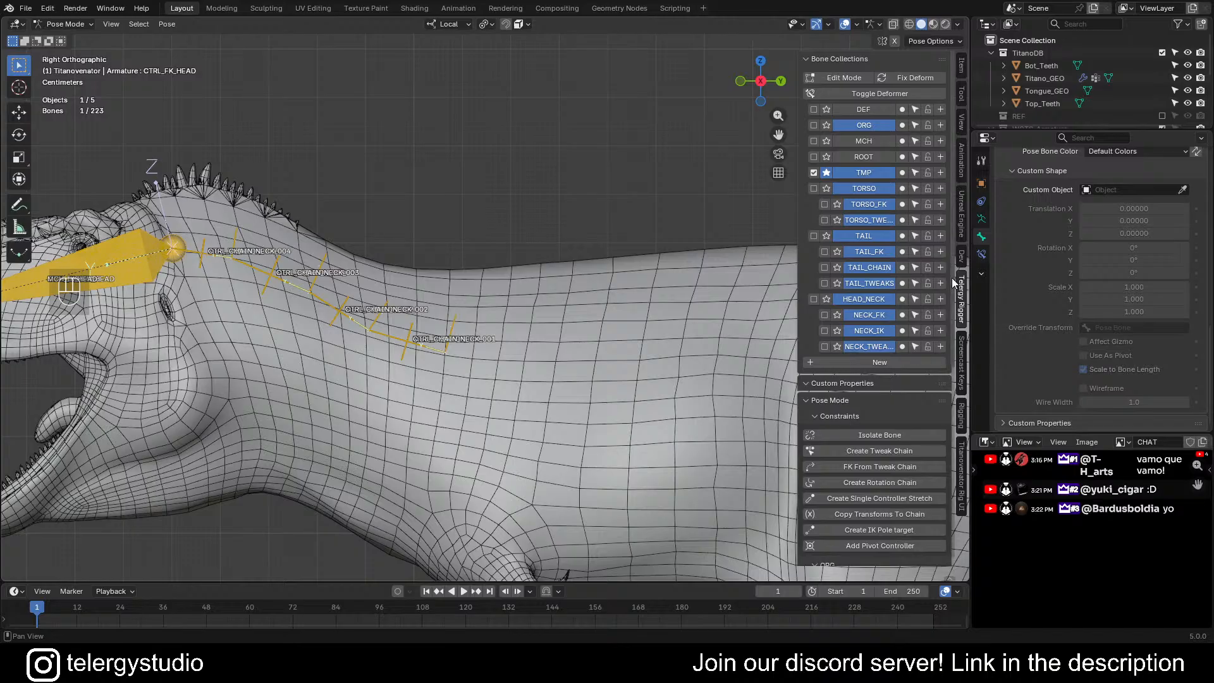
- Select the bones whose name contains FK and move them from the TMP collection to NECK_FK
key("ctrl+f")
type("TWEAK")
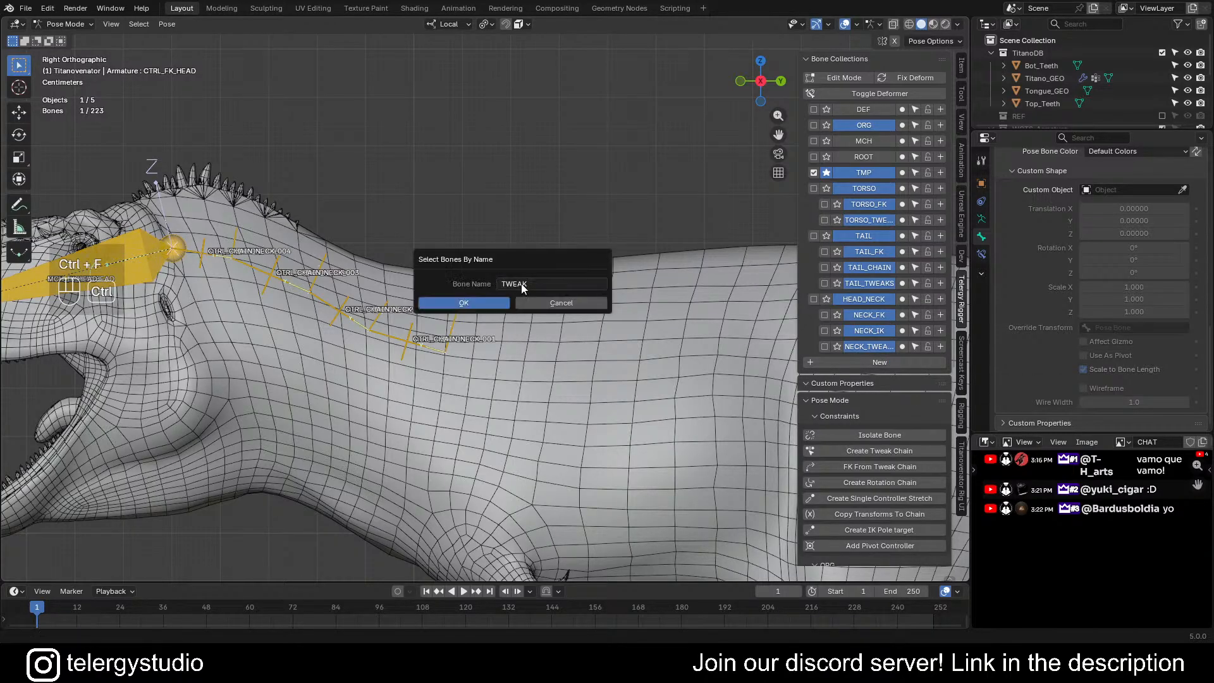
type("FK")
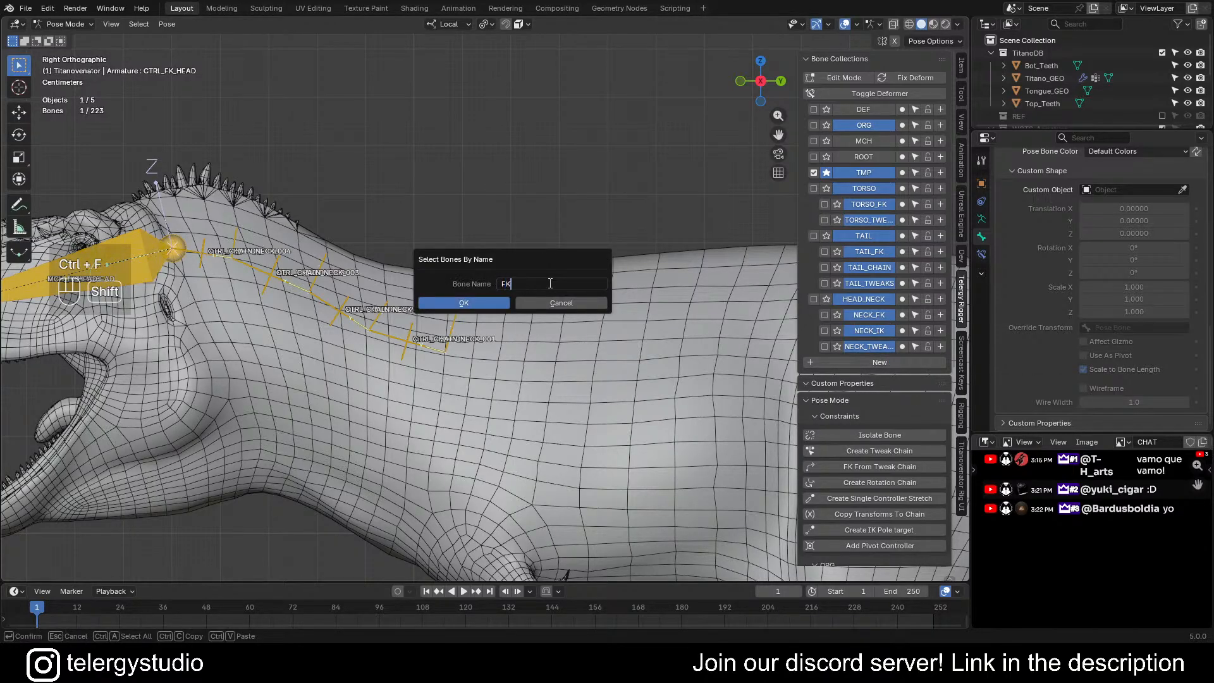
key("Return")
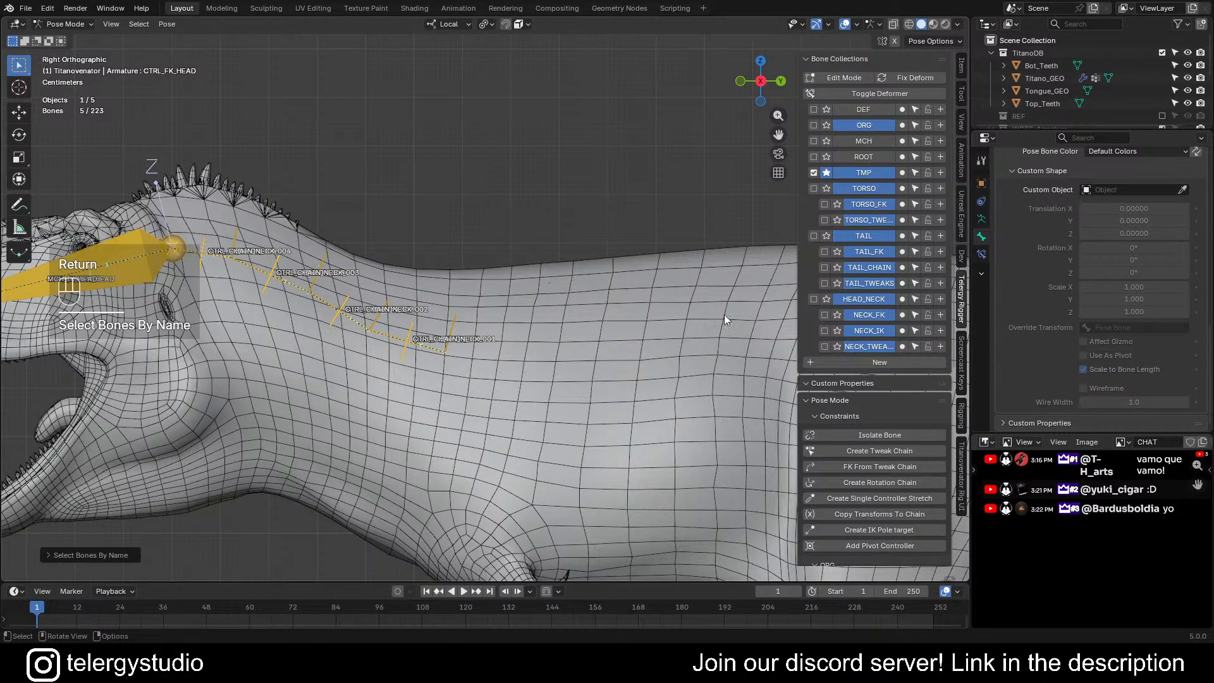
left_click(483, 174)
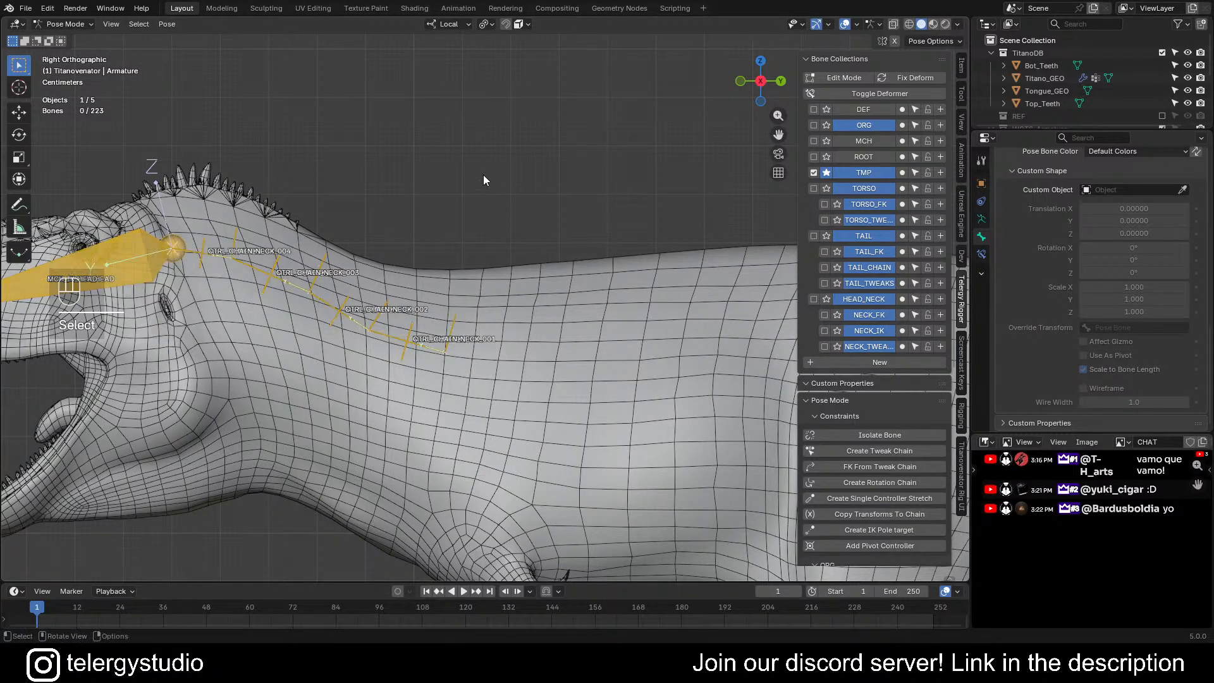
- Select the bones whose name contains CHAIN and move them out of the TMP collection
key("ctrl+shift+f")
type("C")
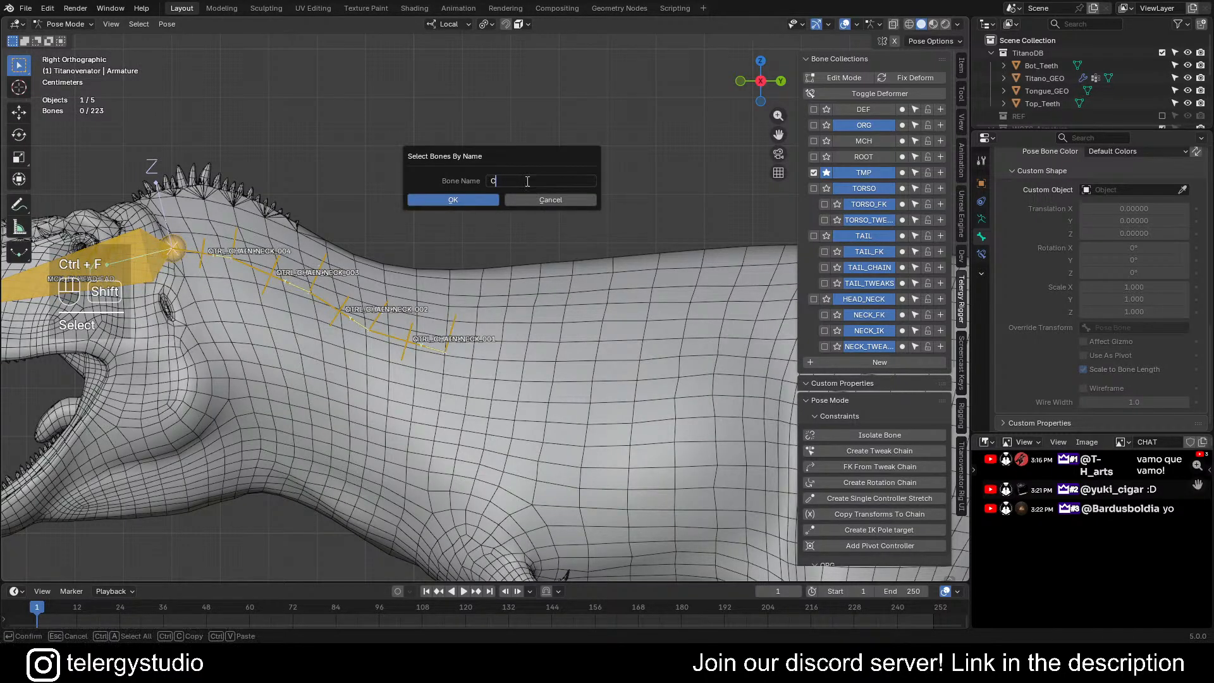
type("HAIN")
key("Return")
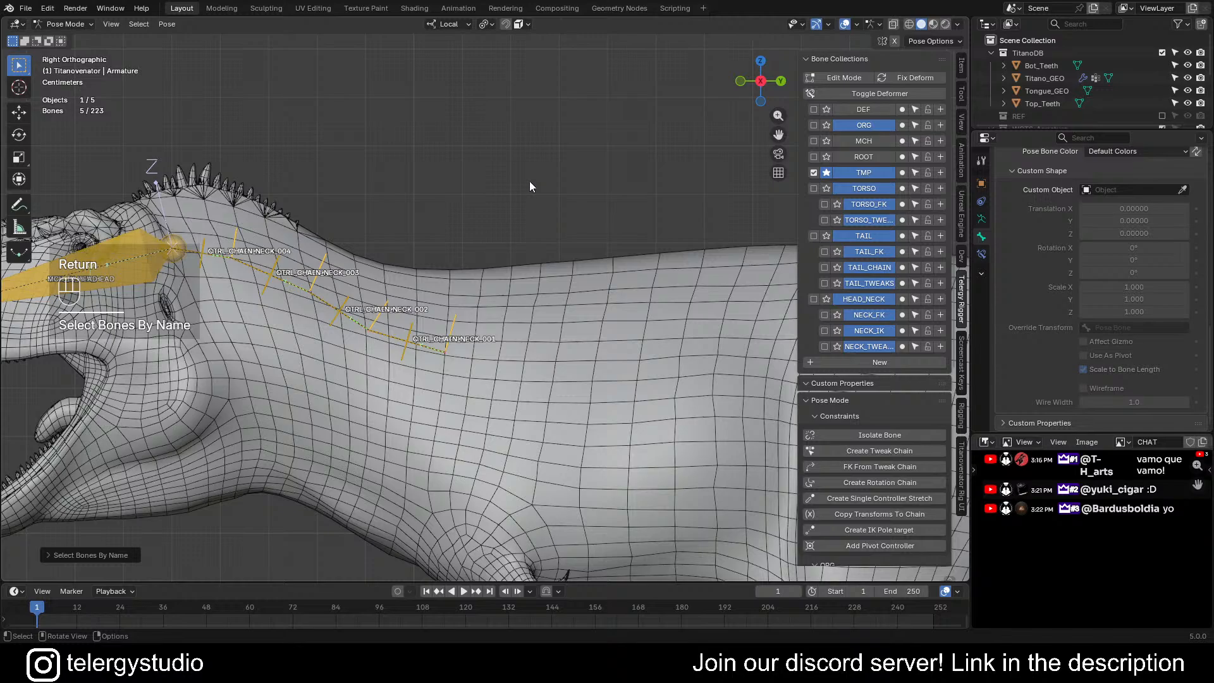
left_click(602, 129, "shift")
scroll(602, 129, "down", 1)
scroll(385, 298, "up", 5)
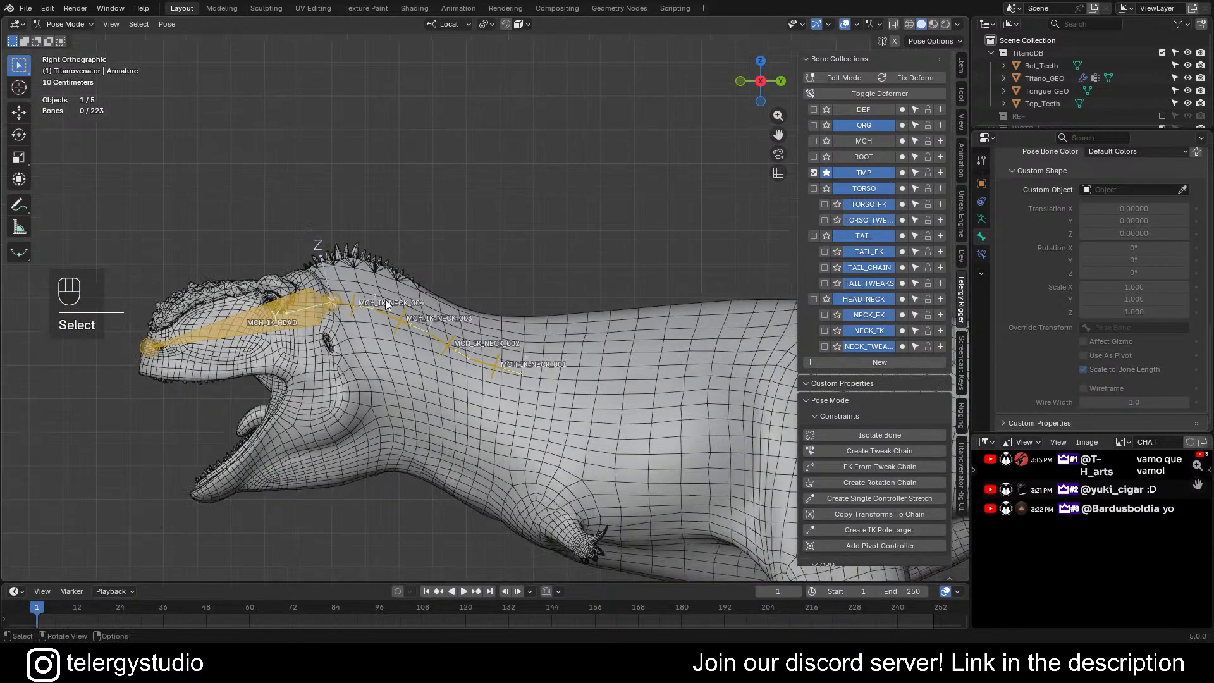
- Select all remaining MCH_IK head and neck bones and move them to the NECK_IK collection
left_click_drag(287, 277, 685, 567)
scroll(418, 341, "down", 3)
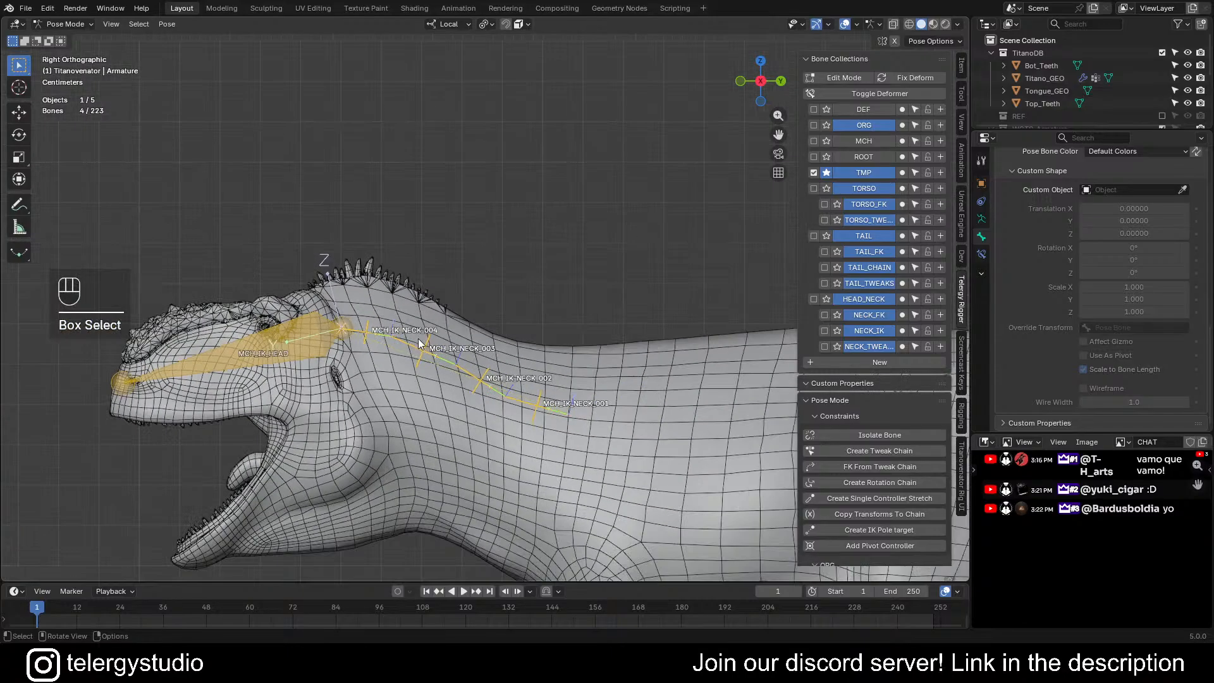
key("a")
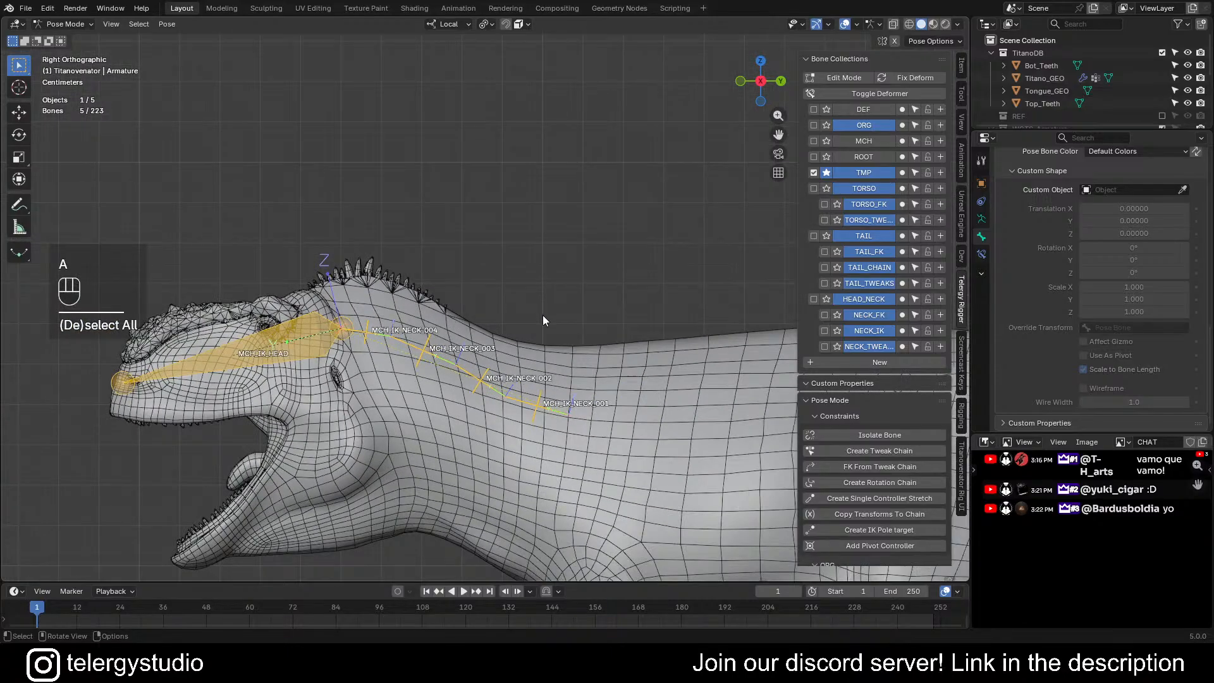
left_click(901, 330)
left_click(615, 233)
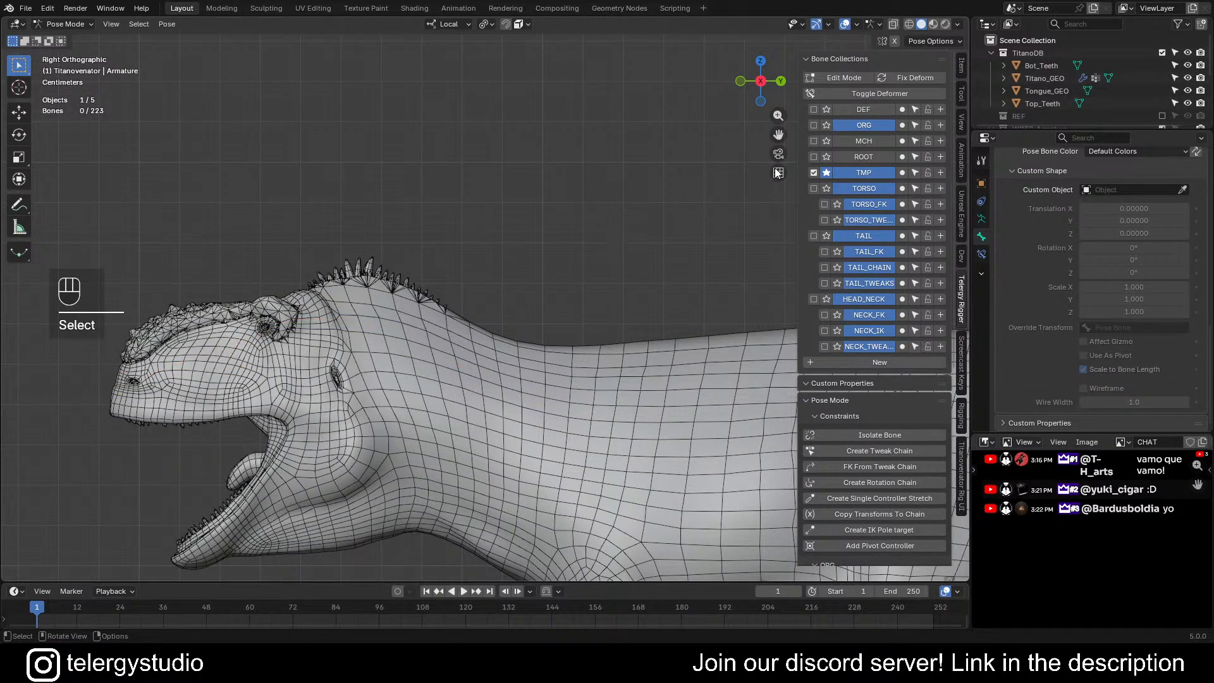
- Turn off the TMP solo, show the MCH collection, and isolate the bones whose name contains SWITCH
left_click(826, 174)
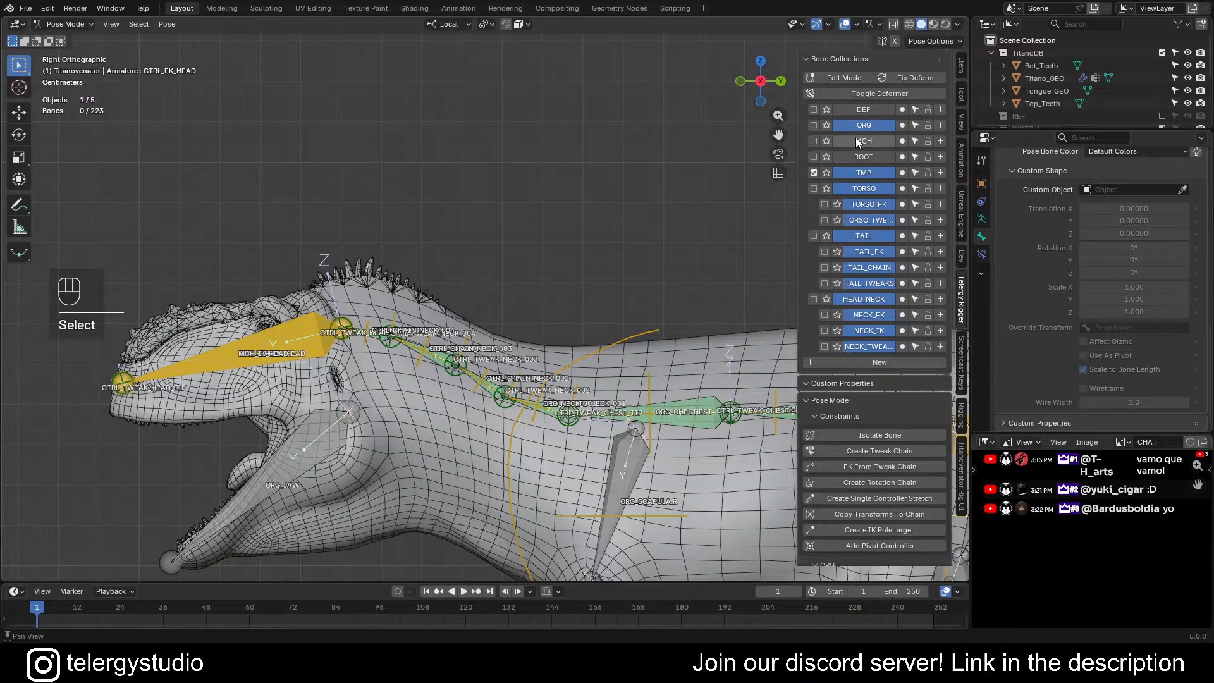
scroll(464, 336, "up", 2)
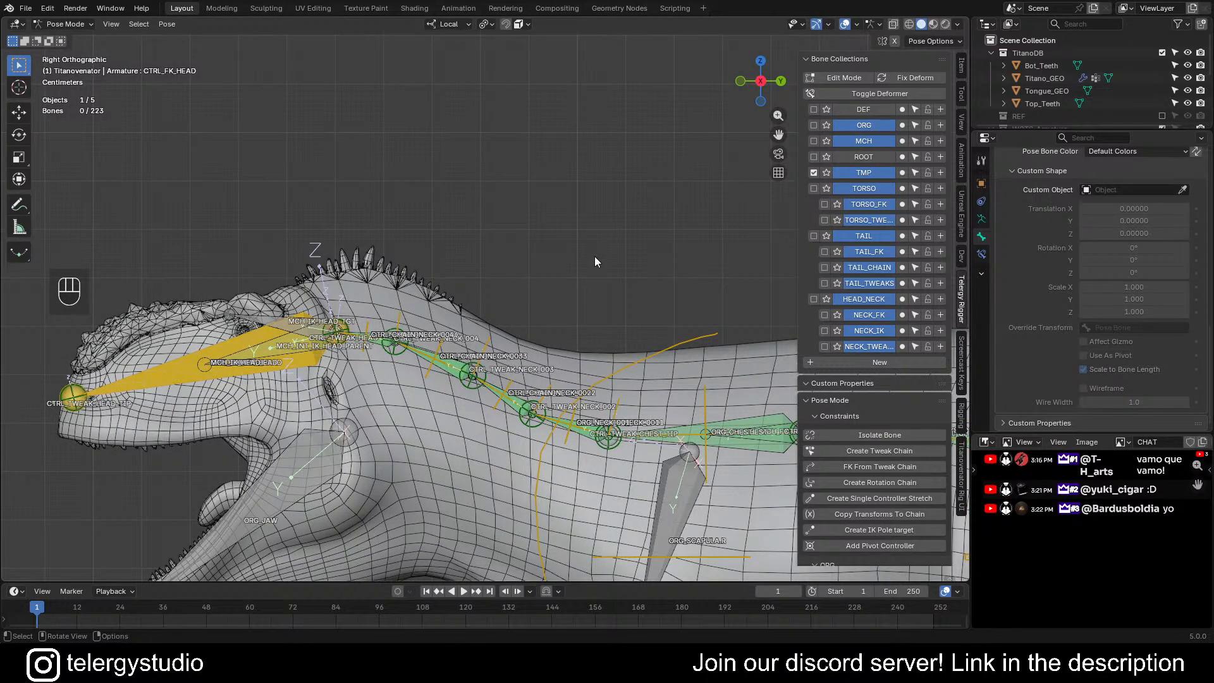
key("ctrl+f")
left_click(632, 264)
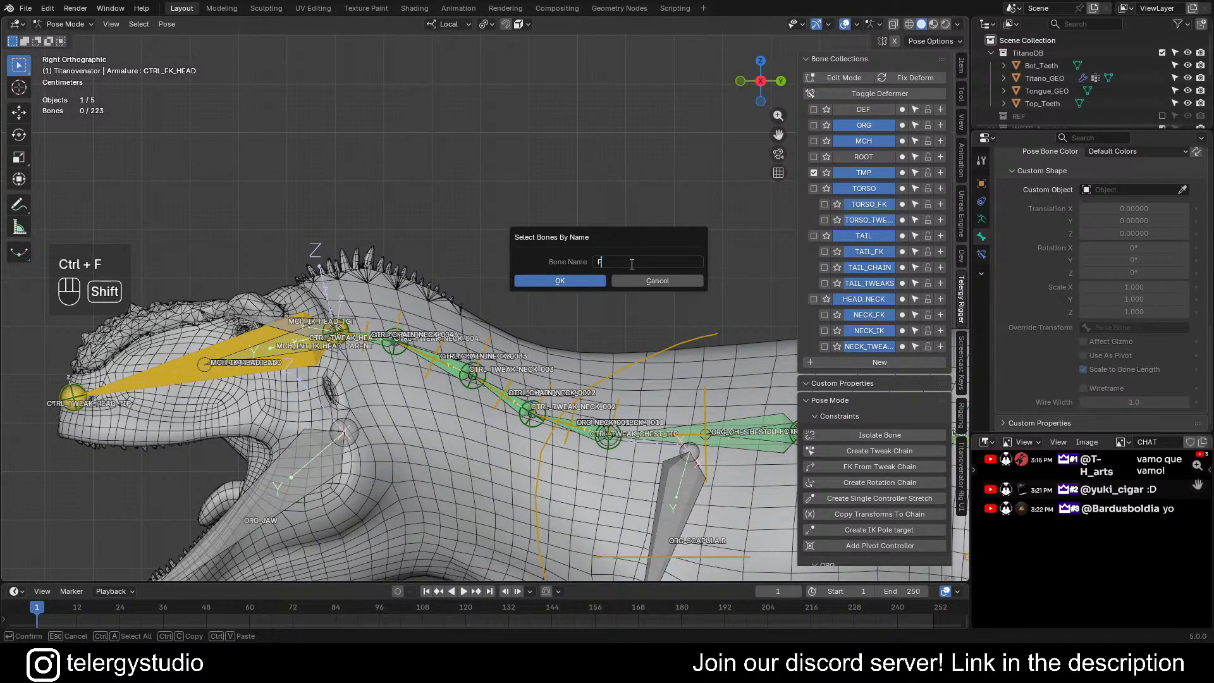
type("SWITCH")
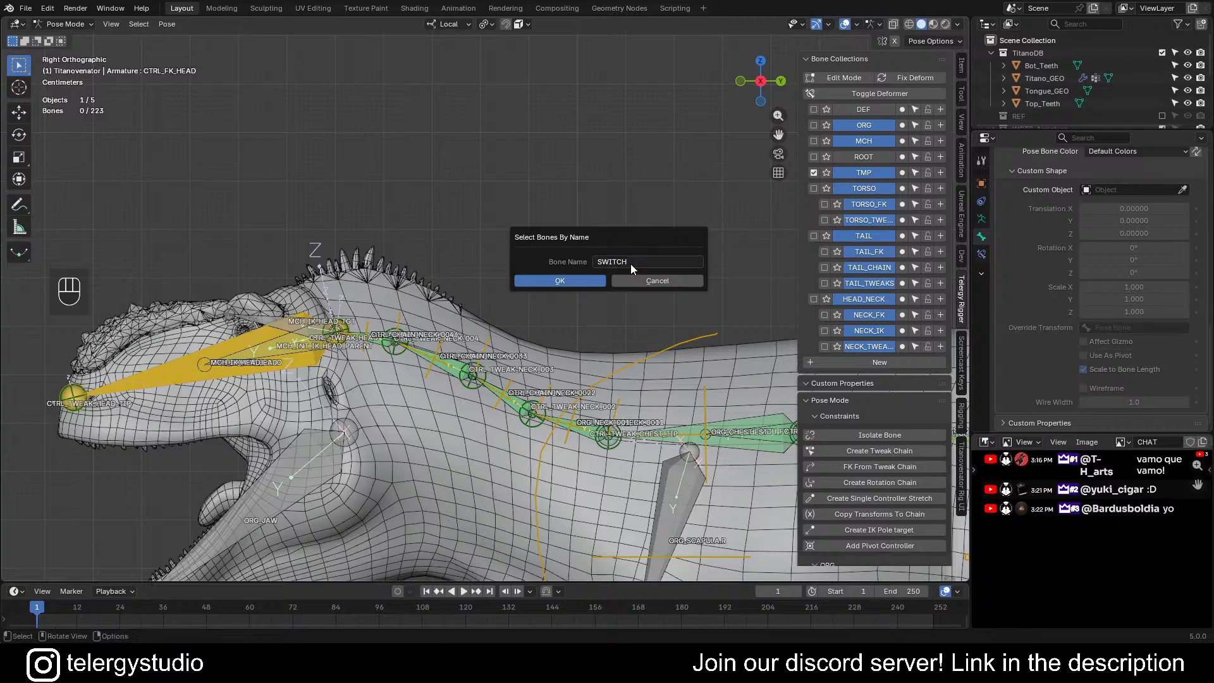
key("Return")
key("shift+h")
scroll(607, 379, "up", 3)
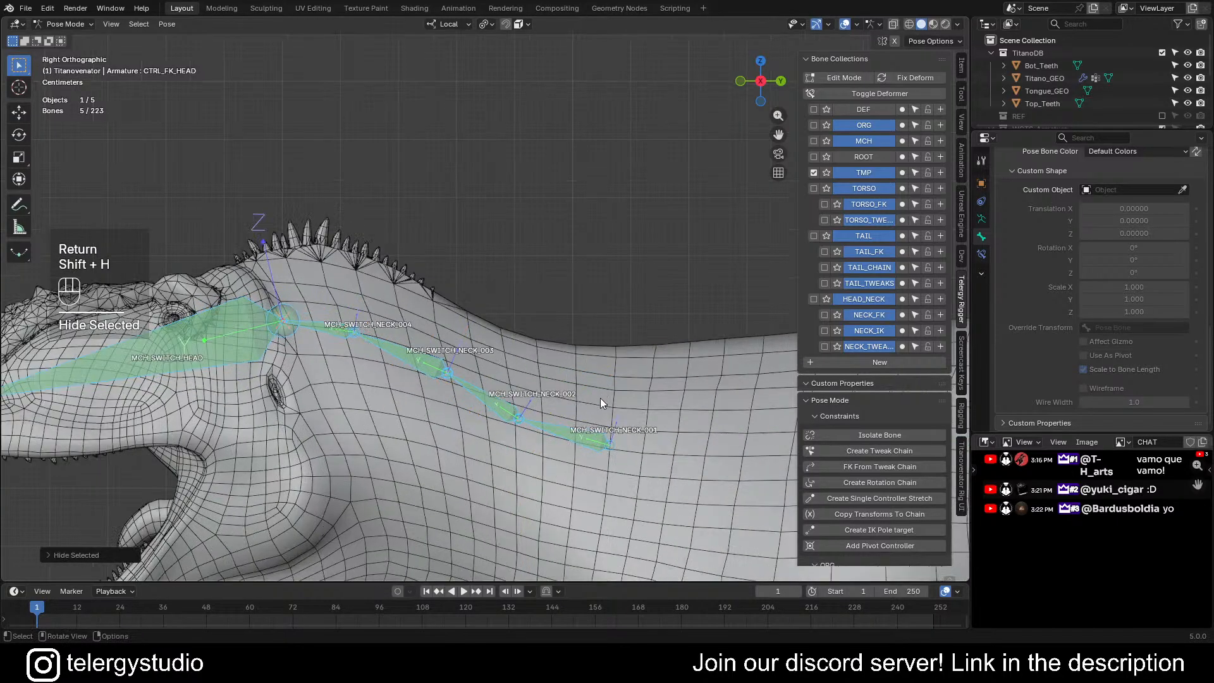
- Retarget the FK SWITCH constraint of MCH_SWITCH_NECK_001 to the bone CTRL_CHAIN_NECK_001
left_click(561, 447)
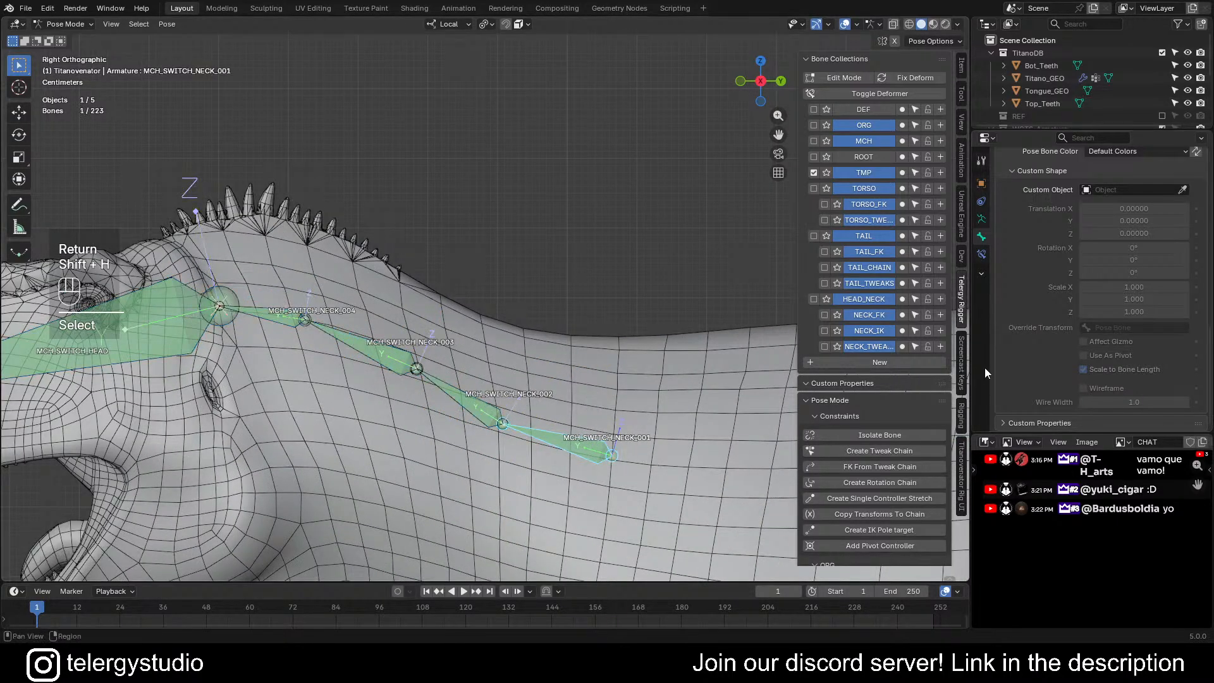
left_click(982, 254)
scroll(1088, 278, "up", 5)
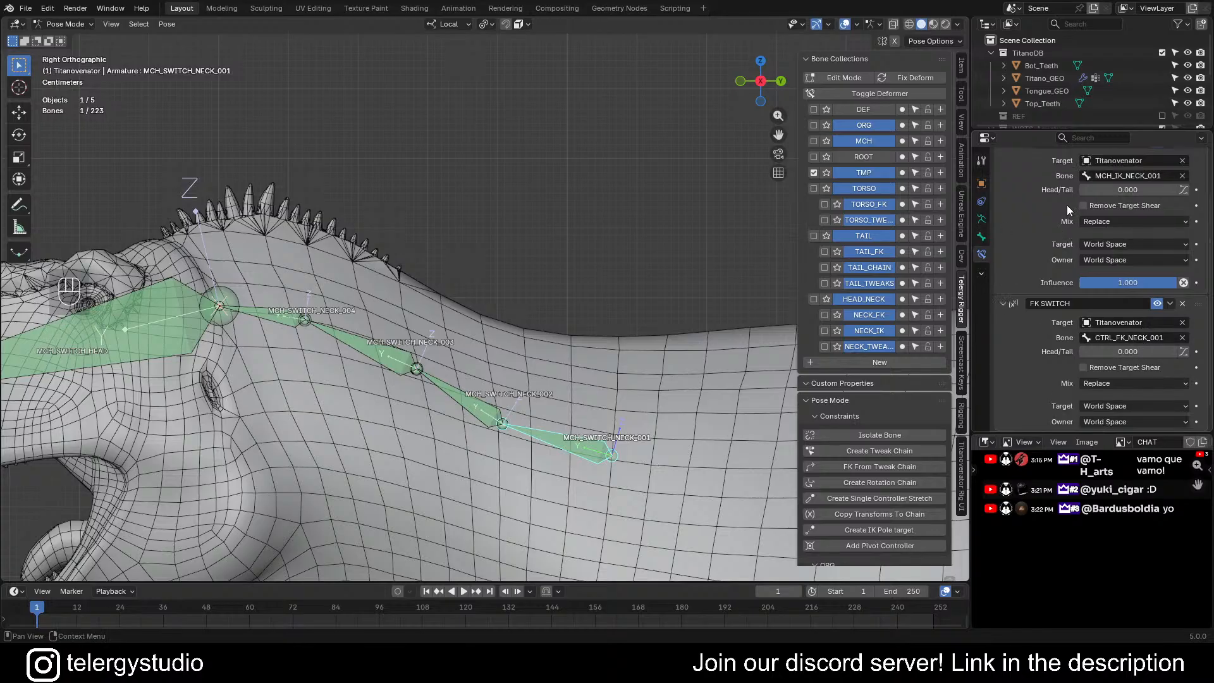
key("a")
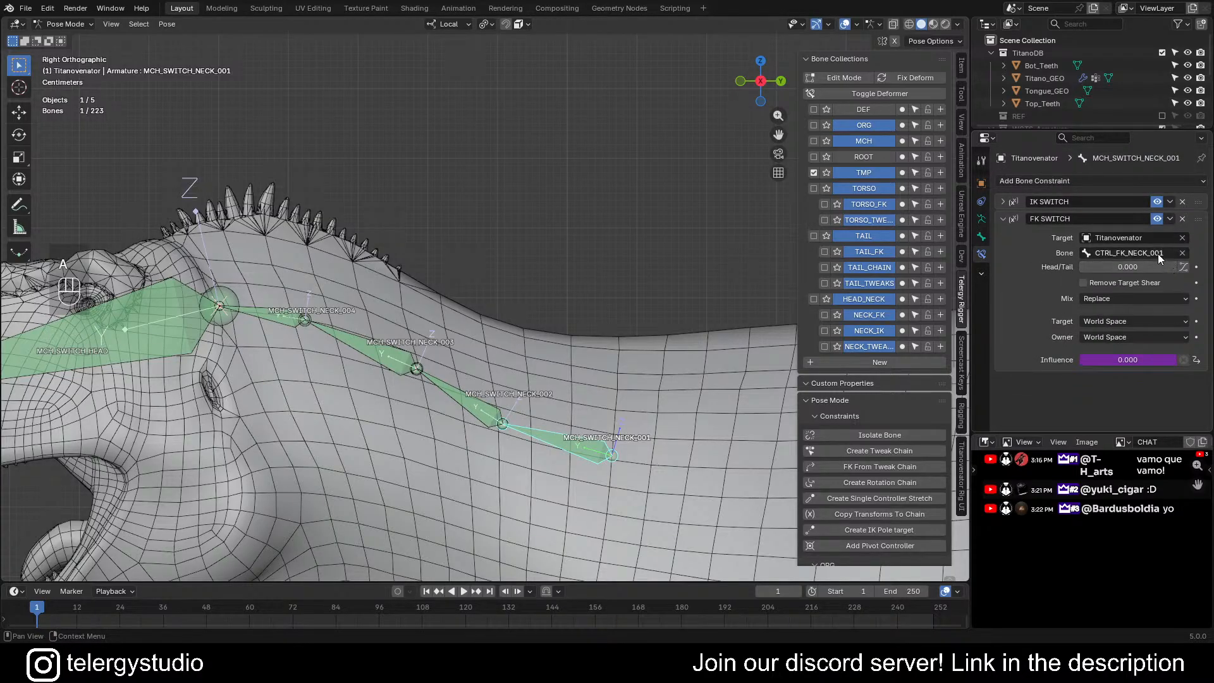
left_click(1123, 253)
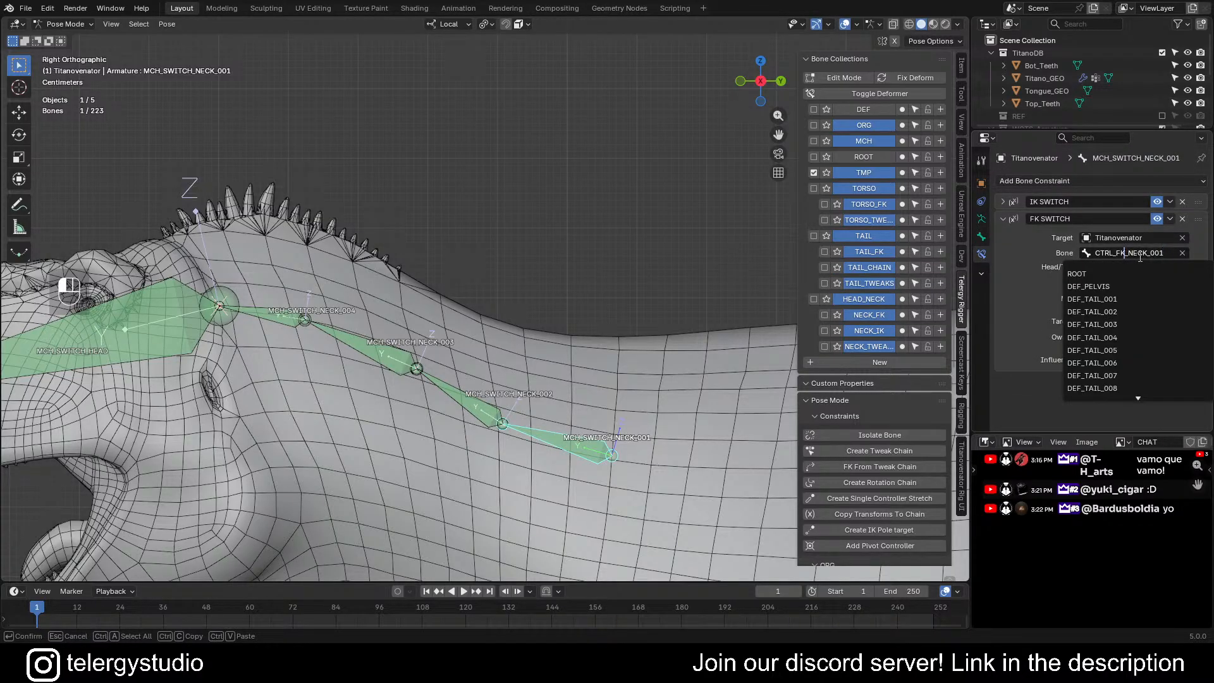
key("BackSpace")
key("BackSpace")
type("CHA")
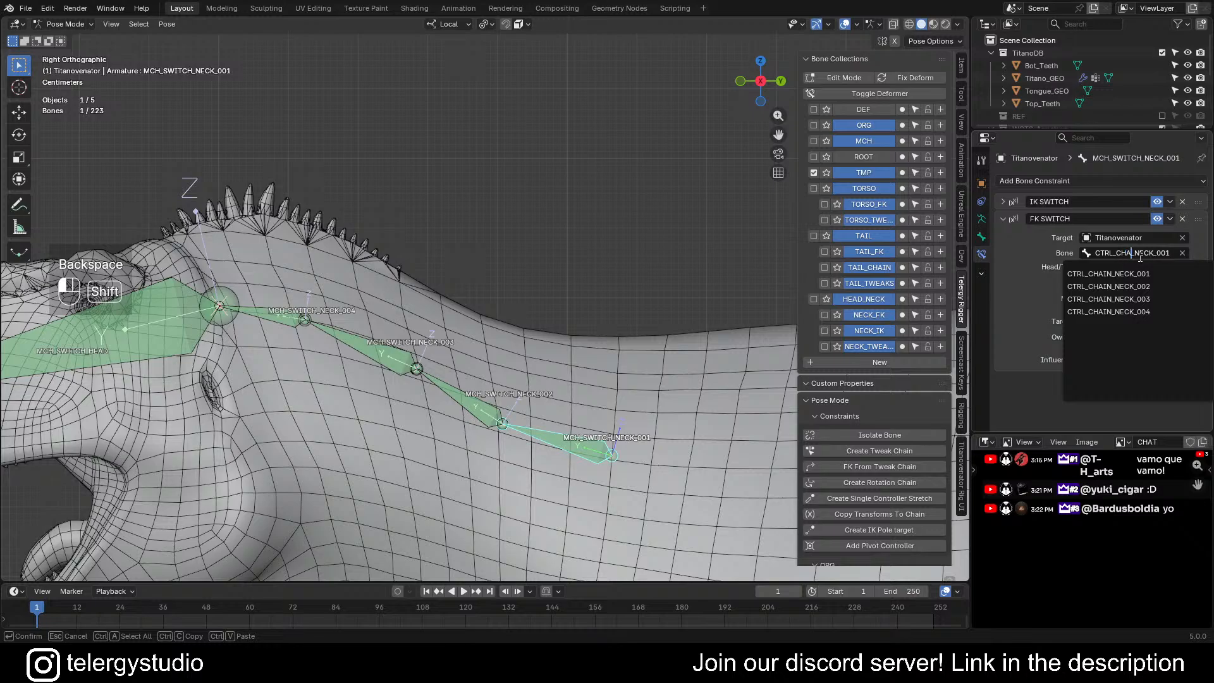
type("IN")
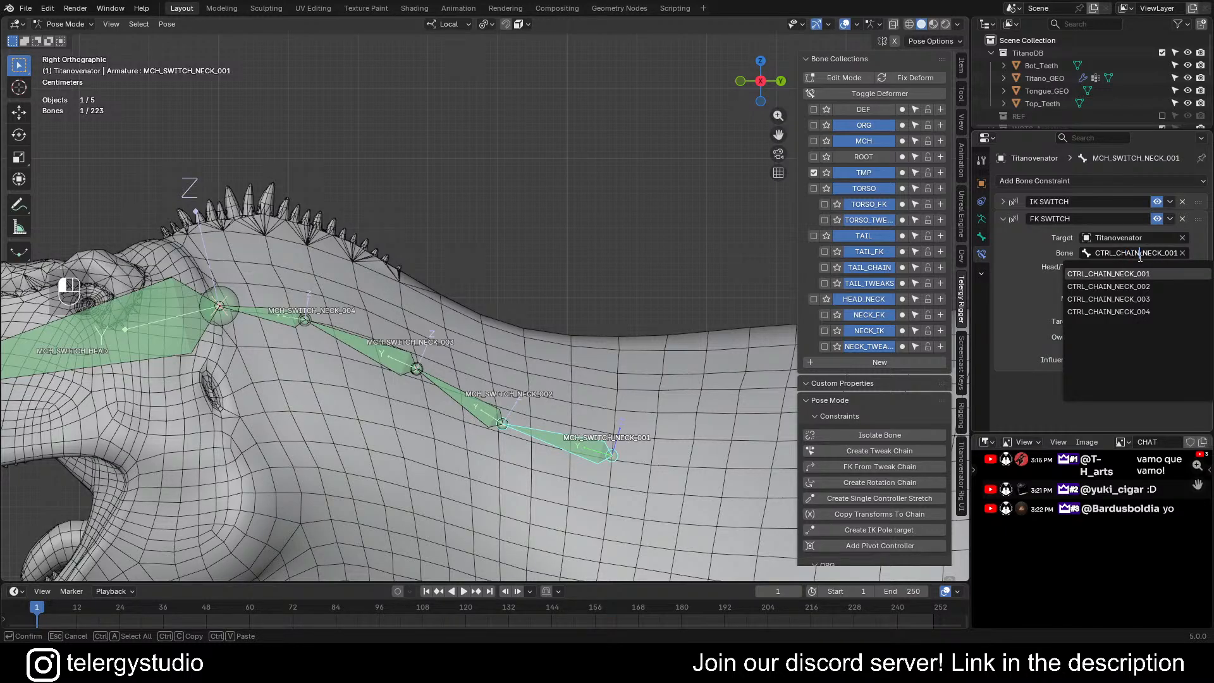
key("Return")
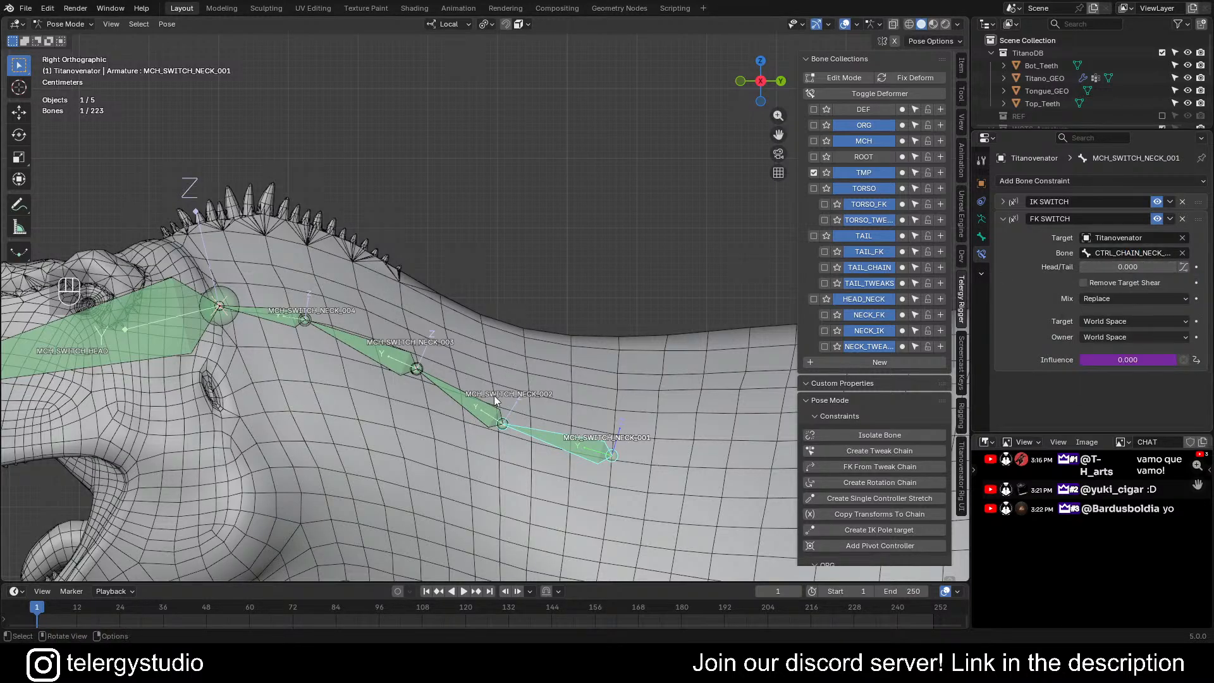
- Retarget the FK SWITCH constraint of MCH_SWITCH_NECK_002 to the bone CTRL_CHAIN_NECK_002
left_click(484, 421)
key("a")
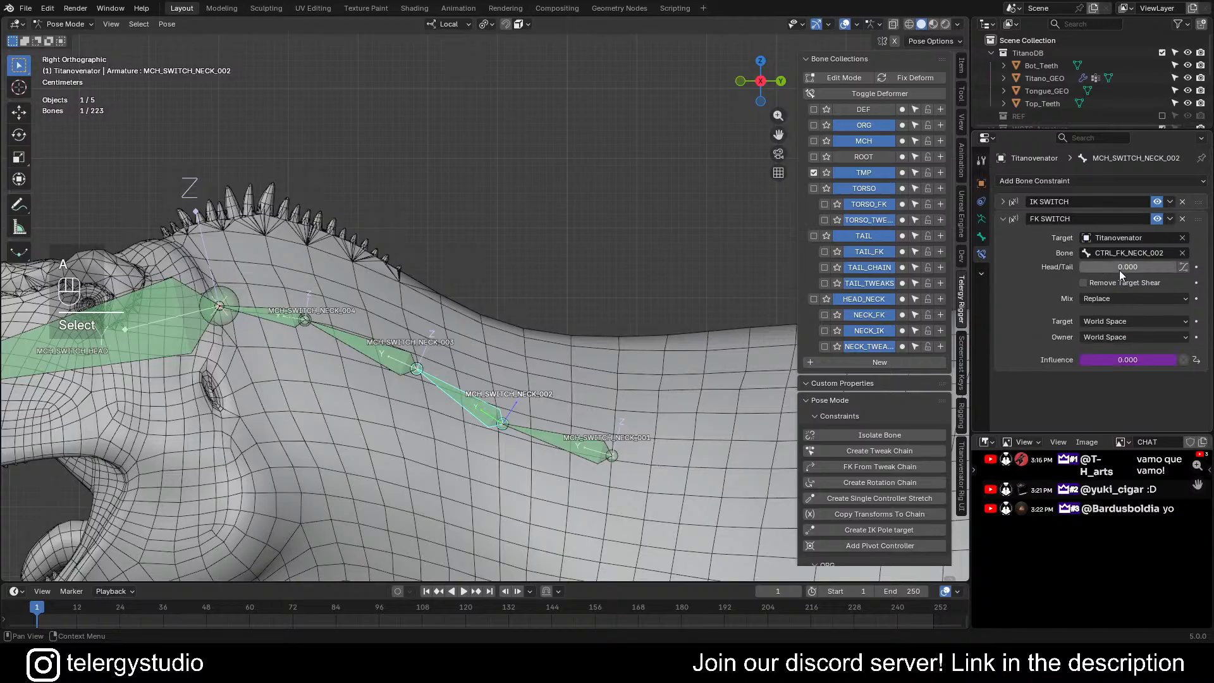
left_click(1124, 253)
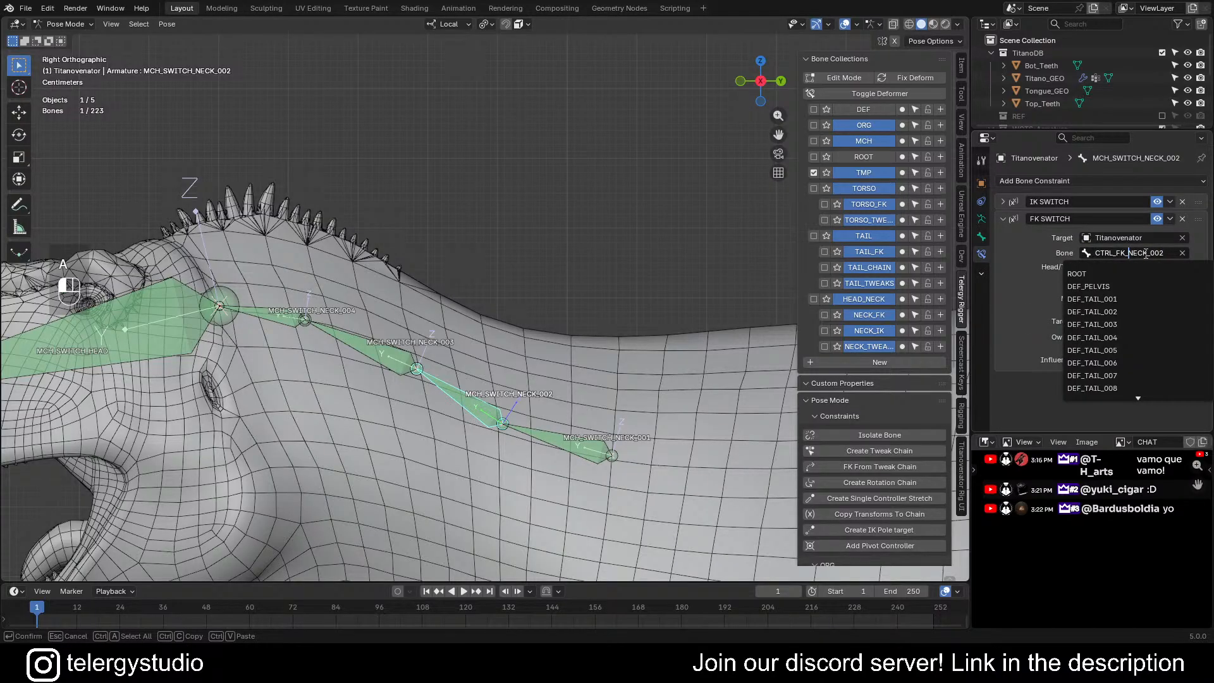
key("BackSpace")
key("BackSpace")
type("CHAIN")
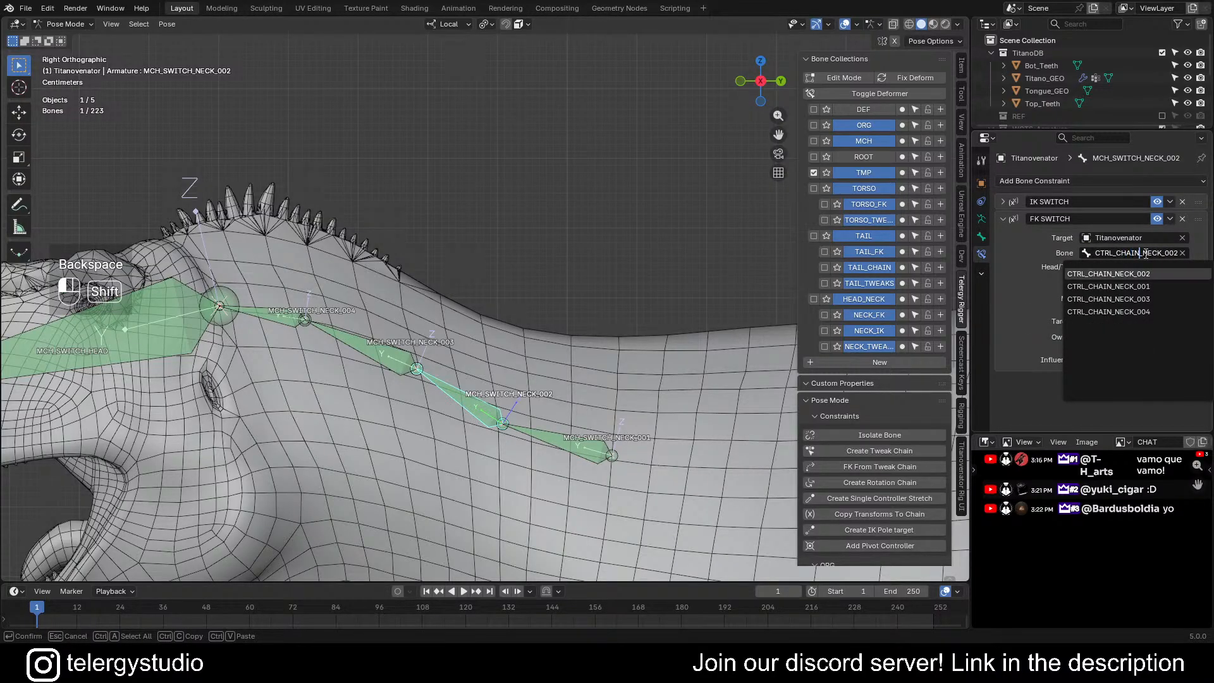
key("Return")
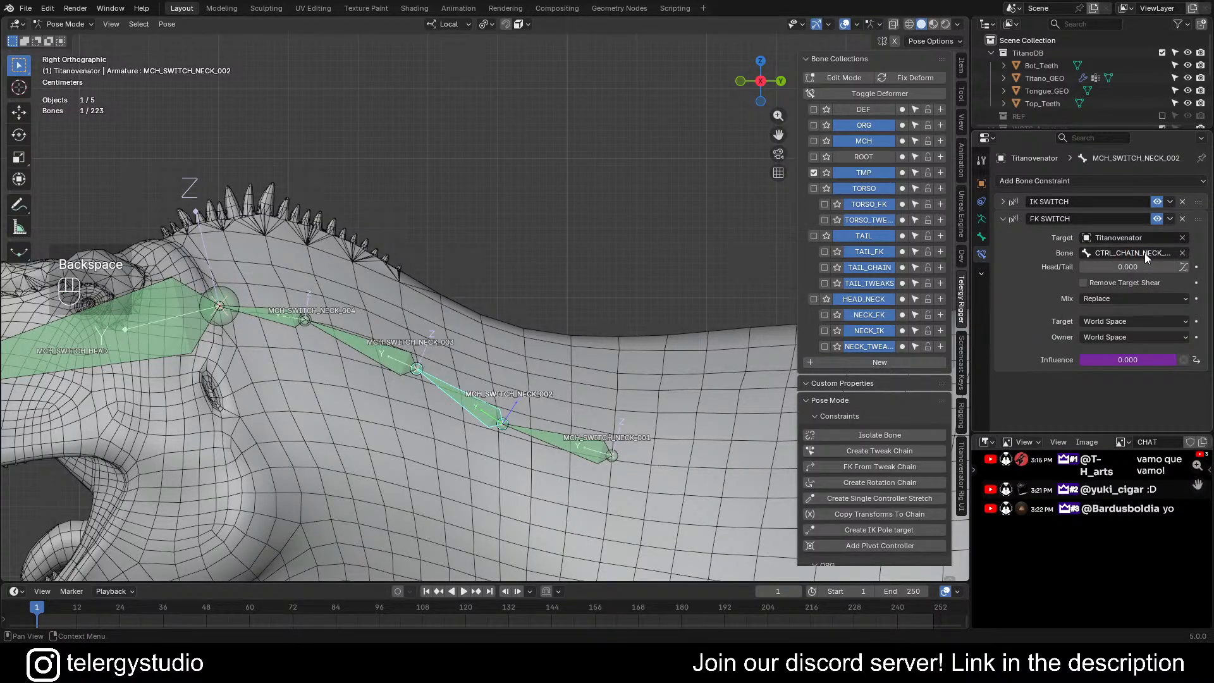
- Retarget the FK SWITCH constraint of MCH_SWITCH_NECK_003 to the bone CTRL_CHAIN_NECK_003
left_click(367, 364)
key("a")
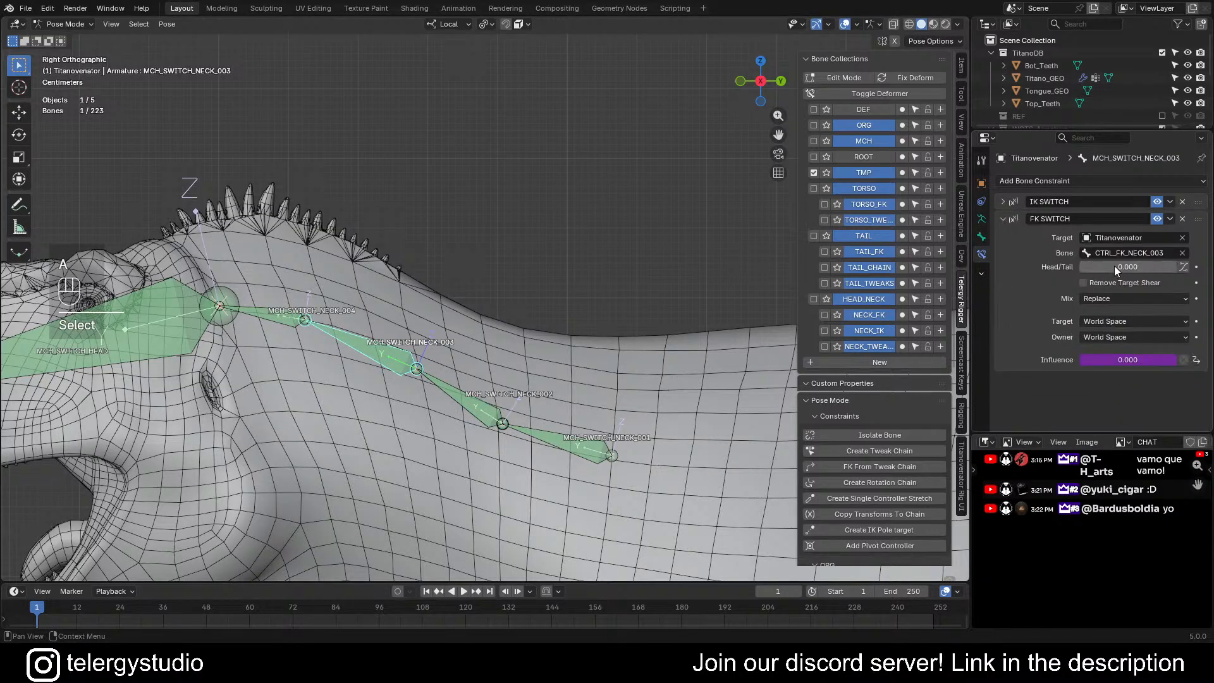
left_click(1130, 251)
left_click(1126, 252)
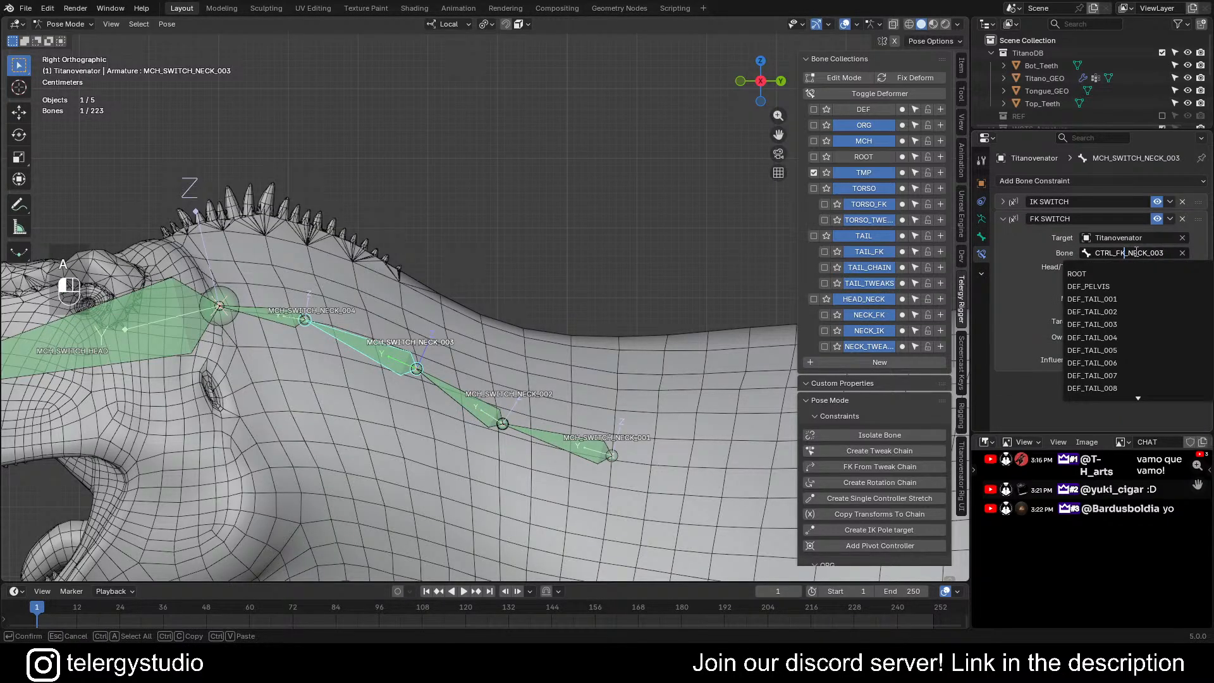
key("BackSpace")
key("BackSpace")
type("CHAIN")
key("Return")
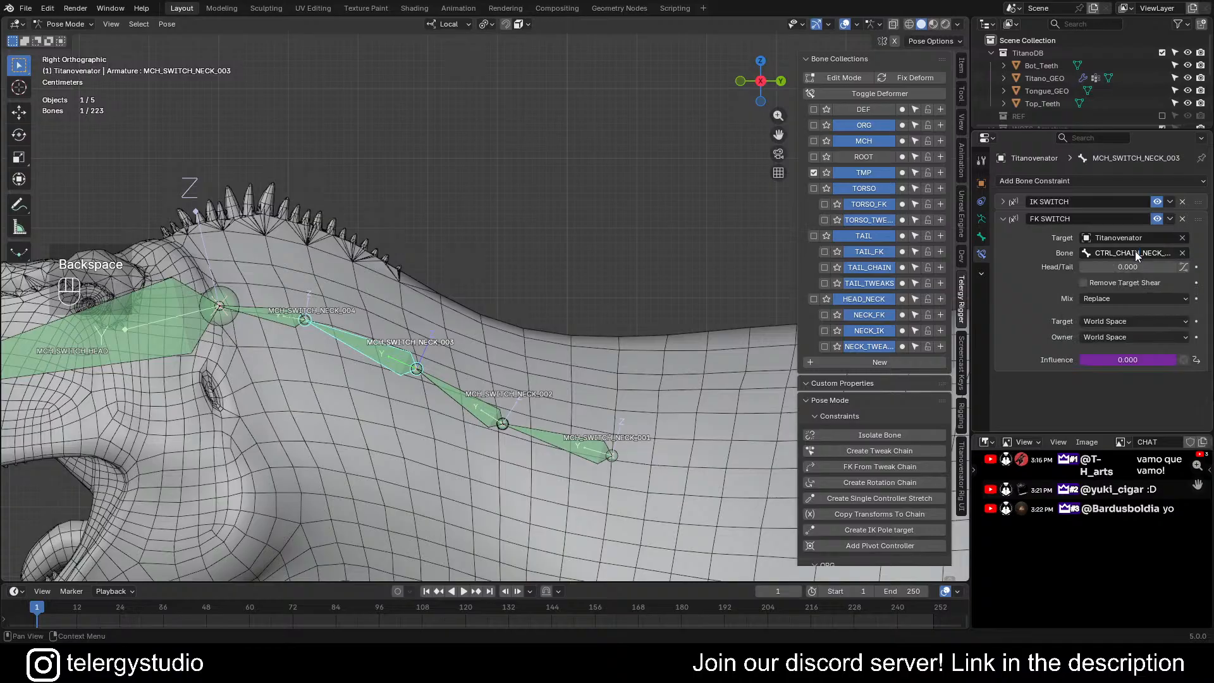
- Retarget the FK SWITCH constraint of MCH_SWITCH_NECK_004 to the bone CTRL_CHAIN_NECK_004
left_click(253, 310)
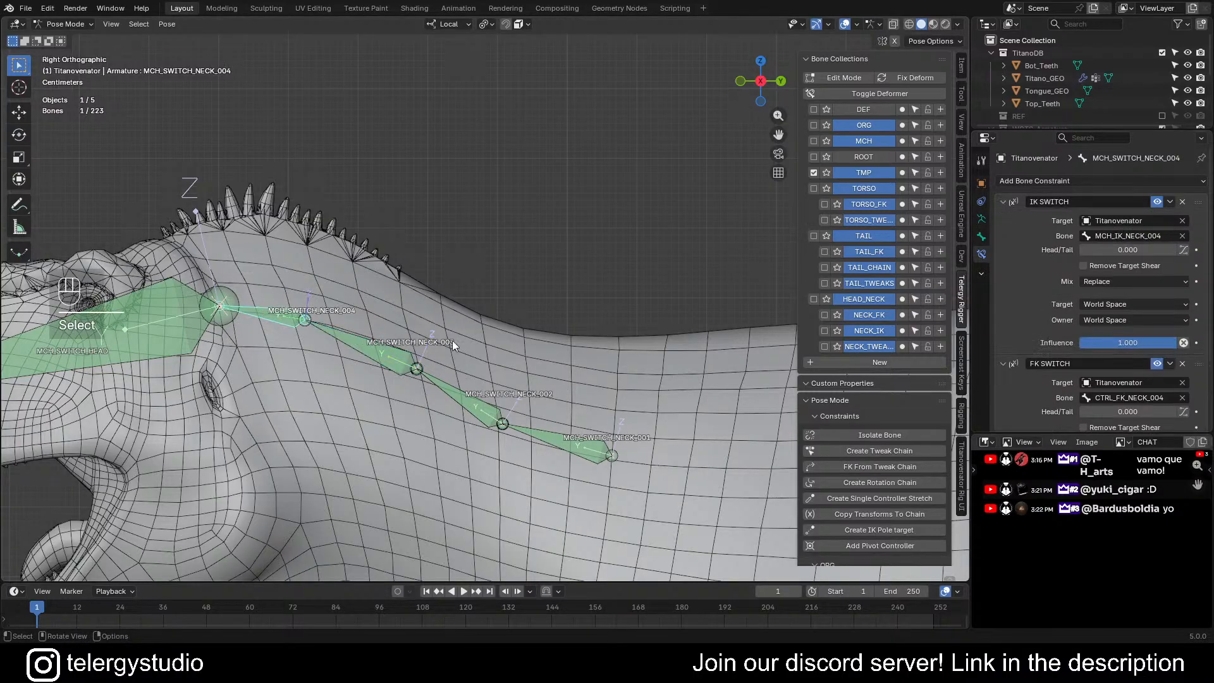
key("a")
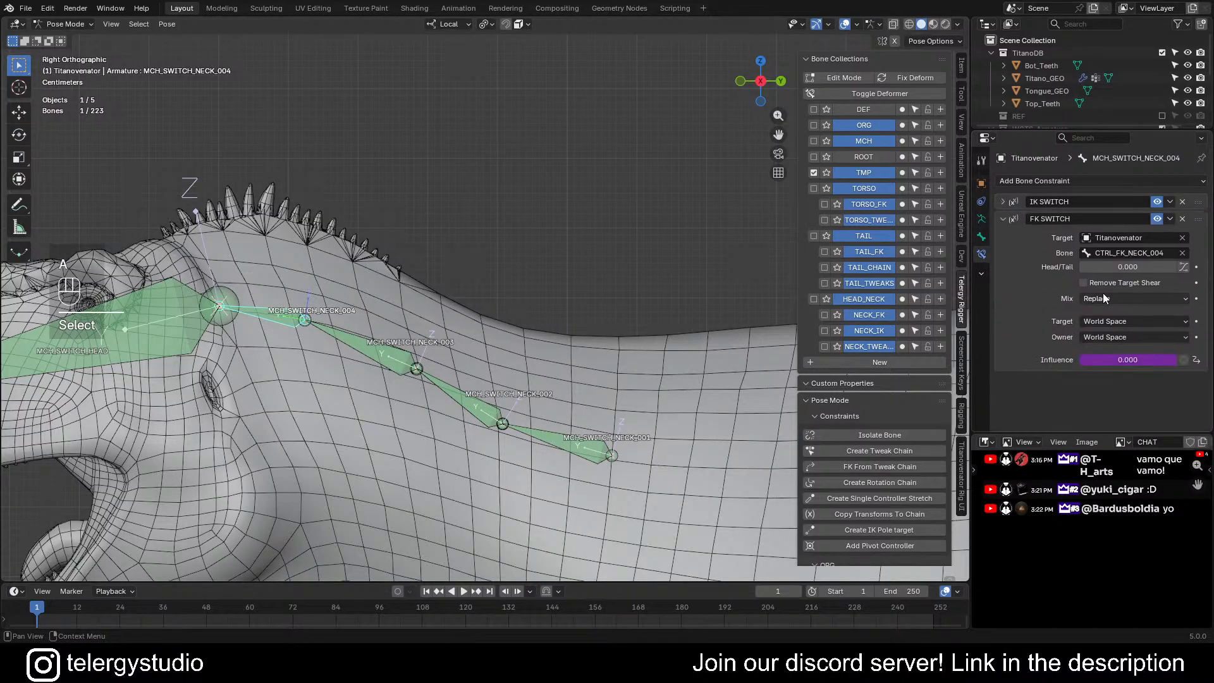
left_click(1124, 254)
key("BackSpace")
key("BackSpace")
type("C")
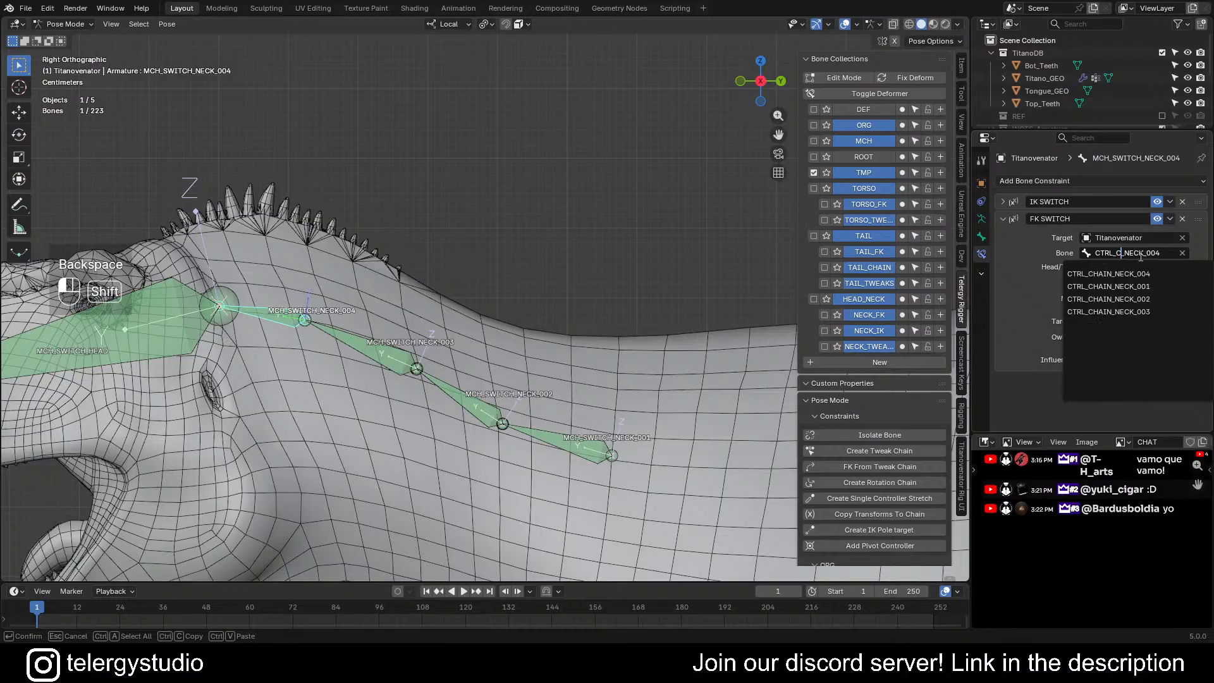
type("HAIN")
key("Return")
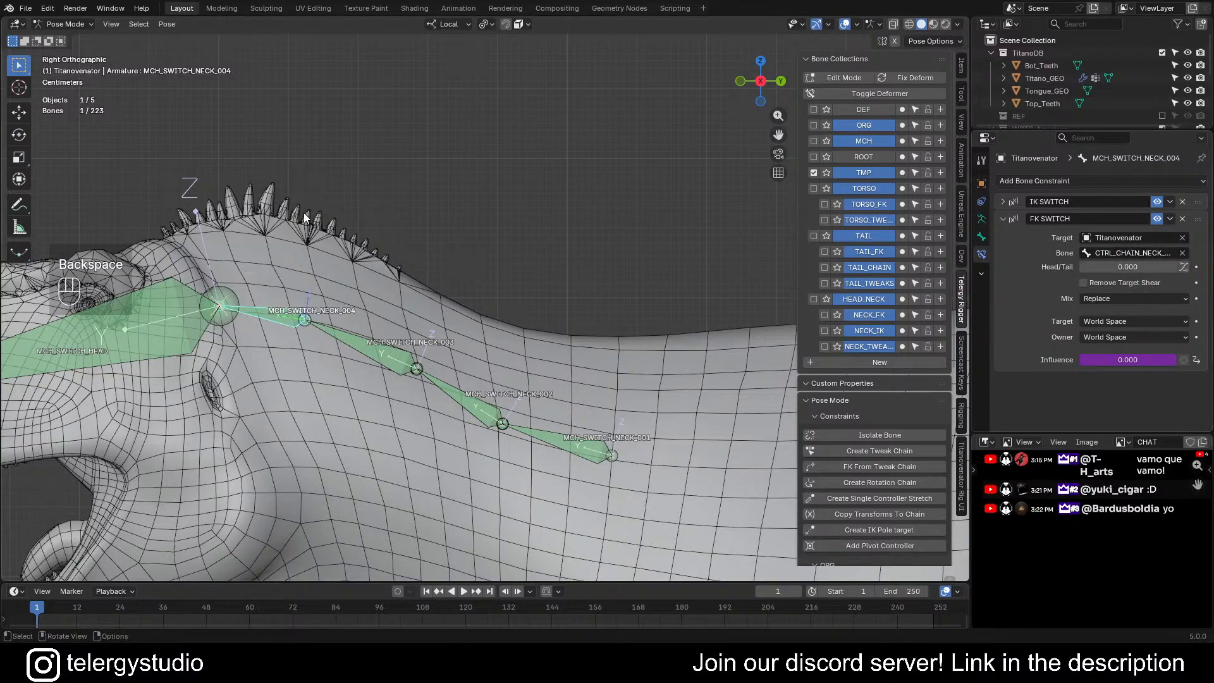
- Retarget the FK SWITCH constraint of MCH_SWITCH_HEAD to the bone CTRL_CHAIN_HEAD
left_click(160, 328)
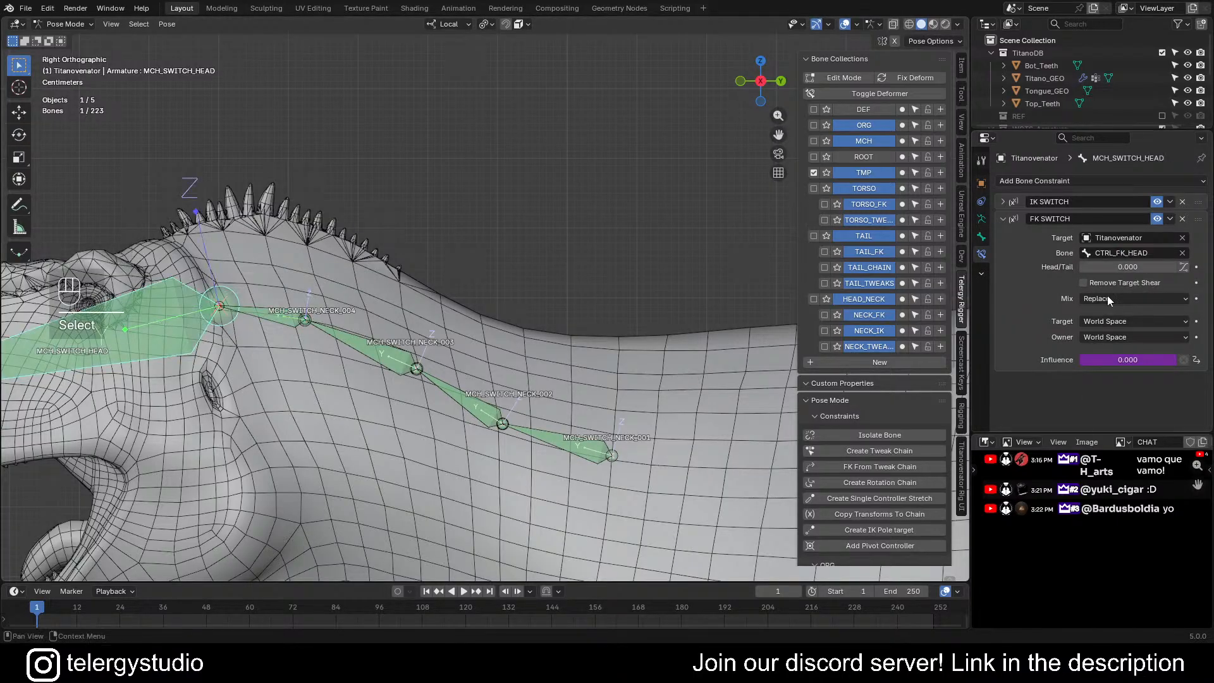
left_click(1125, 253)
key("BackSpace")
key("BackSpace")
type("C")
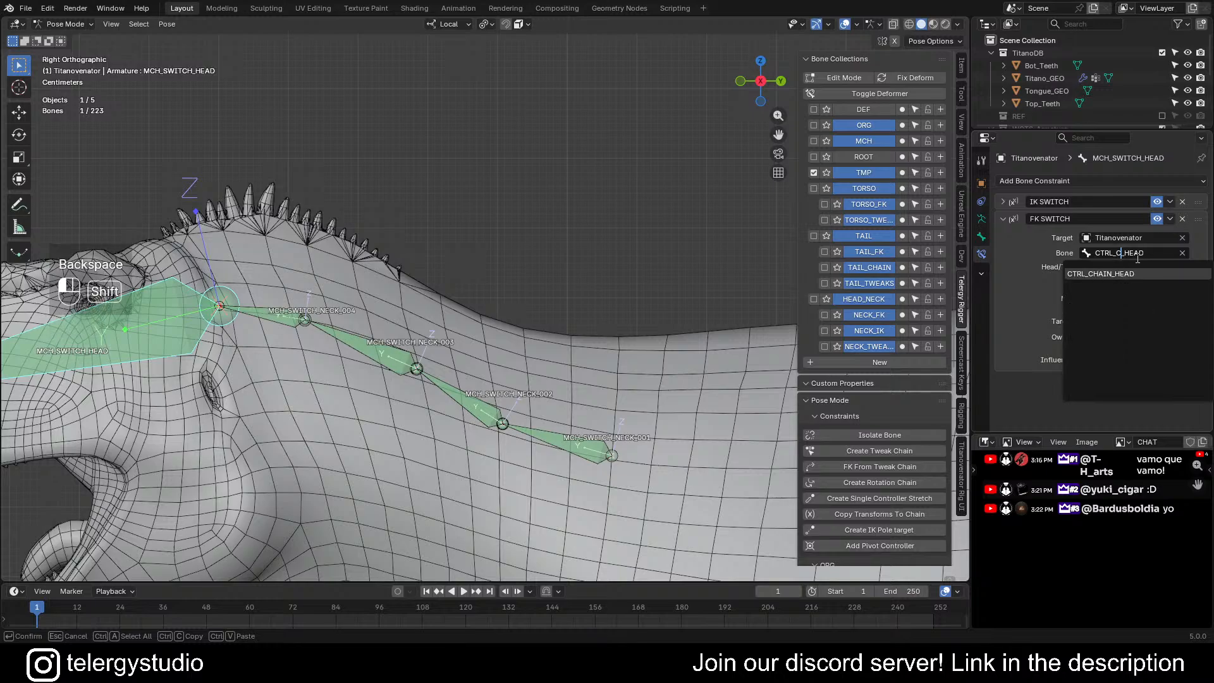
type("HAIN")
key("Return")
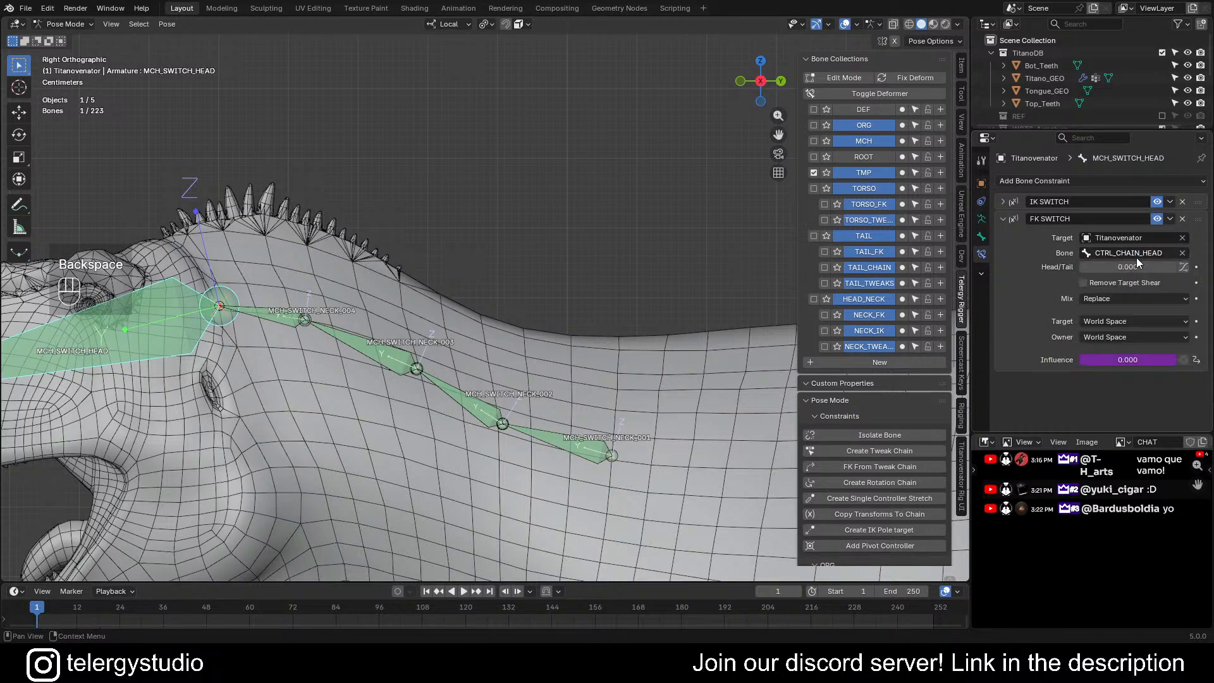
- Collapse the head's FK SWITCH constraint, unhide all hidden bones and clear the bone selection
scroll(673, 255, "down", 2)
scroll(673, 256, "down", 2)
mouse_move(611, 242)
middle_mouse_down("shift")
mouse_move(493, 211)
mouse_move(605, 147)
mouse_move(576, 204)
mouse_move(553, 203)
mouse_move(594, 216)
middle_mouse_up("shift")
scroll(371, 230, "up", 3)
left_click(1006, 219)
scroll(537, 192, "down", 2)
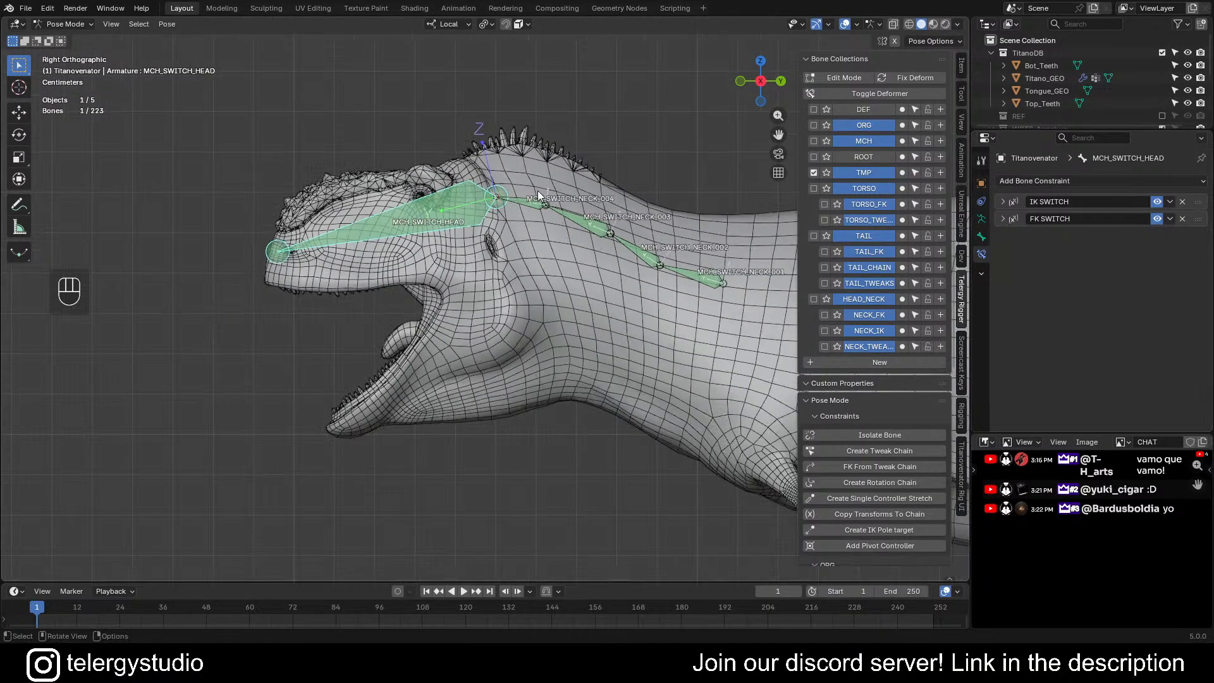
middle_click_drag(497, 182, 450, 172, "shift")
key("Tab")
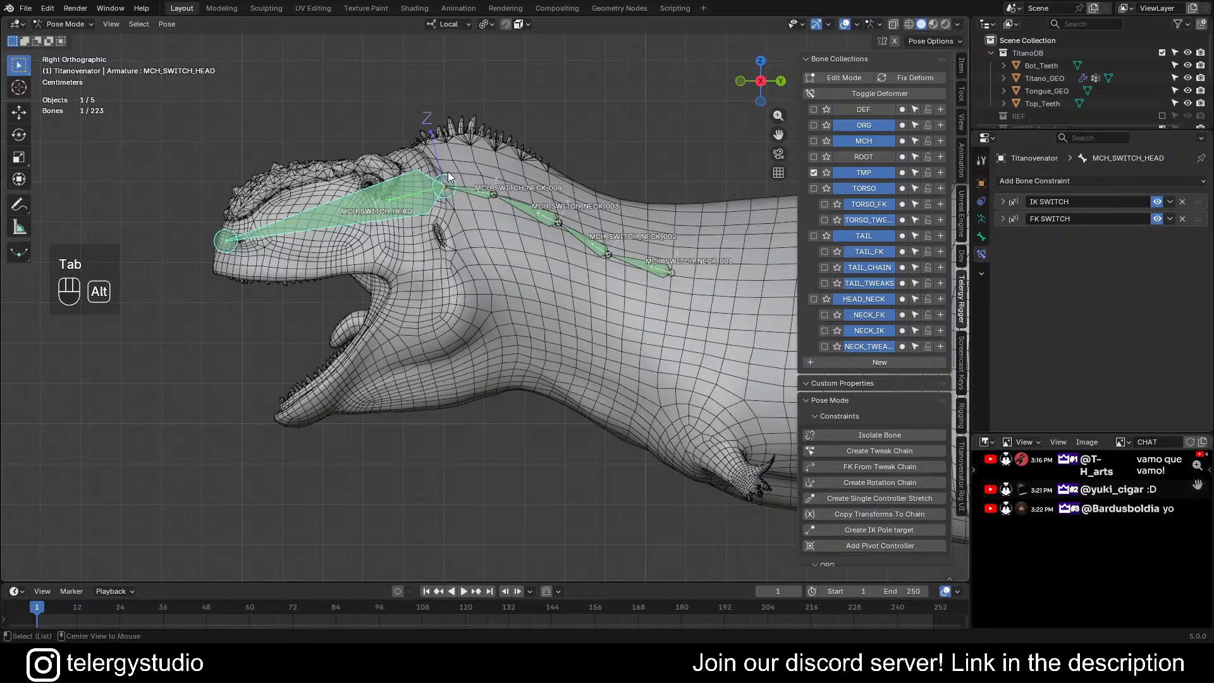
key("alt+h")
key("alt+a")
scroll(507, 162, "up", 3)
scroll(508, 163, "down", 3)
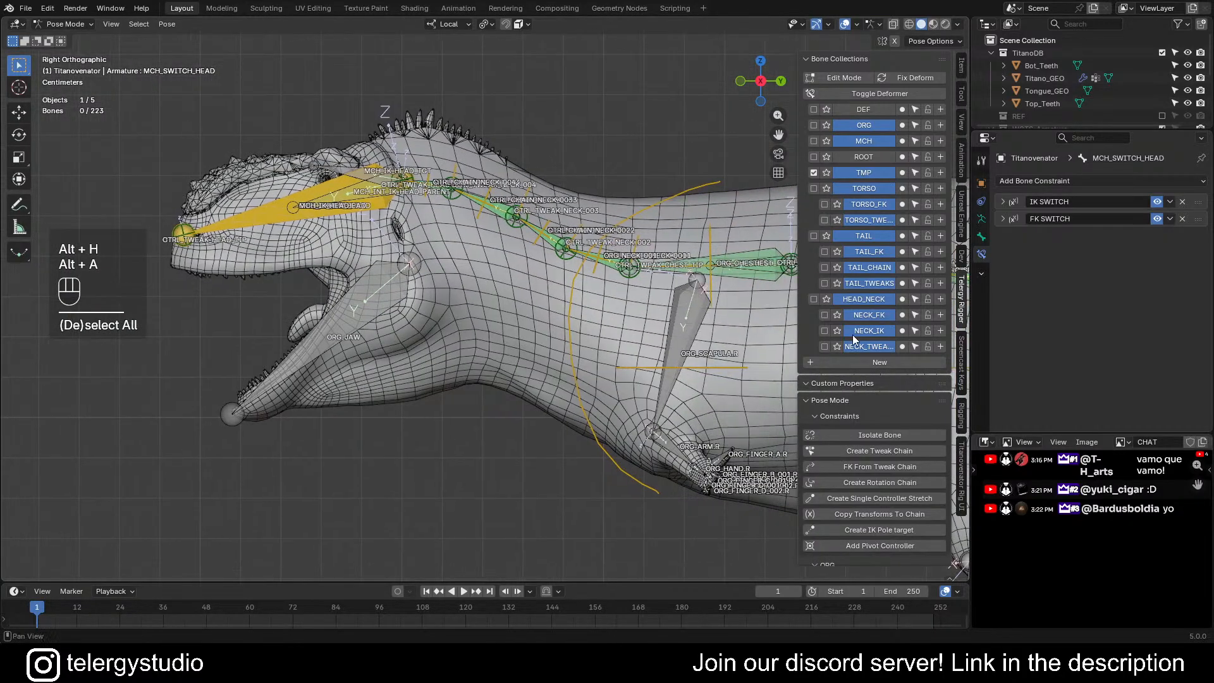
- Set the neck's IK/FK switch to 1 (FK) in the Titanovenator rig controls
left_click(963, 474)
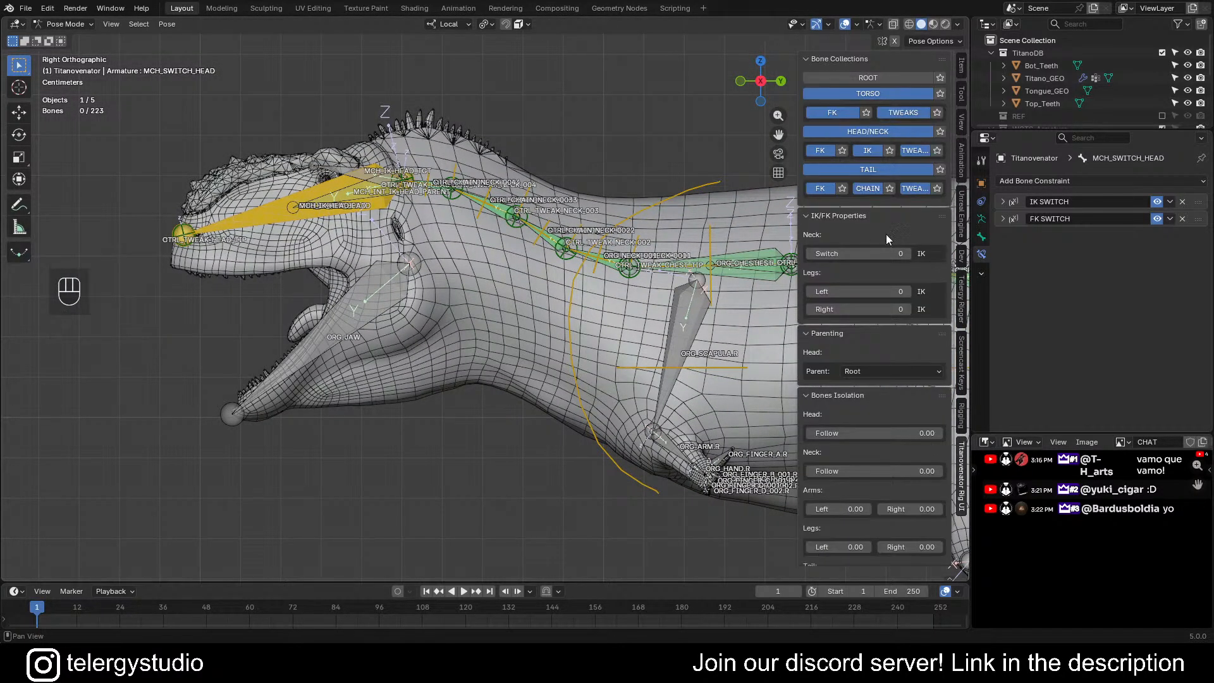
left_click_drag(839, 255, 909, 256)
scroll(716, 205, "down", 1)
middle_click_drag(716, 206, 594, 218, "shift")
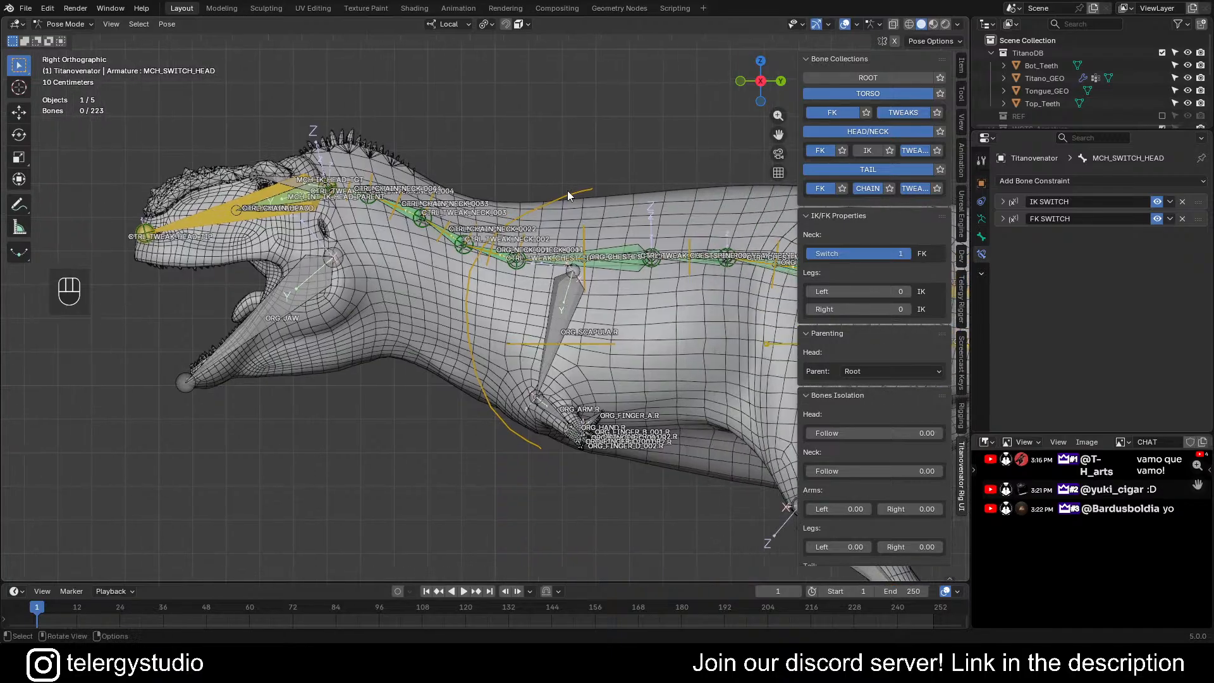
- Rotate CTRL_CHAIN_NECK_001 at the base of the neck to raise the neck and head as a test
scroll(594, 219, "up", 2)
left_click(507, 261)
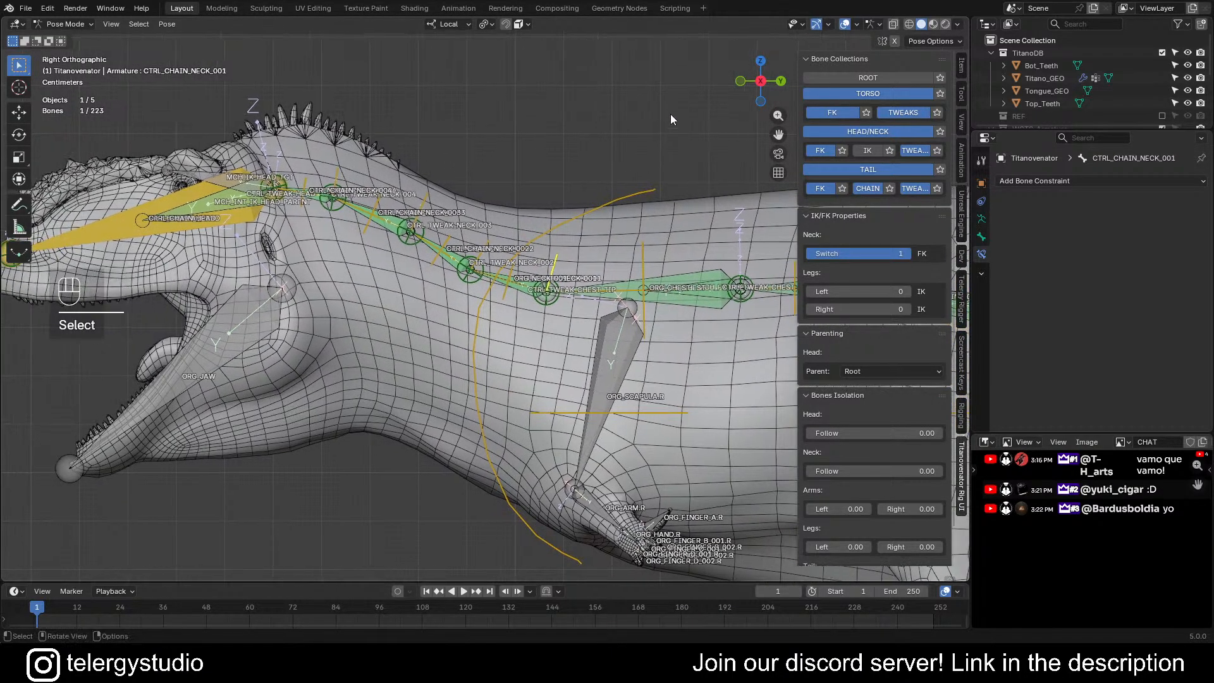
key("r")
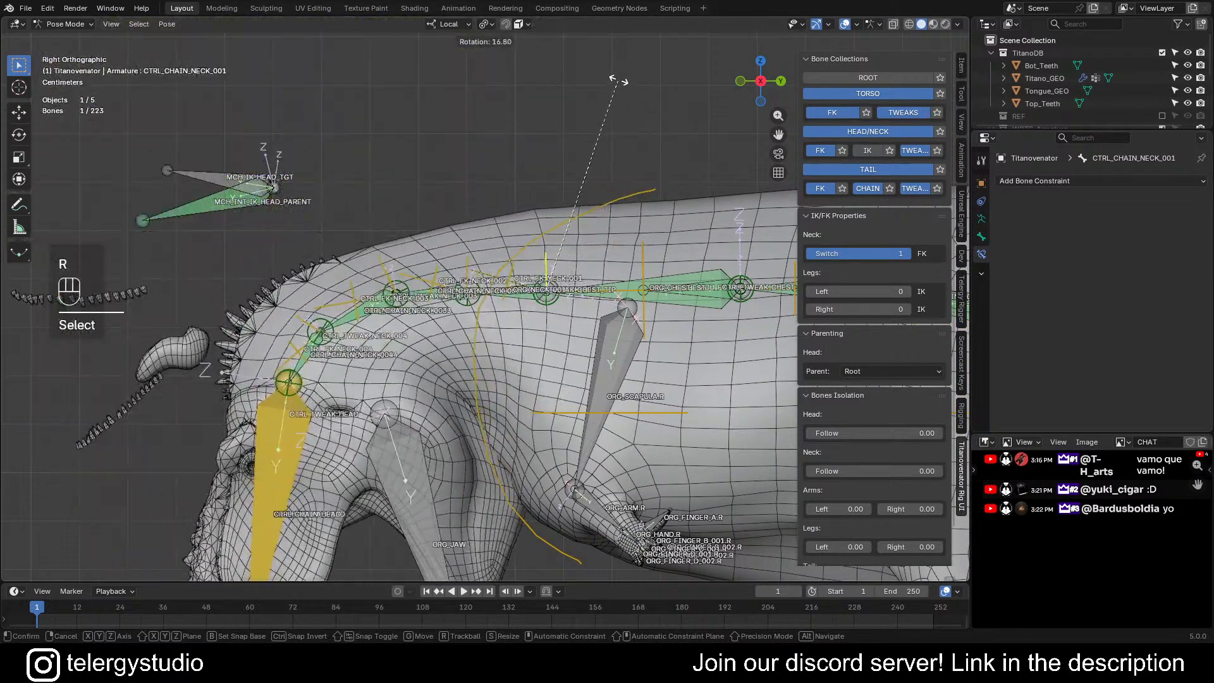
left_click(632, 197)
middle_click_drag(627, 195, 499, 210, "shift")
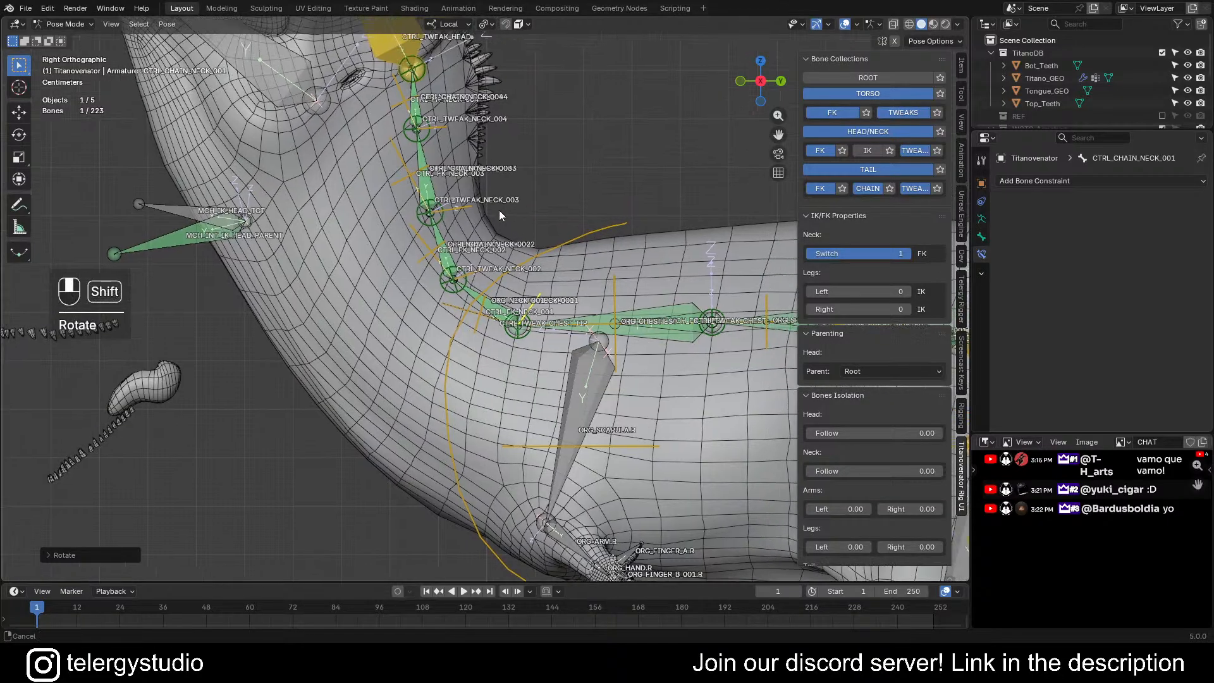
- Rotate CTRL_FK_NECK_002 to bend the neck farther back and test the FK chain
scroll(499, 210, "up", 2)
left_click(392, 261)
scroll(392, 261, "down", 4)
key("r")
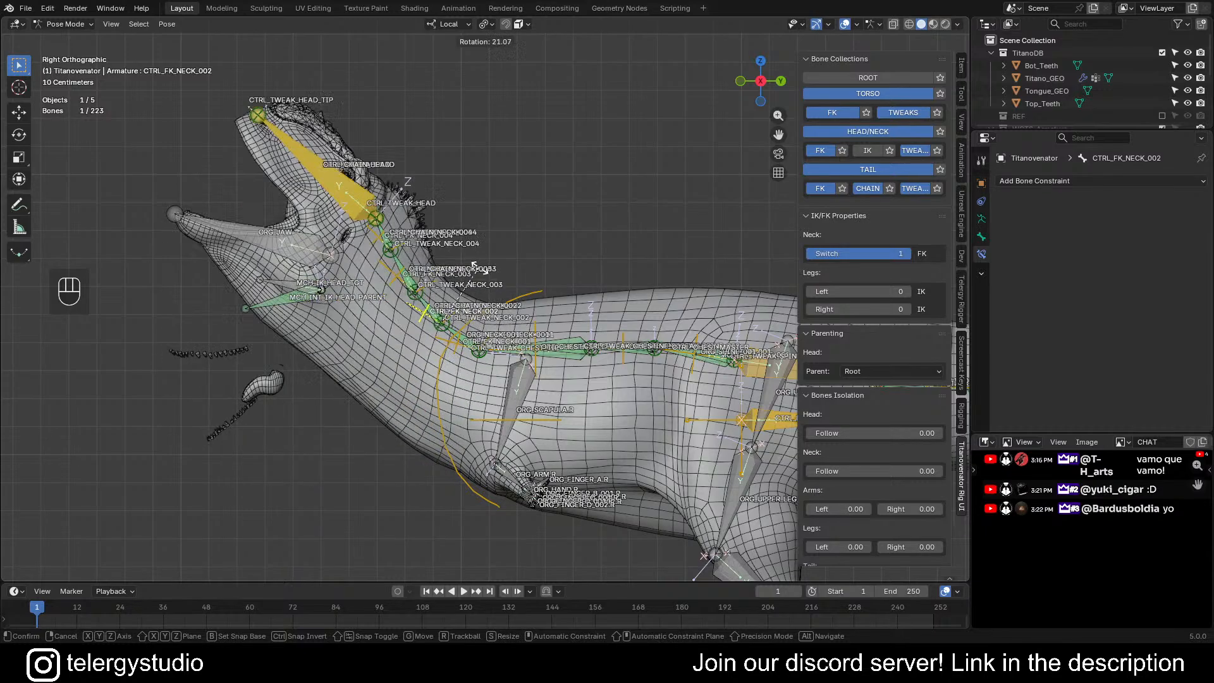
left_click(399, 198)
- Clear the location, rotation and scale of all visible pose bones, and deselect everything
key("a")
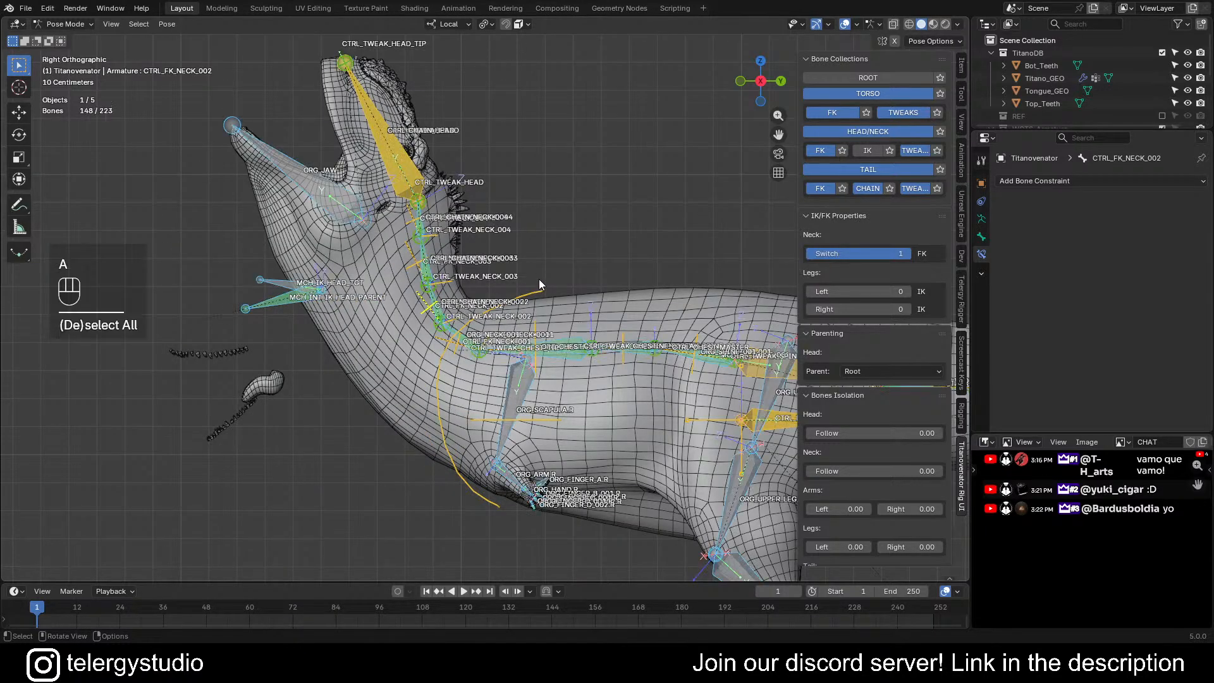
key("alt+g")
key("alt+r")
key("alt+s")
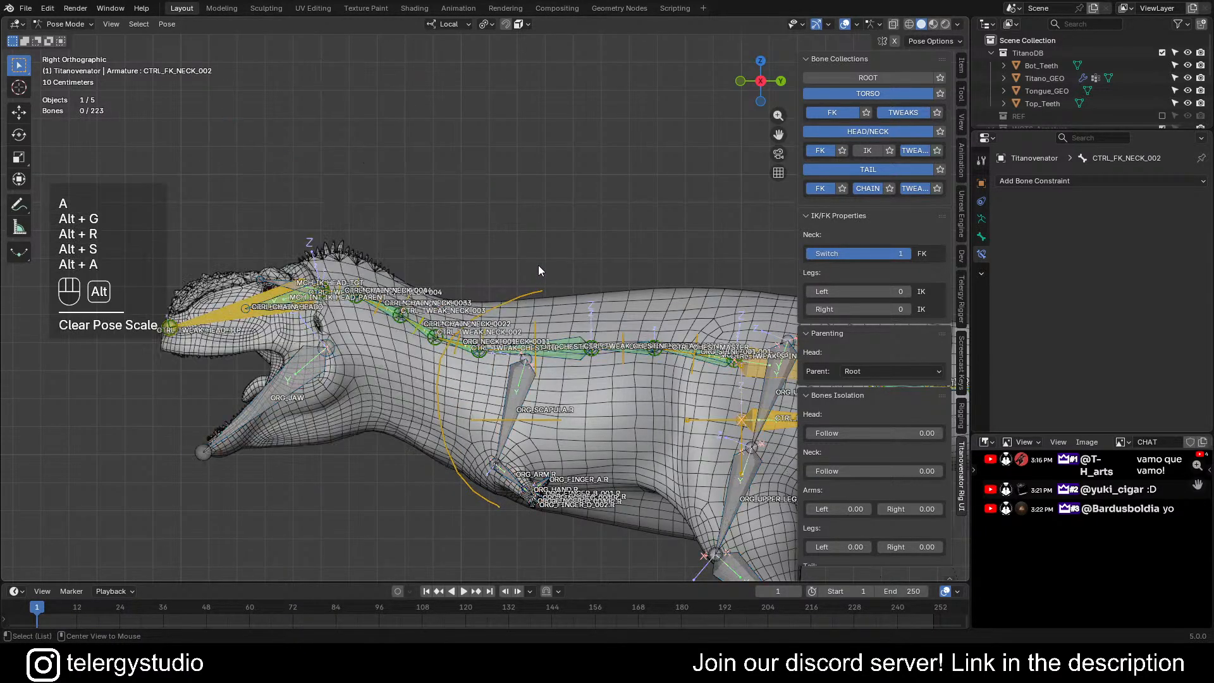
key("alt+a")
key("alt+a")
middle_click_drag(390, 247, 512, 181, "shift")
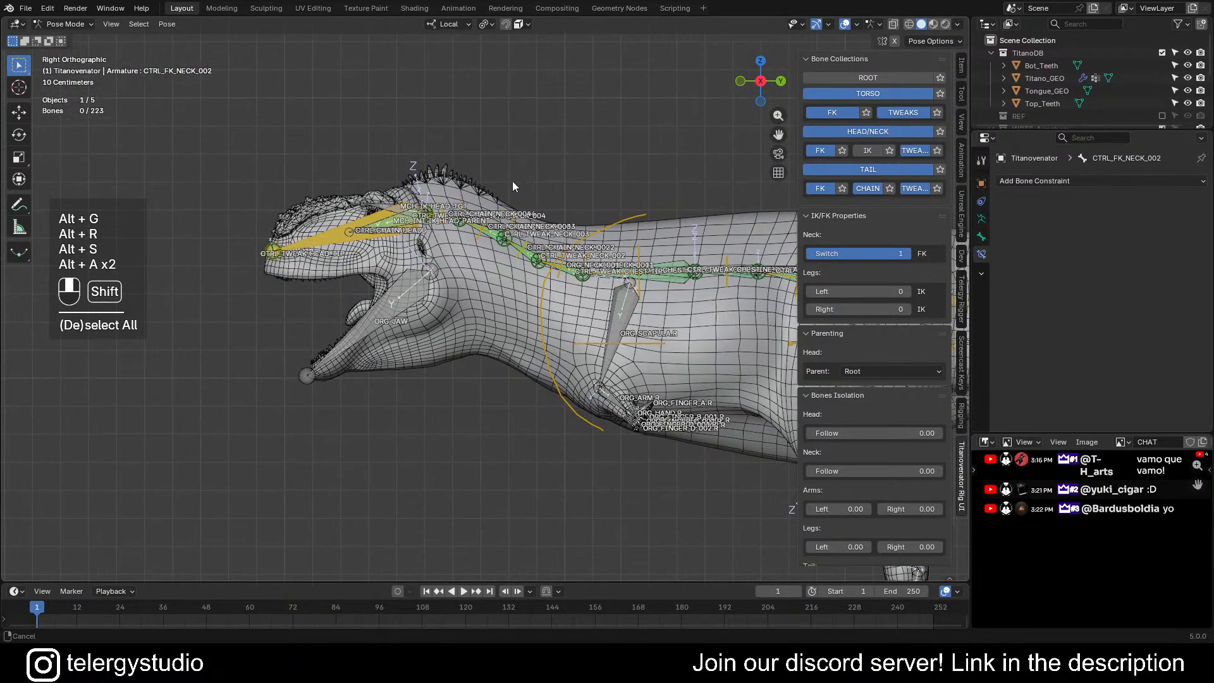
- Save the rig file and widen the viewport sidebar slightly
key("ctrl+s")
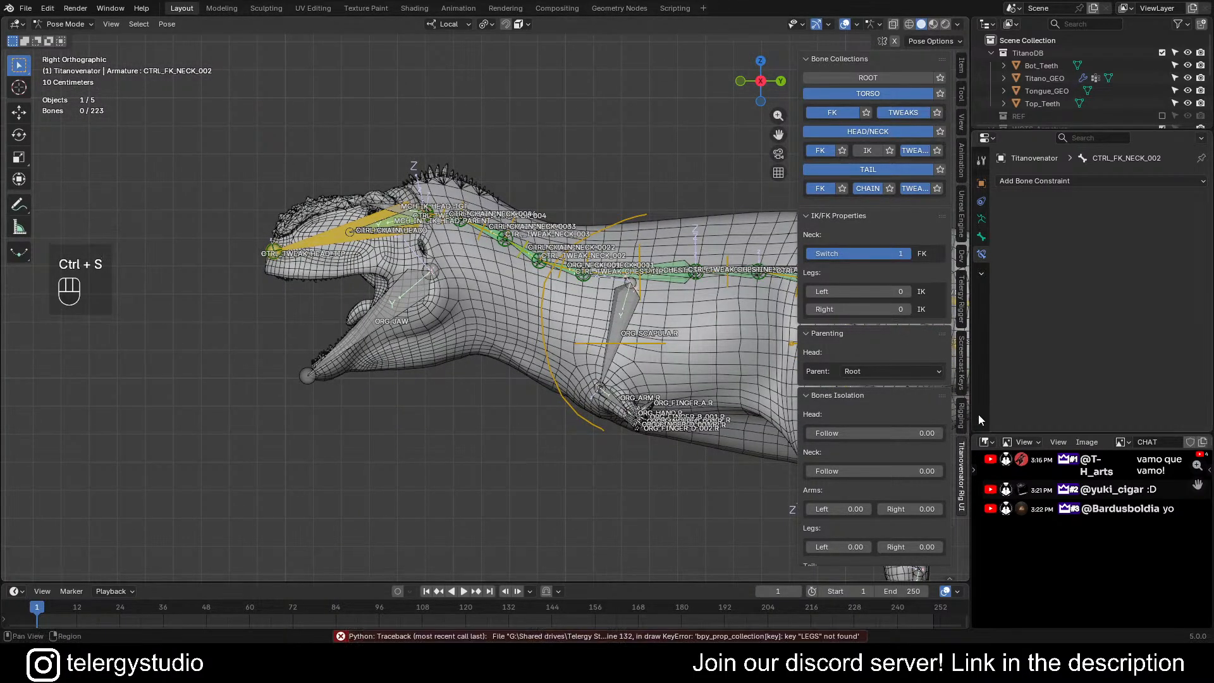
mouse_move(795, 224)
left_mouse_down()
mouse_move(753, 219)
mouse_move(777, 215)
left_mouse_up()
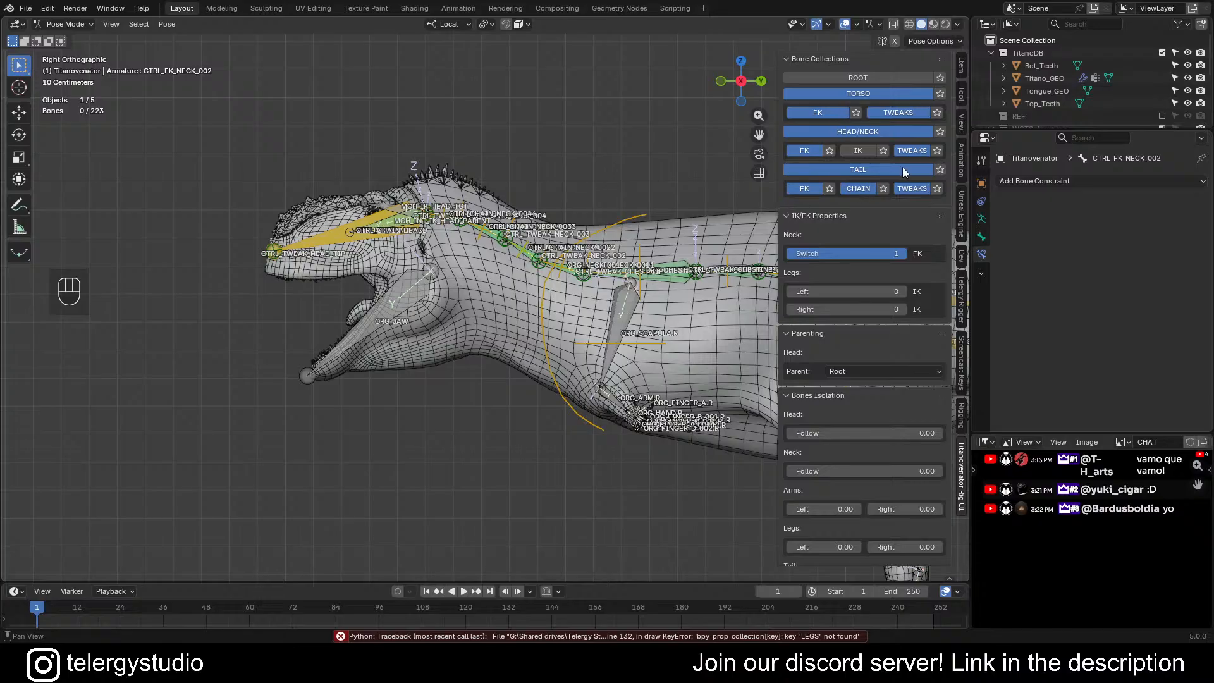
- Bring up the Telergy Rigger tools with the full bone collection list, and save the rig file
left_click(961, 358)
left_click(961, 303)
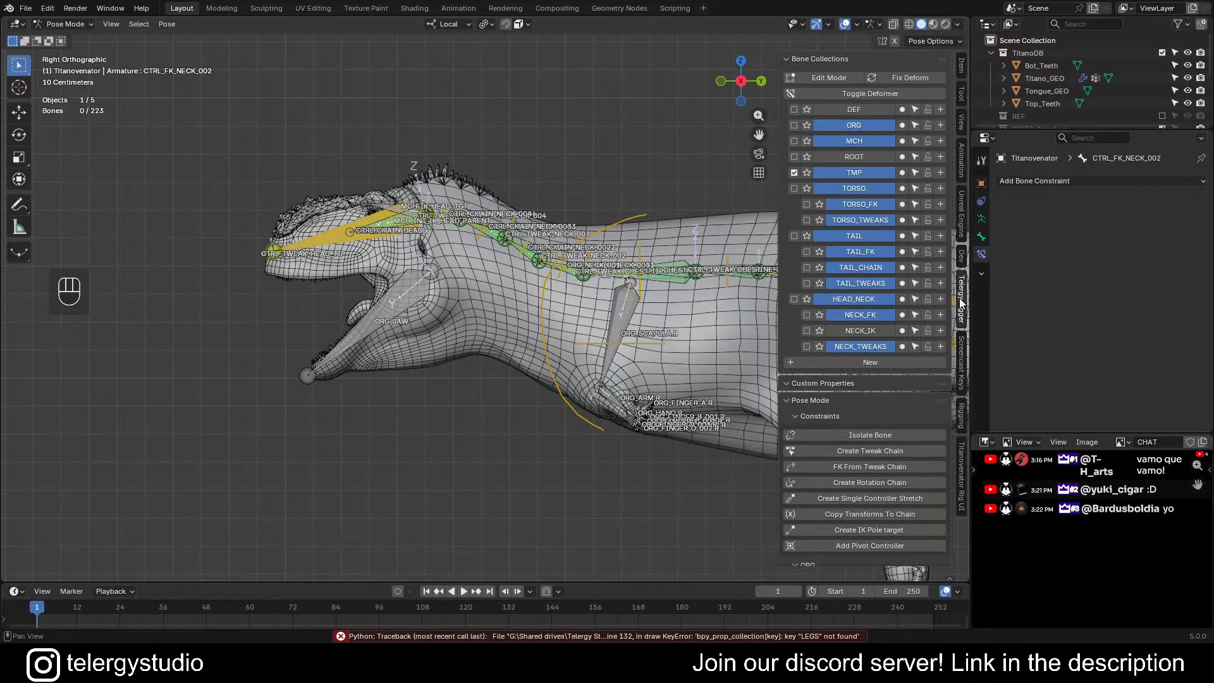
scroll(515, 275, "down", 1)
middle_click_drag(514, 274, 428, 248, "shift")
scroll(301, 225, "up", 1)
key("ctrl+s")
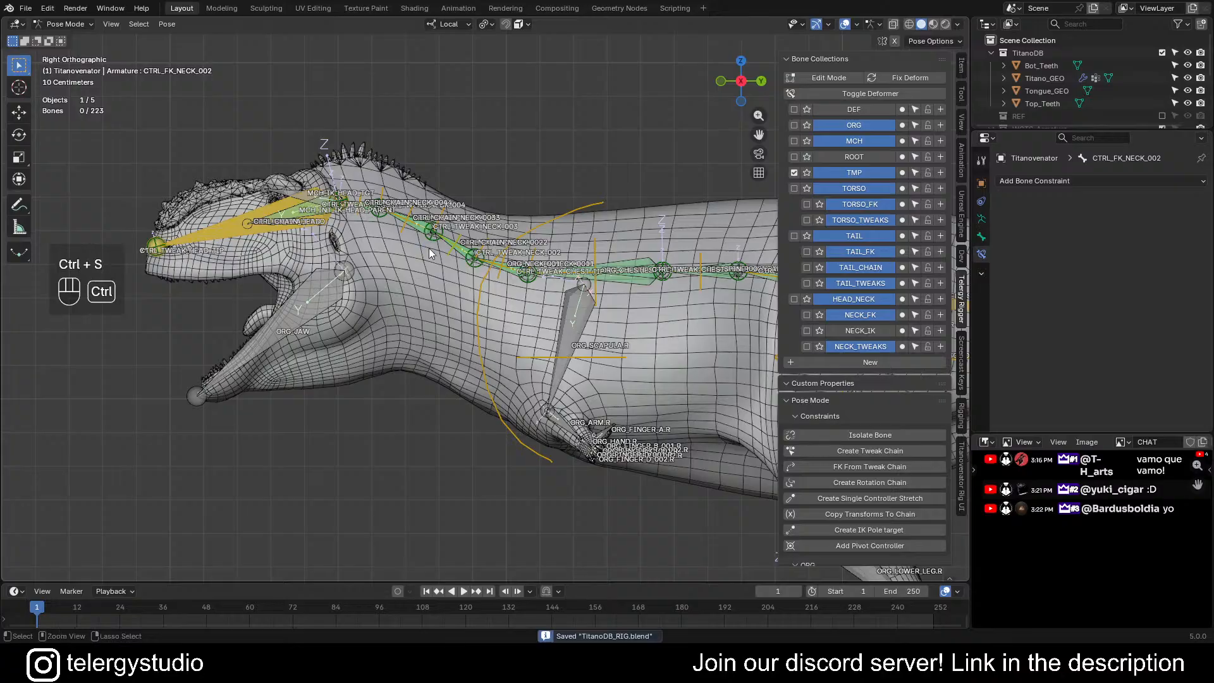
- Select the left shoulder-blade bone ORG_SCAPULA.L
scroll(429, 248, "down", 1)
middle_click_drag(493, 304, 452, 318, "shift")
scroll(393, 272, "up", 2)
scroll(496, 302, "down", 3)
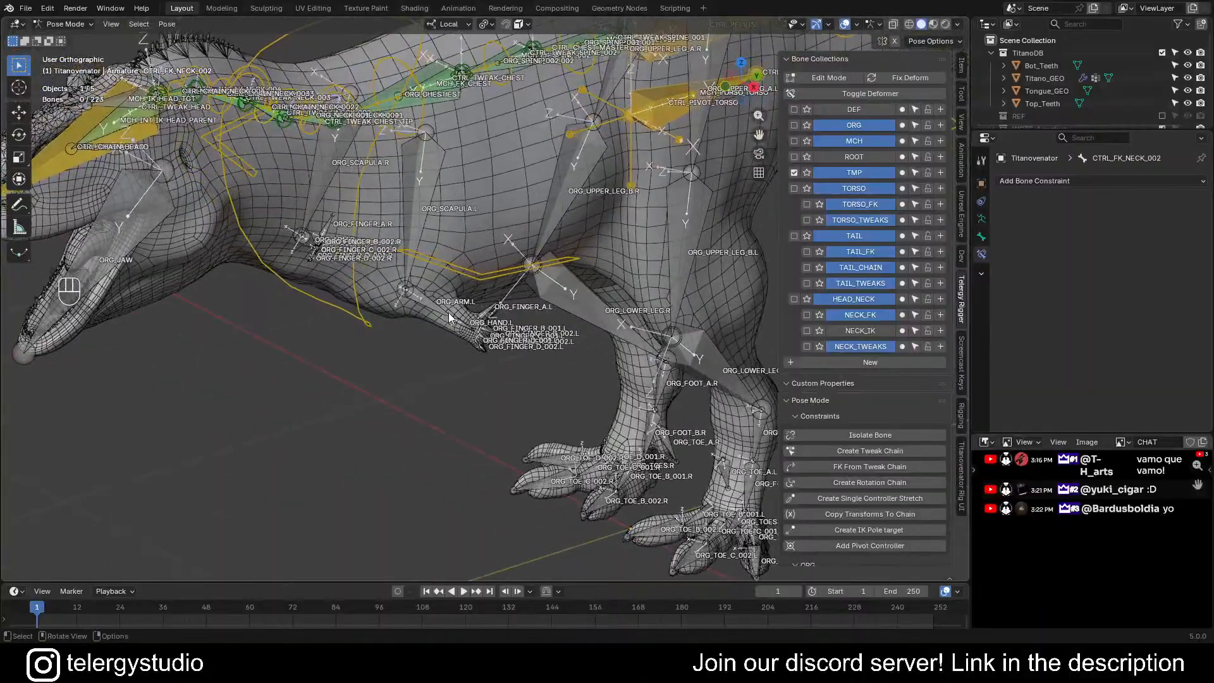
scroll(439, 310, "up", 5)
scroll(439, 310, "down", 4)
left_click(399, 262)
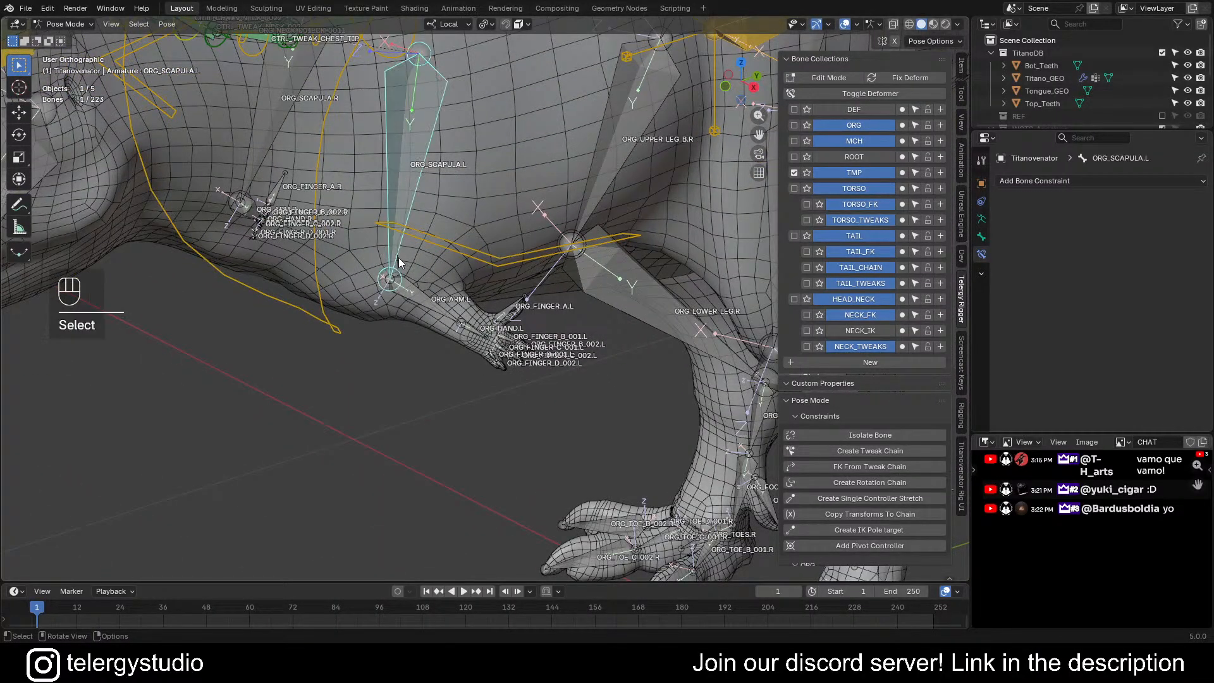
- Add the left arm, hand and finger bones to the scapula selection, making ORG_FINGER_A.L the active bone
middle_click_drag(471, 323, 413, 345, "shift")
scroll(435, 337, "up", 2)
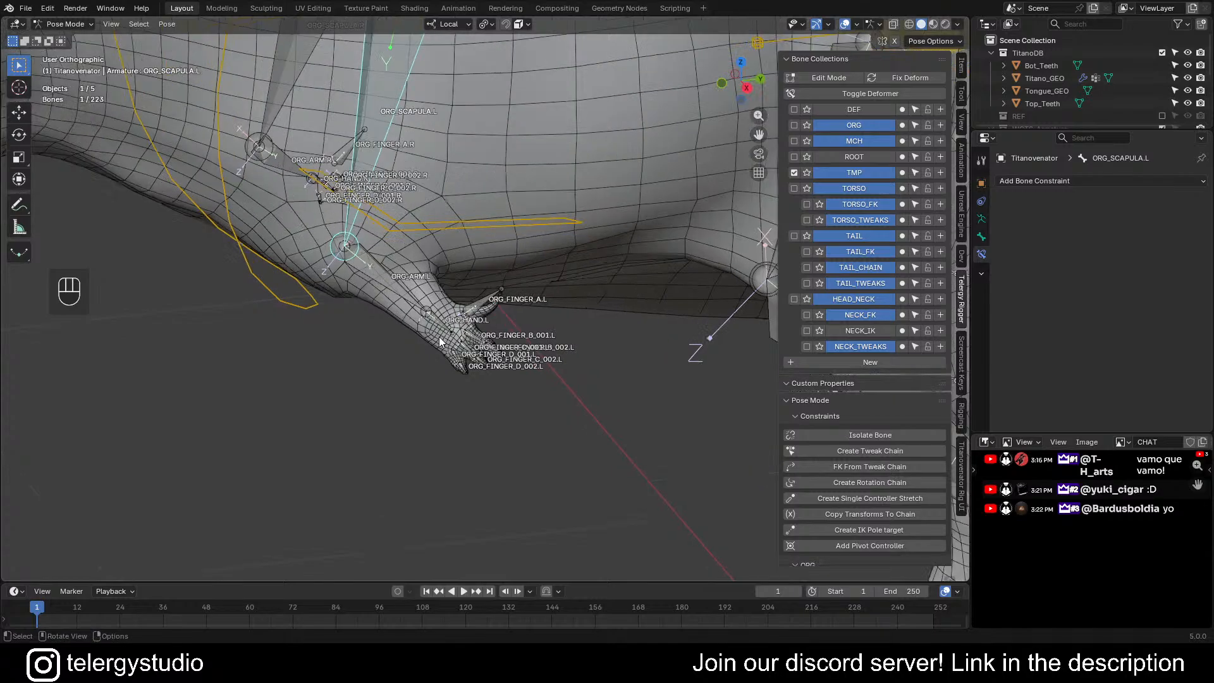
scroll(426, 297, "up", 2)
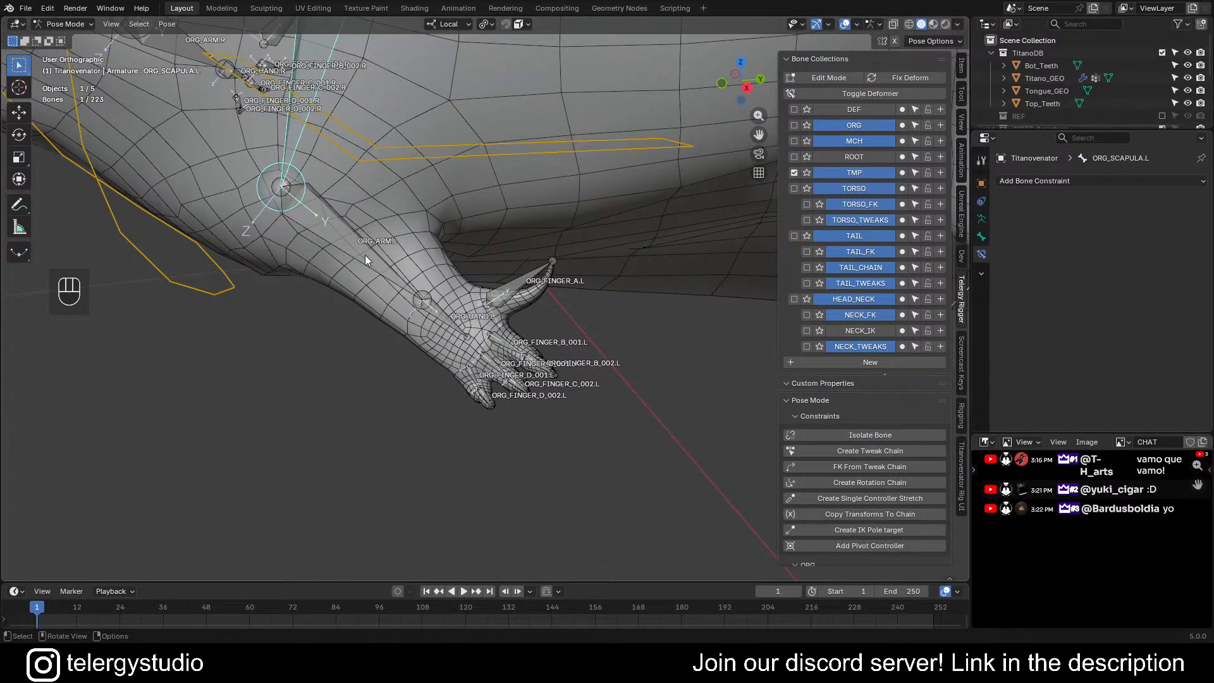
middle_click_drag(382, 246, 359, 303)
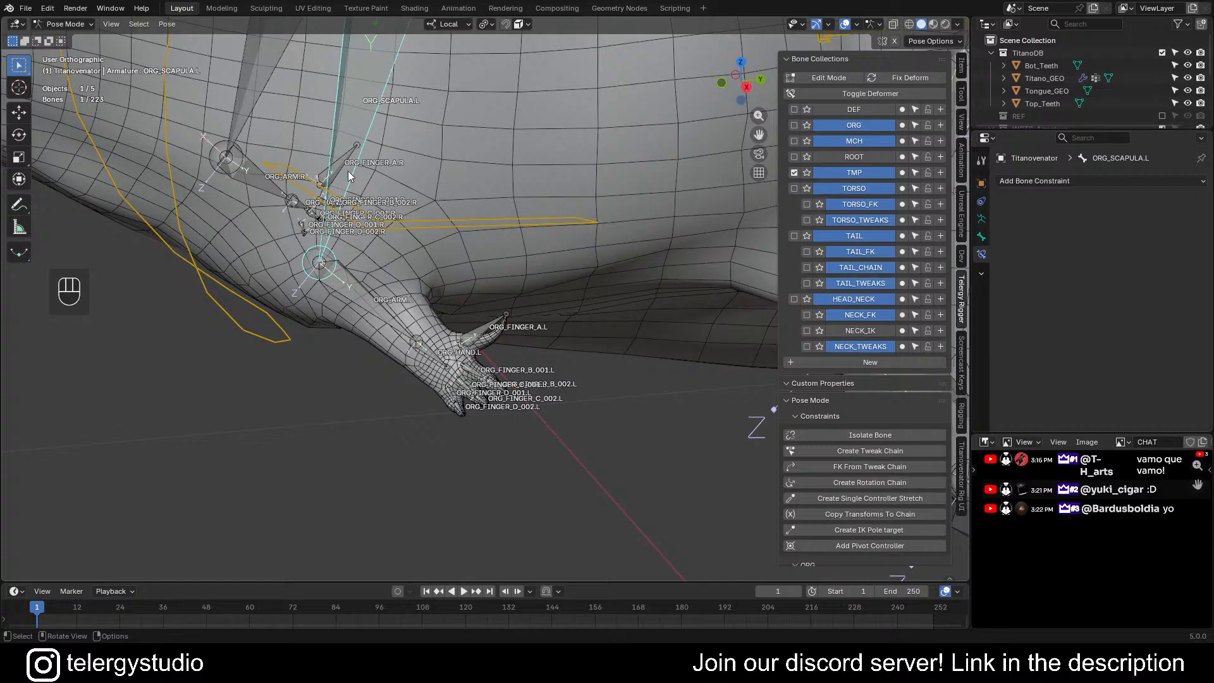
key("shift")
left_click_drag(425, 352, 493, 437, "shift")
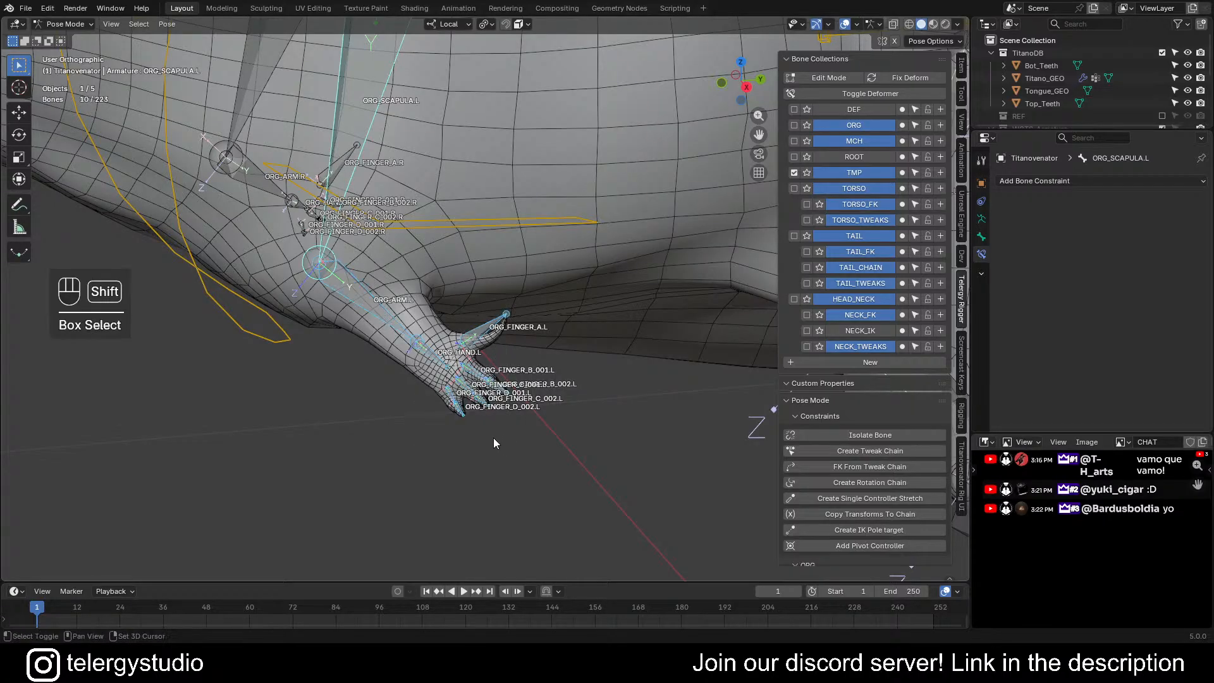
middle_click_drag(493, 438, 478, 342)
left_click(479, 339, "shift")
scroll(480, 340, "down", 2)
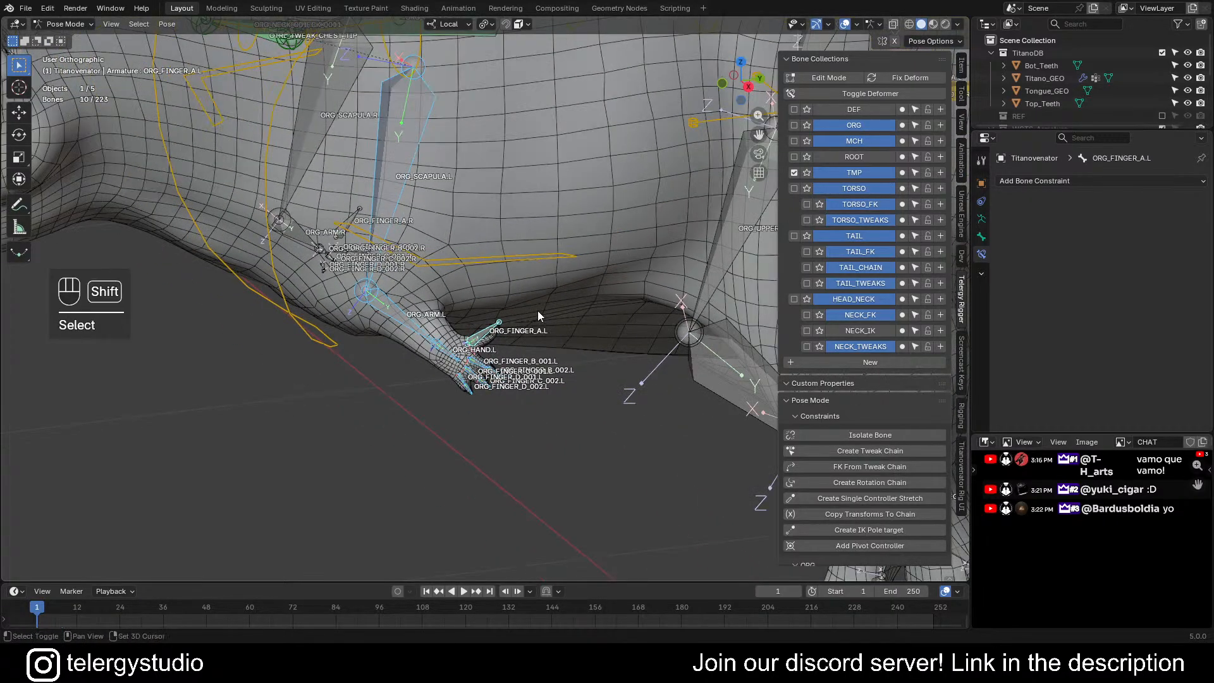
middle_click_drag(537, 311, 496, 309, "shift")
- Set the active finger's bone color to 01 - Theme Color Set and copy it to all selected left arm bones
left_click(981, 236)
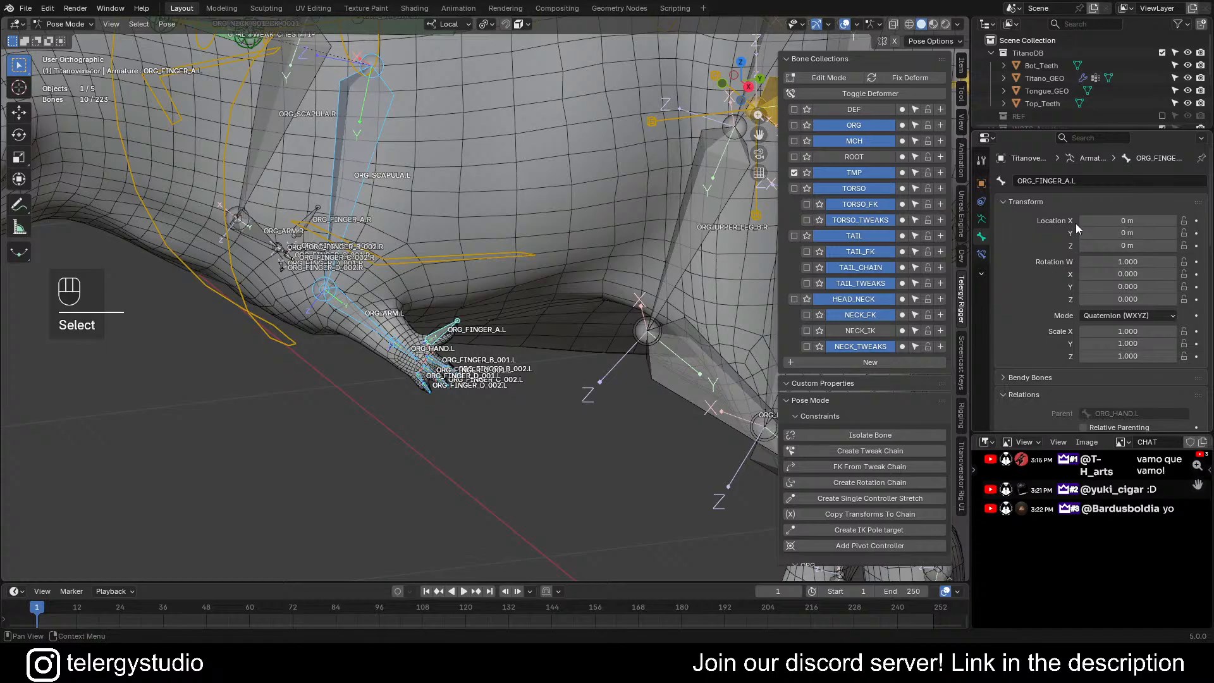
scroll(1076, 222, "down", 10)
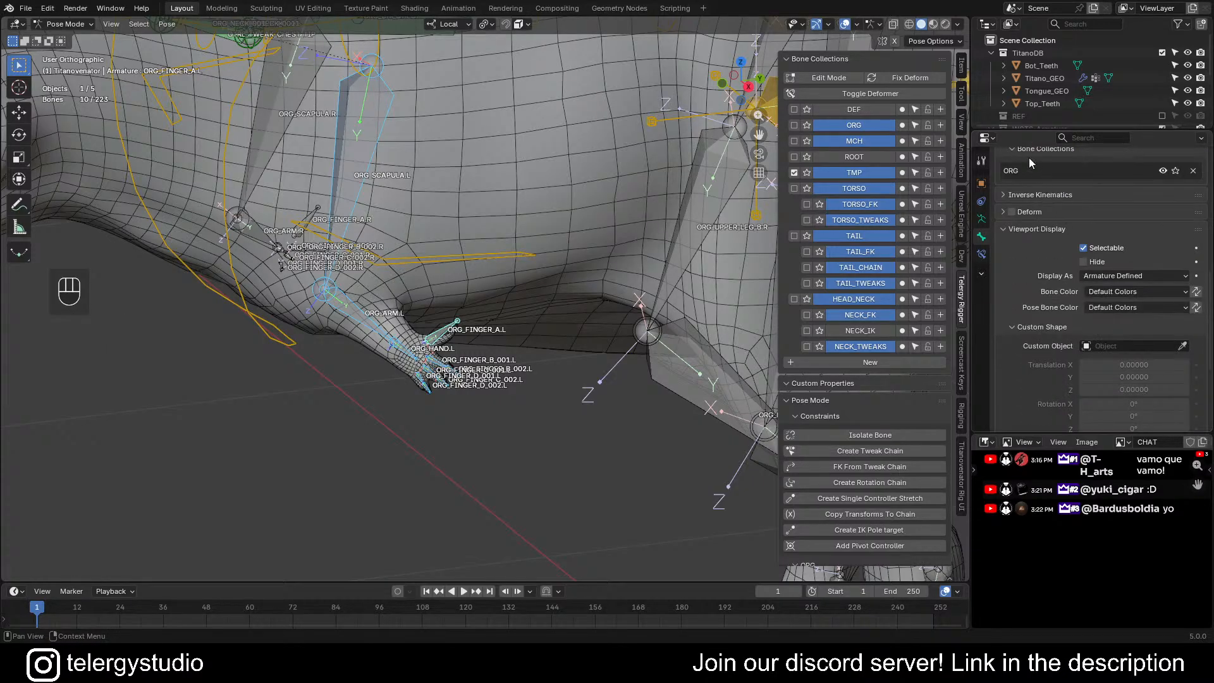
left_click(1138, 291)
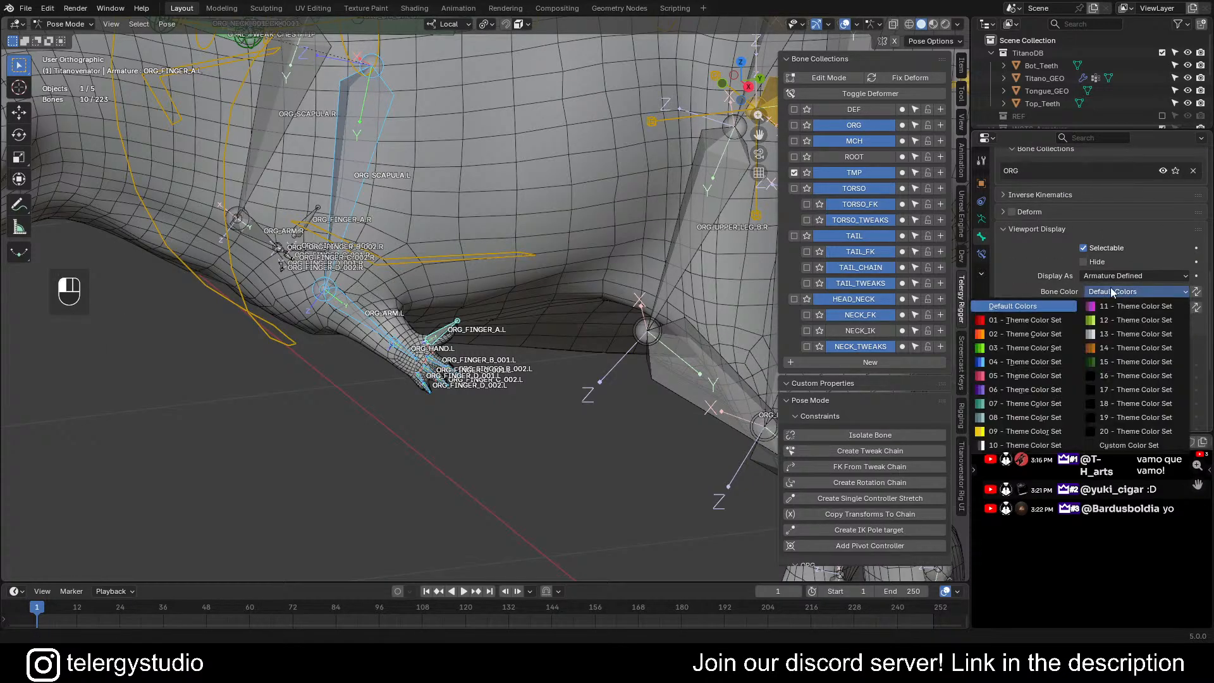
left_click(1015, 317)
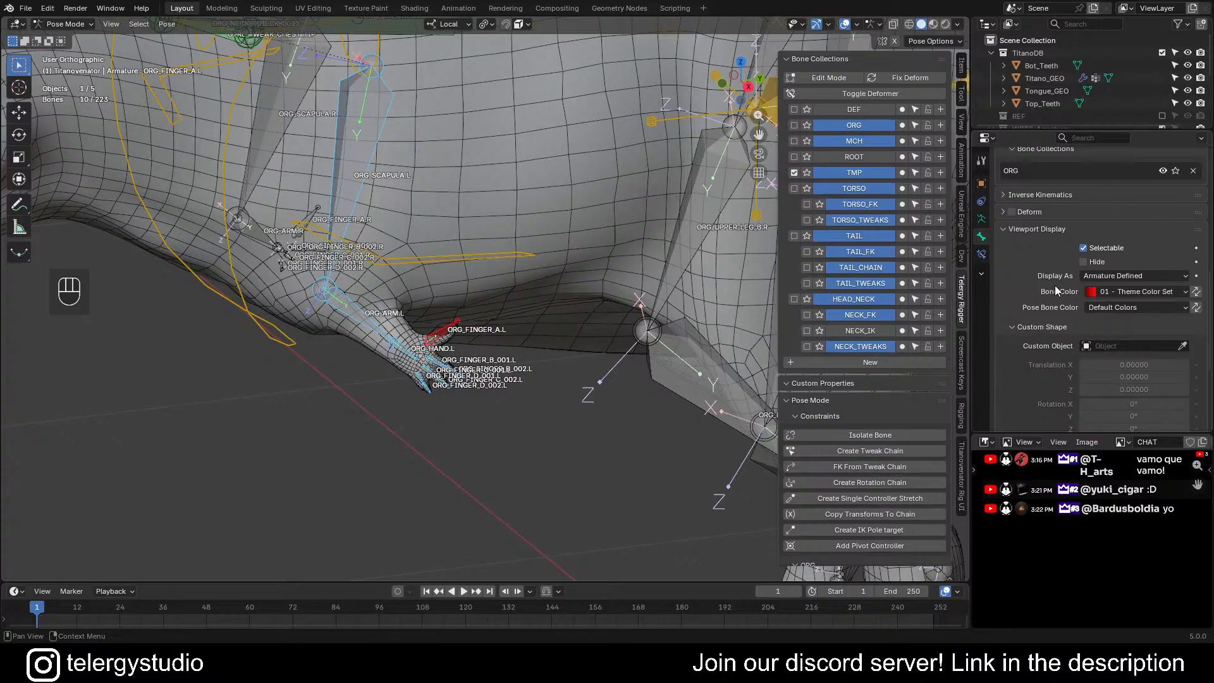
left_click(1197, 291)
scroll(443, 241, "down", 3)
middle_click_drag(405, 249, 468, 227, "shift")
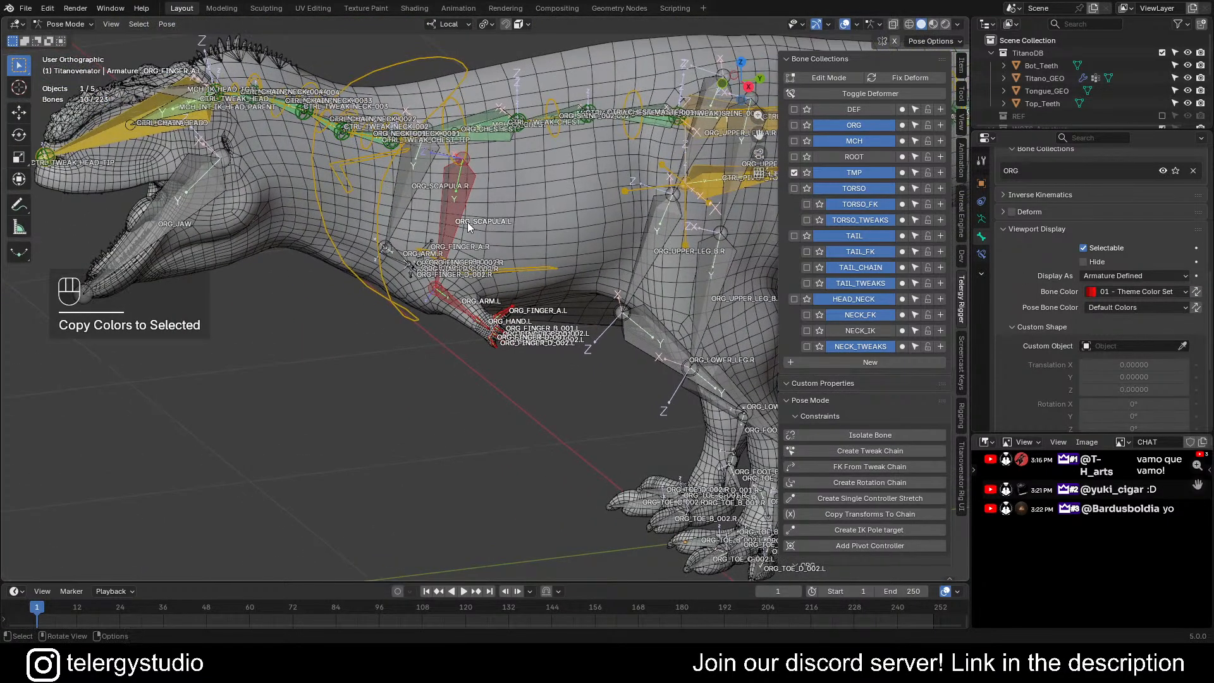
- Select the mirrored right arm bones and give them all the bone color 04 - Theme Color Set
key("ctrl+shift+m")
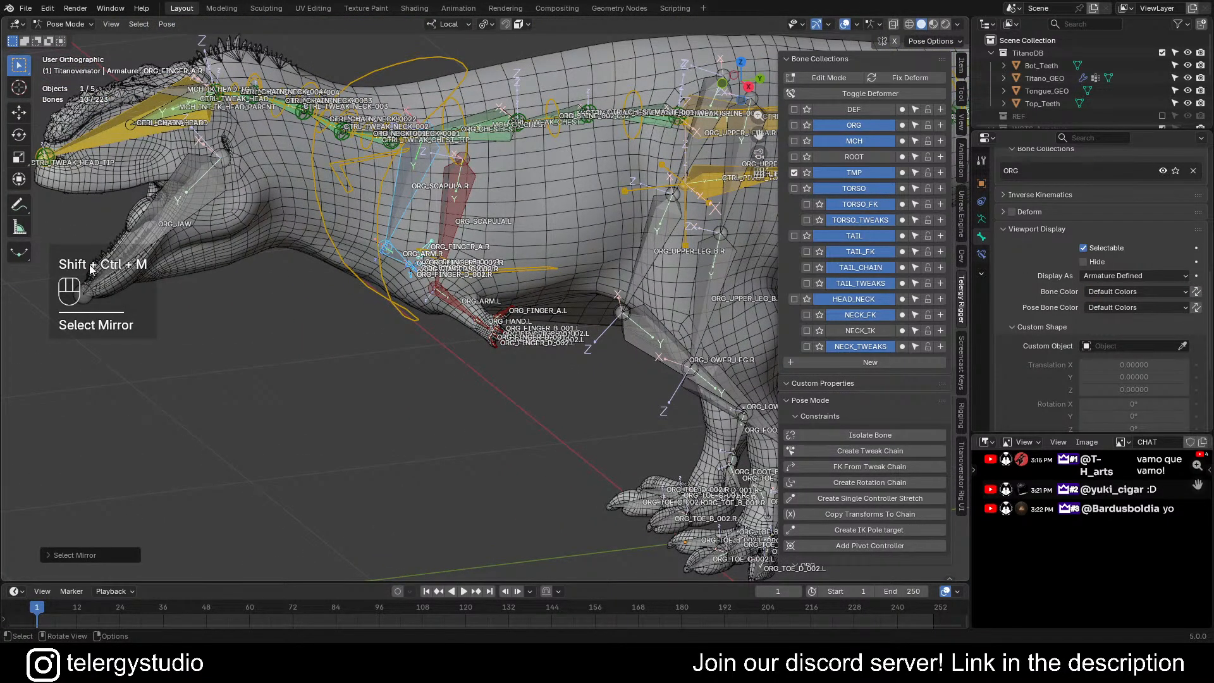
left_click(1145, 294)
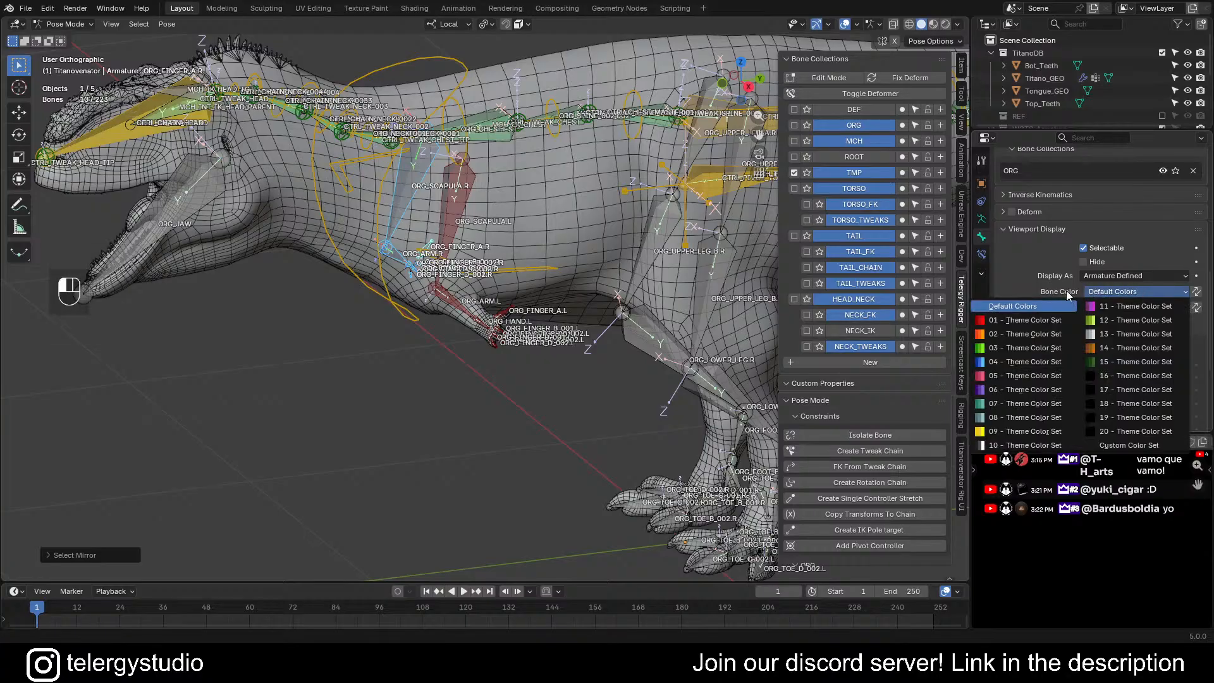
left_click(1018, 364)
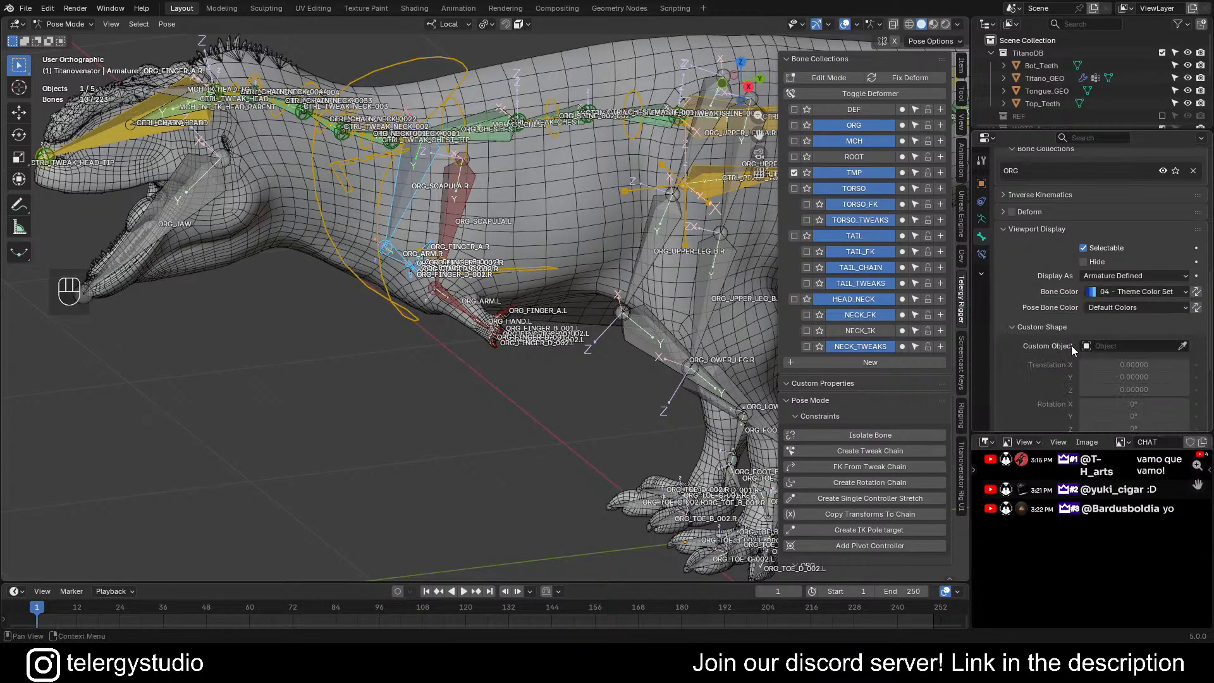
left_click(1196, 291)
scroll(485, 185, "down", 3)
middle_click_drag(484, 184, 546, 226, "shift")
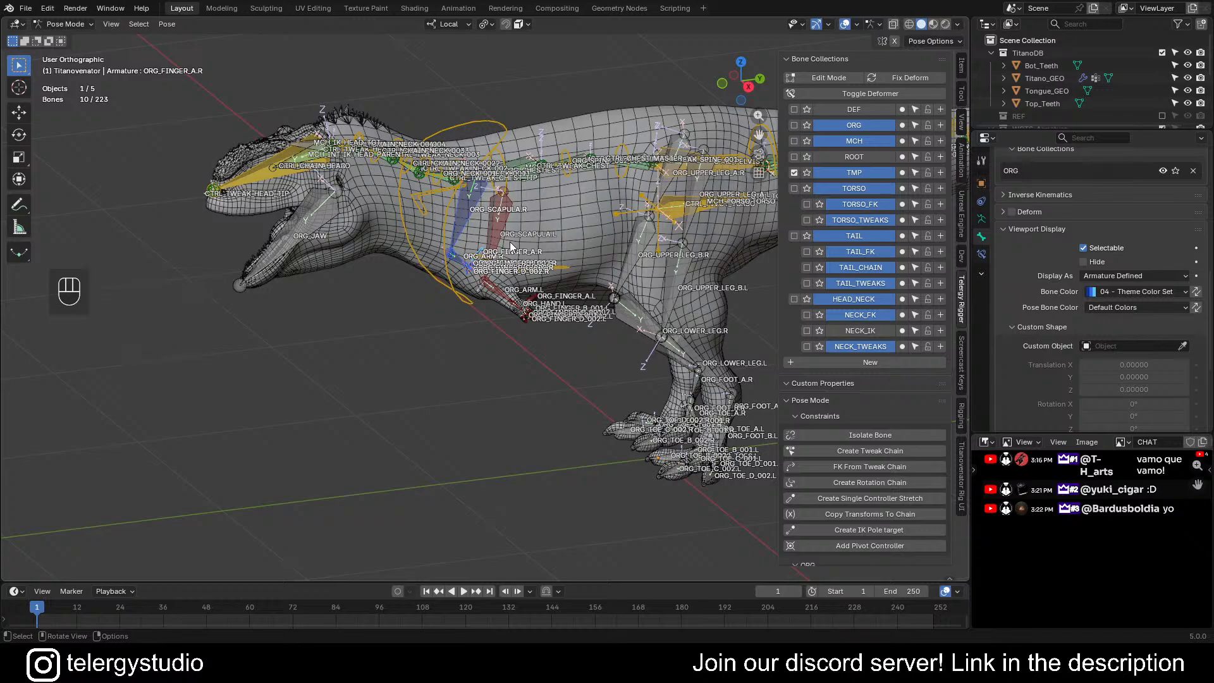
- Mirror the selection back with Extend enabled so that both arms' bones are selected together
key("shift+ctrl+m")
left_click(128, 554)
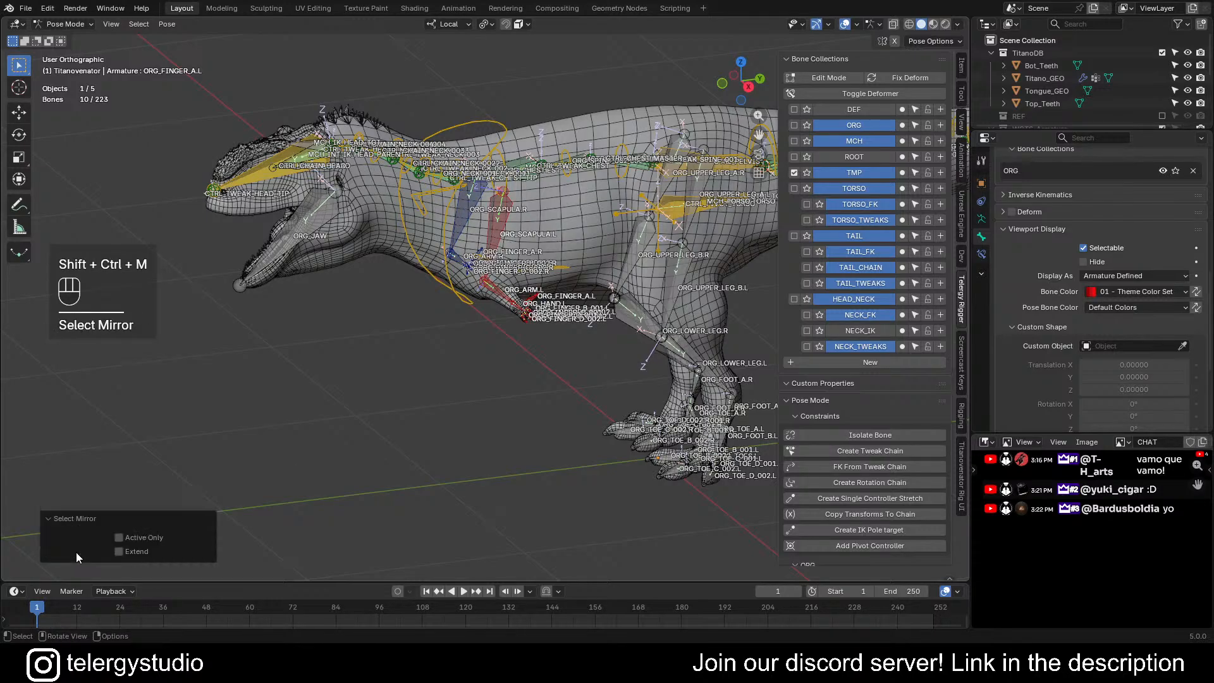
left_click(119, 552)
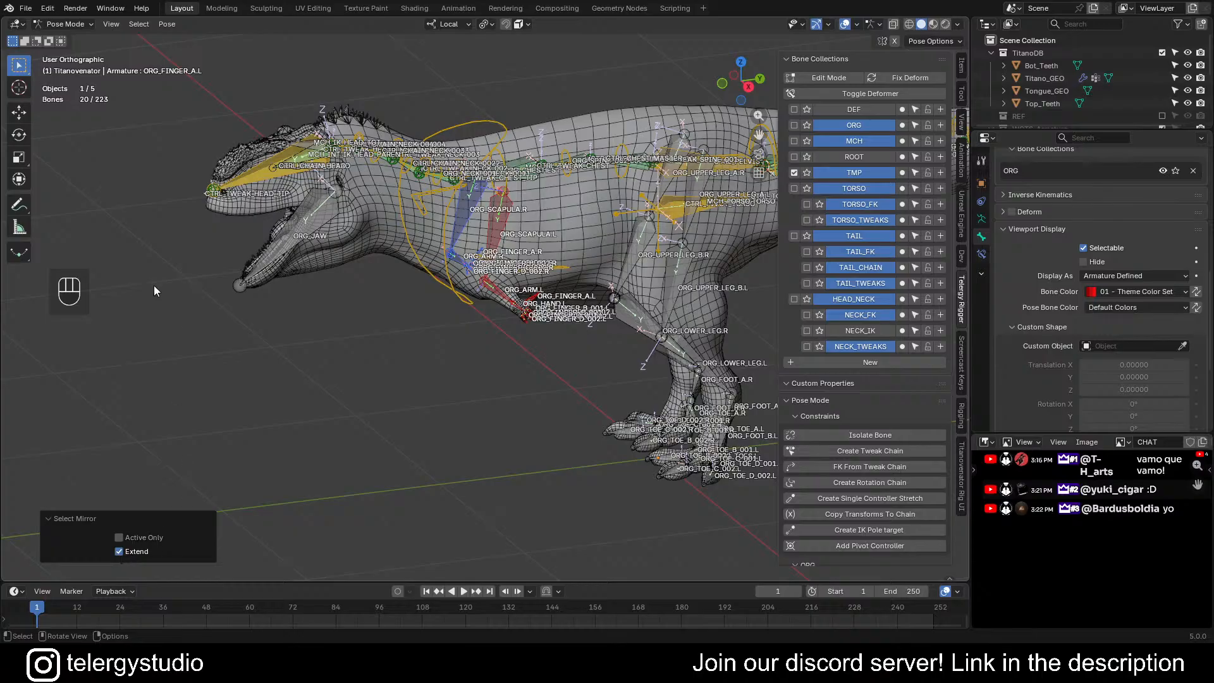
middle_click_drag(465, 268, 464, 317, "shift")
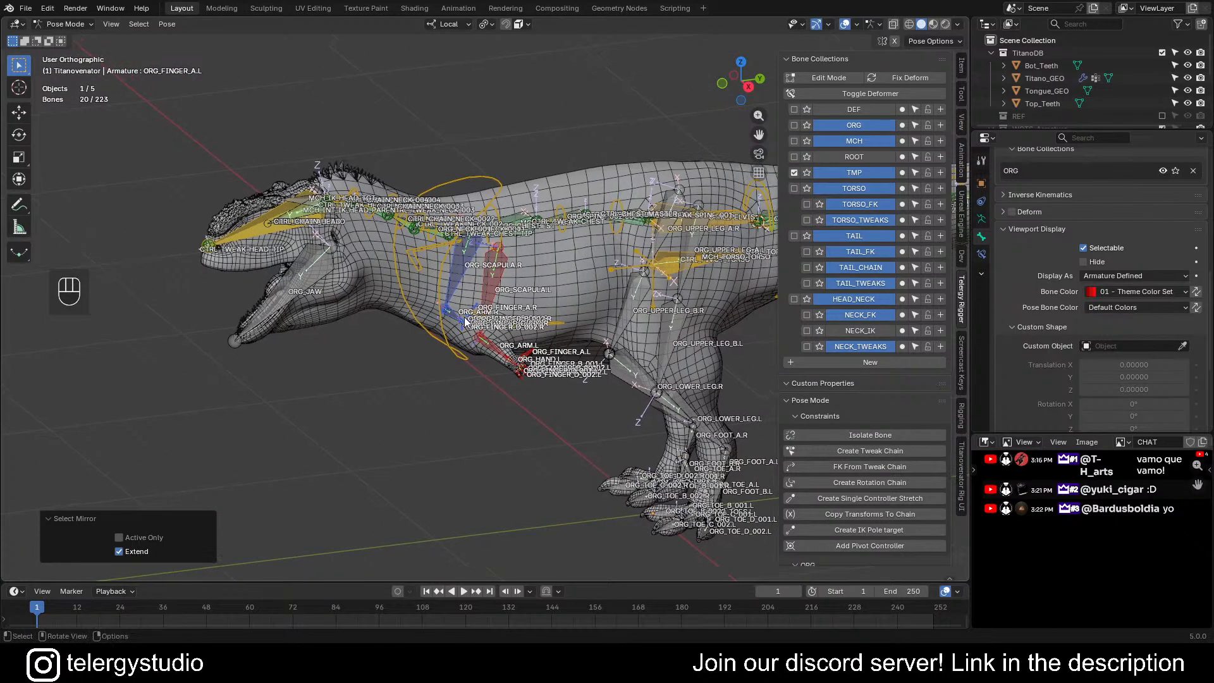
- Batch rename the selected arm bones, replacing ORG with CTRL
key("ctrl+F2")
left_click(462, 356)
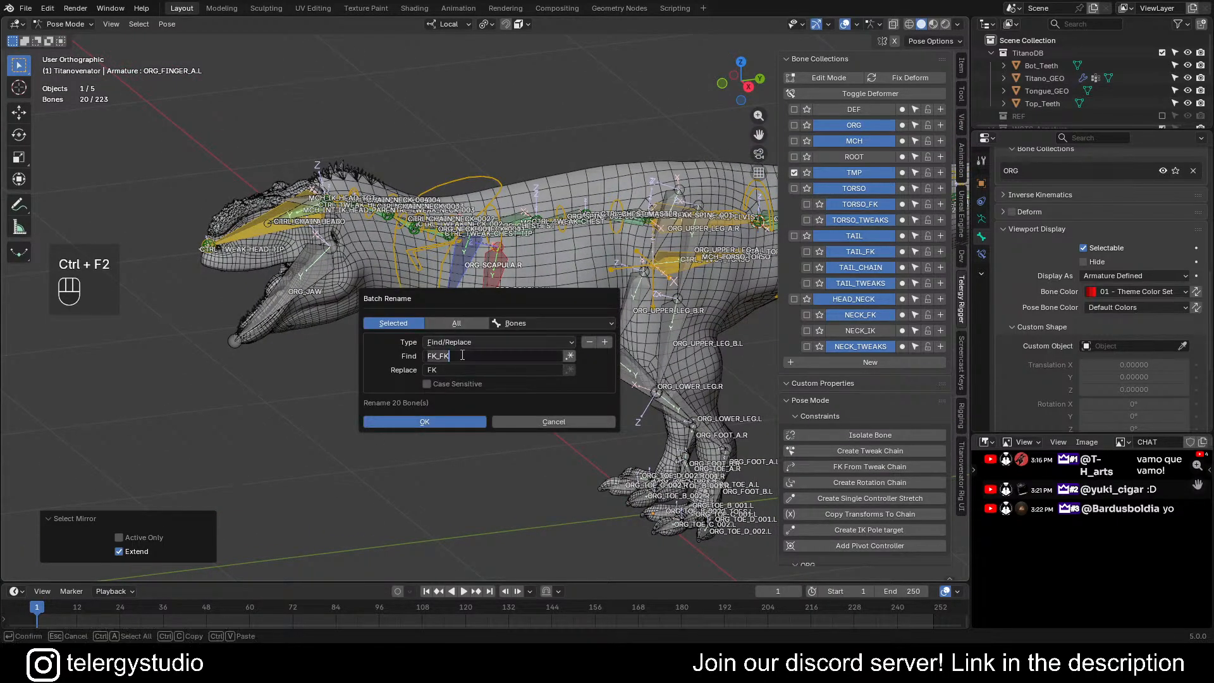
type("ORG")
key("Tab")
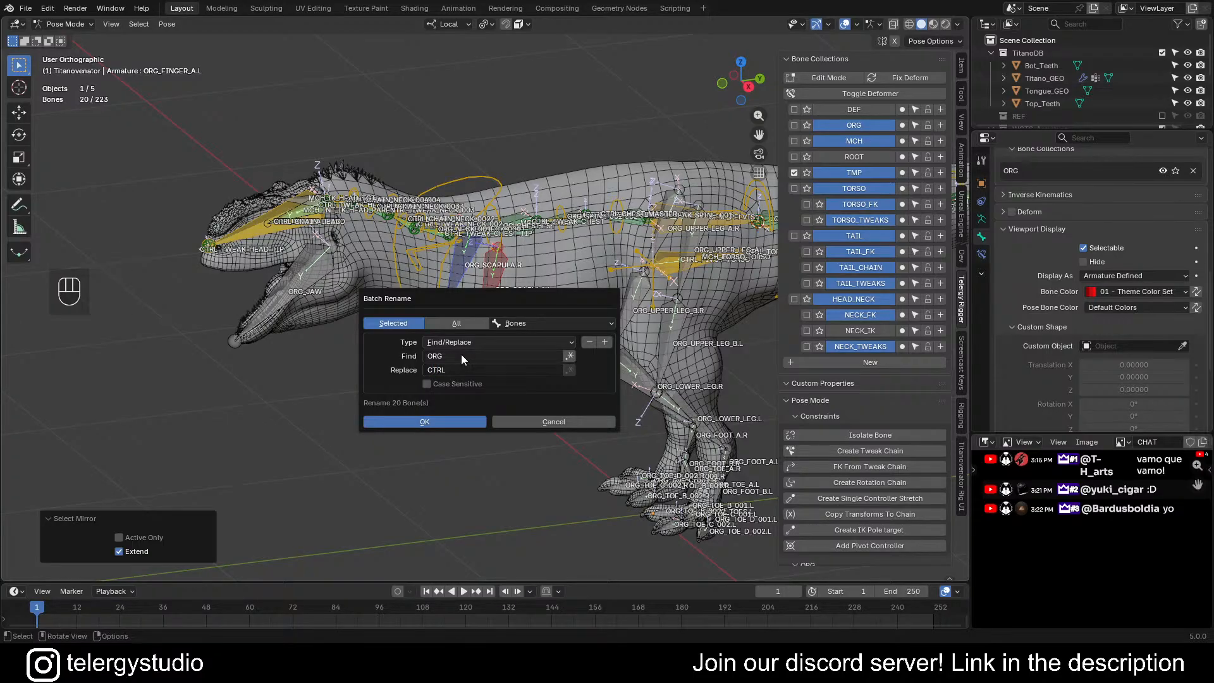
key("Return")
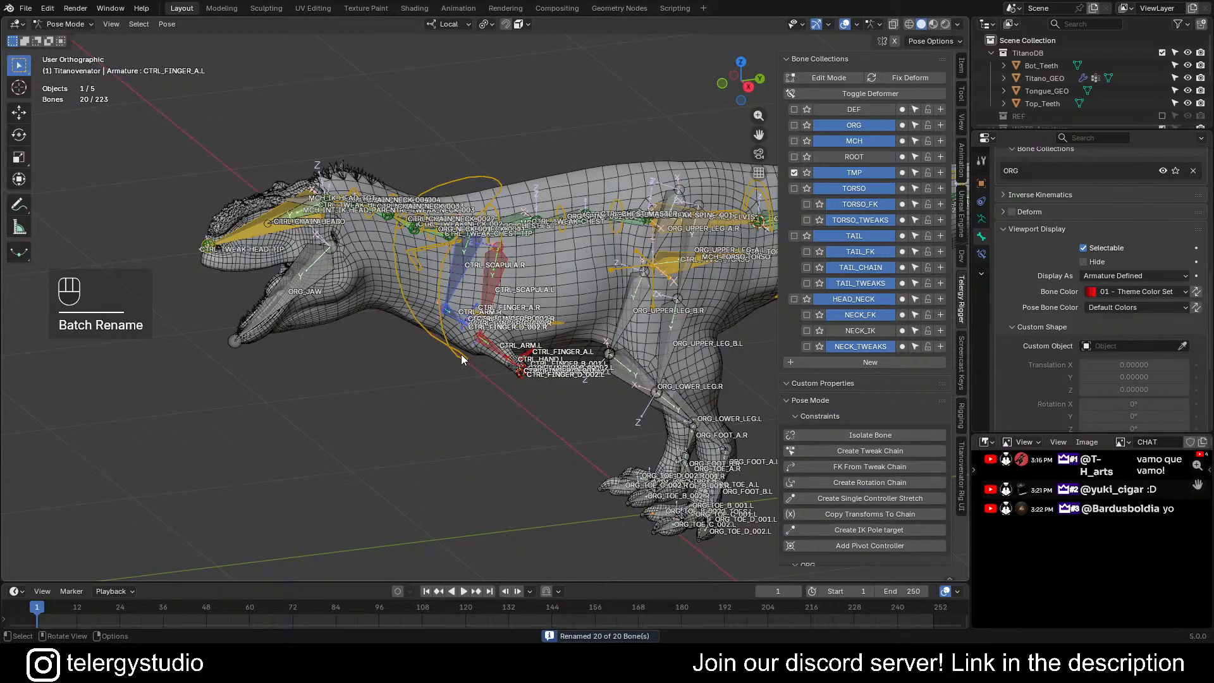
- Select CTRL_ARM.L and CTRL_ARM.R, then add CTRL_FK_NECK_001 as the active bone
middle_click_drag(397, 210, 354, 204, "shift")
scroll(465, 322, "up", 5)
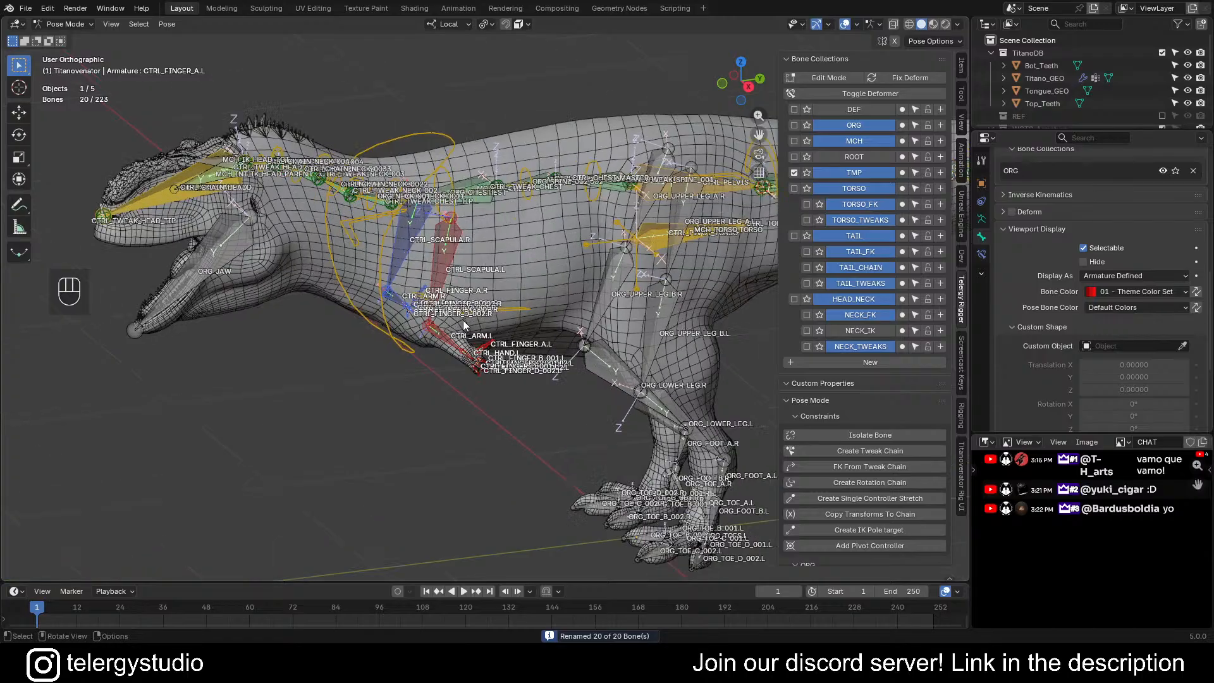
mouse_move(429, 286)
middle_mouse_down()
mouse_move(506, 237)
mouse_move(468, 204)
mouse_move(363, 211)
mouse_move(424, 278)
mouse_move(449, 279)
mouse_move(401, 271)
mouse_move(404, 296)
mouse_move(435, 304)
middle_mouse_up()
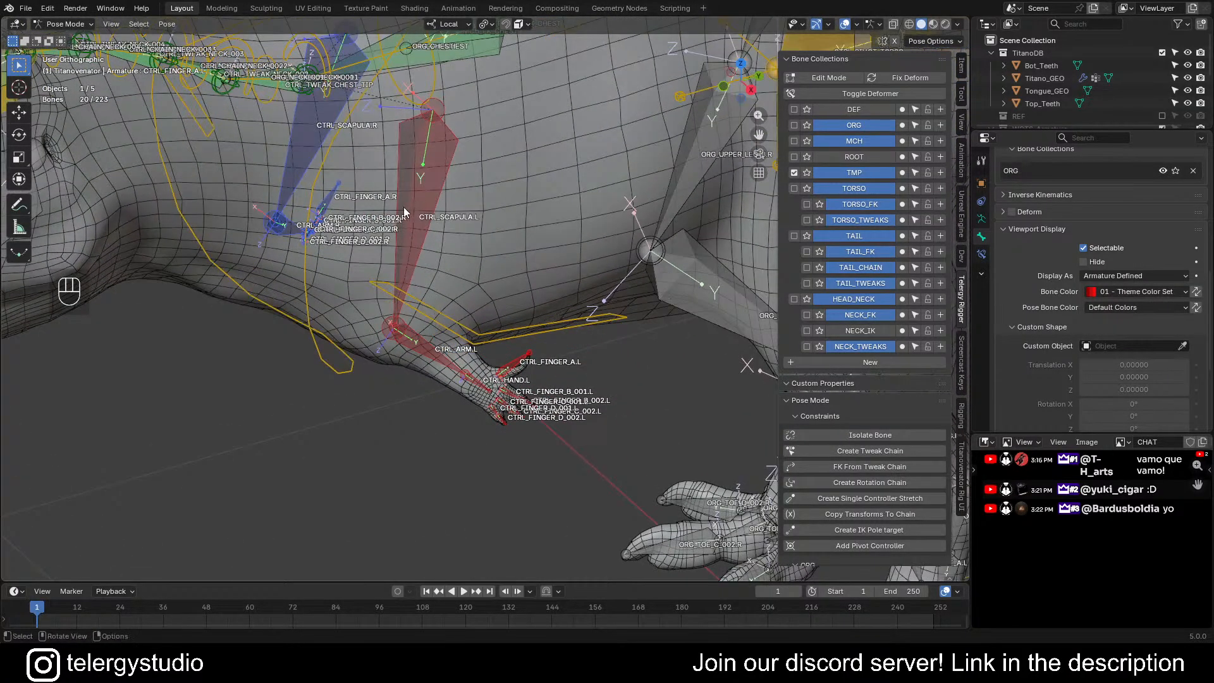
scroll(471, 369, "up", 1)
scroll(472, 369, "up", 2)
left_click(396, 344)
scroll(396, 344, "down", 4)
middle_click_drag(418, 343, 496, 333, "shift")
left_click(295, 175, "shift")
scroll(295, 176, "down", 6)
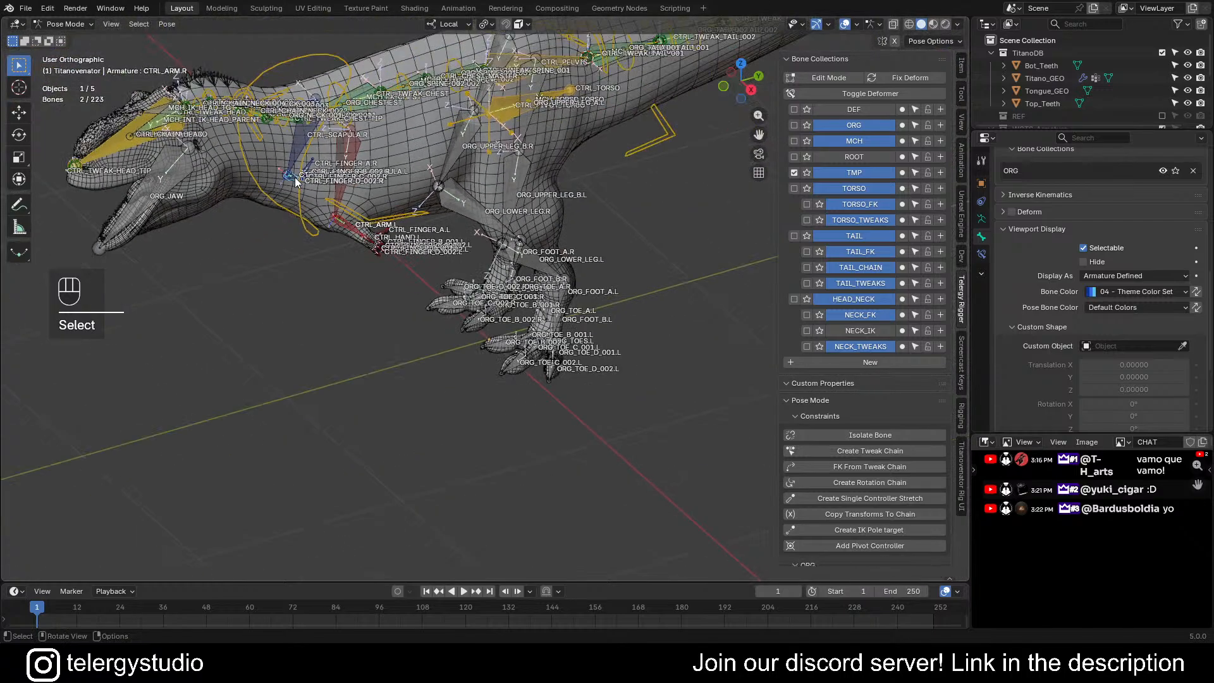
scroll(269, 104, "up", 4)
scroll(352, 220, "up", 2)
left_click(351, 210, "shift")
scroll(351, 210, "down", 3)
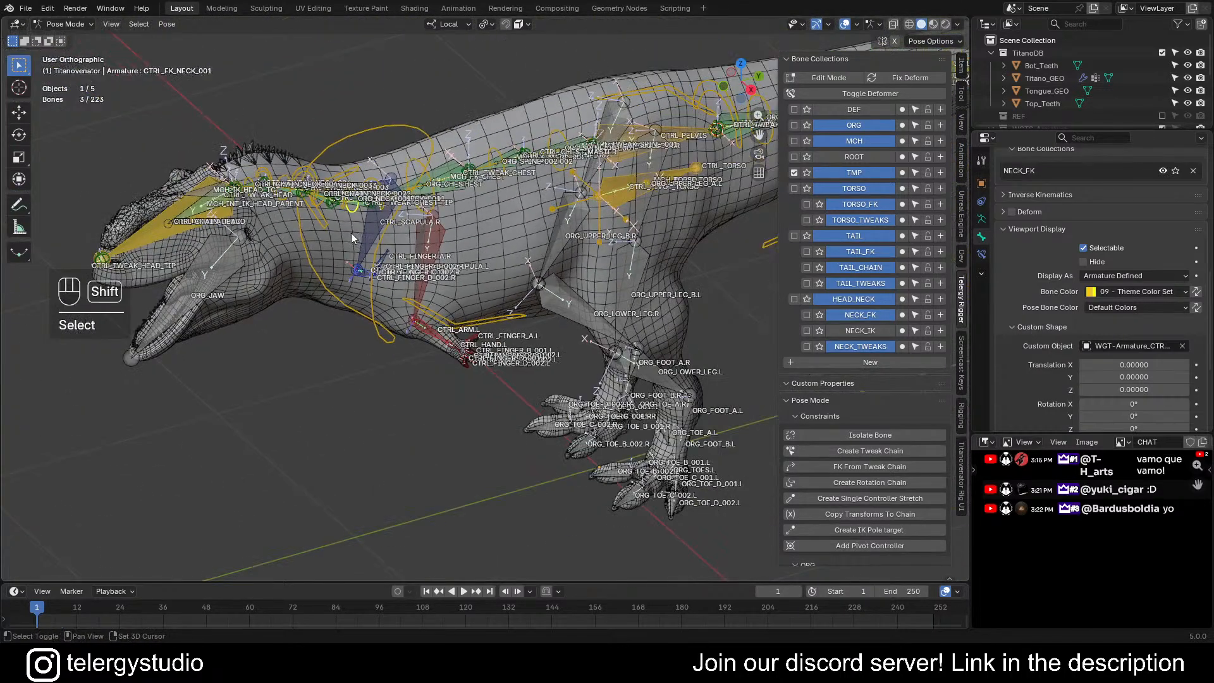
- Copy the custom shape of CTRL_FK_NECK_001 to the two selected arm controls
scroll(351, 233, "up", 1)
key("ctrl+c")
left_click(332, 174)
scroll(460, 267, "up", 5)
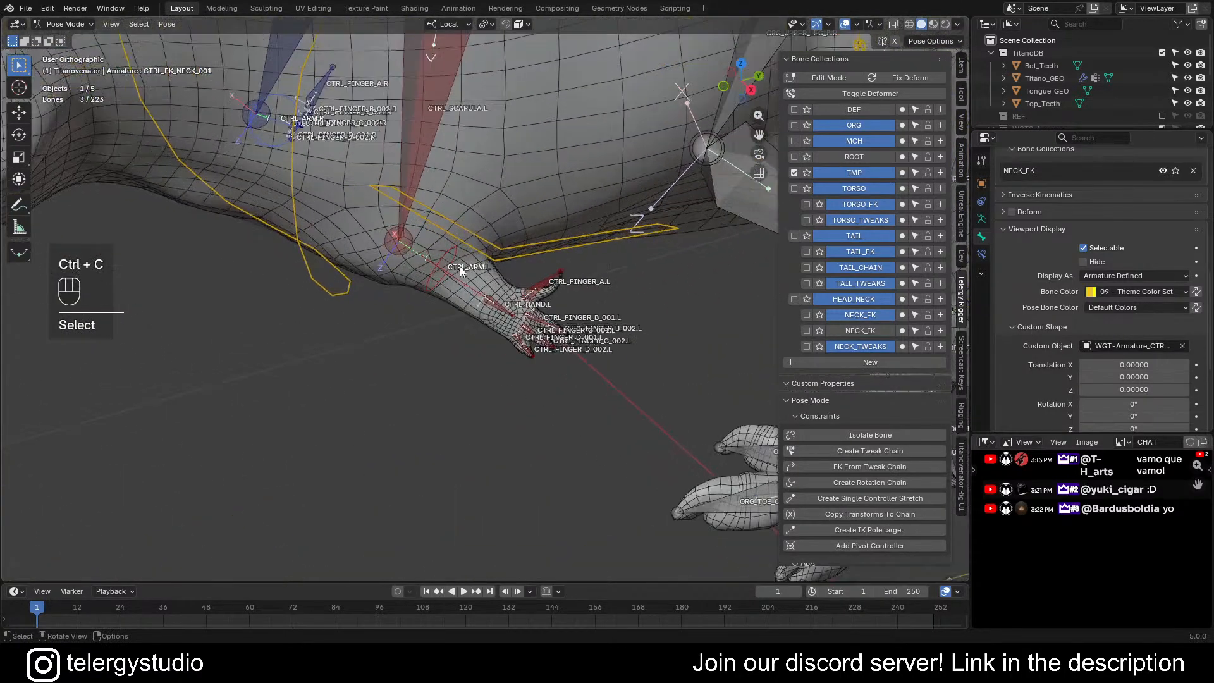
- Apply the custom shape wire width of 2.0 to all selected bones at once
scroll(1091, 301, "down", 6)
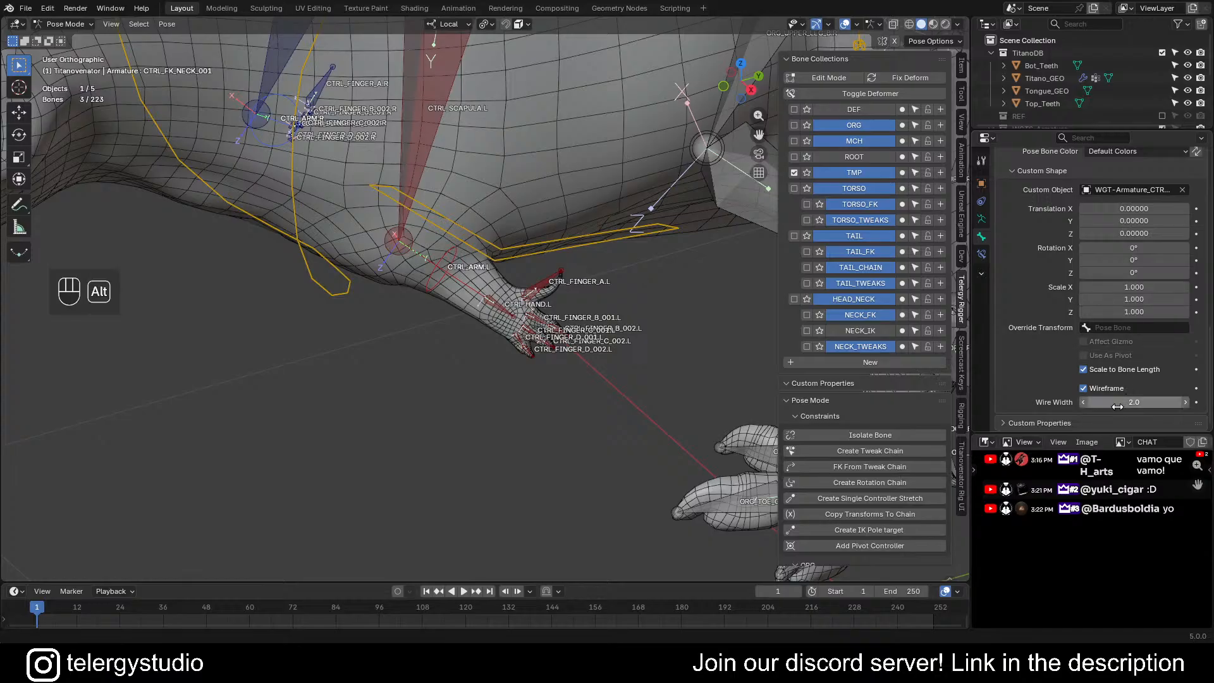
left_click(1119, 403, "alt")
key("alt+Return")
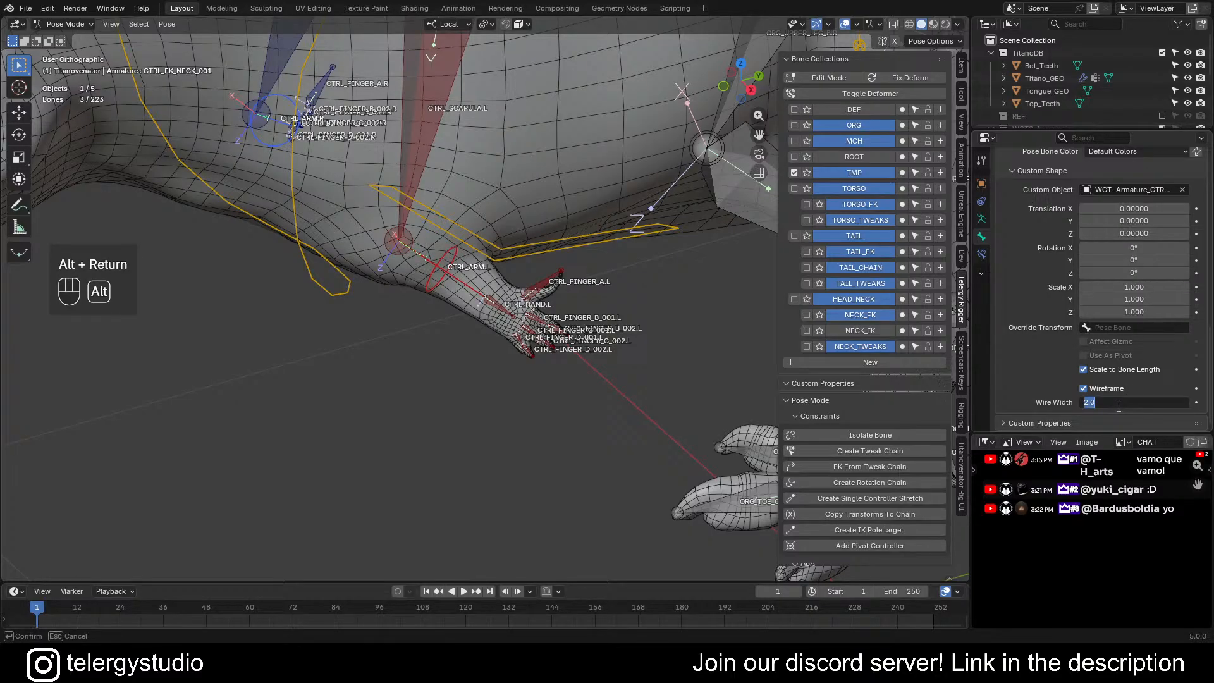
- Select the B, C and D finger controls of the left hand and extend the selection to their right-hand mirrors
scroll(518, 326, "up", 4)
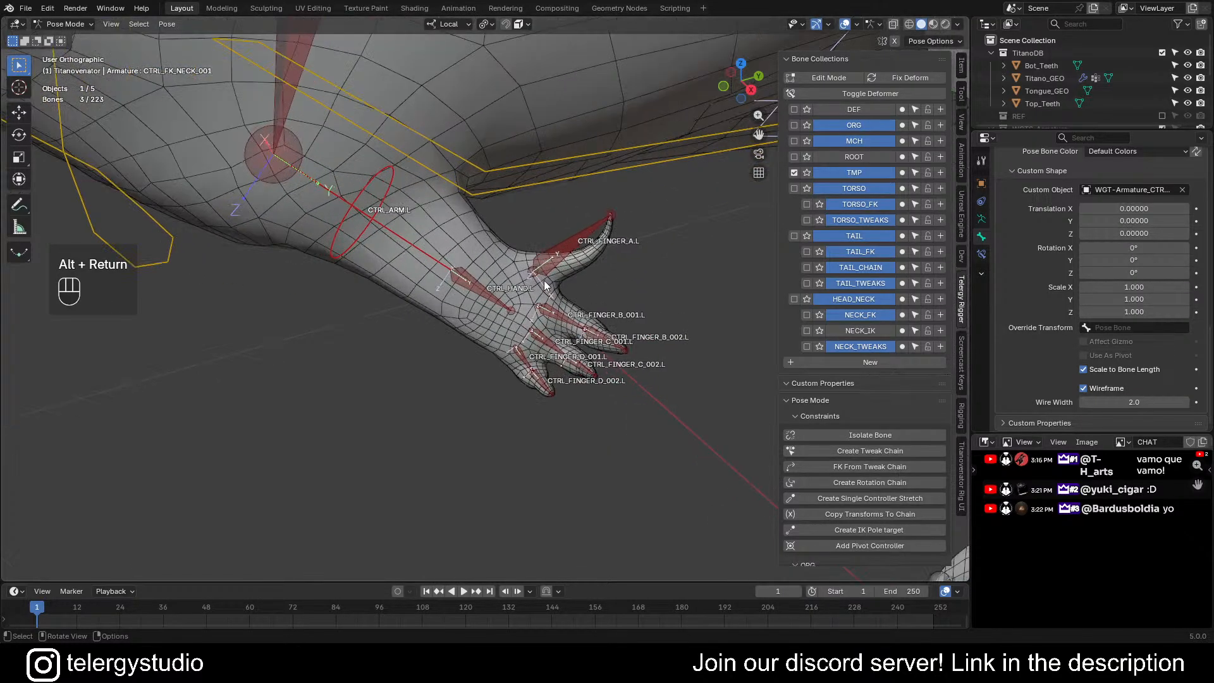
left_click(560, 256)
scroll(549, 299, "up", 2)
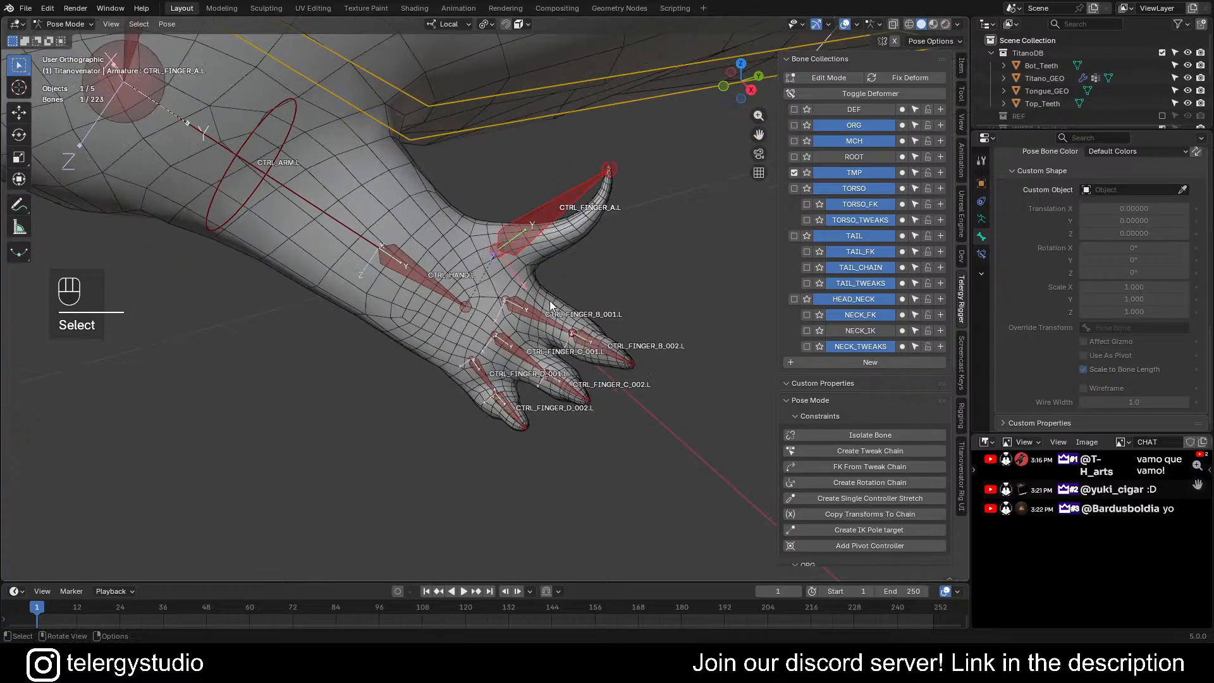
left_click_drag(555, 312, 593, 398)
left_click_drag(479, 380, 575, 412, "shift")
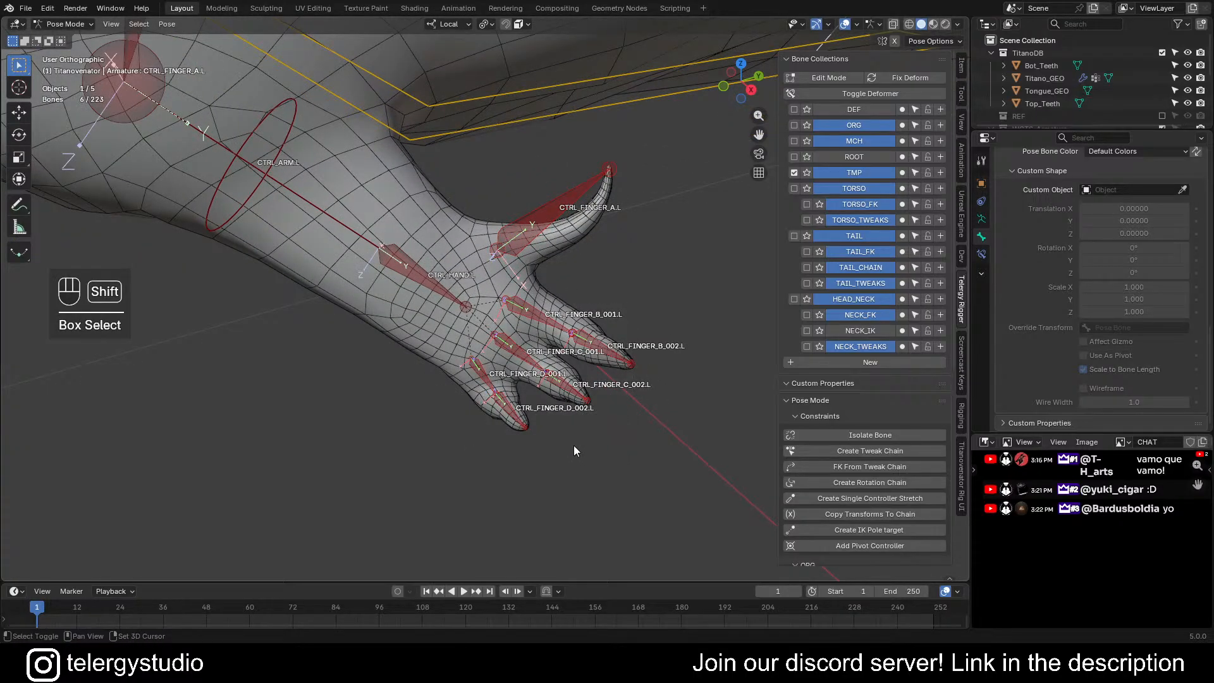
key("shift+ctrl+m")
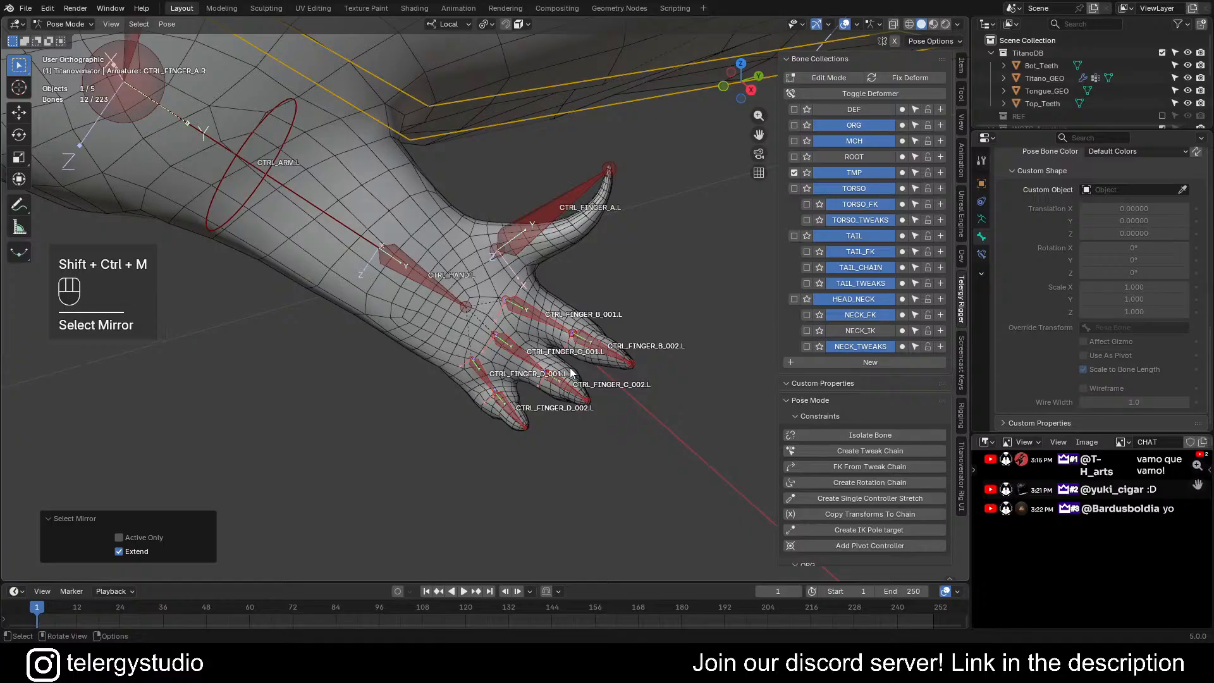
- Add CTRL_ARM.L as the active bone and copy its custom shape to the selected finger controls
scroll(500, 308, "down", 2)
left_click(364, 219, "shift")
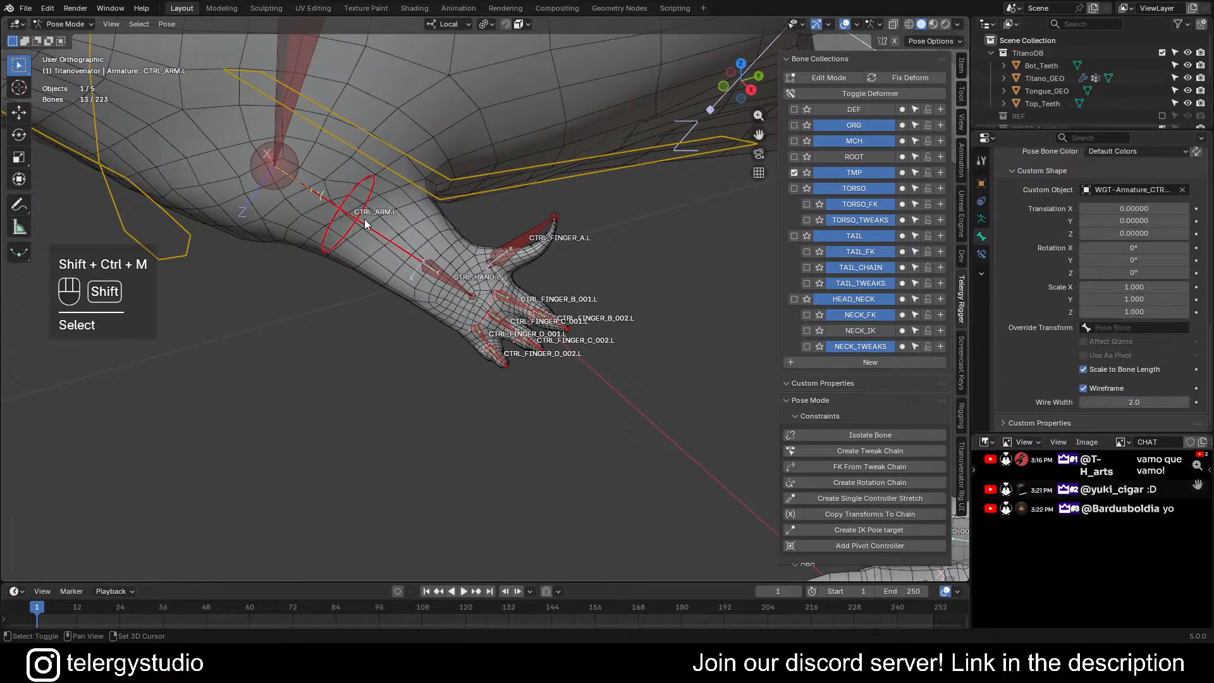
key("ctrl+c")
left_click(629, 315)
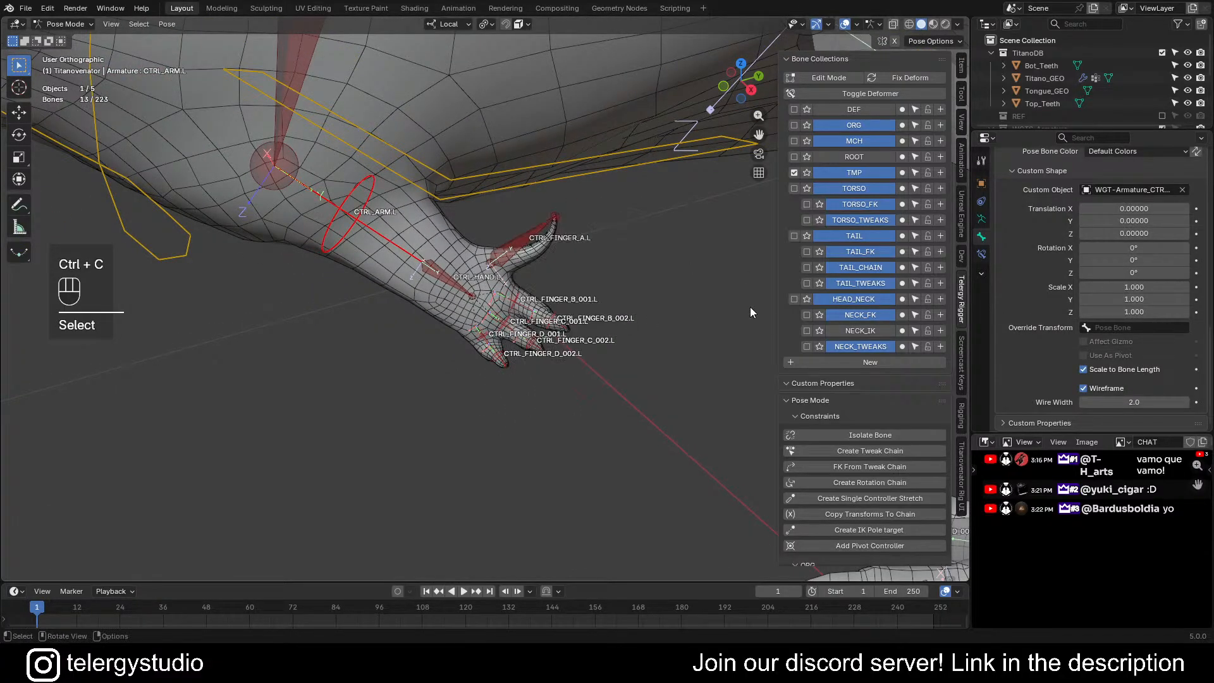
- Apply the custom shape wire width of 2.0 to all selected controls, then select only CTRL_FINGER_A.L
left_click(1130, 399, "alt")
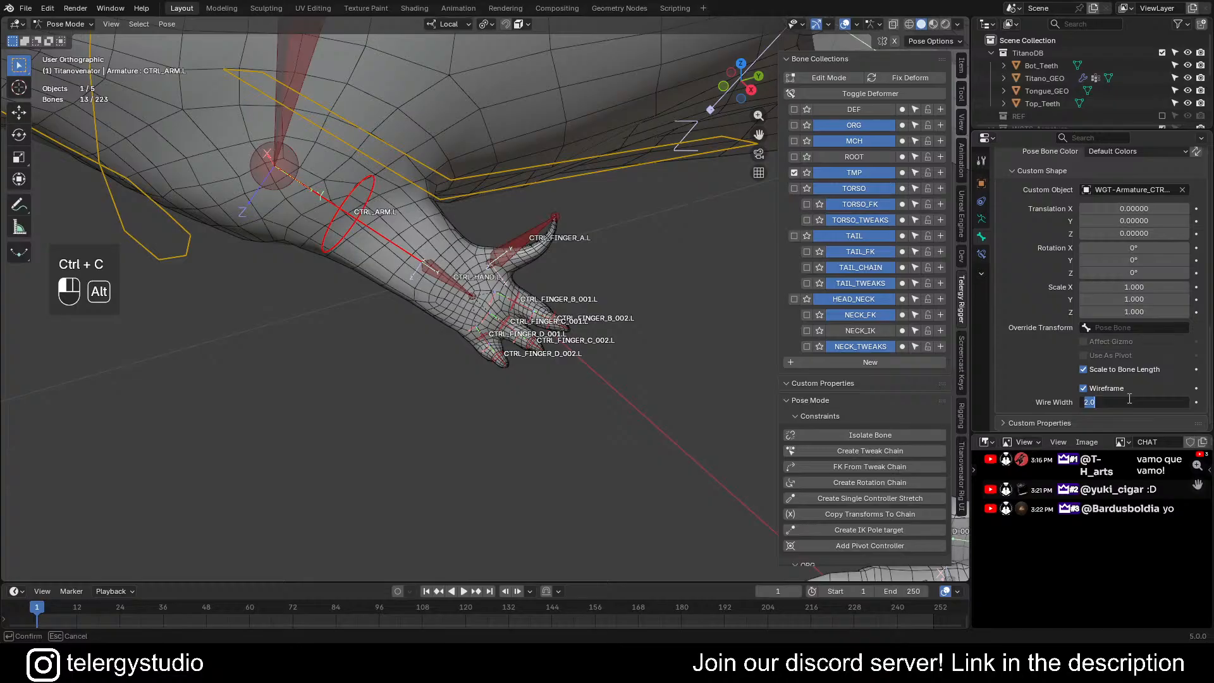
key("Return")
key("alt+a")
scroll(598, 339, "up", 5)
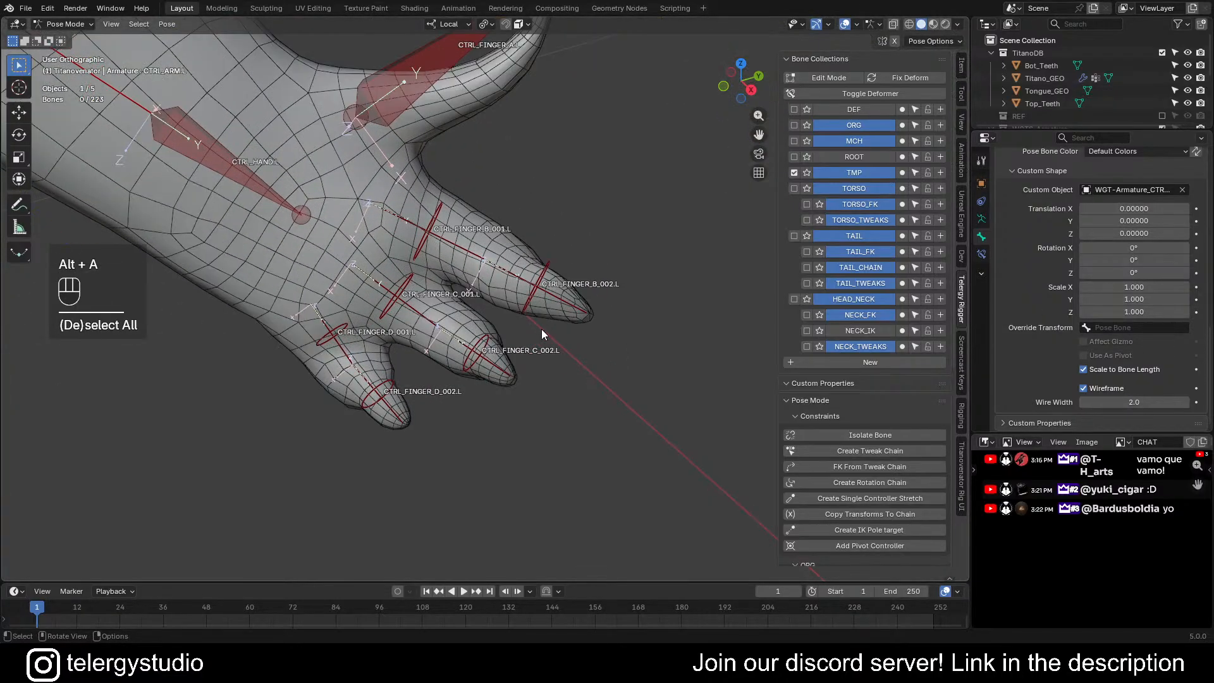
middle_click_drag(541, 329, 513, 343)
left_click(494, 356)
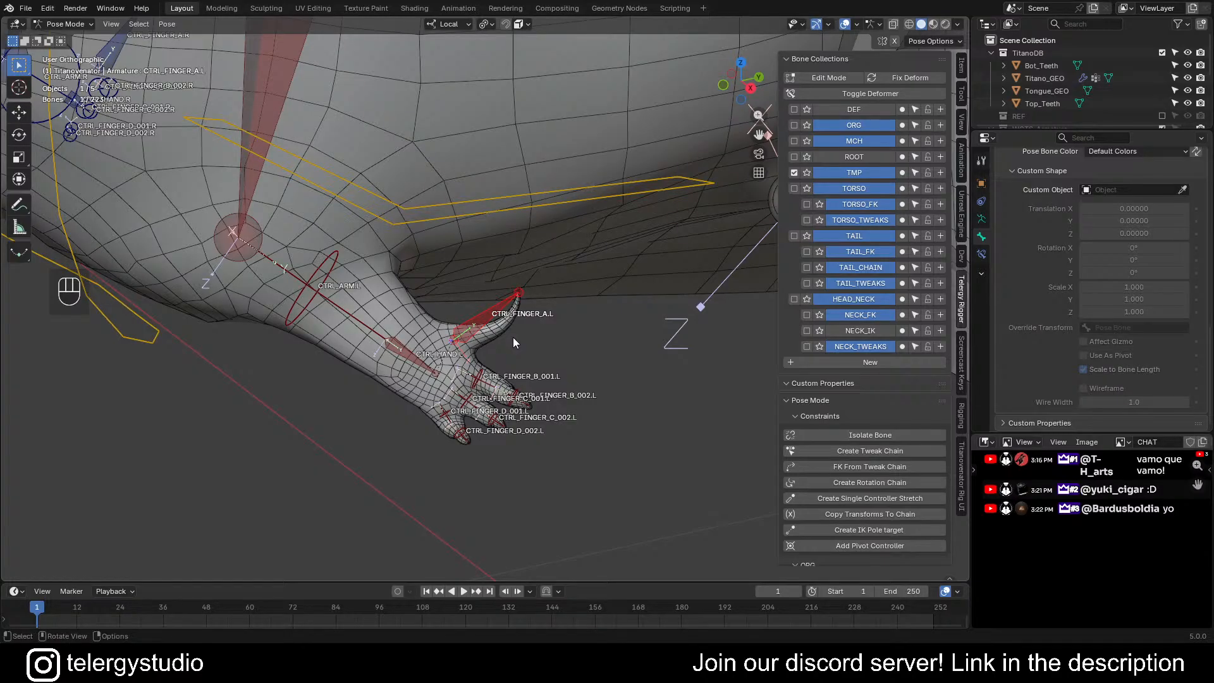
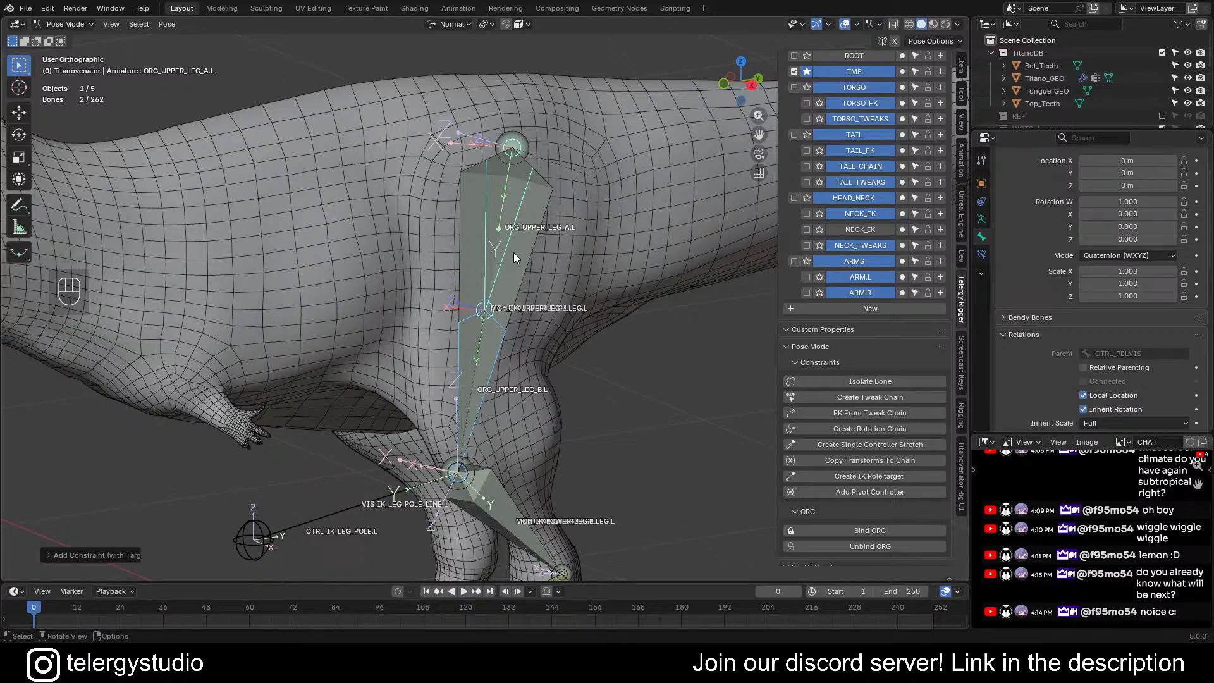
- Test the left leg's IK from the right view by moving CTRL_IK_LEG.L, then cancel the move
scroll(476, 184, "up", 3)
scroll(509, 249, "down", 3)
middle_click_drag(508, 249, 440, 245)
scroll(538, 352, "down", 4)
scroll(494, 503, "up", 2)
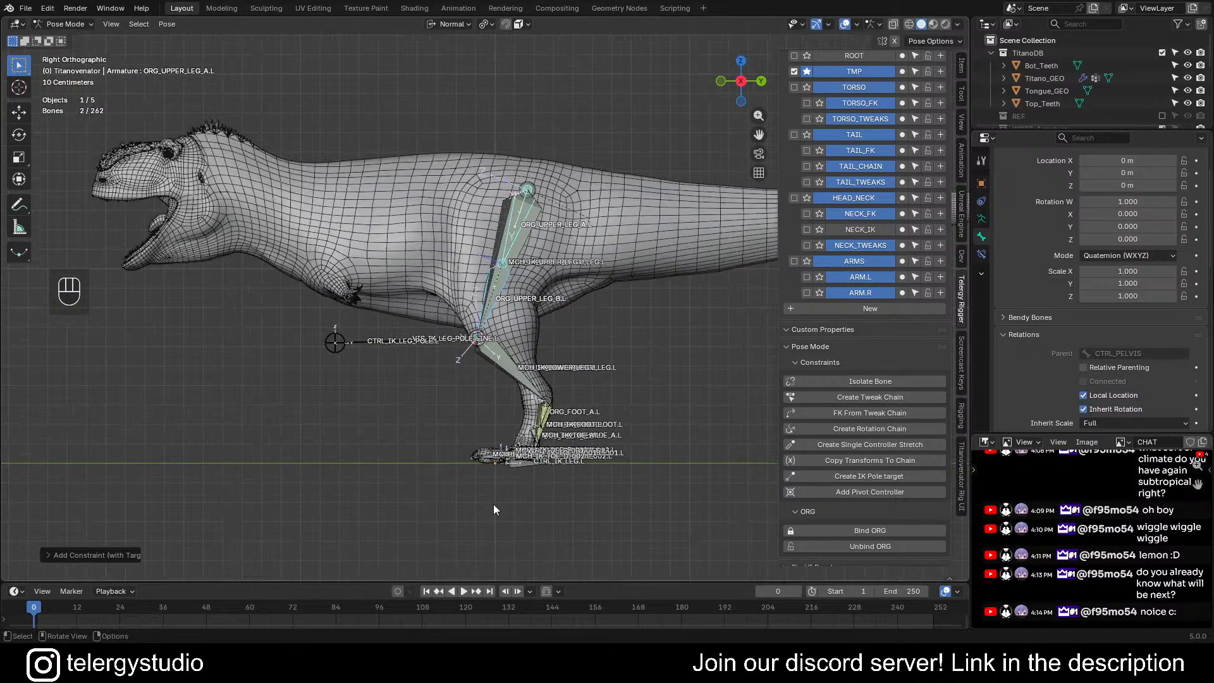
scroll(493, 504, "up", 1)
scroll(534, 427, "down", 4)
left_click(533, 427)
scroll(540, 434, "down", 2)
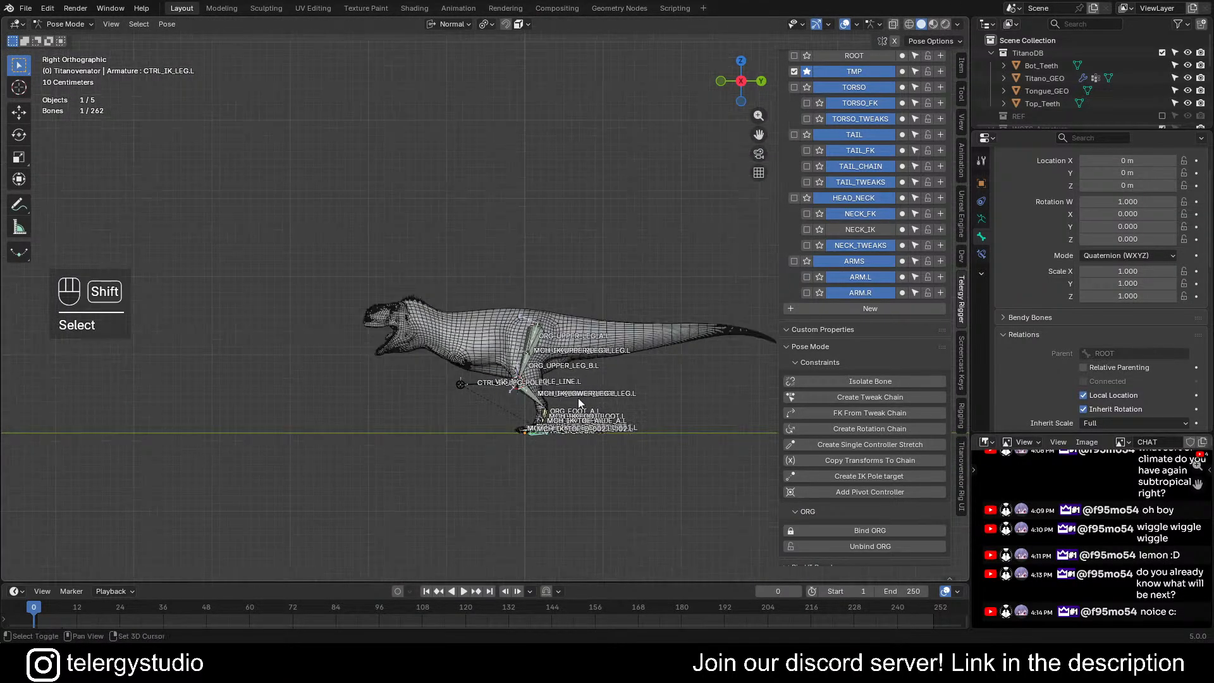
middle_click_drag(578, 397, 566, 459, "shift")
key("g")
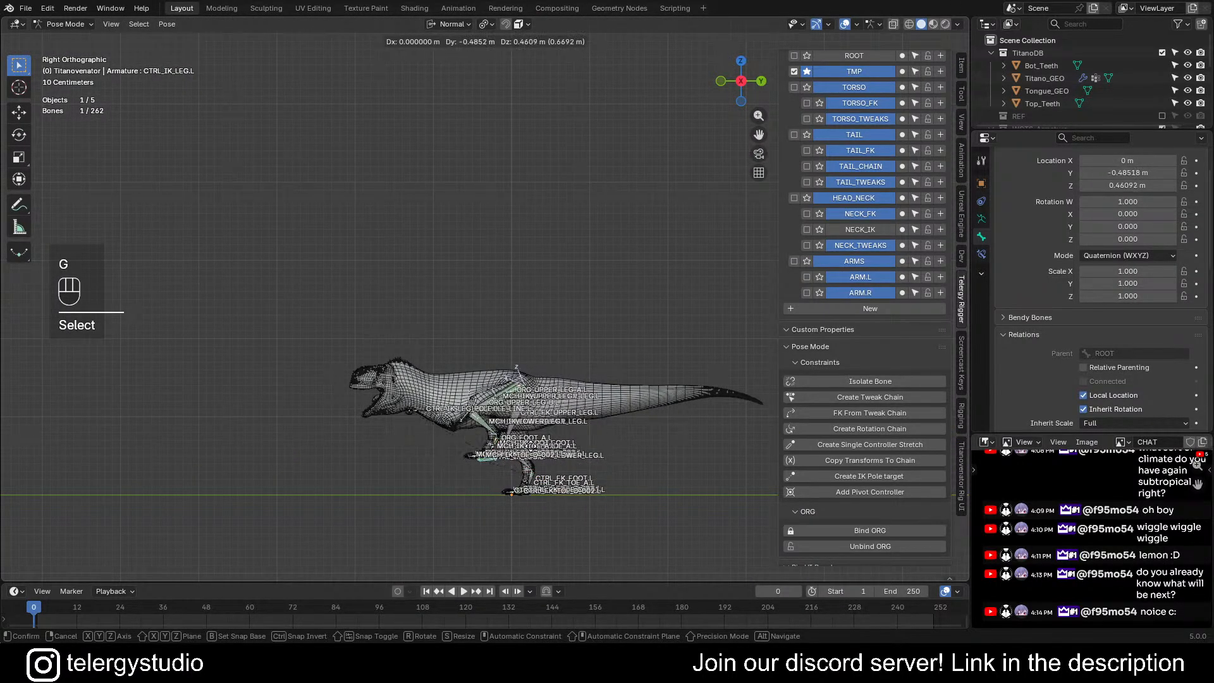
right_click(481, 442)
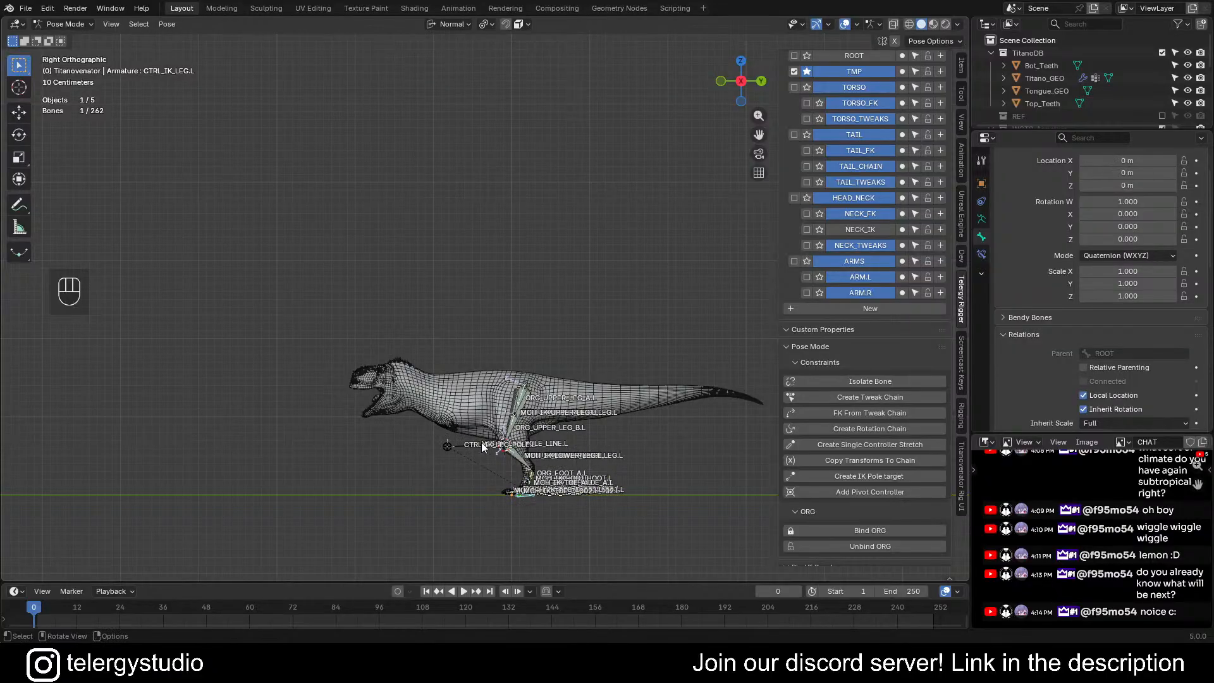
- Test rotating CTRL_IK_LEG.L freely and around its Y and Z axes, then cancel the rotation
scroll(618, 476, "up", 5)
scroll(689, 453, "down", 1)
key("r")
key("y")
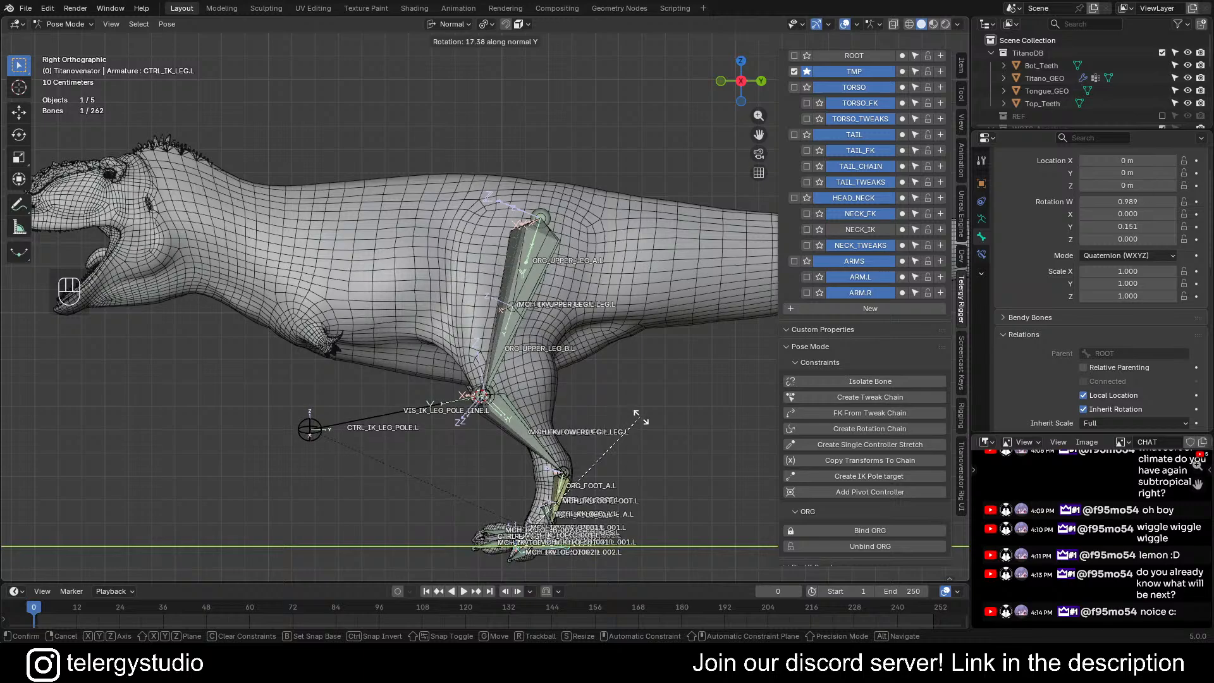
key("y")
key("y")
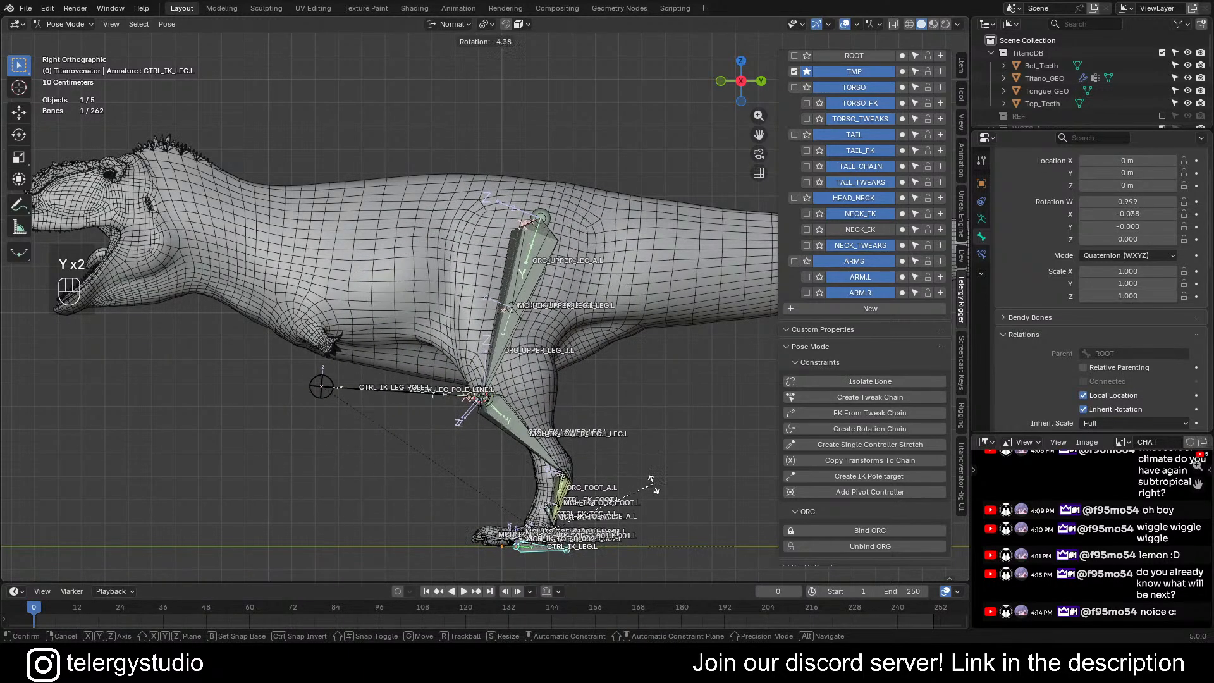
key("z")
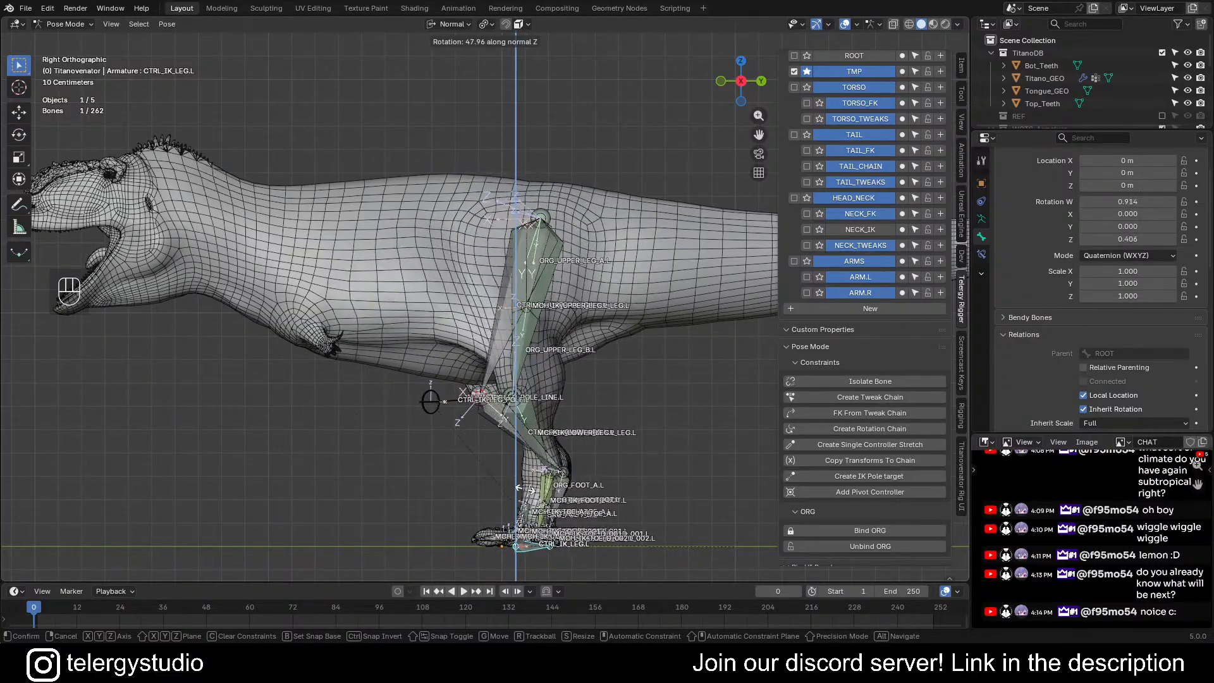
key("Escape")
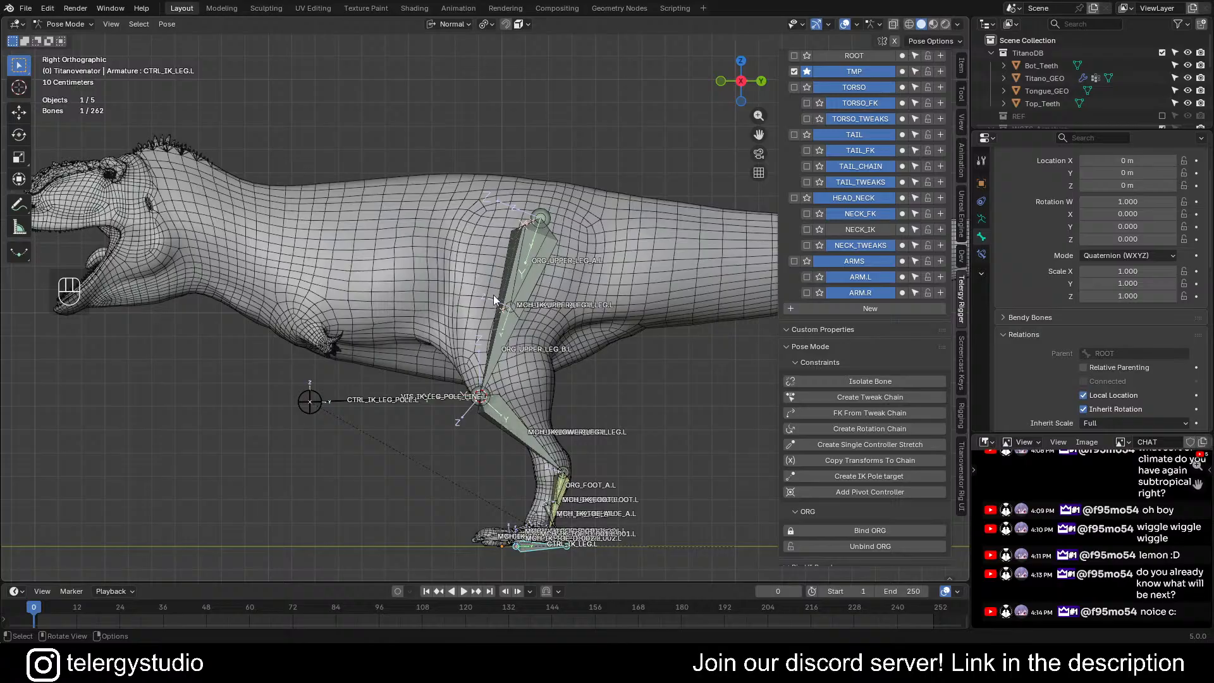
- Switch the left leg to FK by setting its IK/FK property to 1 in the rig UI
middle_click_drag(481, 248, 569, 310)
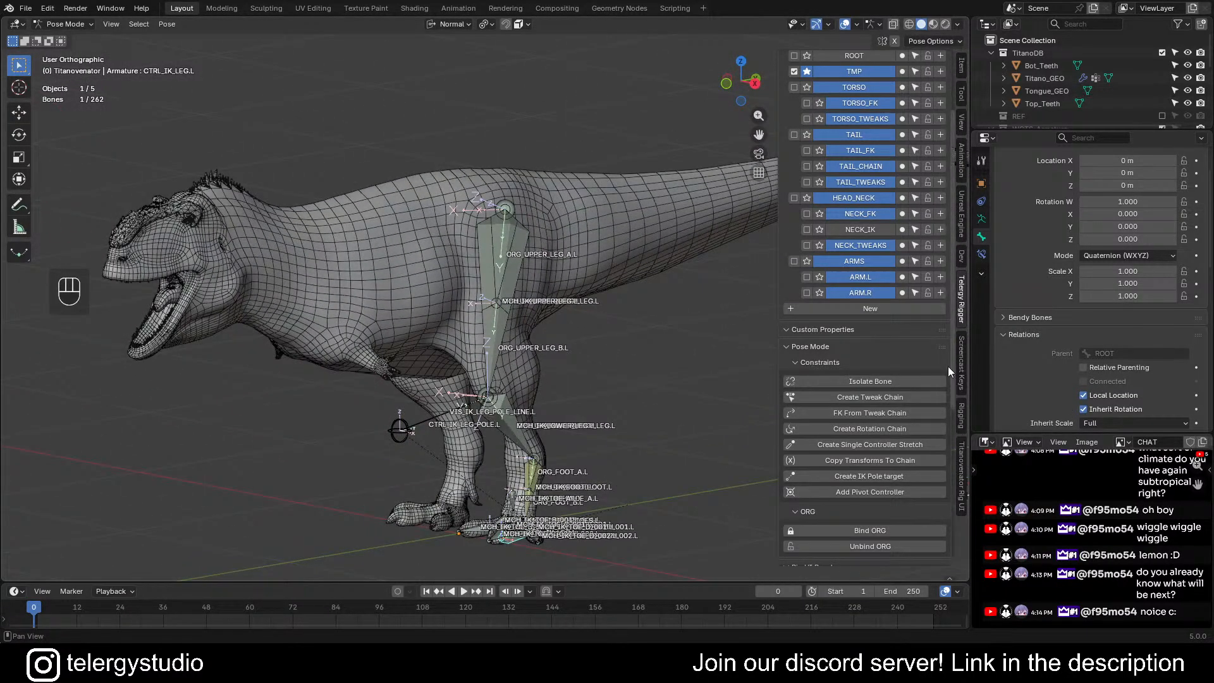
left_click(962, 458)
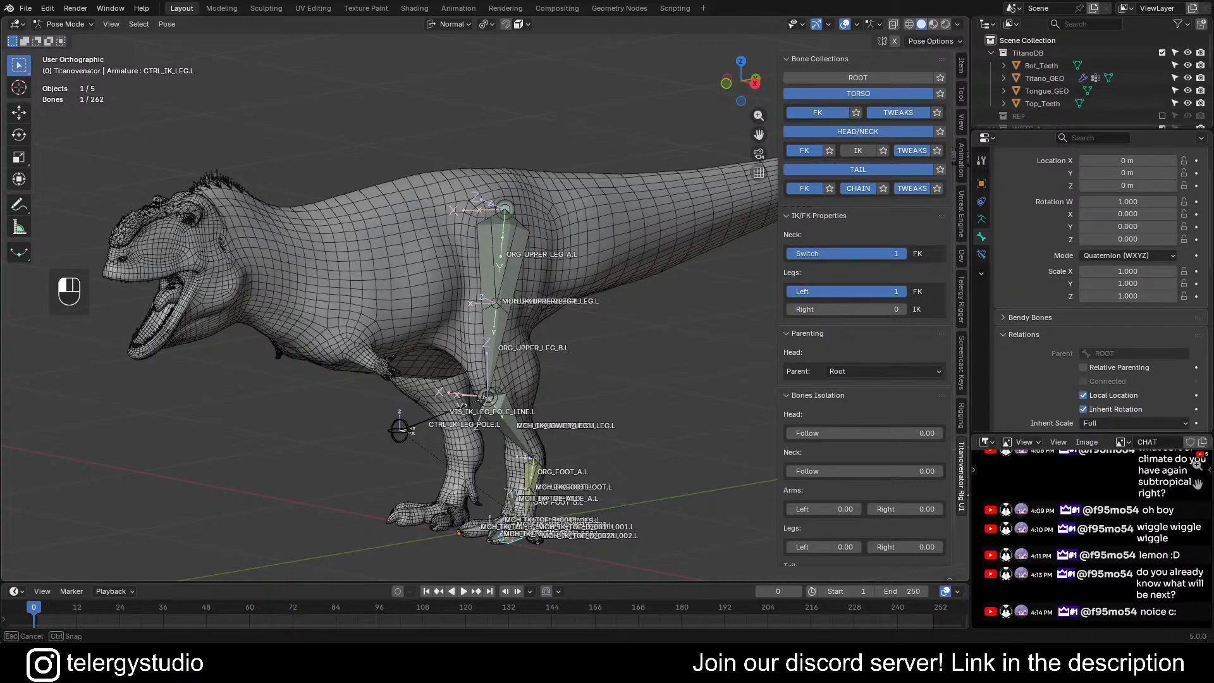
left_click_drag(832, 289, 845, 285)
scroll(379, 296, "up", 4)
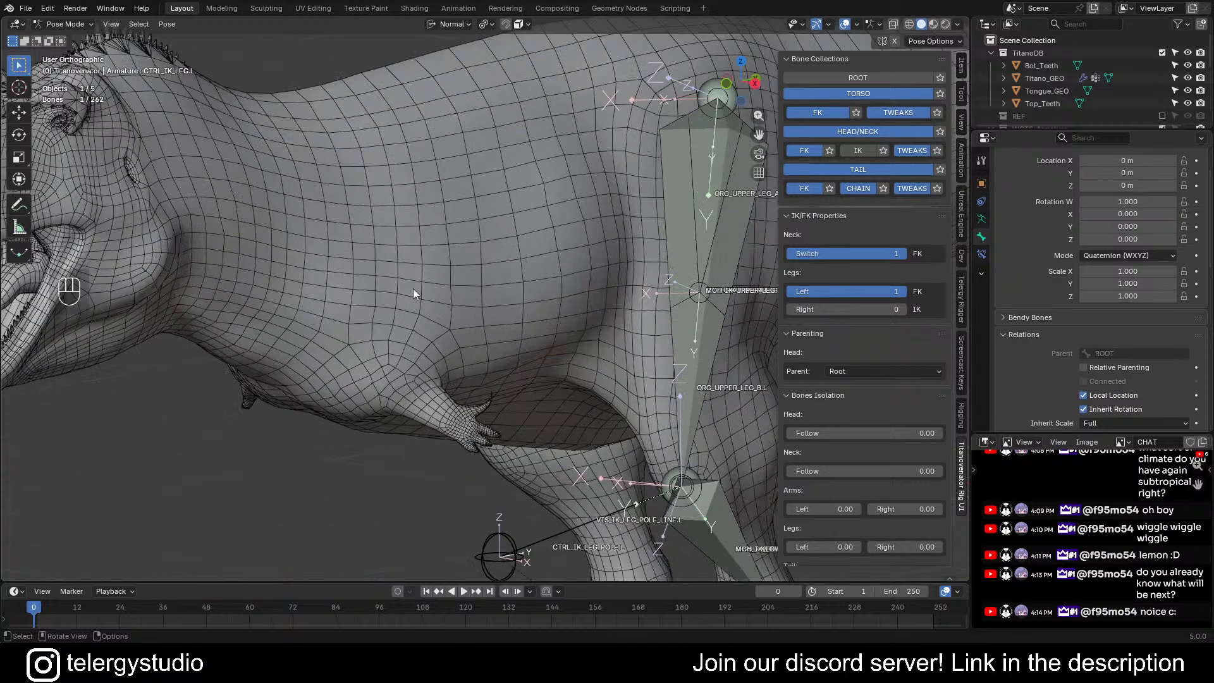
- Select CTRL_FK_UPPER_LEG.L among the overlapping bones and test twisting it around its Y axis, then cancel
left_click(682, 272, "alt")
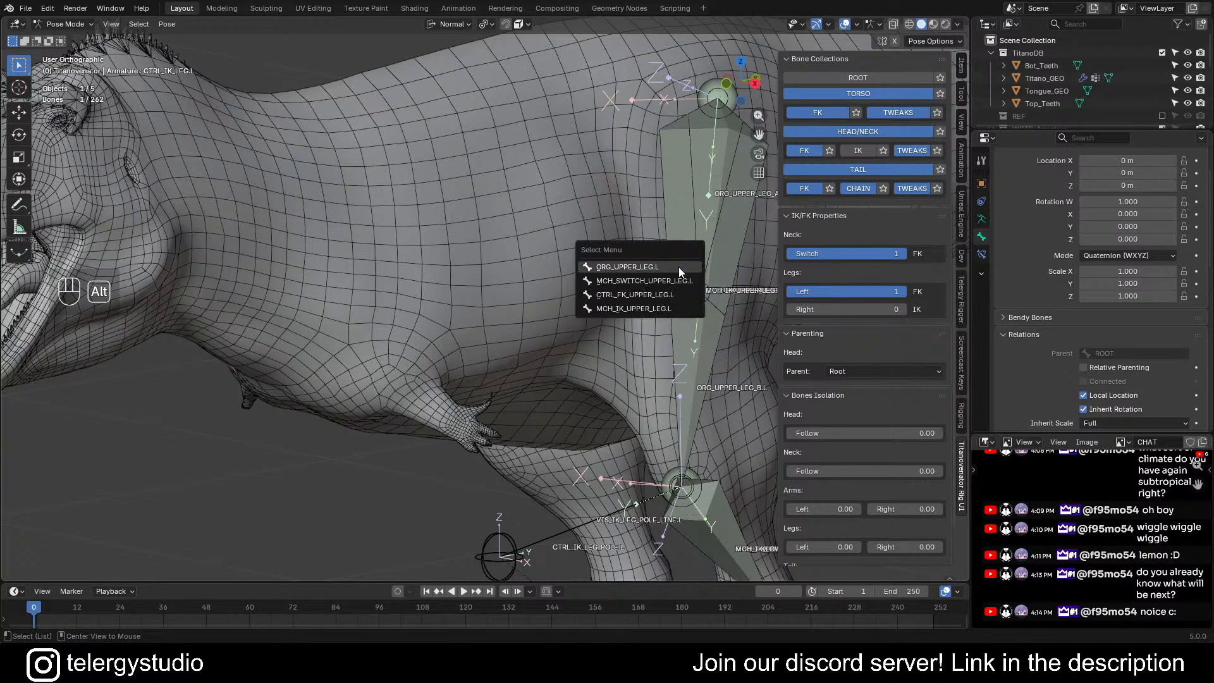
left_click(620, 295)
scroll(651, 295, "down", 4)
scroll(465, 349, "up", 6)
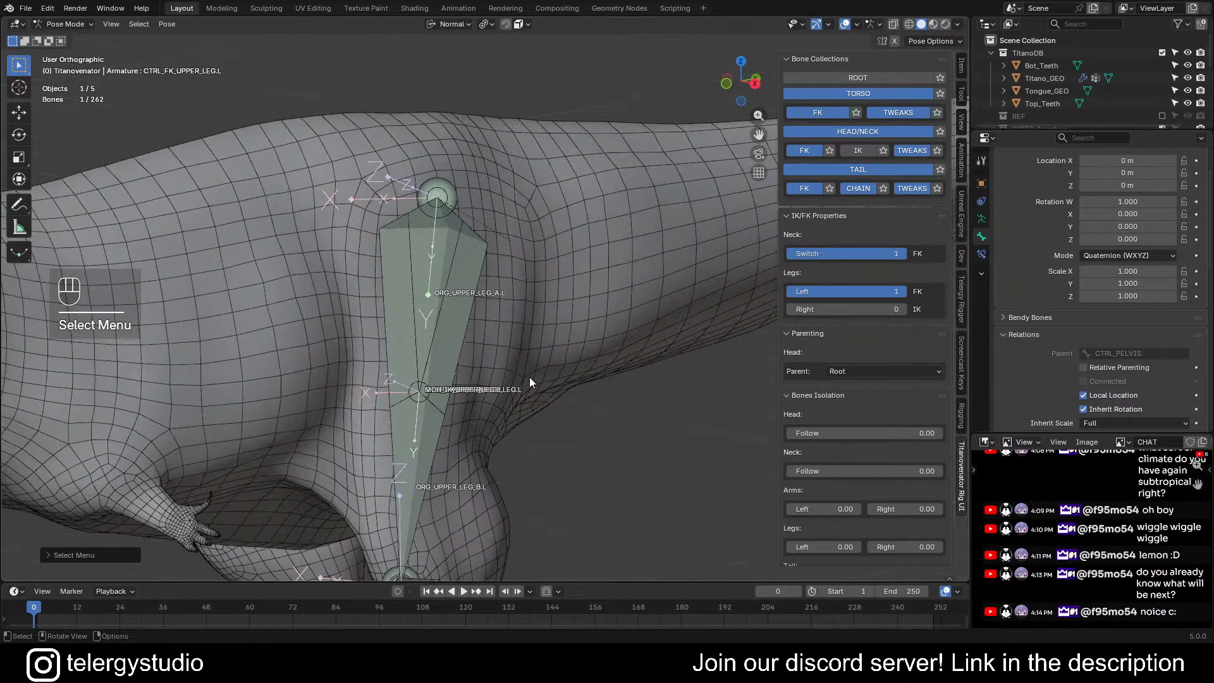
key("r")
key("y")
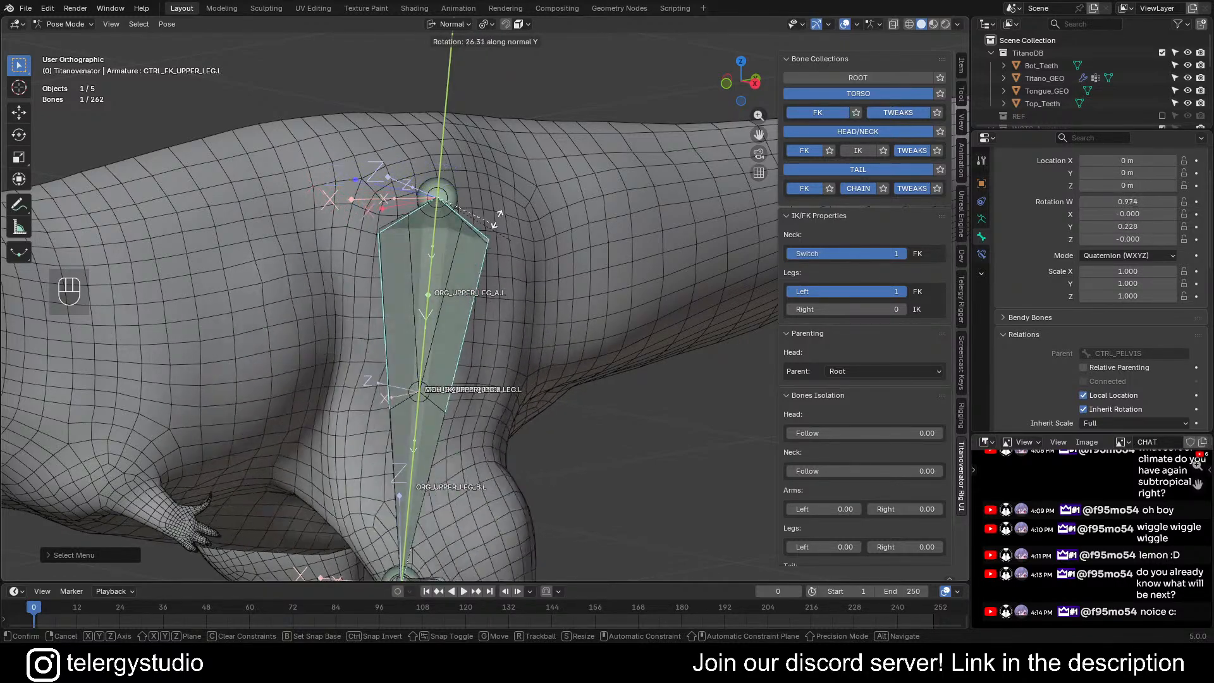
right_click(490, 342)
- Reselect CTRL_FK_UPPER_LEG.L from the overlapping upper leg bones and save the file
scroll(500, 264, "up", 3)
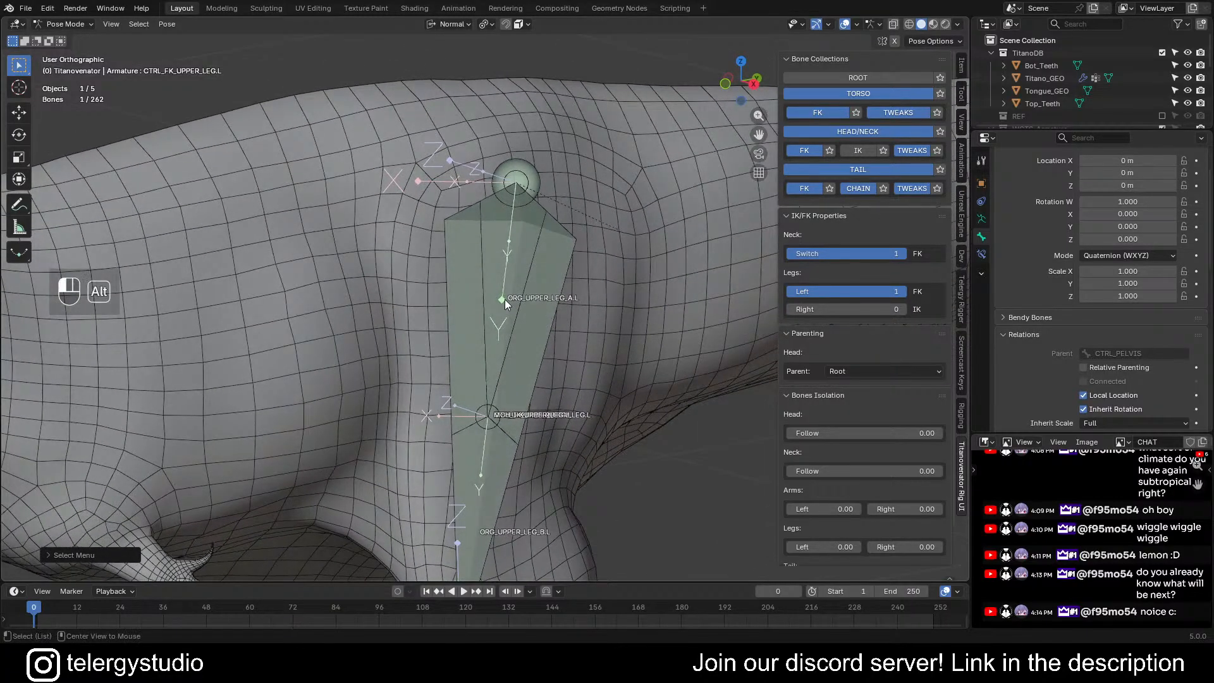
left_click(505, 298, "alt")
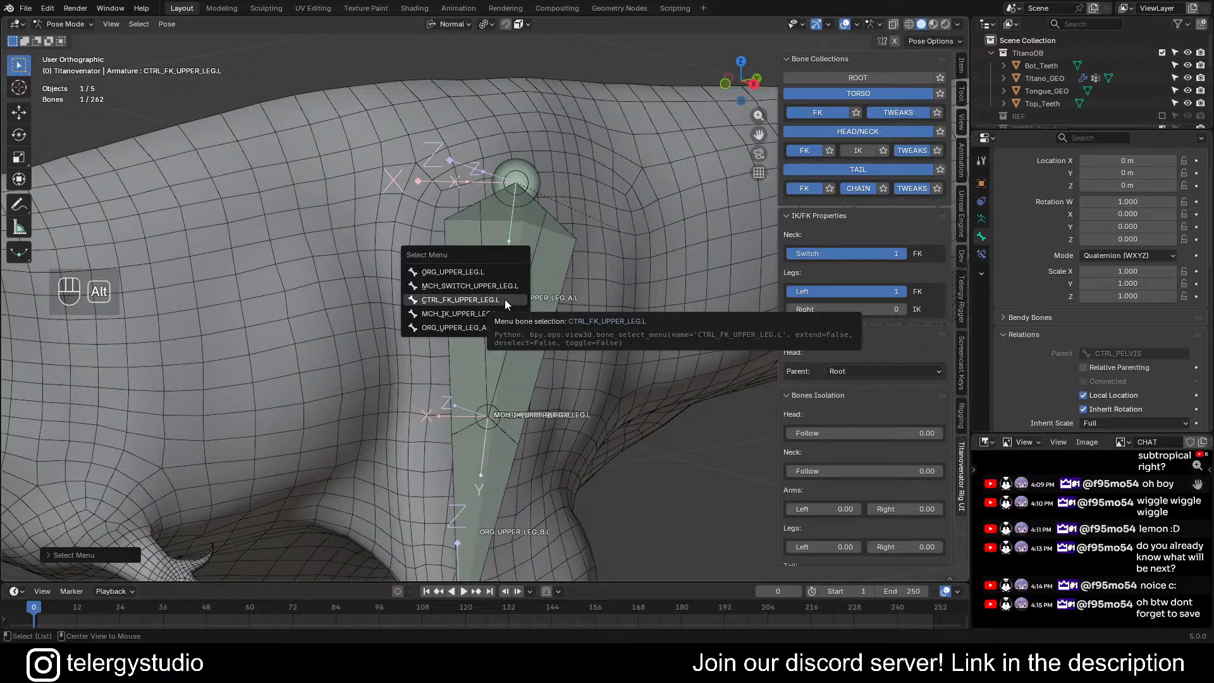
left_click(505, 298)
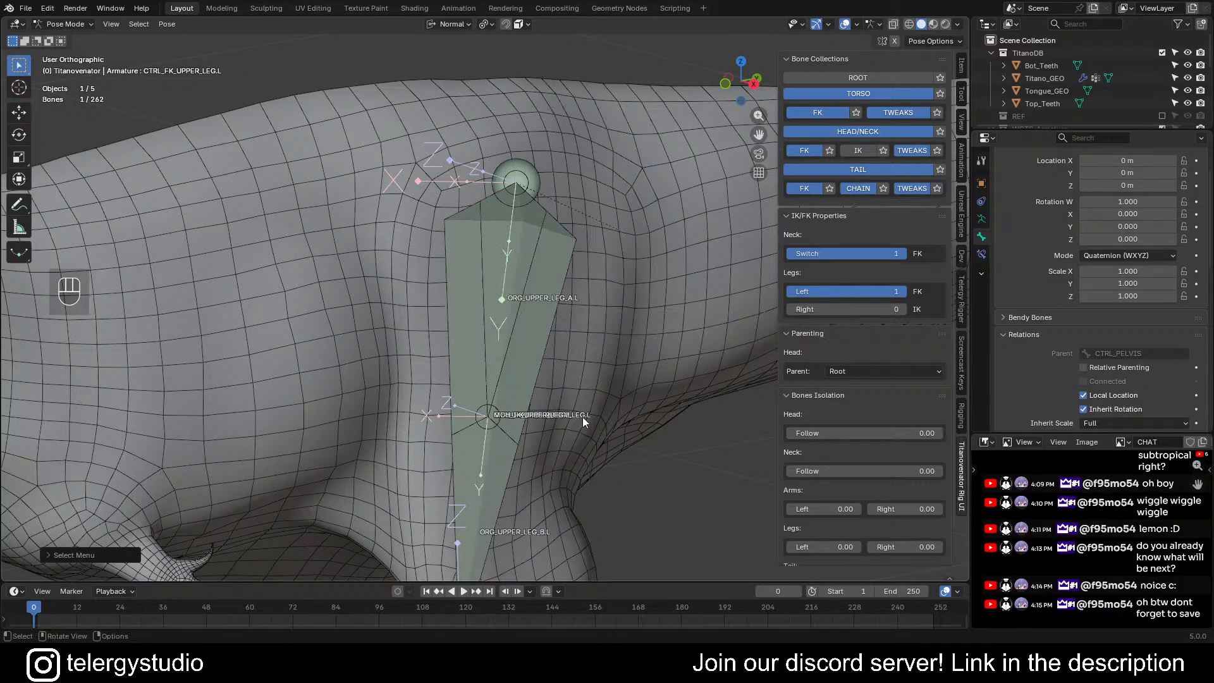
key("ctrl+s")
- Go through the overlapping left upper leg bones and select MCH_SWITCH_UPPER_LEG.L
mouse_move(542, 363)
middle_mouse_down()
mouse_move(562, 366)
mouse_move(525, 366)
middle_mouse_up()
left_click(521, 356, "alt")
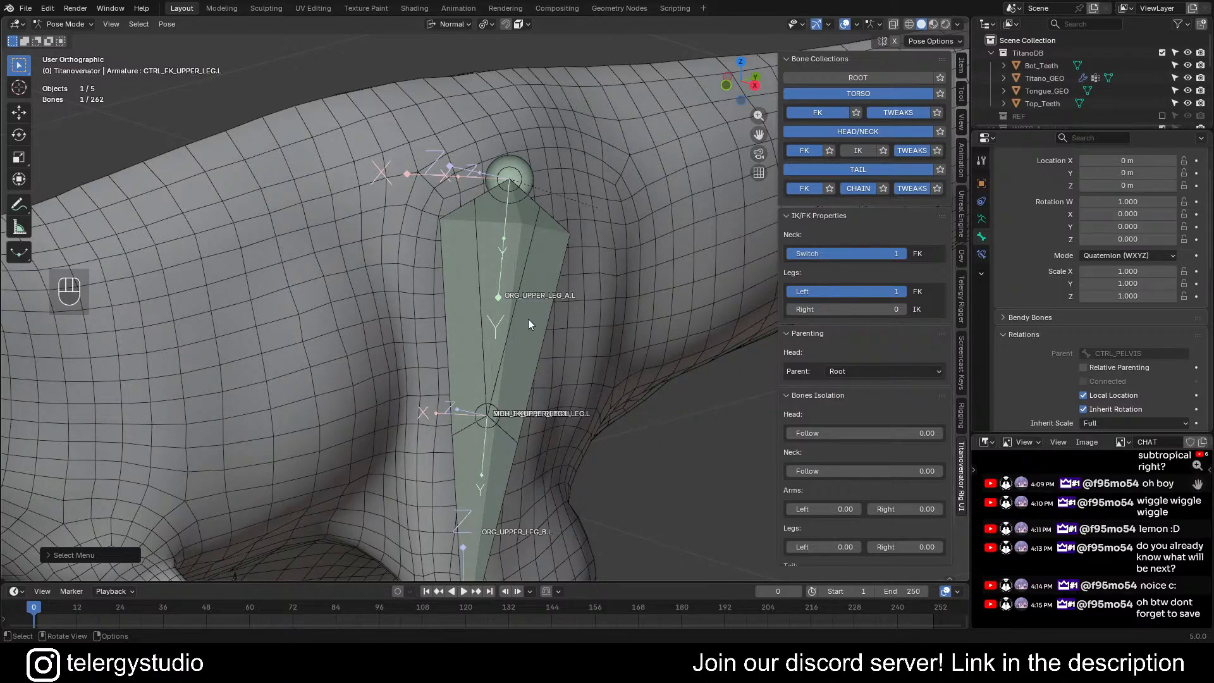
middle_click_drag(529, 319, 589, 324, "shift")
scroll(564, 280, "up", 1)
left_click(589, 324, "alt")
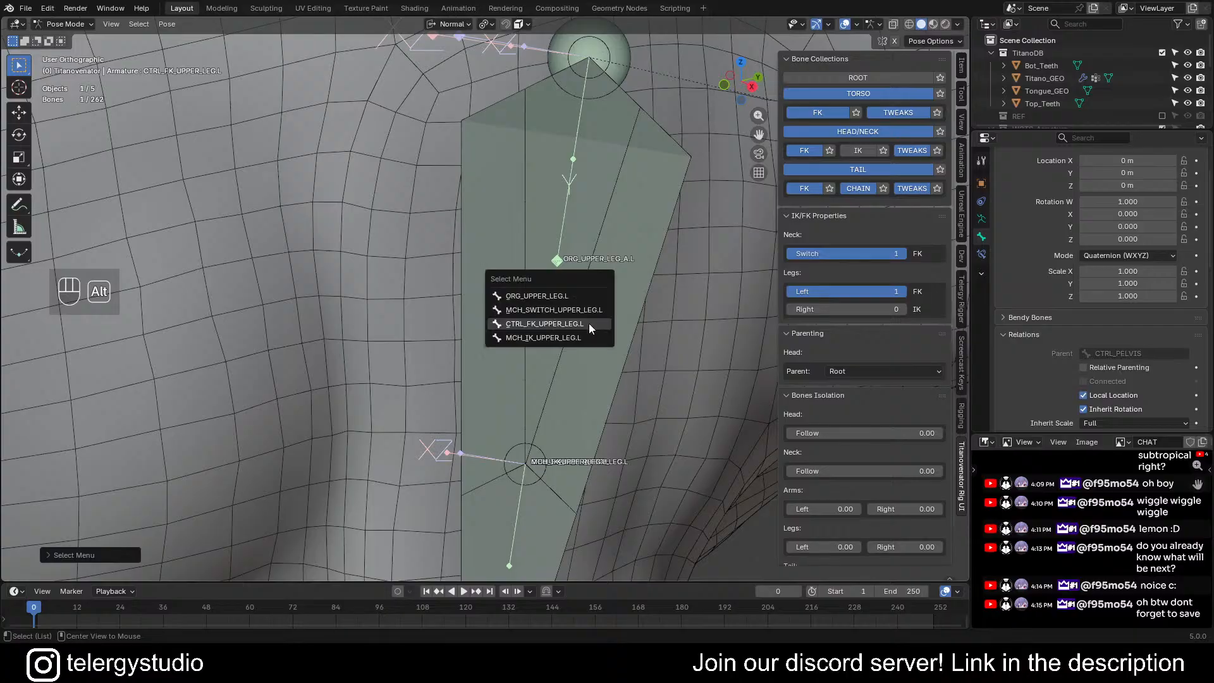
left_click(600, 380)
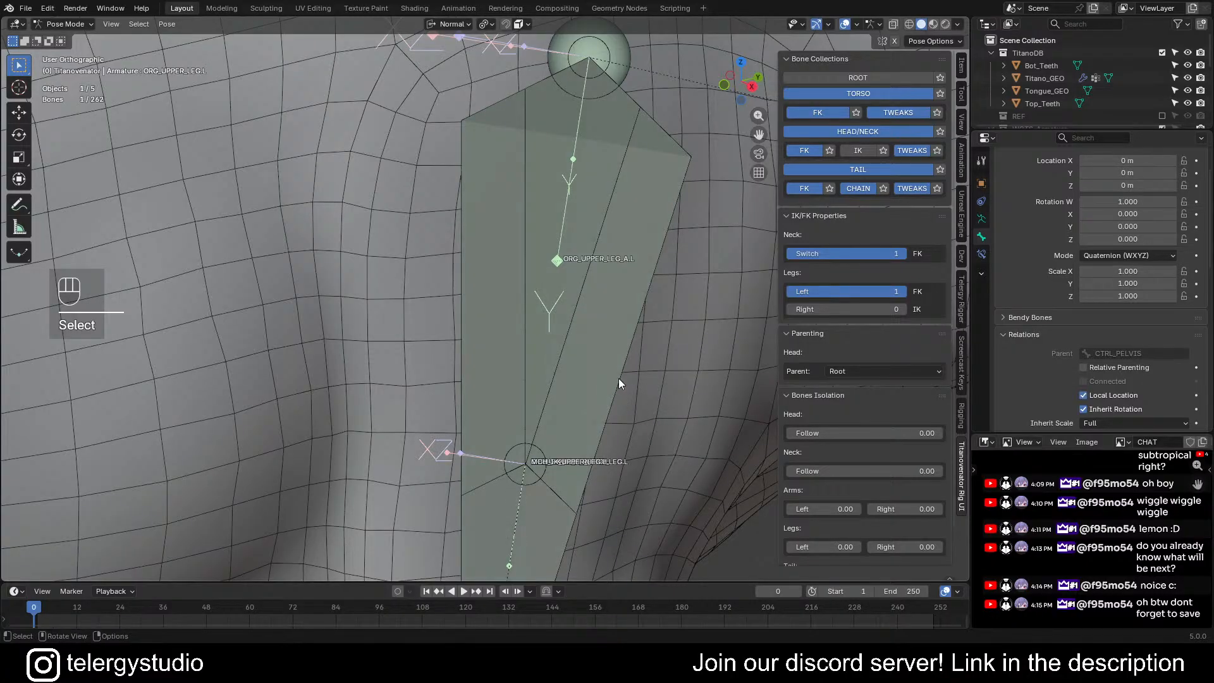
left_click(620, 380)
left_click(619, 379)
left_click(619, 379, "alt")
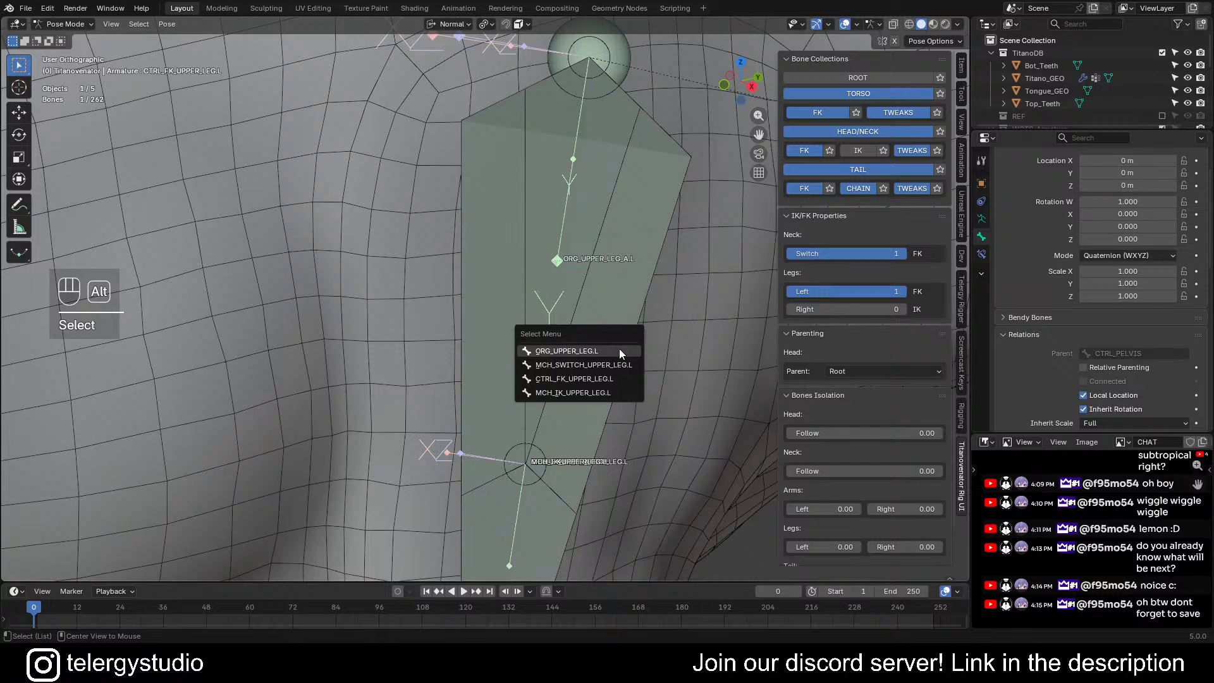
left_click(580, 367)
middle_click_drag(631, 305, 634, 273)
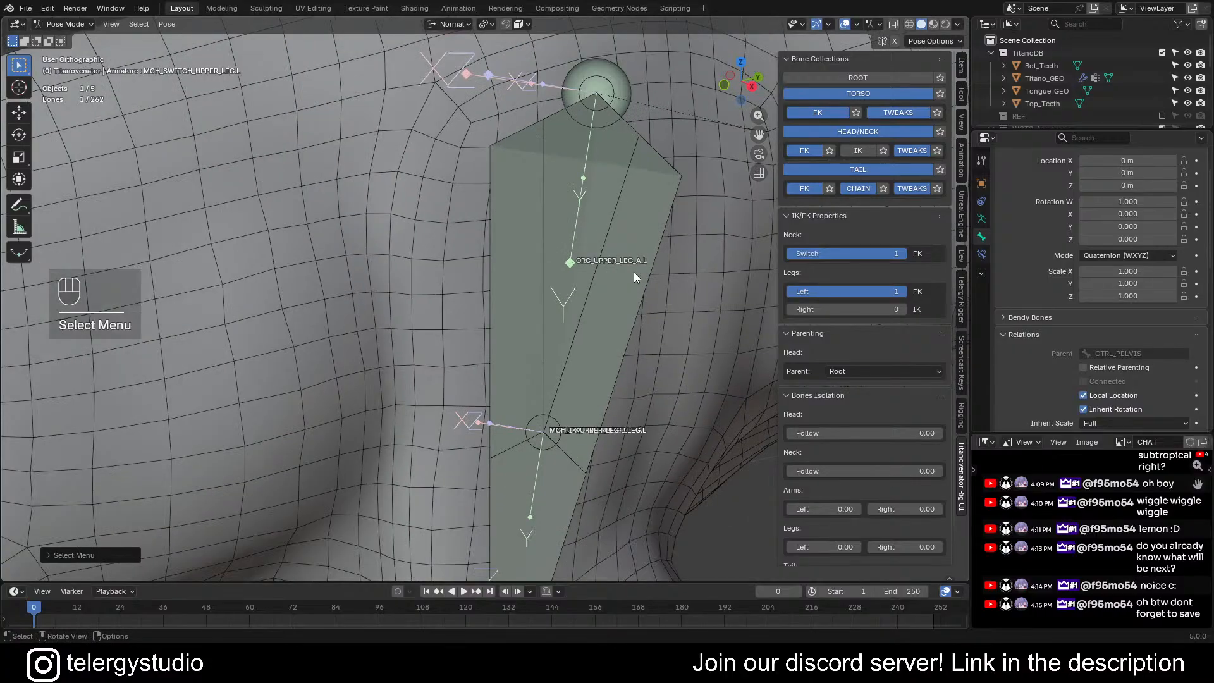
- Select ORG_UPPER_LEG.L and add ORG_UPPER_LEG_A.L to the selection as the active bone
left_click(595, 362, "alt")
left_click(554, 351)
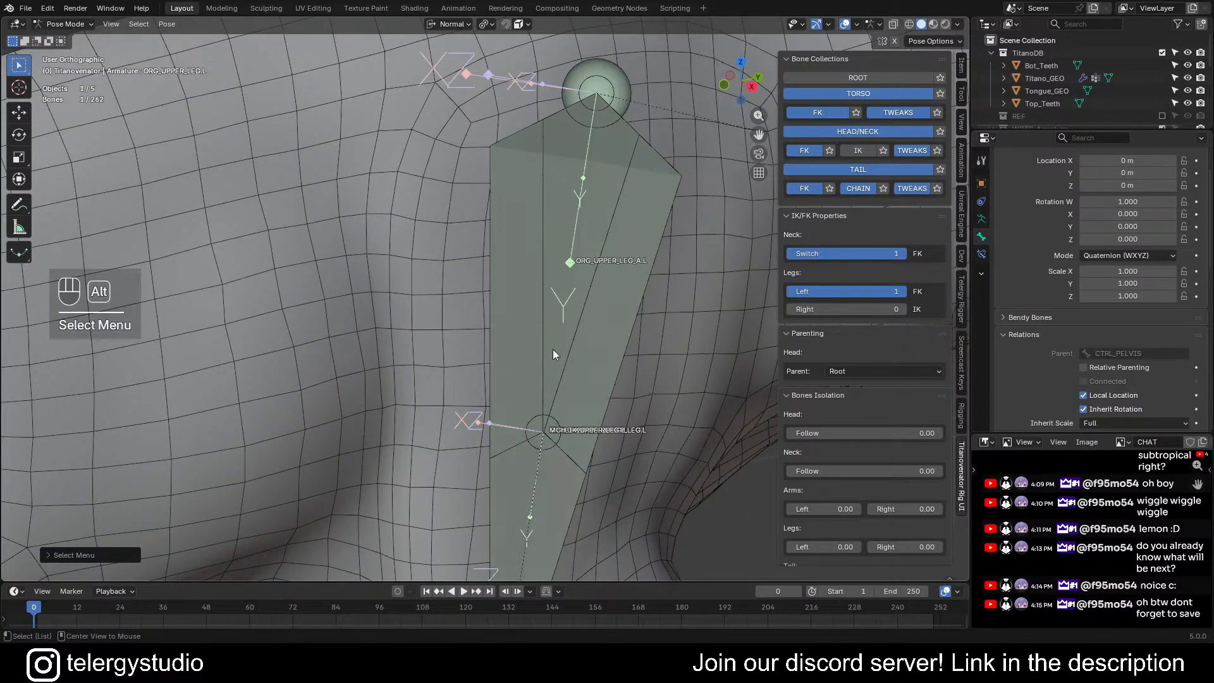
scroll(576, 329, "down", 4)
scroll(604, 310, "up", 4)
left_click(589, 296, "alt+shift")
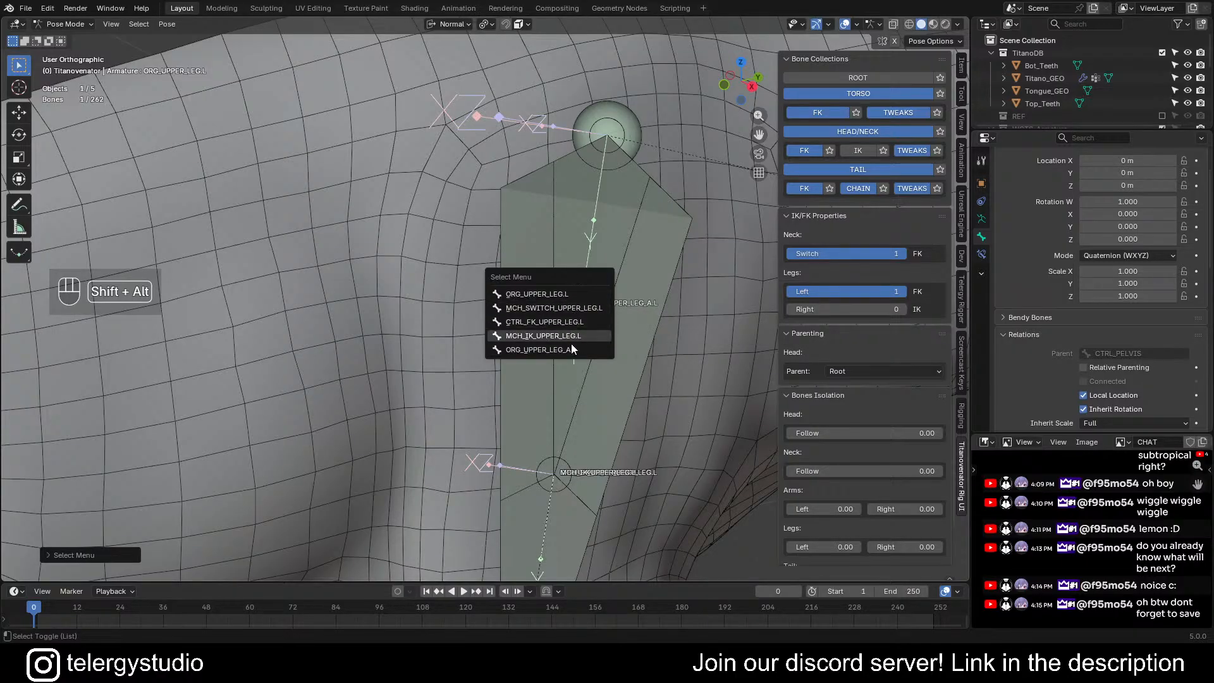
left_click(552, 351)
scroll(580, 284, "down", 4)
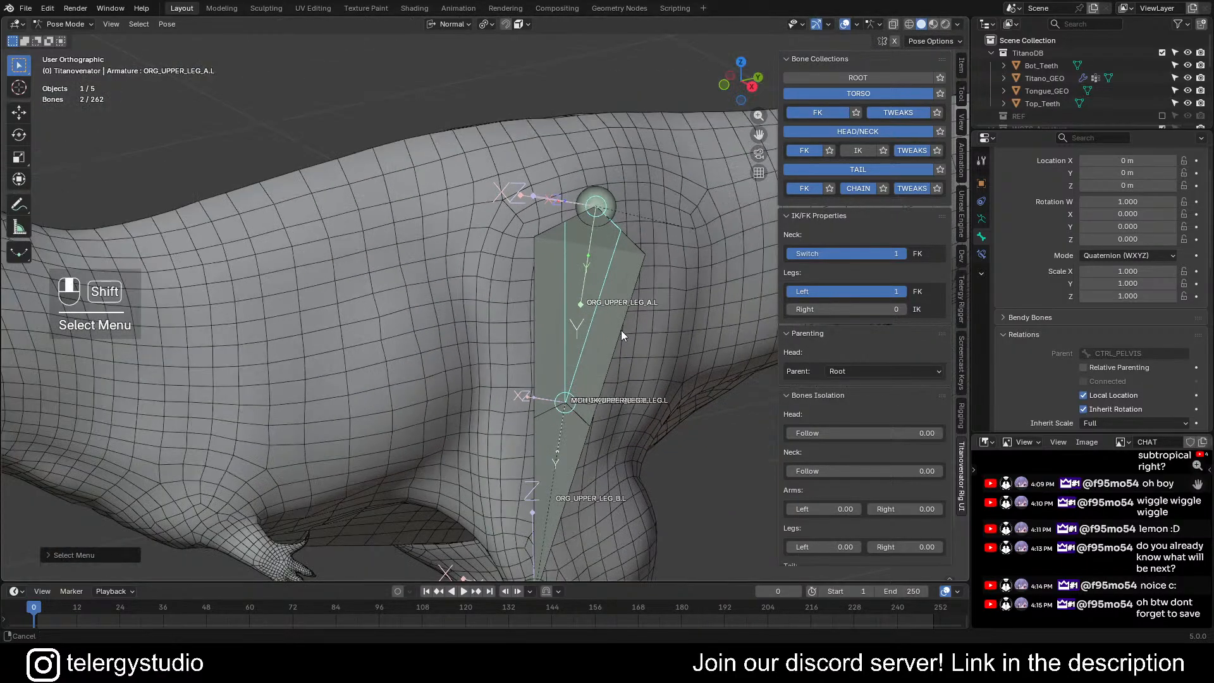
- Add a Copy Rotation constraint targeting ORG_UPPER_LEG.L to ORG_UPPER_LEG_A.L and place it above the Damped Track constraint
scroll(621, 330, "up", 2)
key("d")
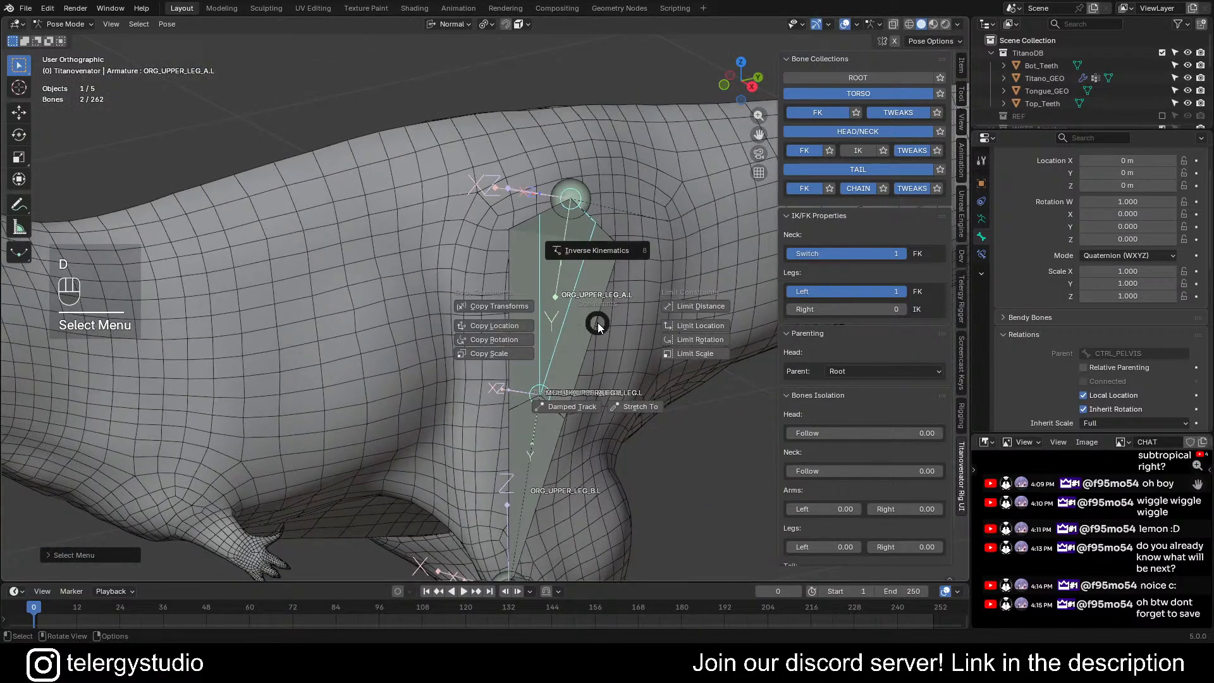
left_click(489, 342)
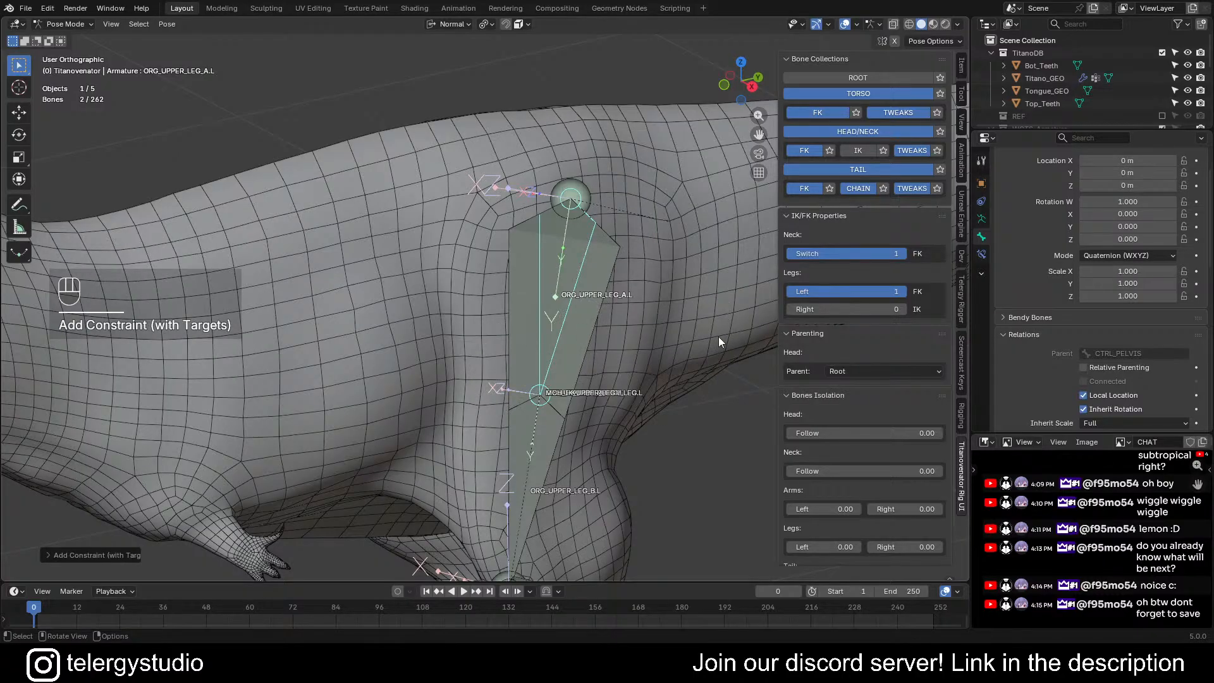
left_click(985, 252)
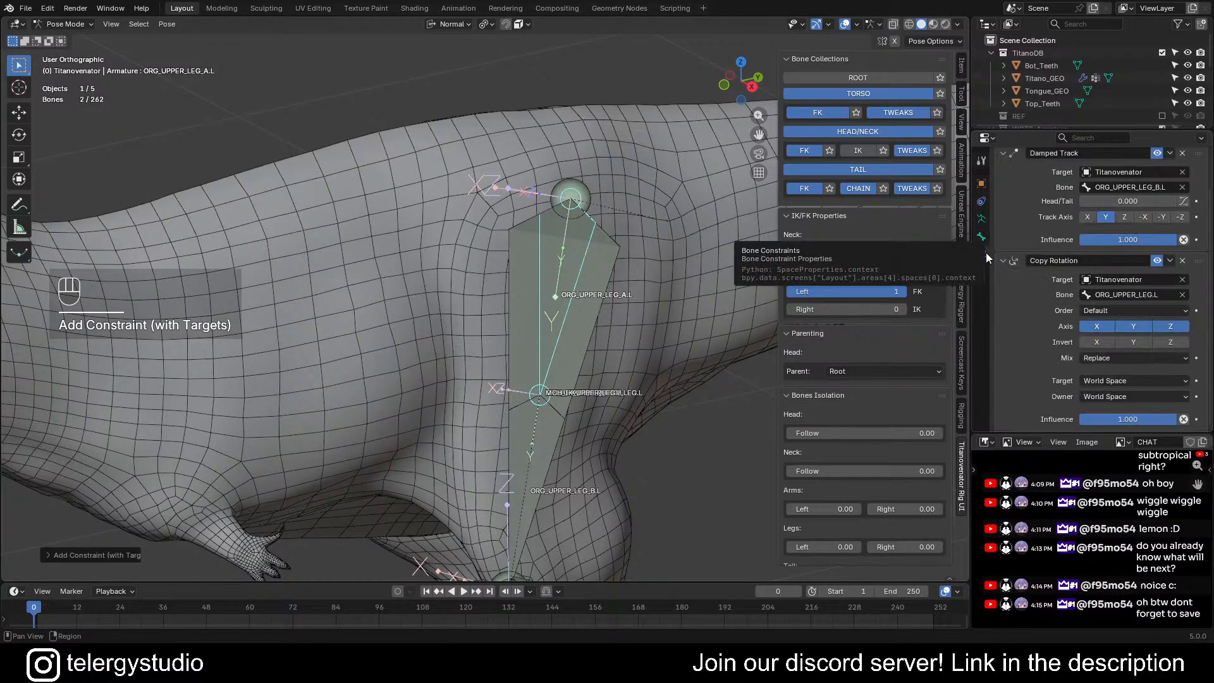
left_click_drag(1195, 260, 1195, 163)
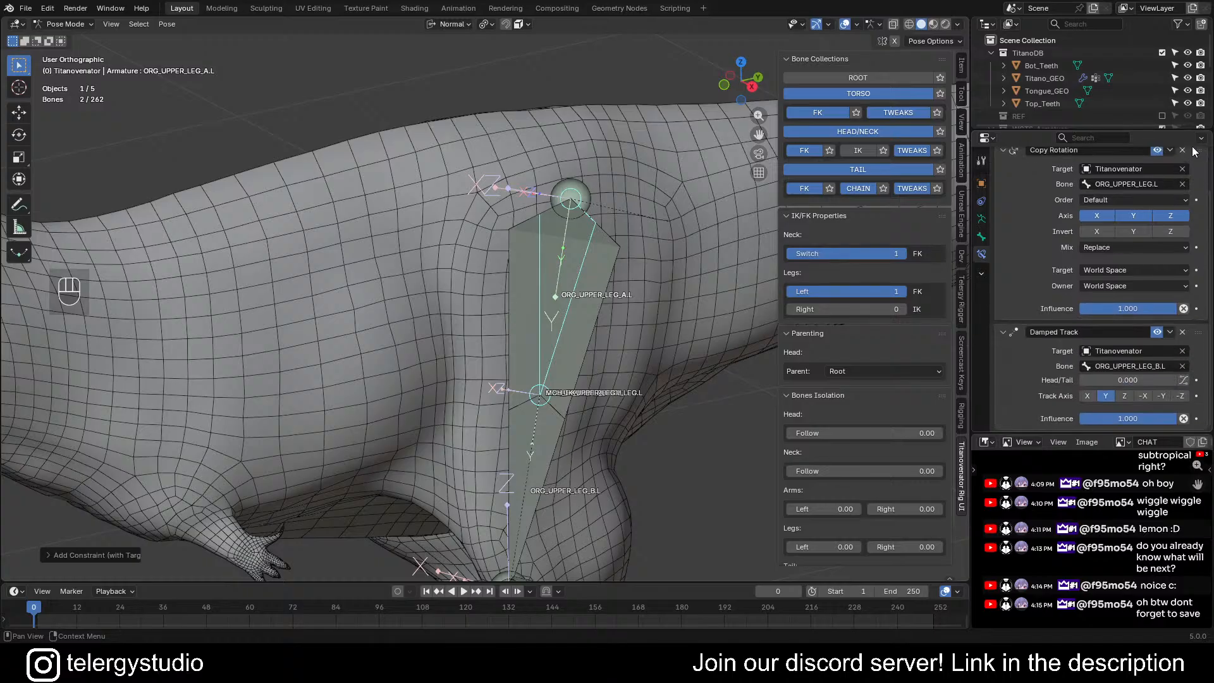
- Set the target and owner of ORG_UPPER_LEG_A.L's Copy Rotation constraint to Local Space and its influence to 0.3
left_click(1134, 312)
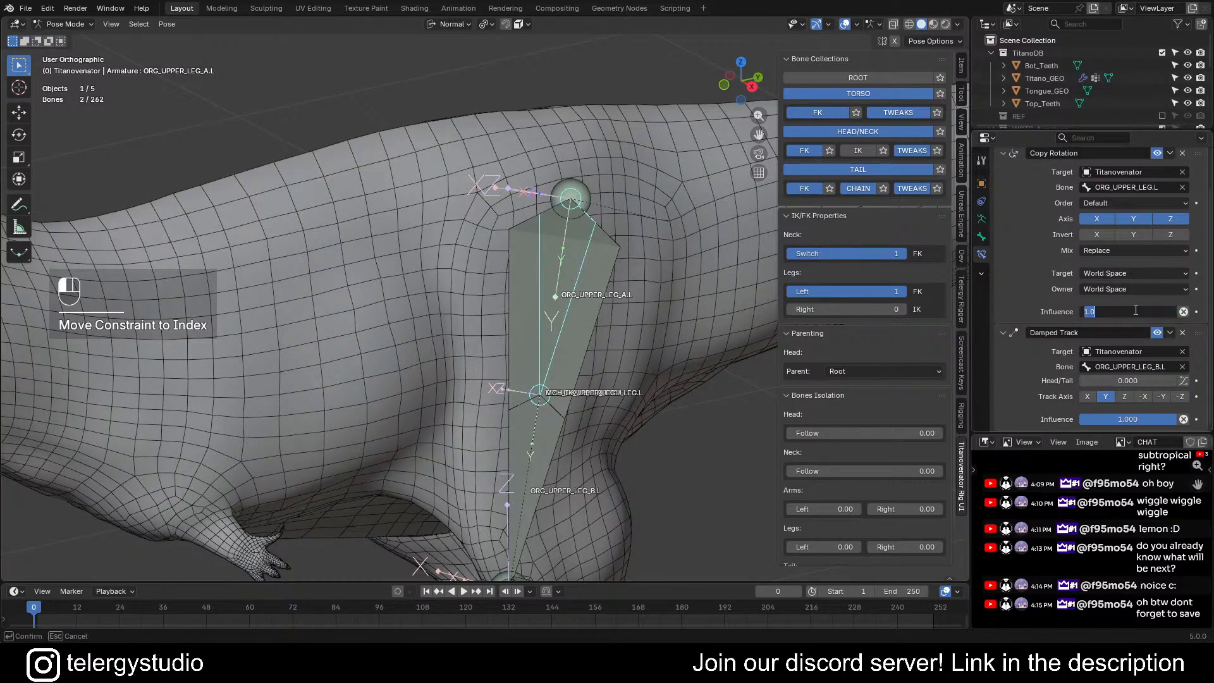
key("Return")
left_click(1116, 272)
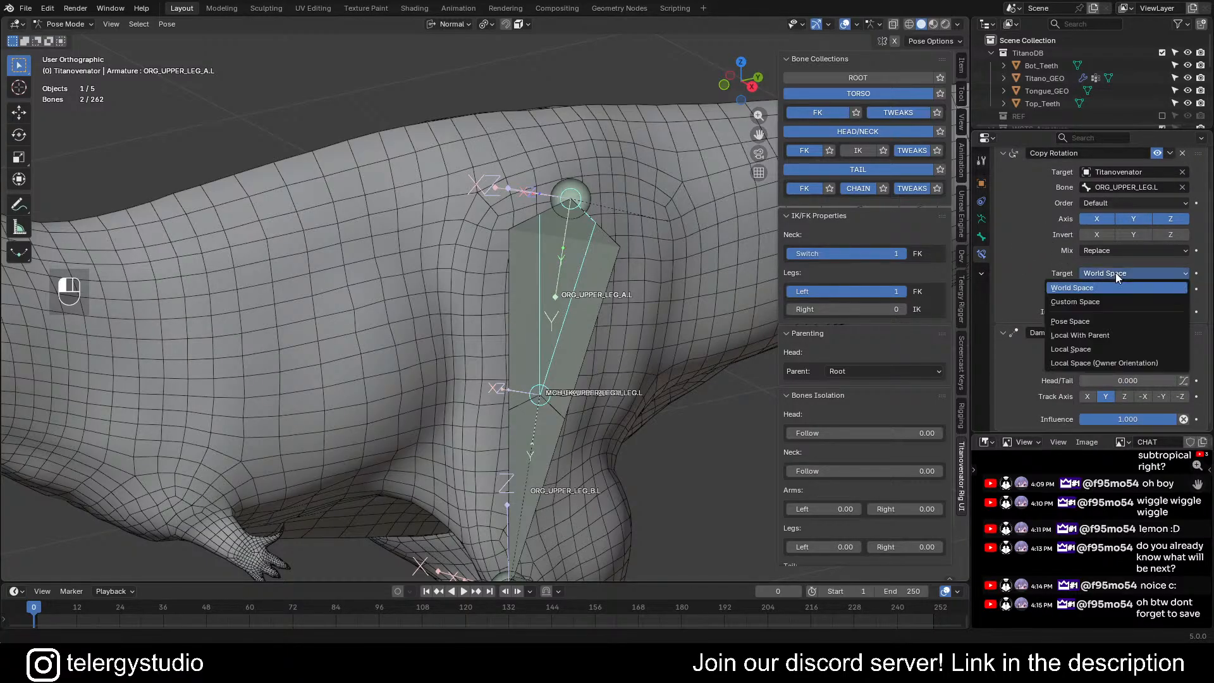
left_click(1107, 349)
left_click(1114, 289)
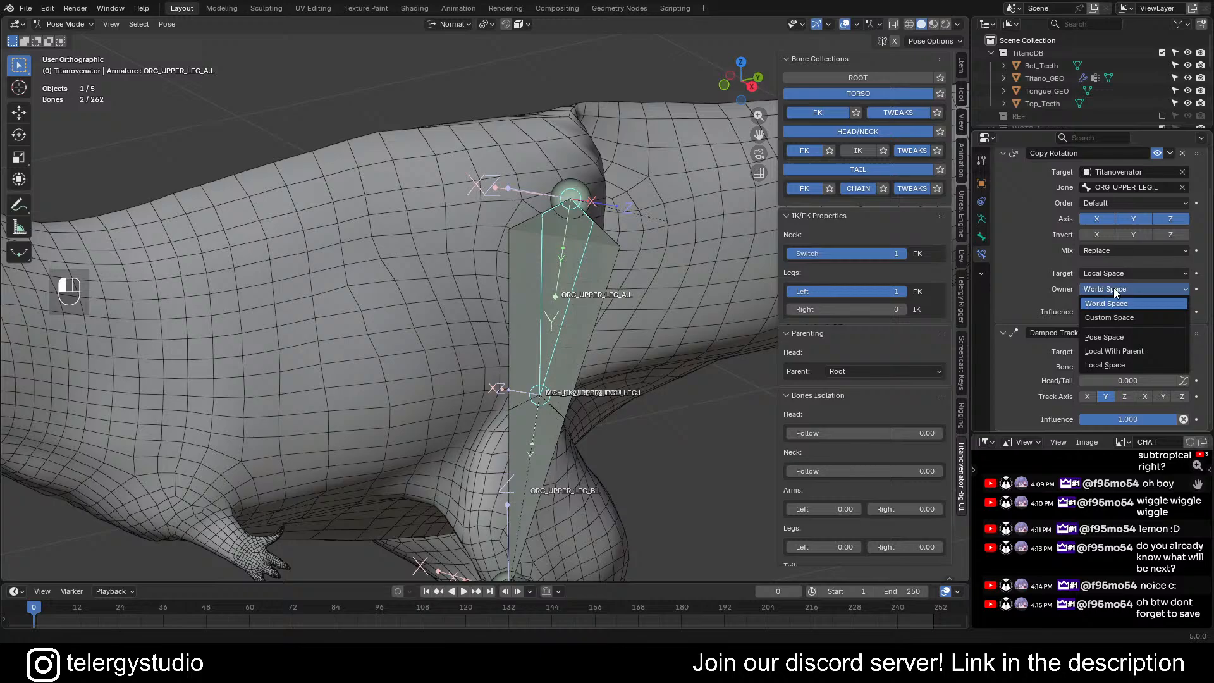
left_click(1099, 360)
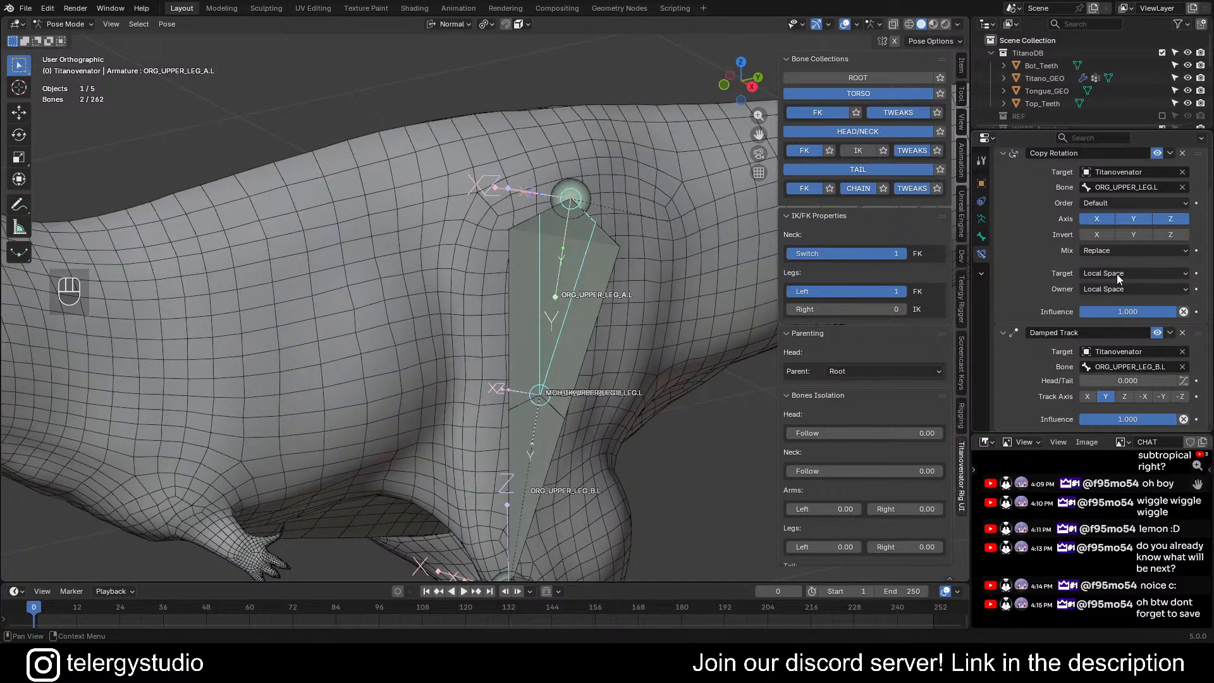
double_click(1137, 314)
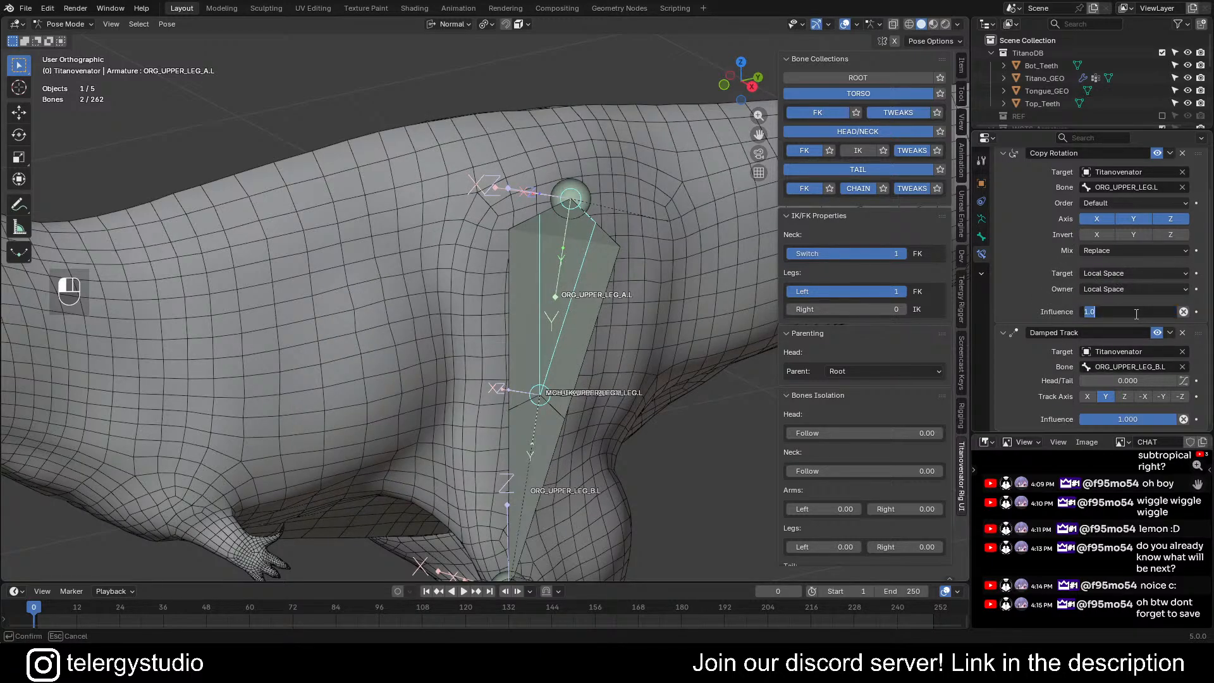
type("0.3")
key("Return")
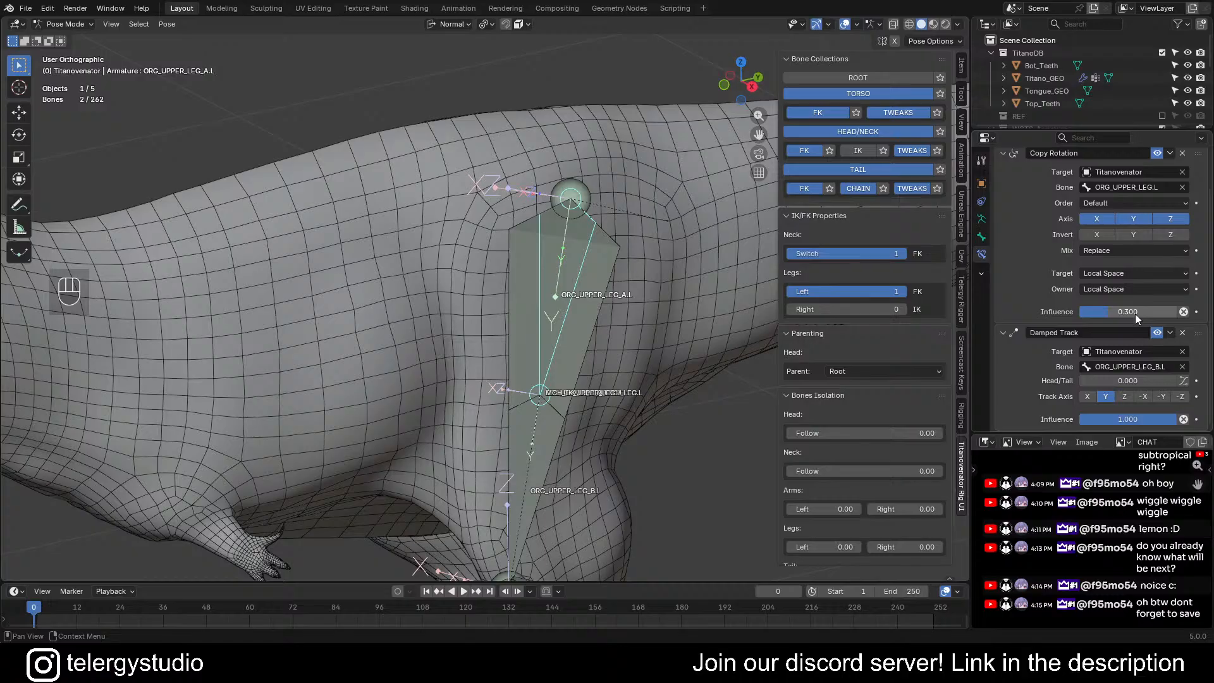
- Select CTRL_FK_UPPER_LEG.L and test how the upper leg twists by rotating it about its local Y axis, cancelling the rotation
left_click(571, 352, "alt")
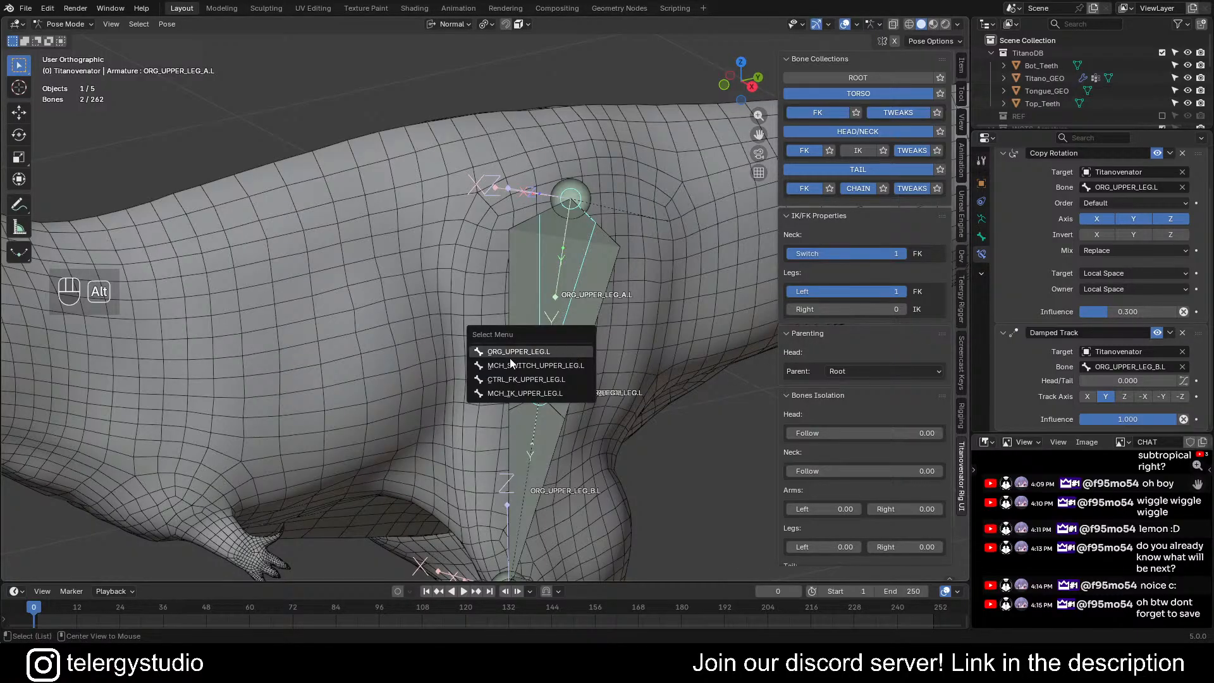
left_click(537, 379)
scroll(660, 333, "down", 3)
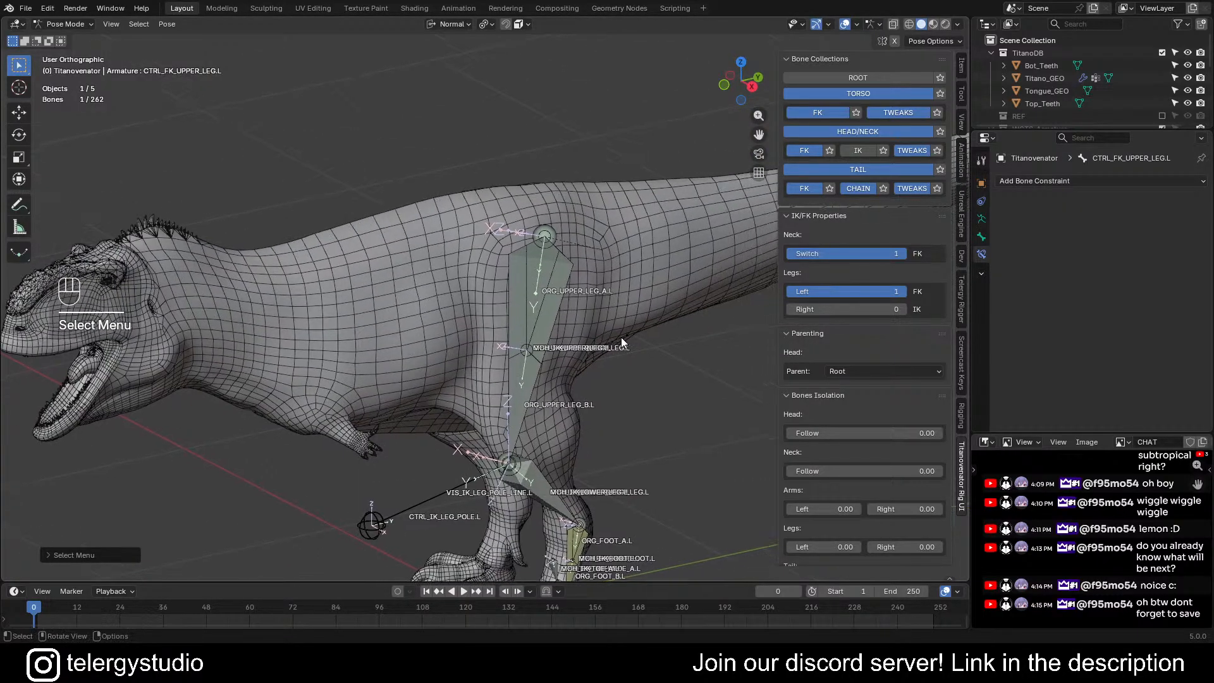
key("r")
key("y")
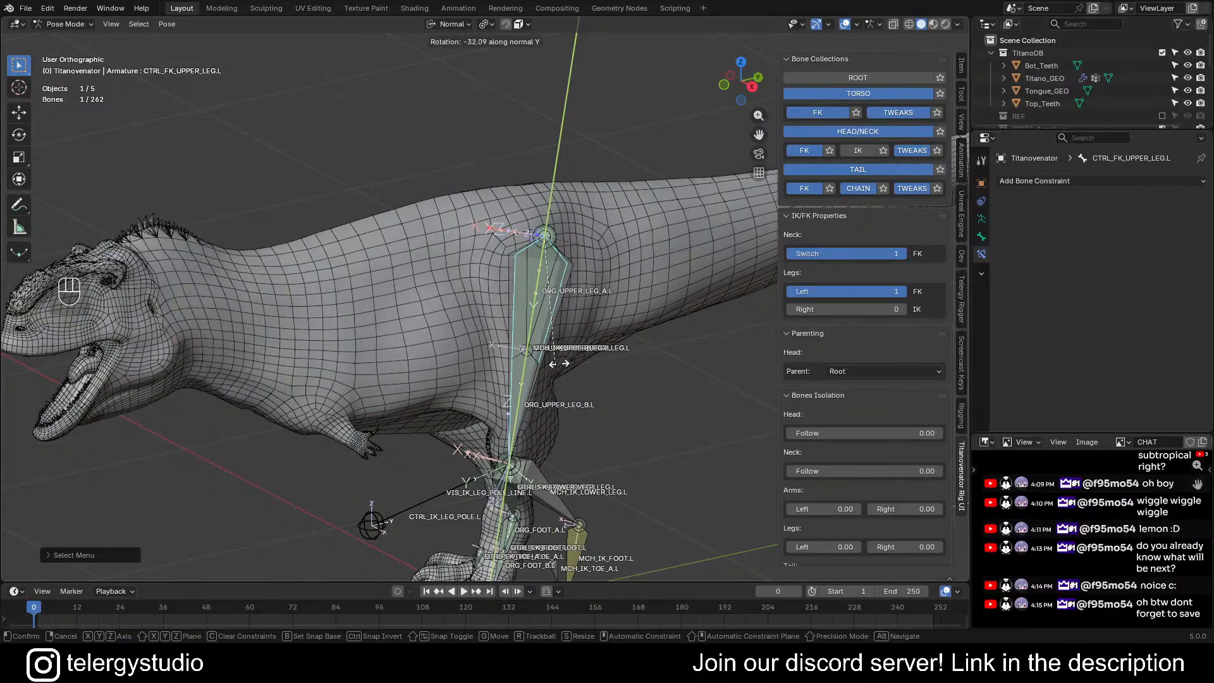
right_click(612, 251)
- Save the file and switch the 3D view from orthographic to perspective around the whole dinosaur
scroll(604, 241, "down", 4)
middle_click_drag(603, 305, 566, 291)
middle_click_drag(639, 345, 556, 373, "shift")
key("ctrl+s")
left_click(760, 172)
scroll(518, 314, "up", 1)
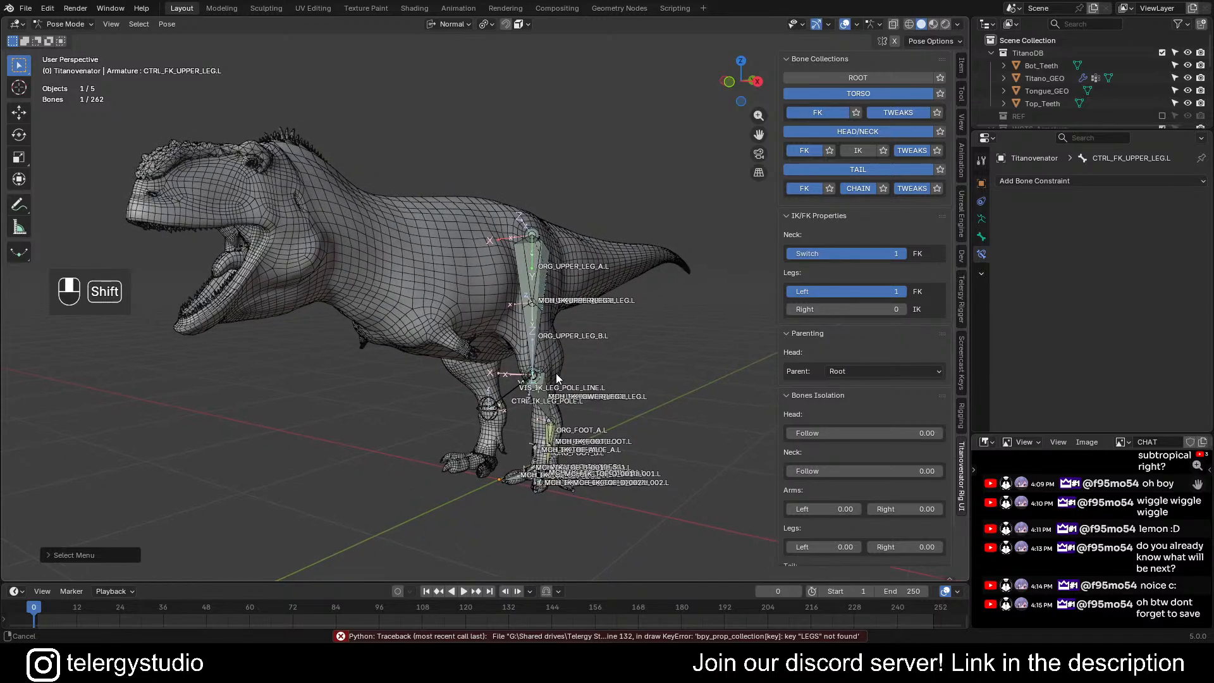